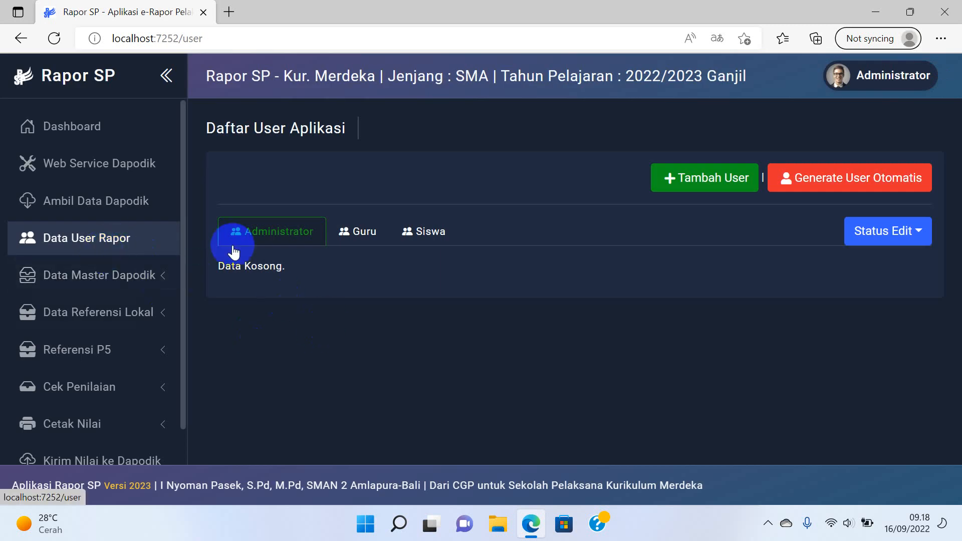
# Try automatic user generation, dismiss the Gagal alert, and list the Guru teacher accounts.
pyautogui.click(854, 185)
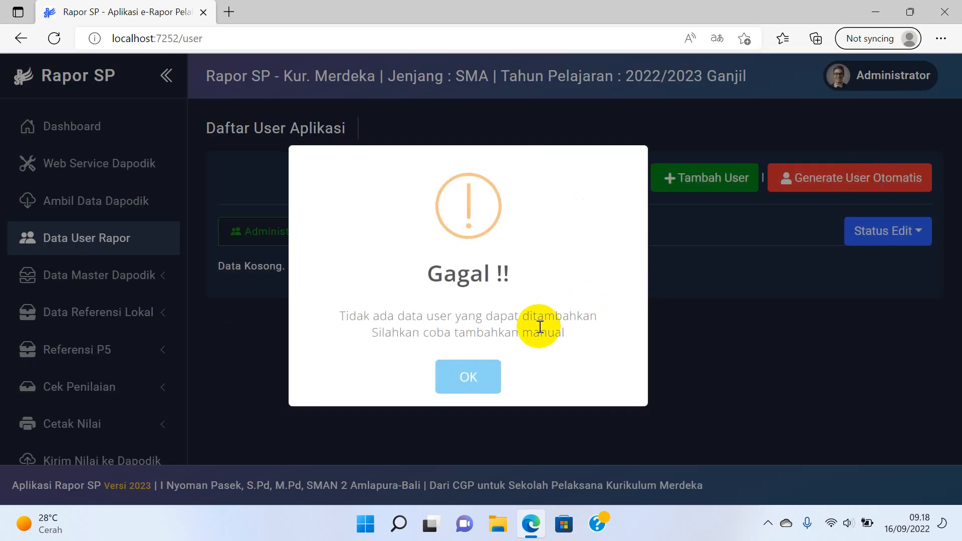
pyautogui.click(468, 377)
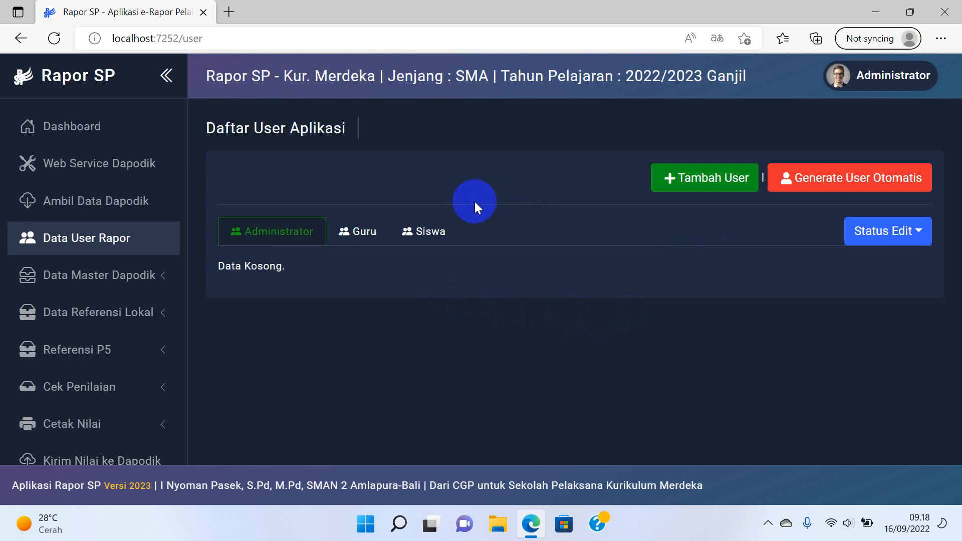
pyautogui.click(372, 232)
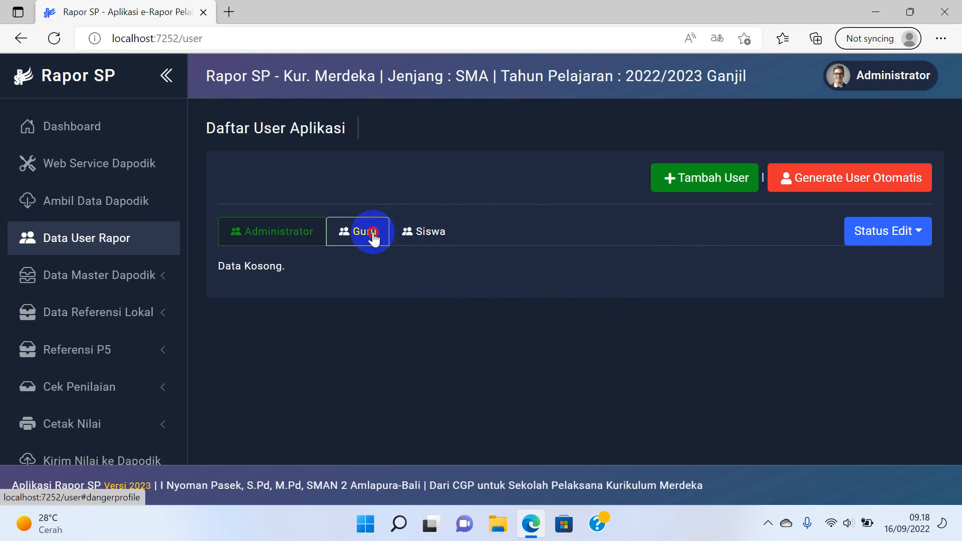
pyautogui.click(300, 232)
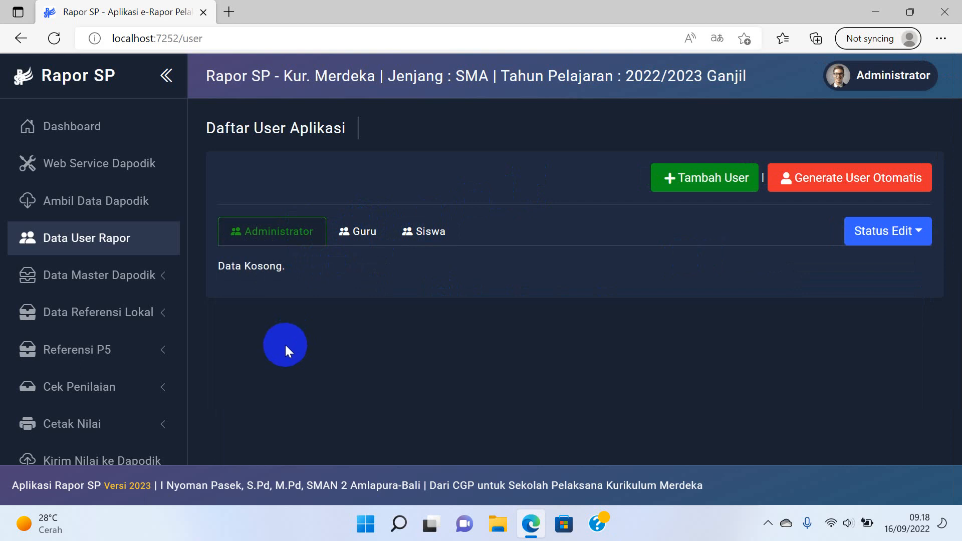
pyautogui.click(360, 240)
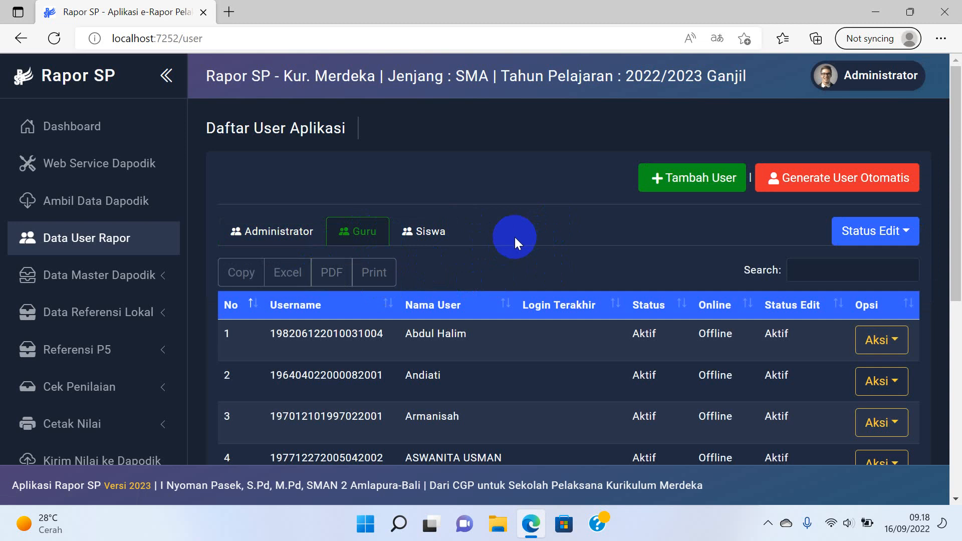
pyautogui.click(698, 179)
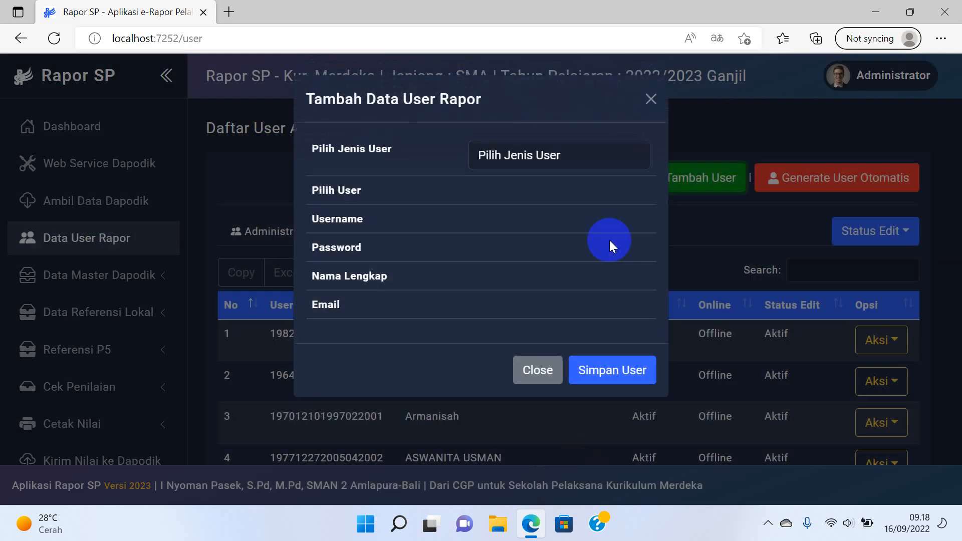
pyautogui.click(576, 156)
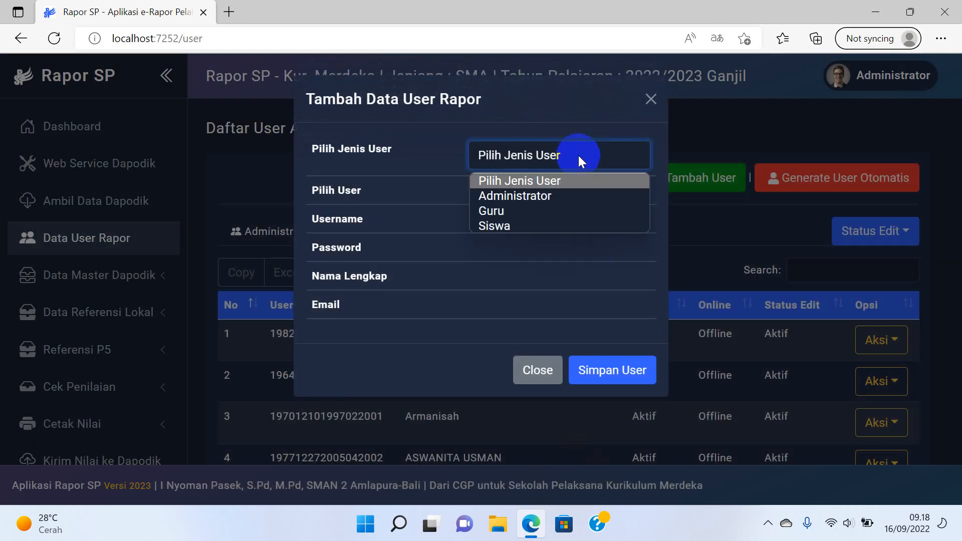
pyautogui.click(538, 214)
pyautogui.click(538, 200)
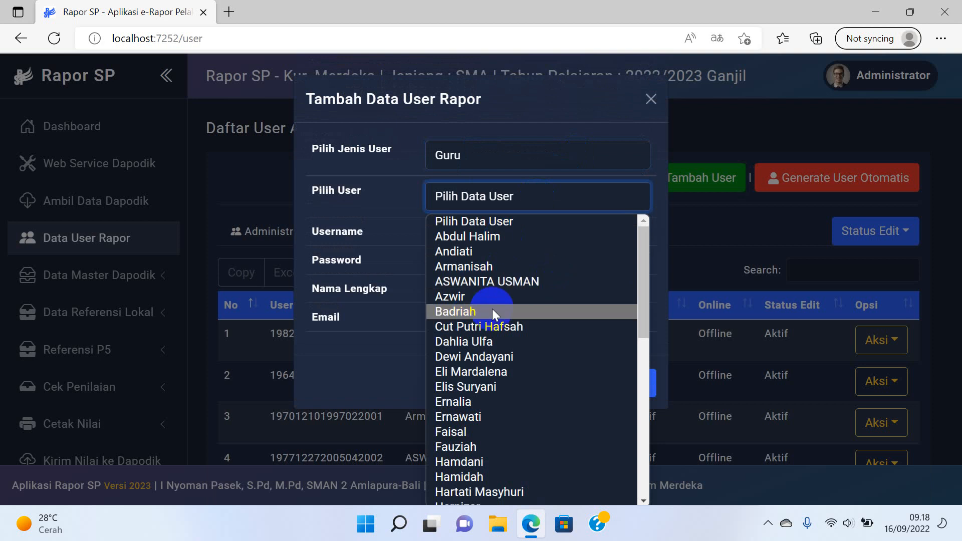
pyautogui.click(651, 98)
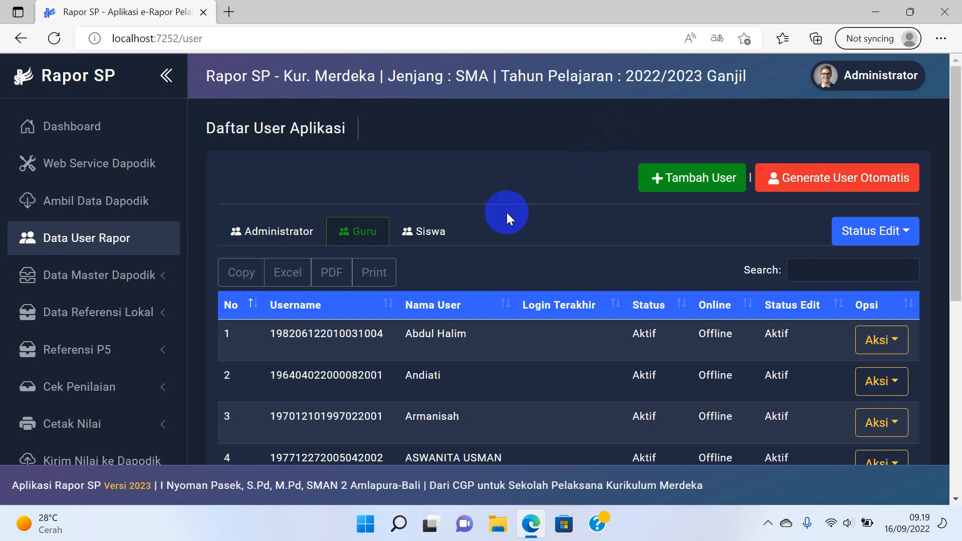
# Activate edit status (Aktifkan) for the teacher accounts on the Guru tab.
pyautogui.click(291, 231)
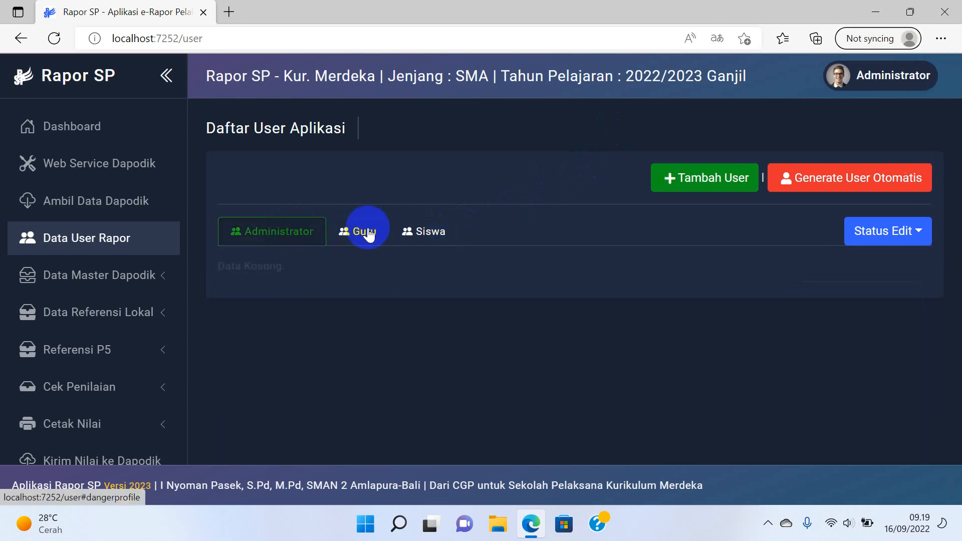
pyautogui.click(368, 234)
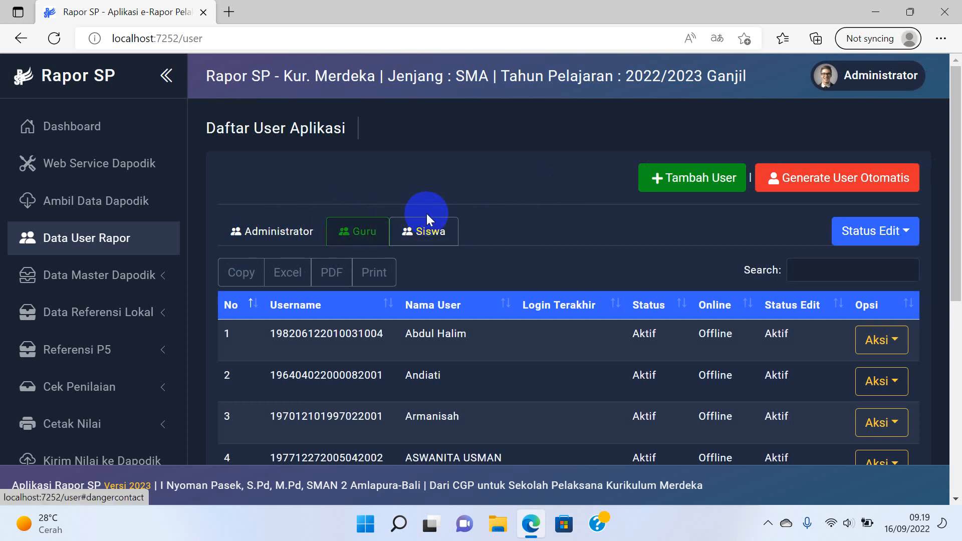
pyautogui.click(858, 235)
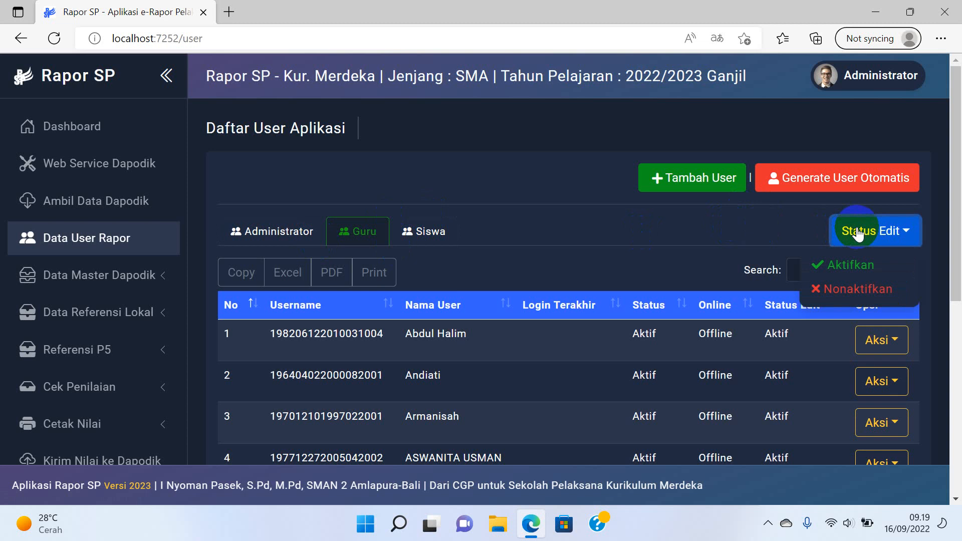
pyautogui.click(846, 266)
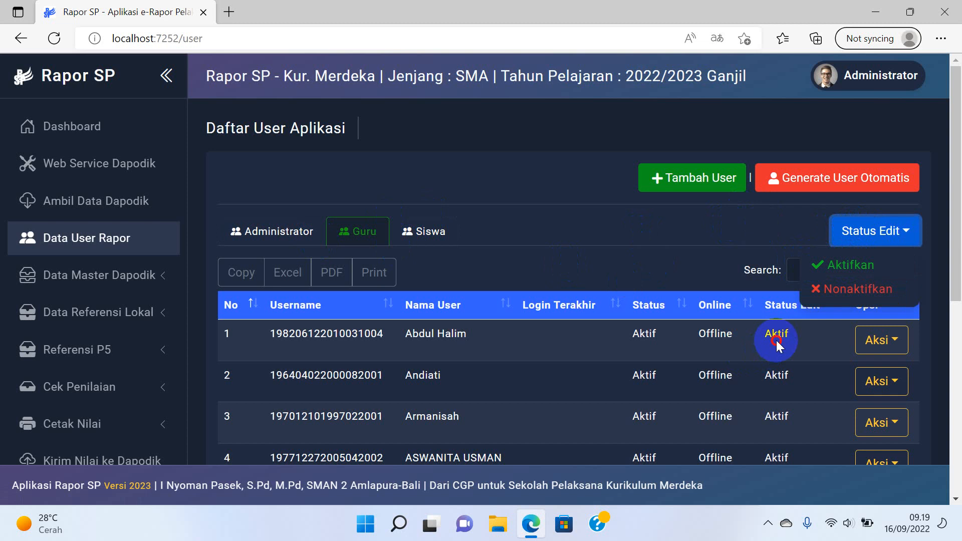
pyautogui.scroll(-7, 779, 337)
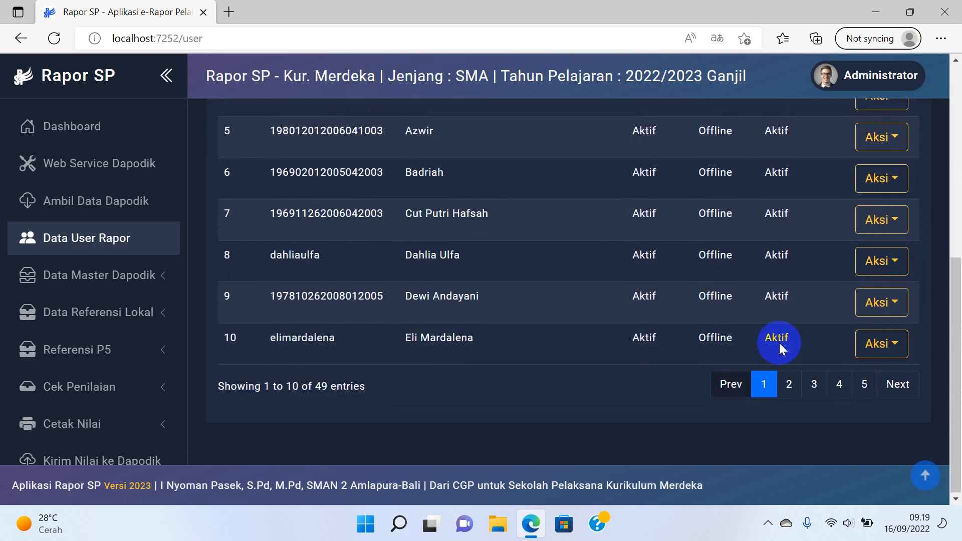
pyautogui.scroll(3, 780, 343)
pyautogui.scroll(4, 781, 343)
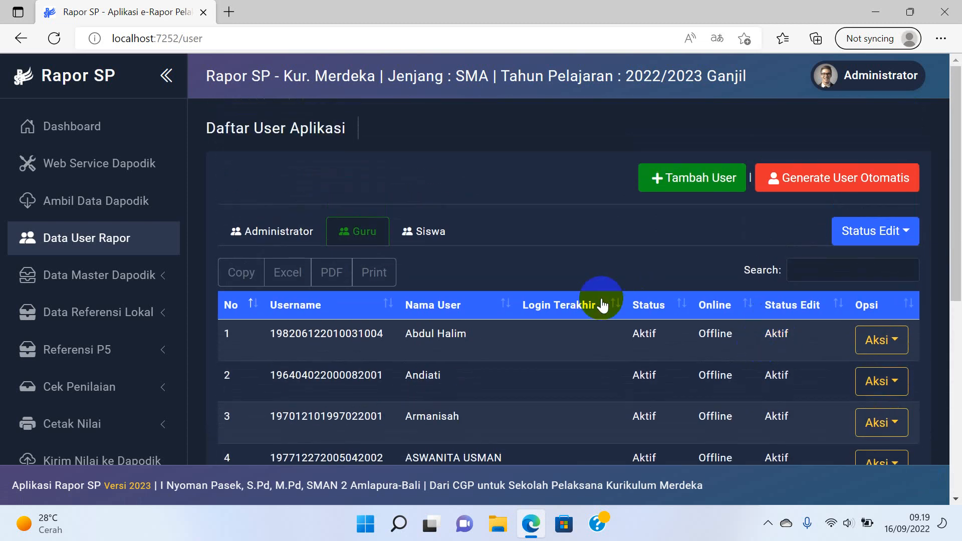
# Review the Siswa and Guru user tabs, then expand Data Master Dapodik.
pyautogui.click(428, 234)
pyautogui.click(365, 235)
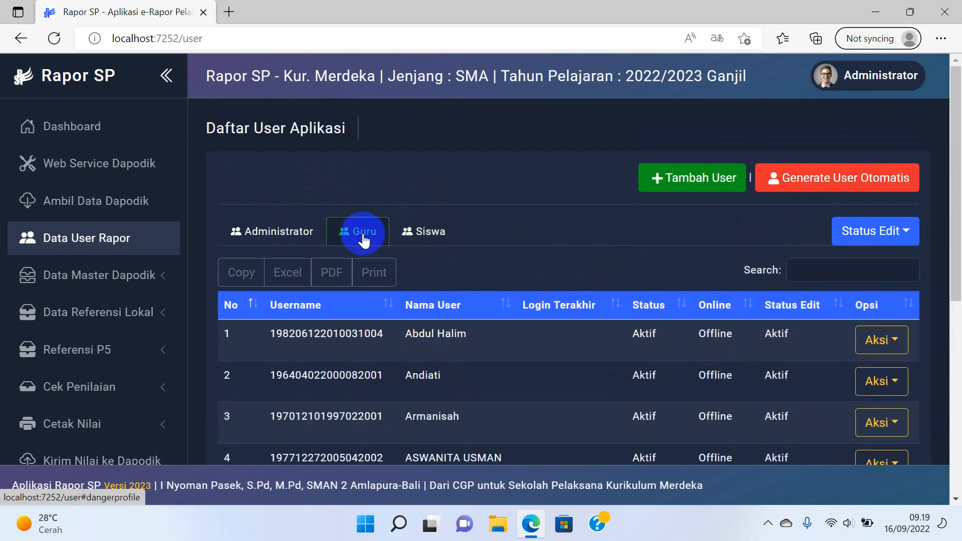
pyautogui.click(313, 243)
pyautogui.click(132, 270)
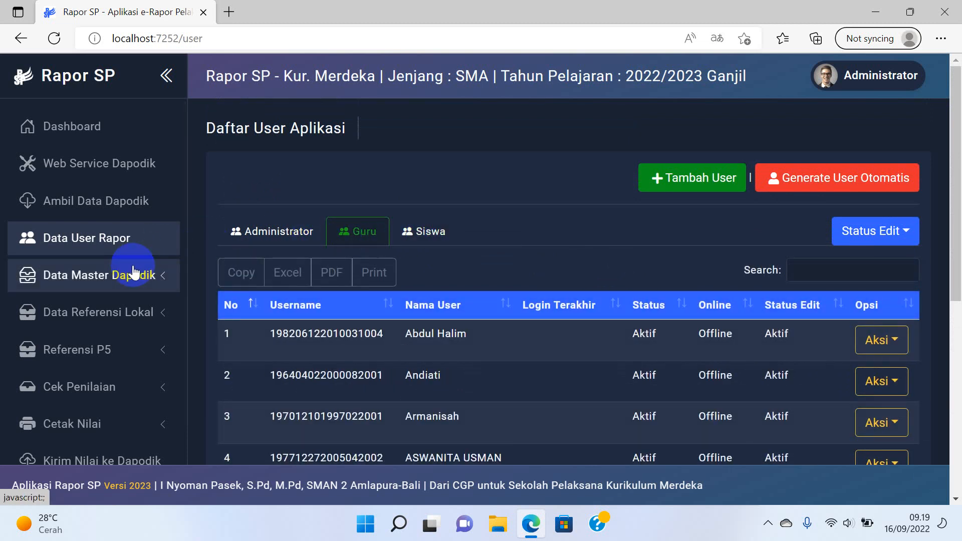
# Enter PAI as Pendidikan Agama Islam dan Budi Pekerti's short name in Data Mata Pelajaran and save.
pyautogui.click(130, 272)
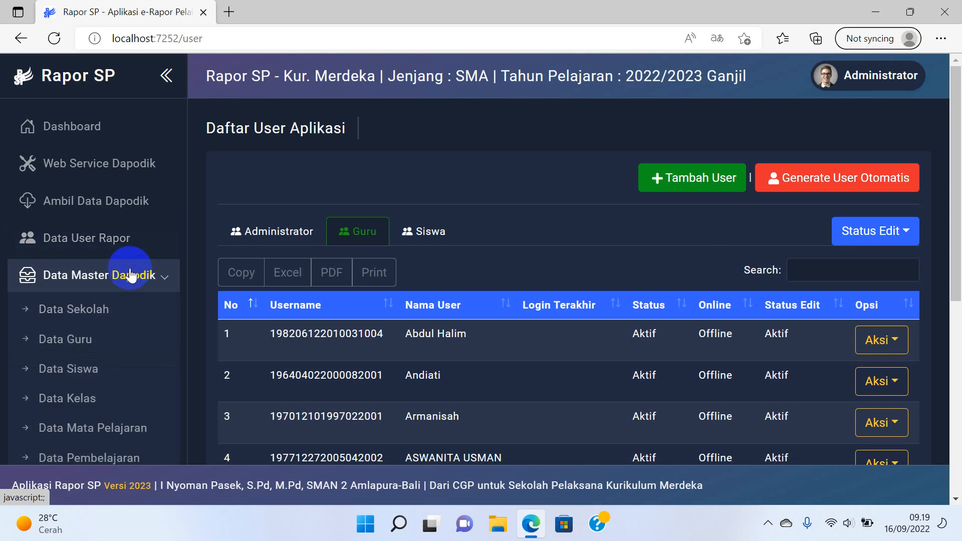
pyautogui.scroll(-2, 128, 273)
pyautogui.click(121, 361)
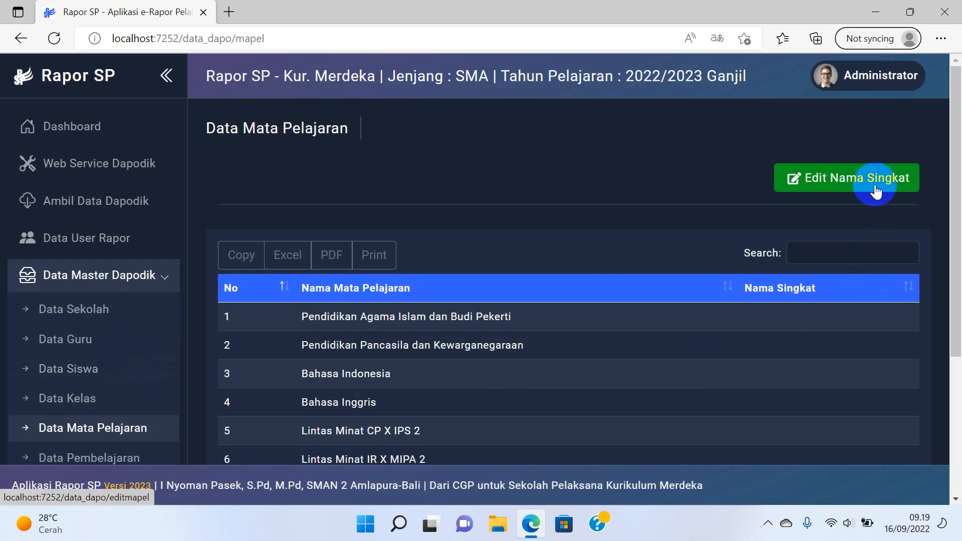
pyautogui.click(876, 191)
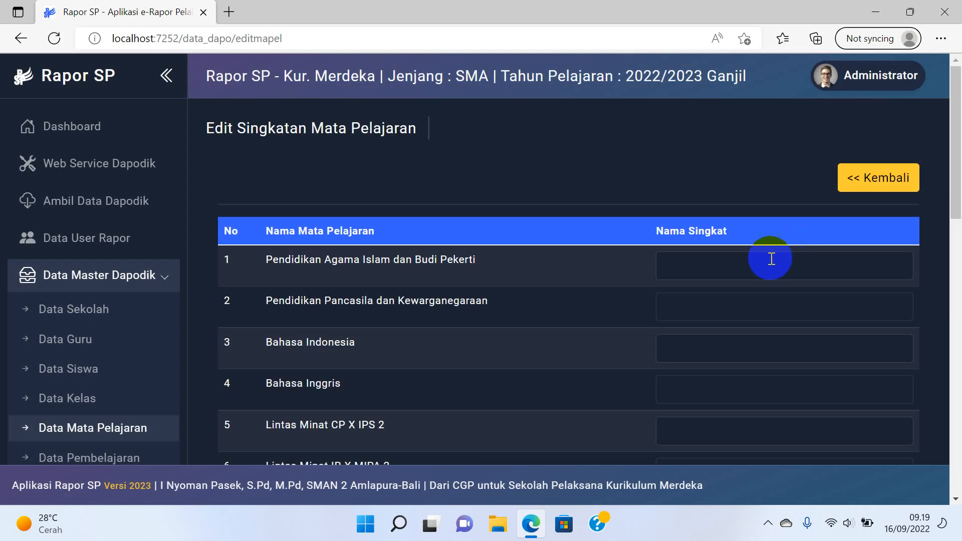
pyautogui.click(720, 276)
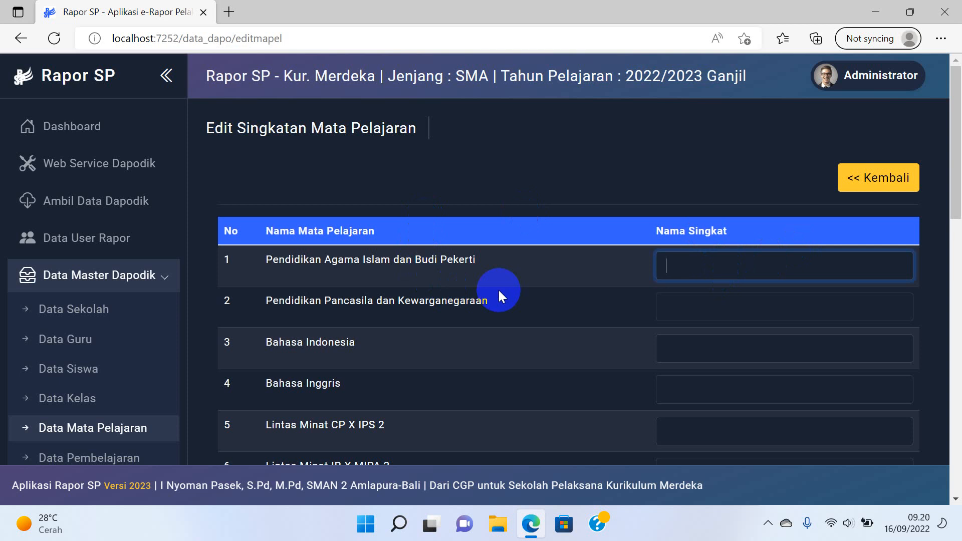
pyautogui.write('PAI')
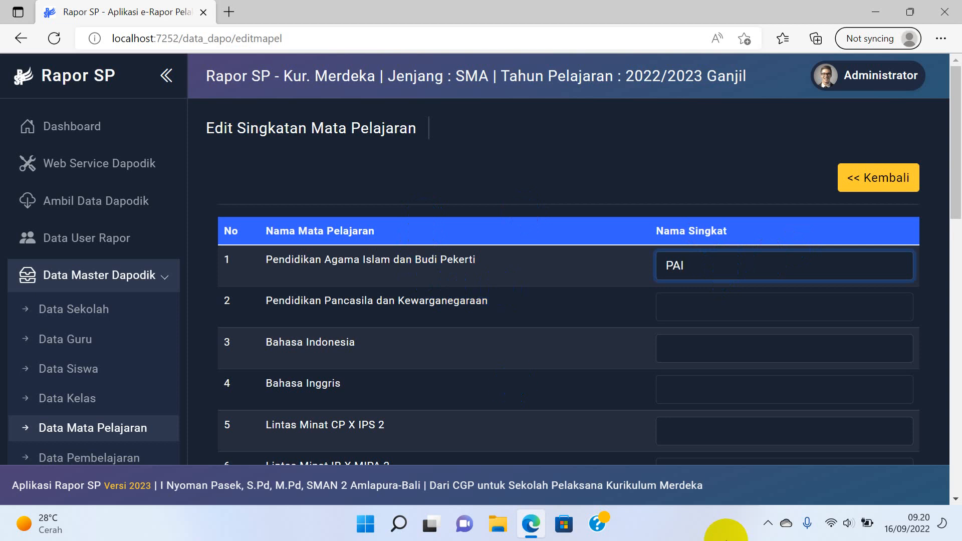
pyautogui.scroll(-15, 802, 401)
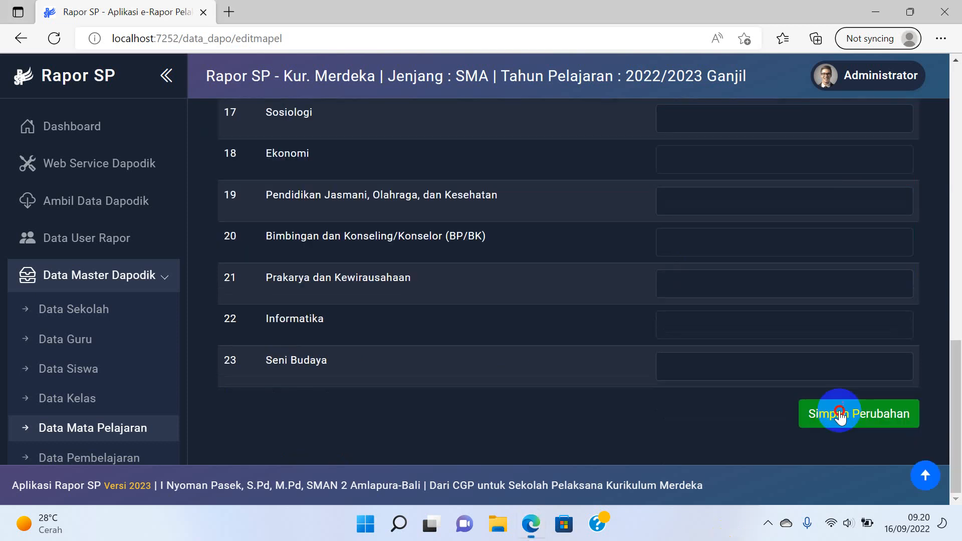
pyautogui.click(837, 412)
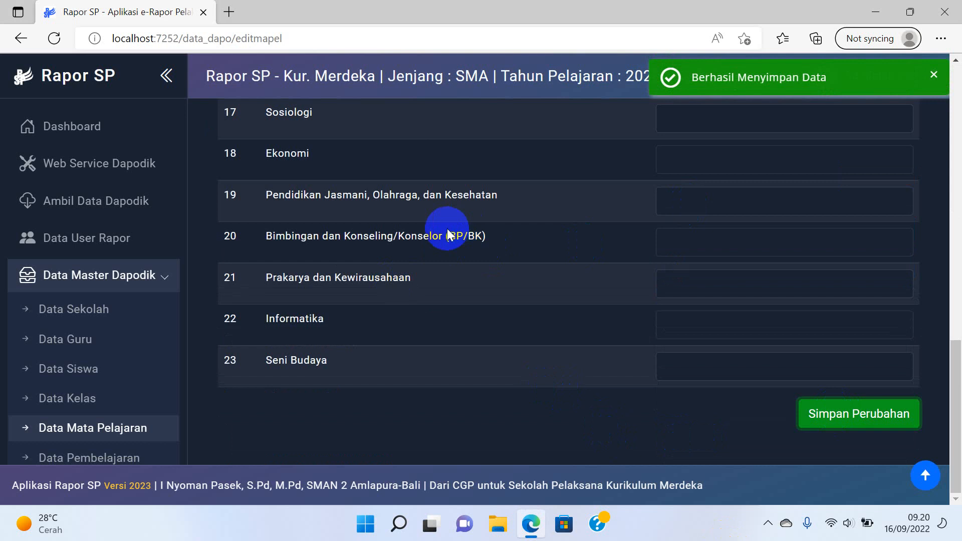
pyautogui.scroll(3, 436, 210)
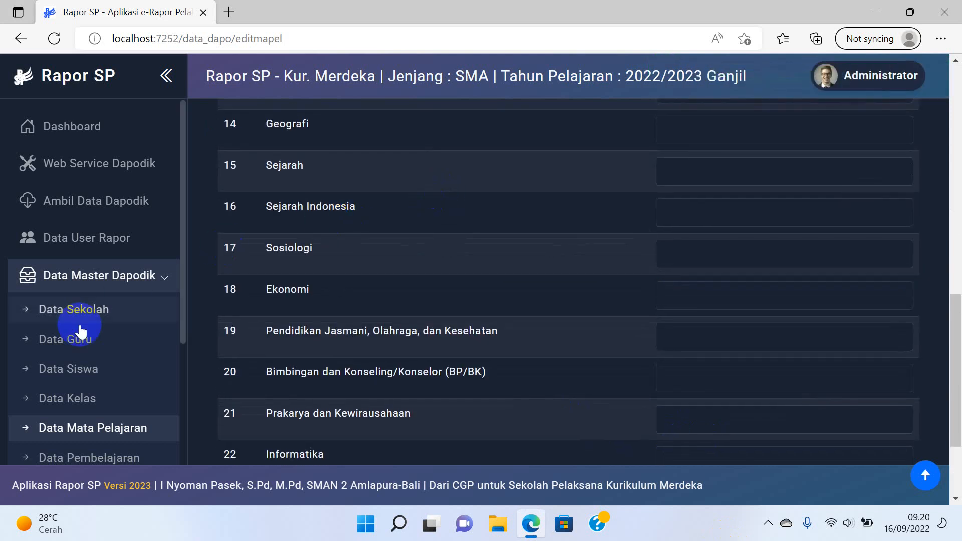
pyautogui.scroll(-3, 83, 346)
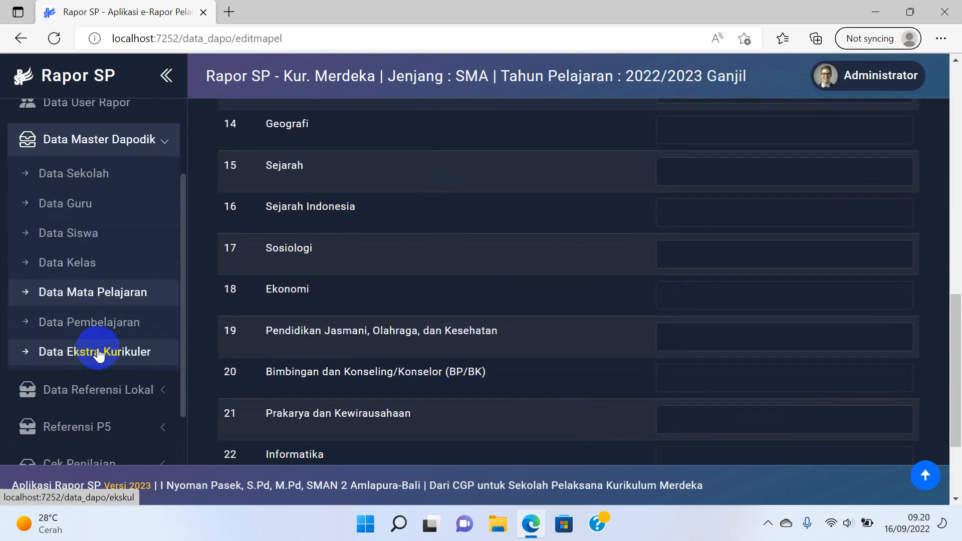
# Save Kelompok Mapel groups A and B as 'Kelompok Umum' and 'Kelompok Mapel Pilihan'.
pyautogui.click(87, 391)
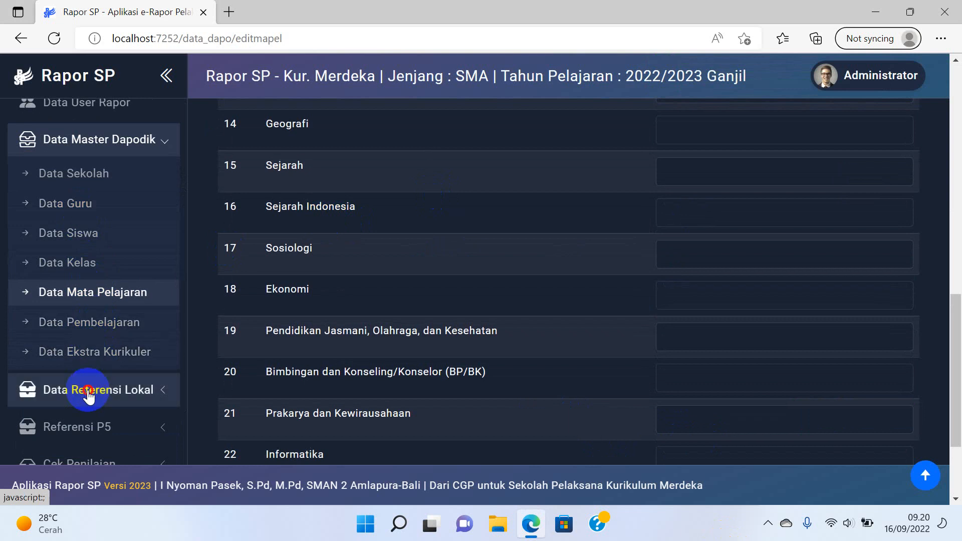
pyautogui.click(121, 215)
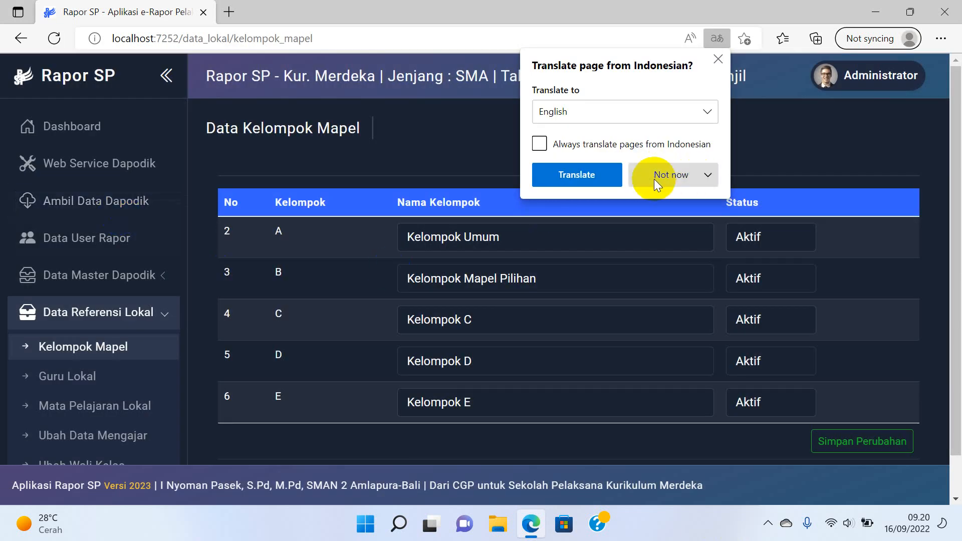
pyautogui.click(654, 179)
pyautogui.click(657, 201)
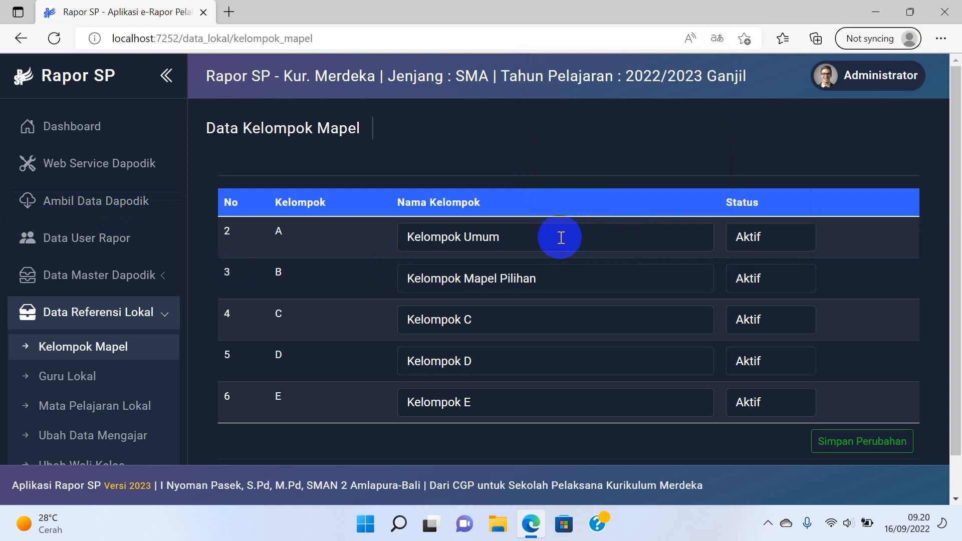
pyautogui.click(561, 237)
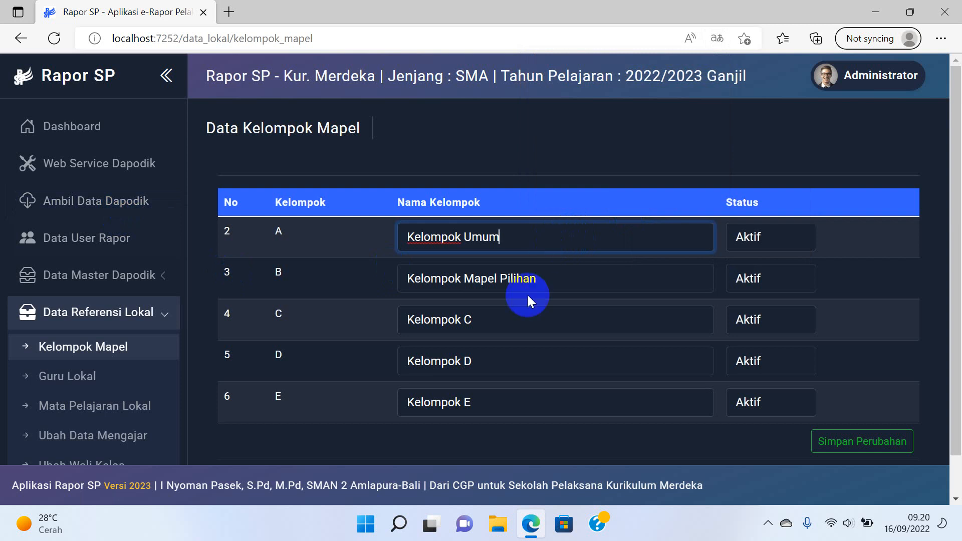
pyautogui.click(558, 284)
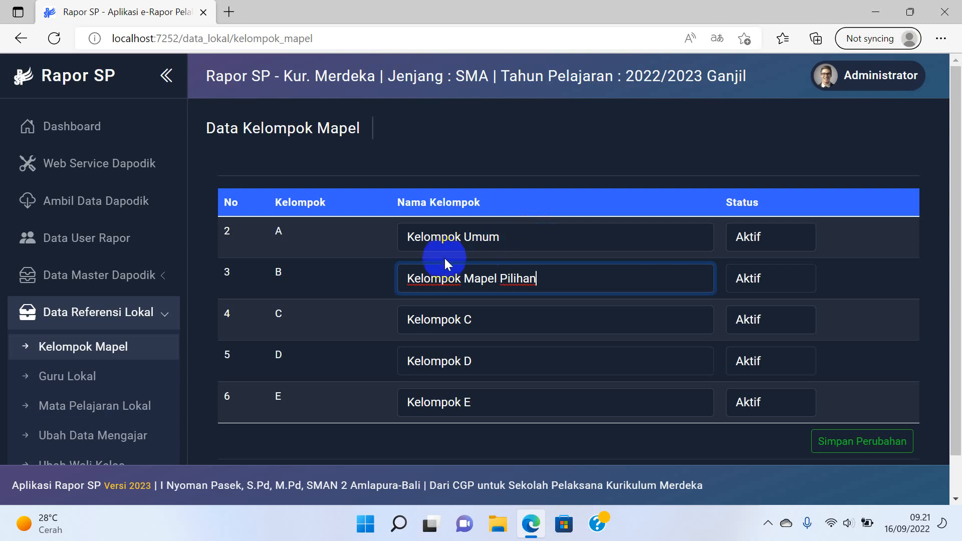
pyautogui.scroll(-1, 591, 271)
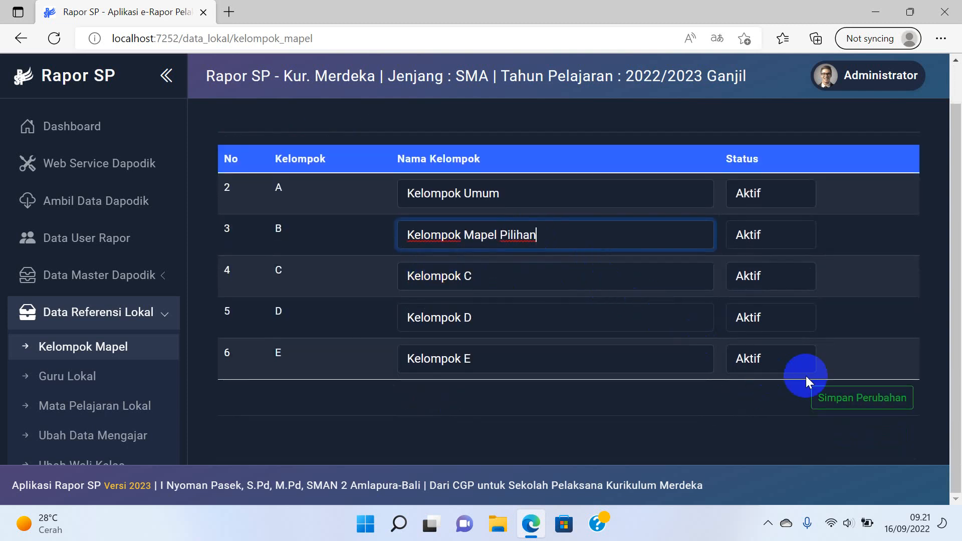
pyautogui.click(858, 401)
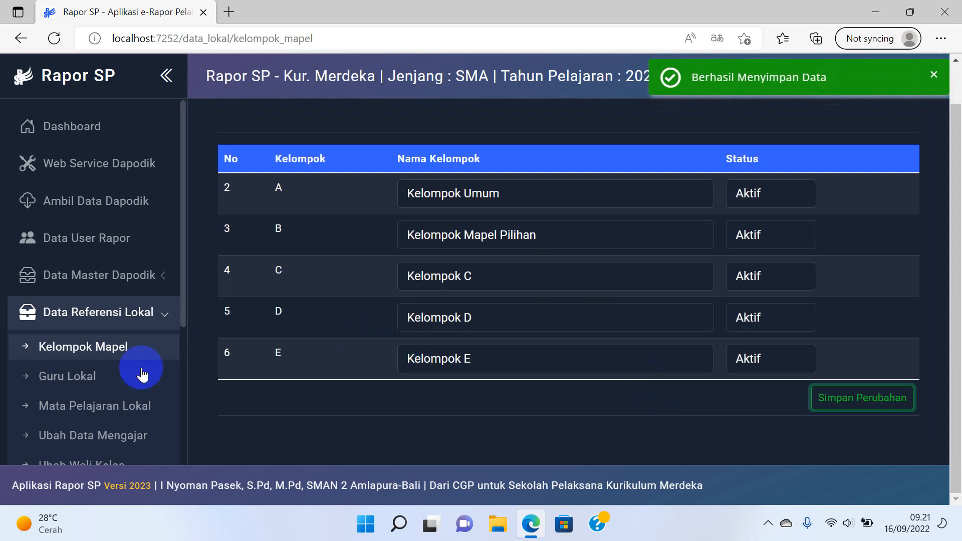
# Start a new local teacher with type Guru Kelas in Guru Lokal, then cancel the form.
pyautogui.click(119, 386)
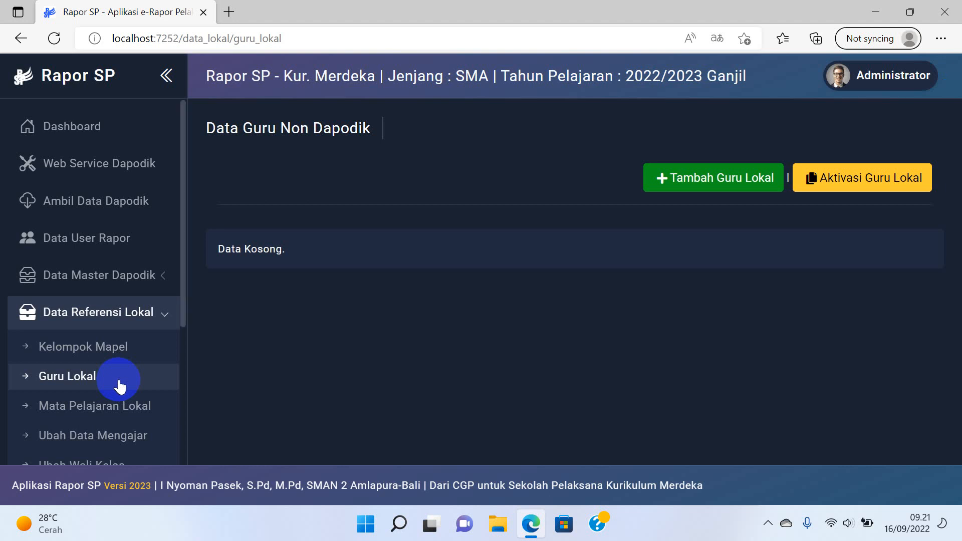
pyautogui.click(709, 182)
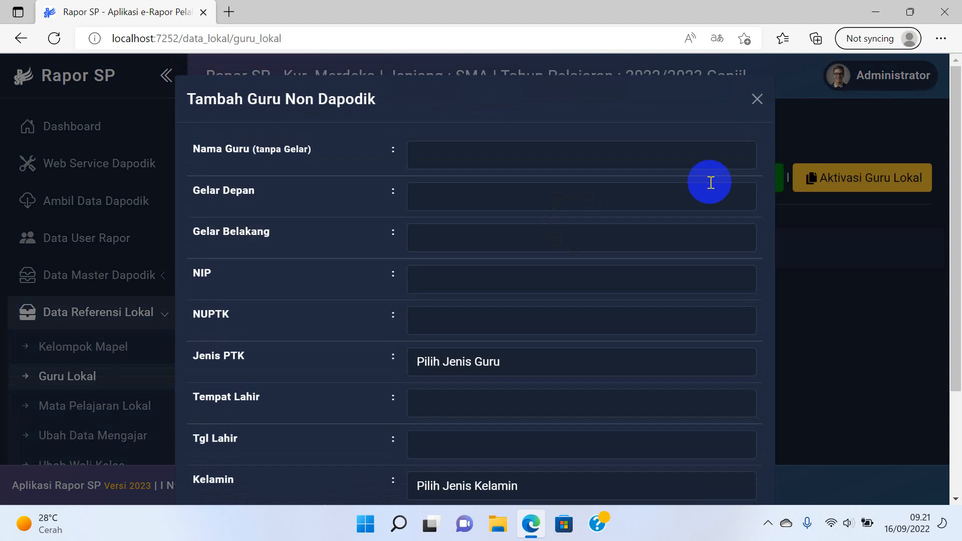
pyautogui.click(585, 158)
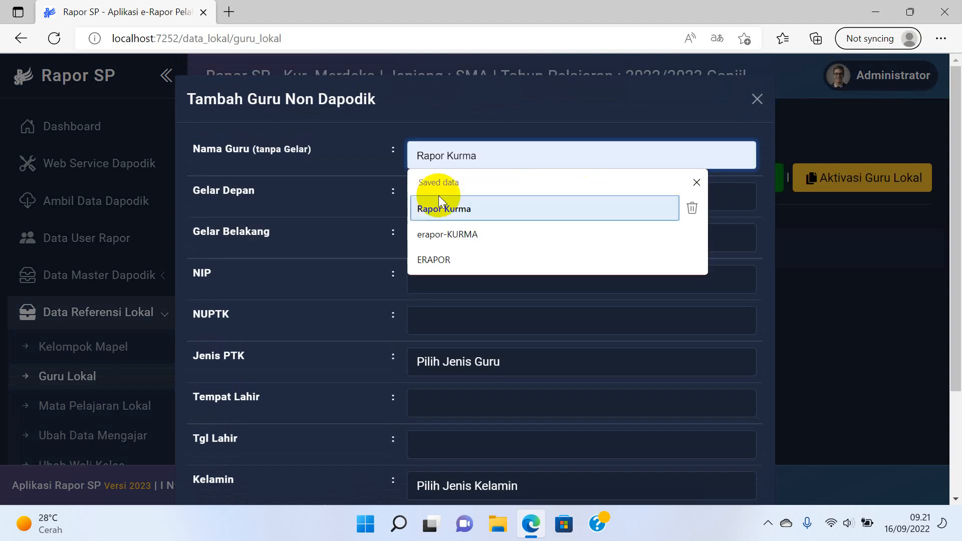
pyautogui.click(329, 190)
pyautogui.scroll(-1, 436, 256)
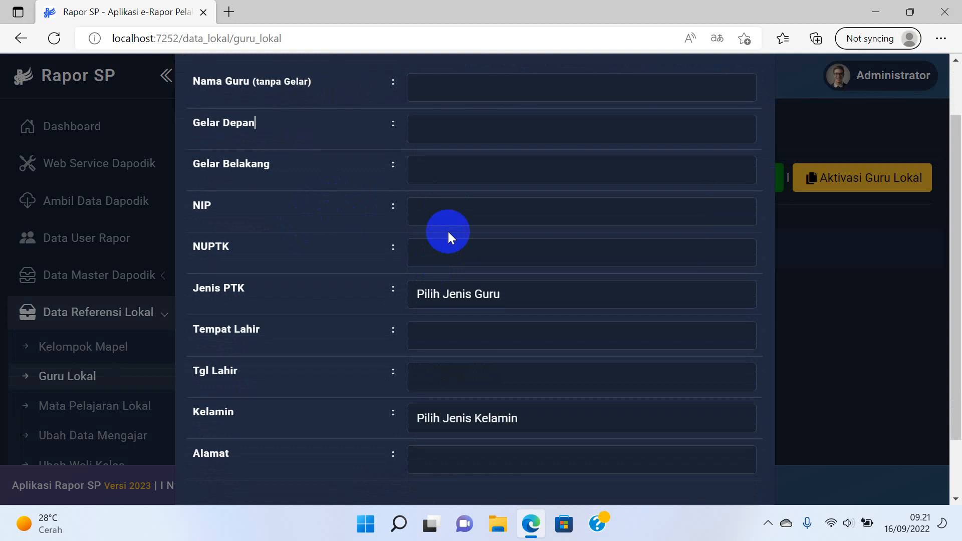
pyautogui.click(456, 297)
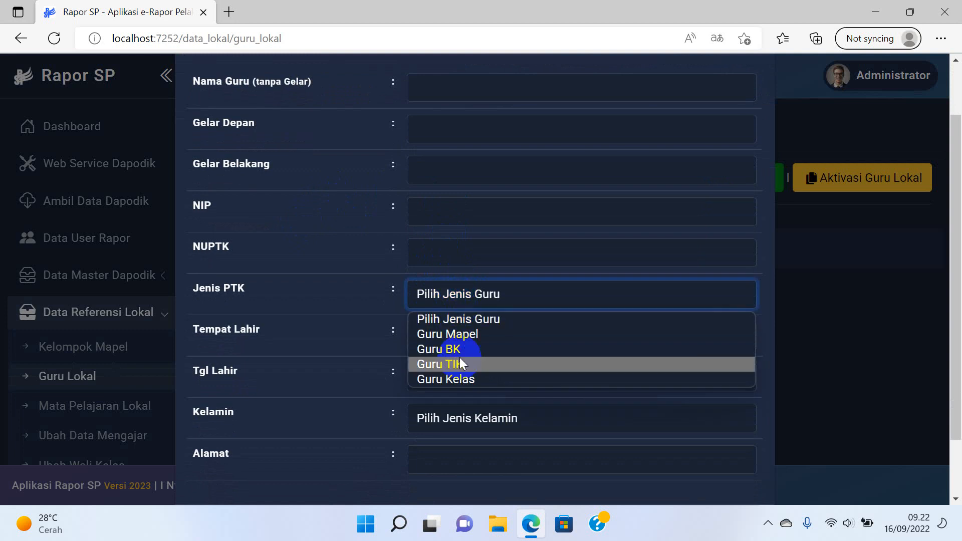
pyautogui.click(465, 381)
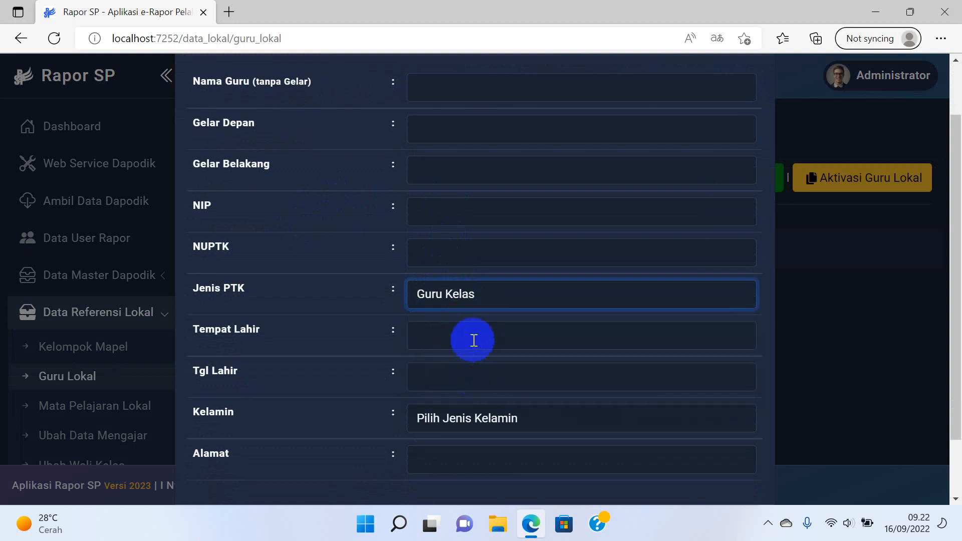
pyautogui.click(470, 339)
pyautogui.scroll(-2, 470, 339)
pyautogui.click(461, 353)
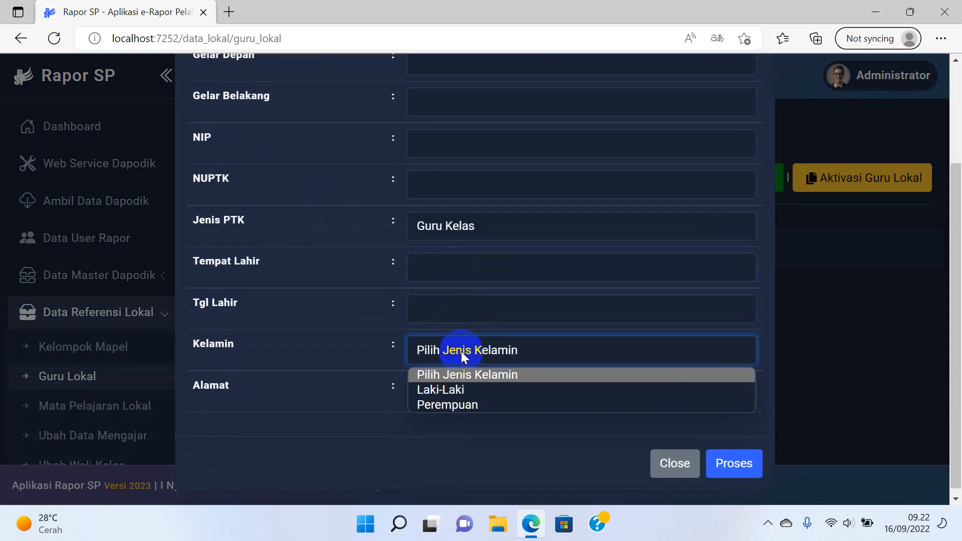
pyautogui.click(359, 385)
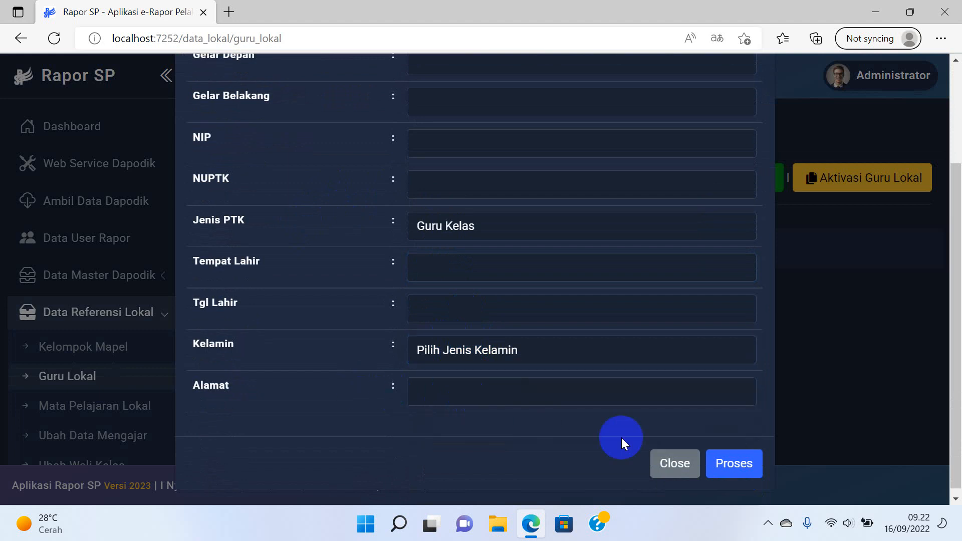
pyautogui.click(682, 463)
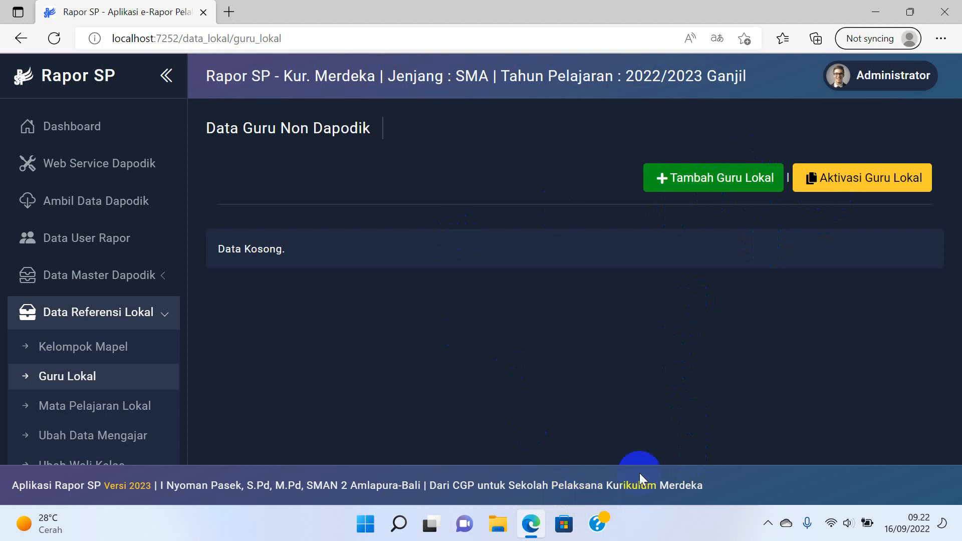
# Create a new local teacher with the teacher's name and back title S.Pd.
pyautogui.click(693, 177)
pyautogui.click(457, 159)
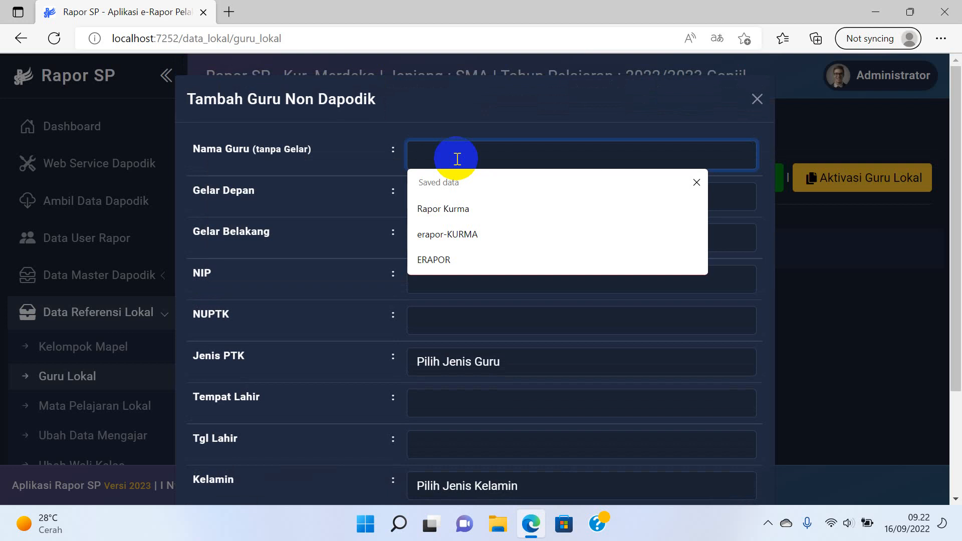
pyautogui.write('SAIFUL')
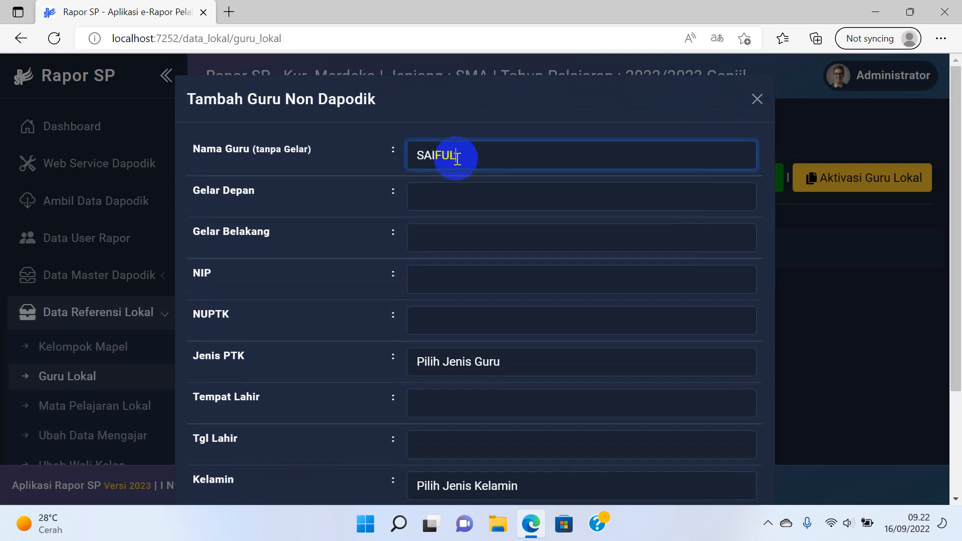
pyautogui.press('Tab')
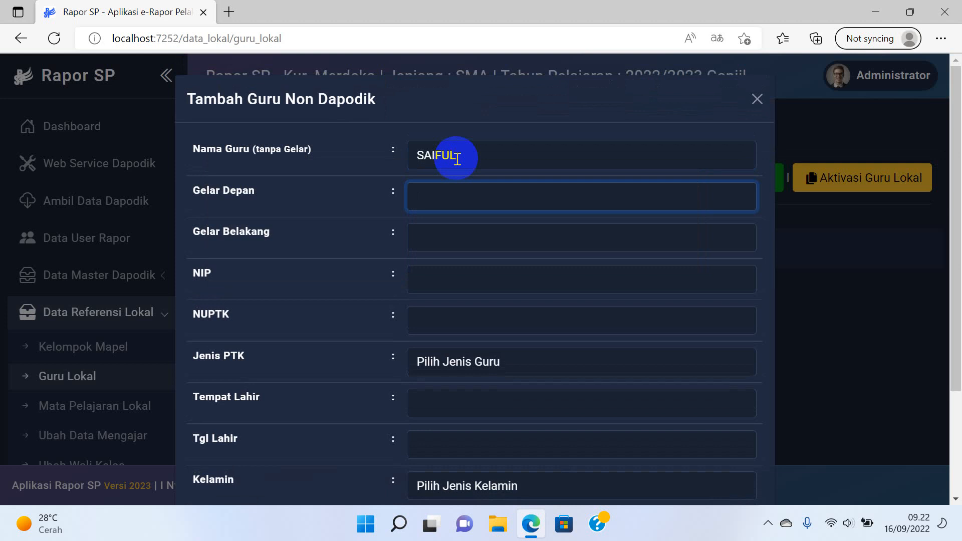
pyautogui.press('Tab')
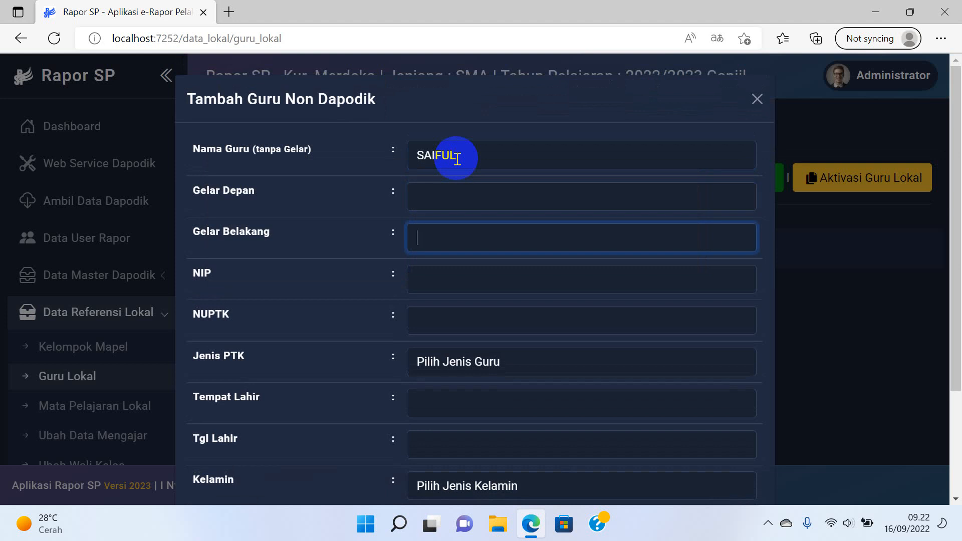
pyautogui.write(',S')
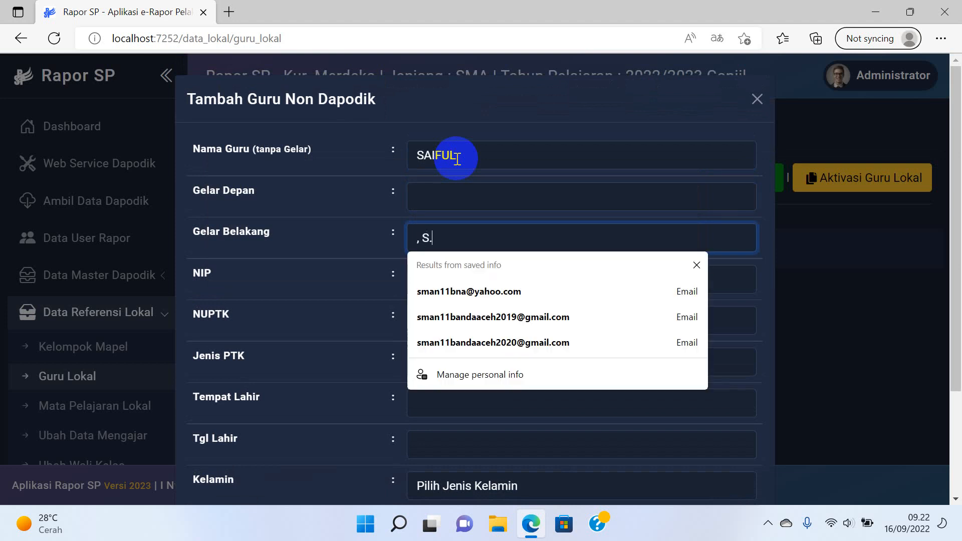
pyautogui.press('BackSpace')
pyautogui.write('S')
pyautogui.press('BackSpace')
pyautogui.press('BackSpace')
pyautogui.write('S')
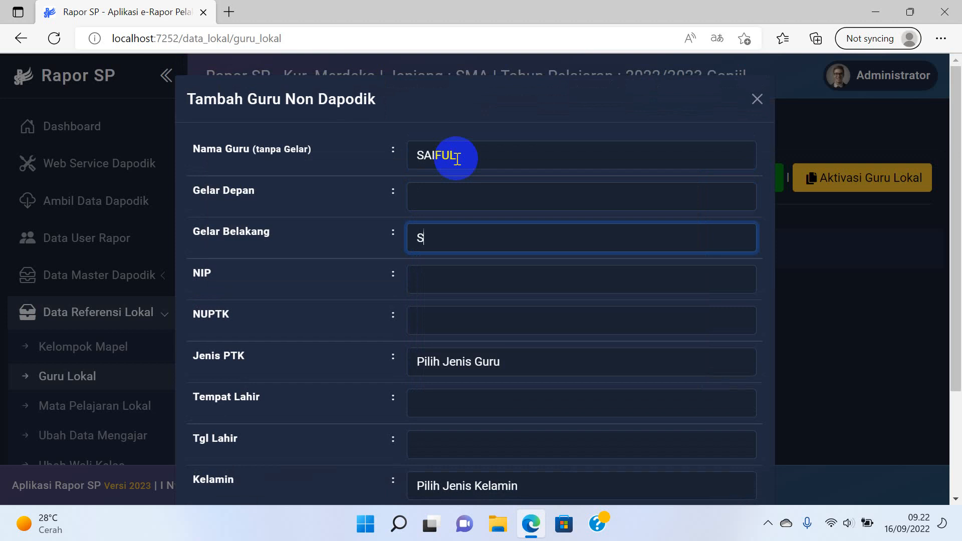
pyautogui.write('.Pd')
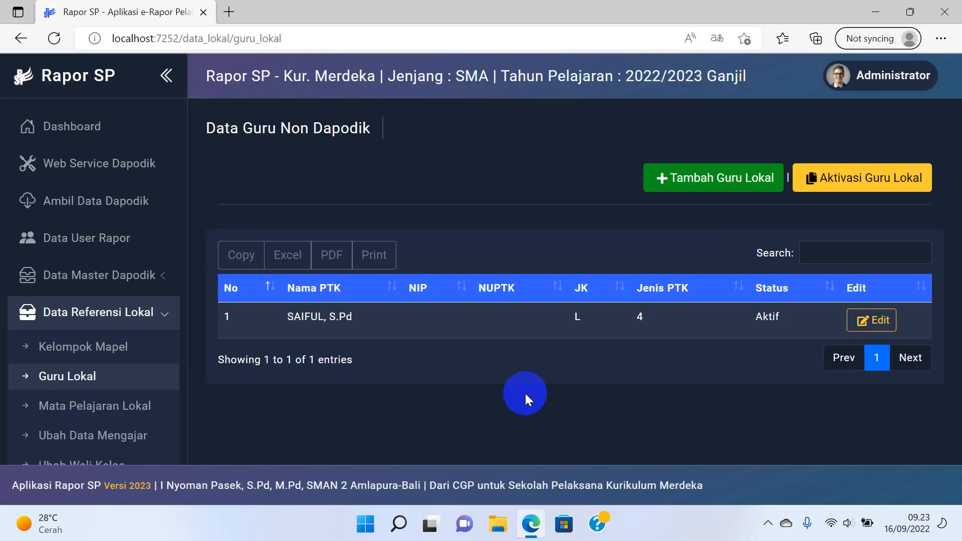
# Activate the local teachers and bring up the Data User Rapor list.
pyautogui.click(869, 320)
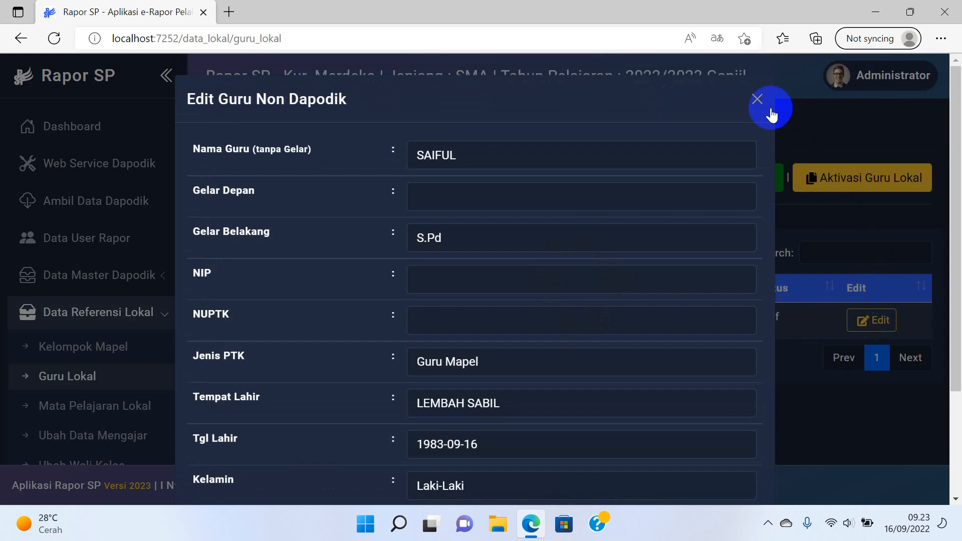
pyautogui.click(757, 99)
pyautogui.click(841, 179)
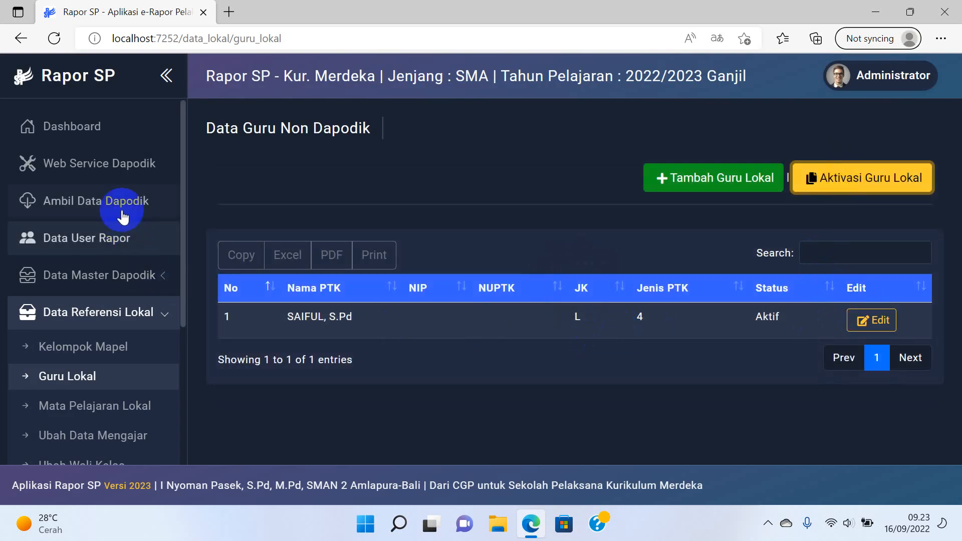
pyautogui.click(111, 242)
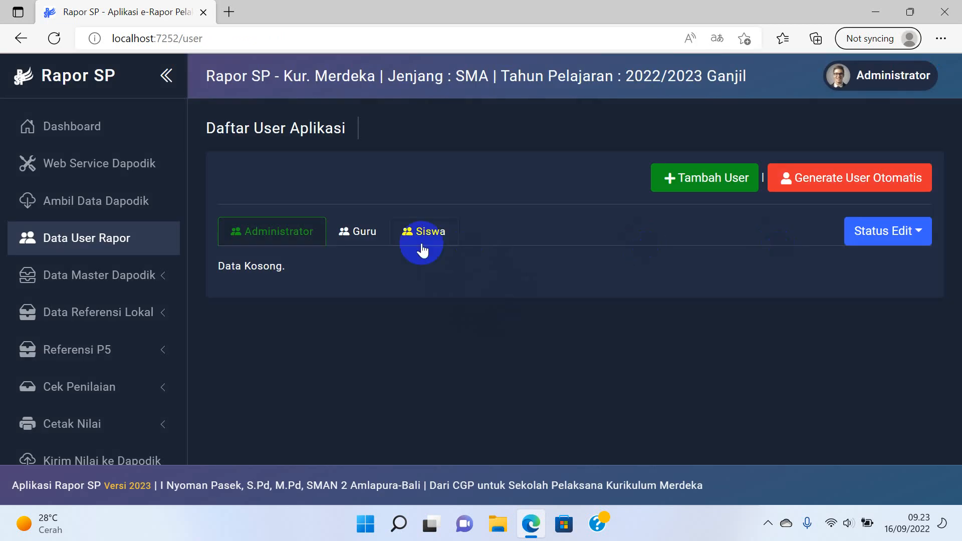
# Search Guru accounts for the new teacher and start a Guru-type user linked to them.
pyautogui.click(338, 240)
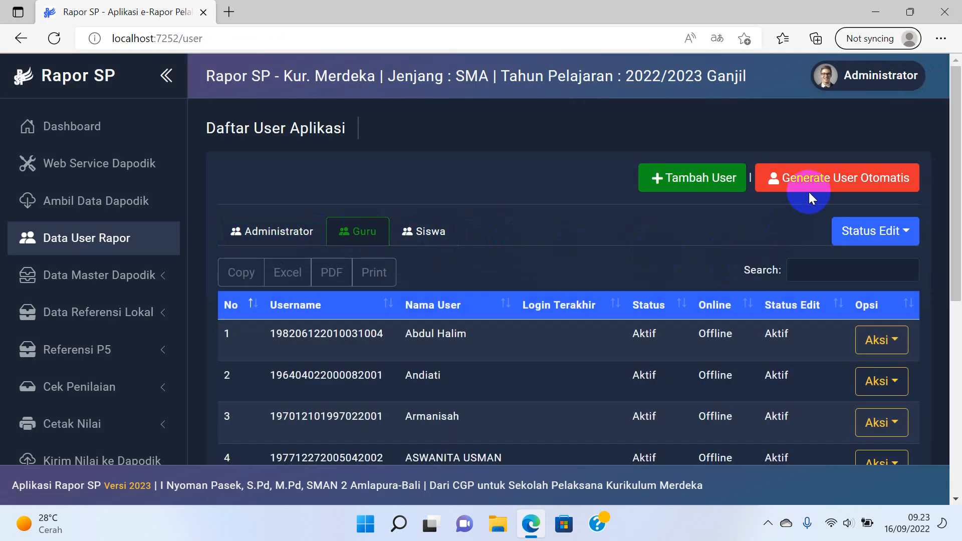
pyautogui.click(806, 271)
pyautogui.write('SA')
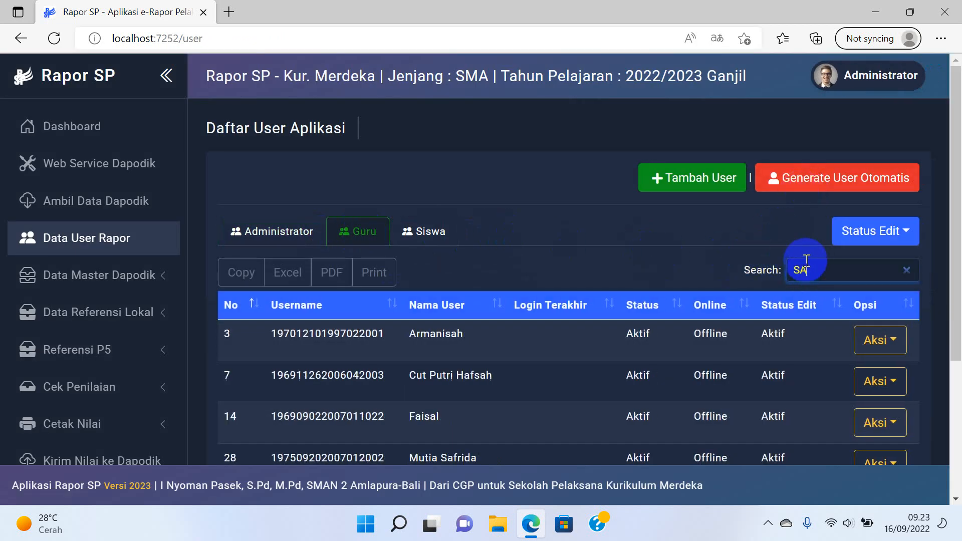
pyautogui.write('IFU')
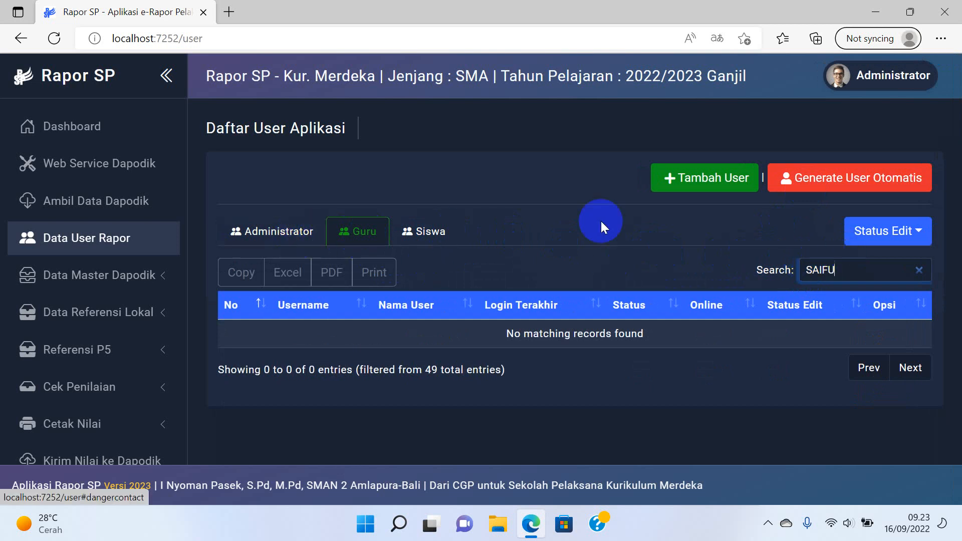
pyautogui.click(713, 184)
pyautogui.click(541, 170)
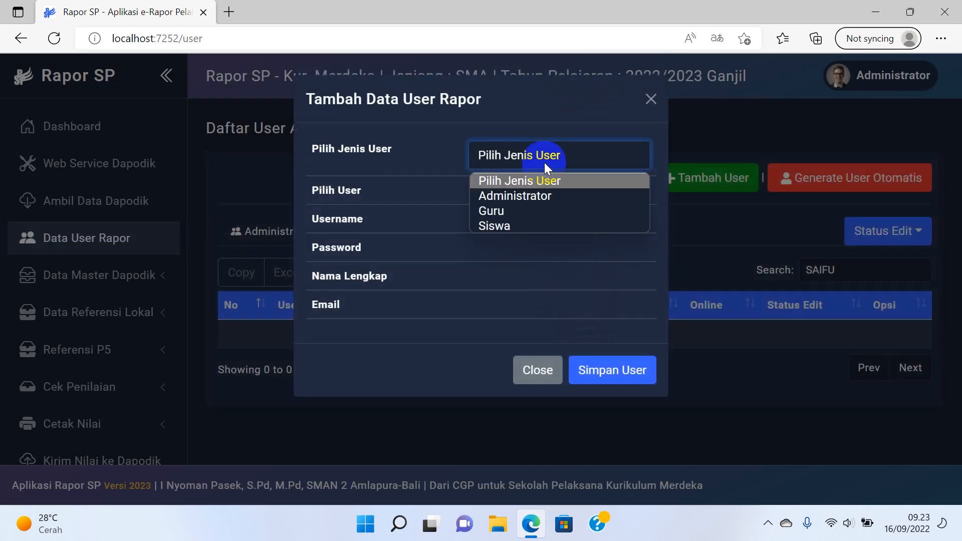
pyautogui.click(517, 217)
pyautogui.click(522, 203)
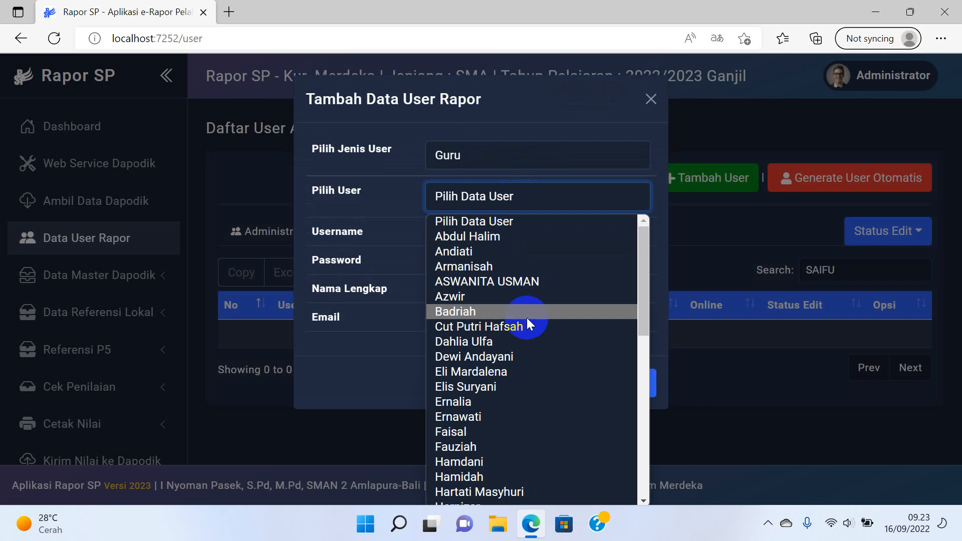
pyautogui.press('s')
pyautogui.scroll(-3, 526, 316)
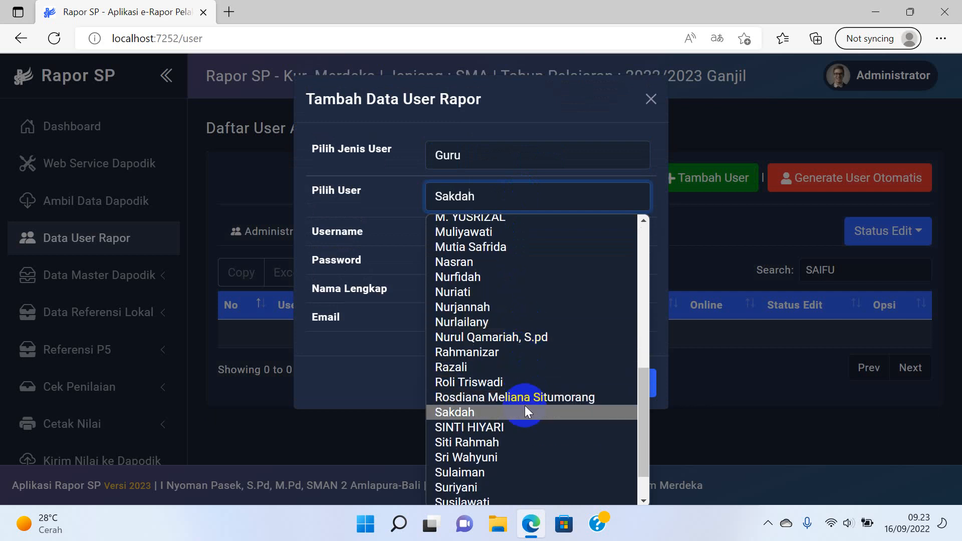
pyautogui.scroll(-1, 522, 407)
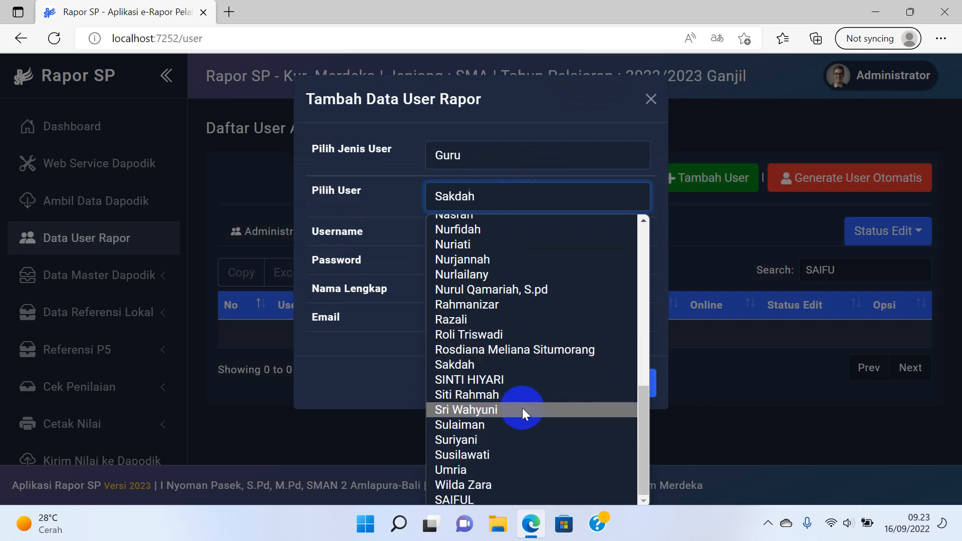
pyautogui.click(506, 499)
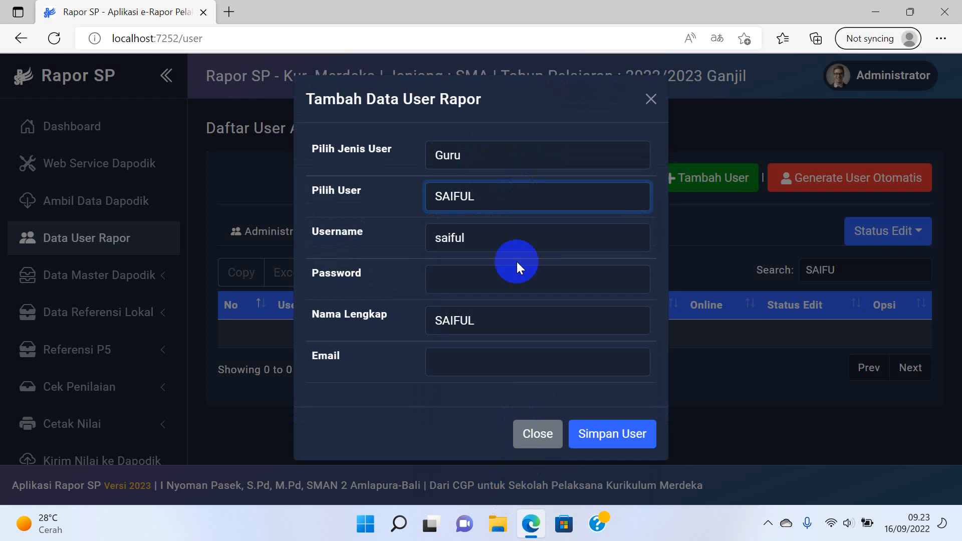
# Enter the account password and the teacher's e-mail, then save the user and confirm Berhasil.
pyautogui.click(500, 274)
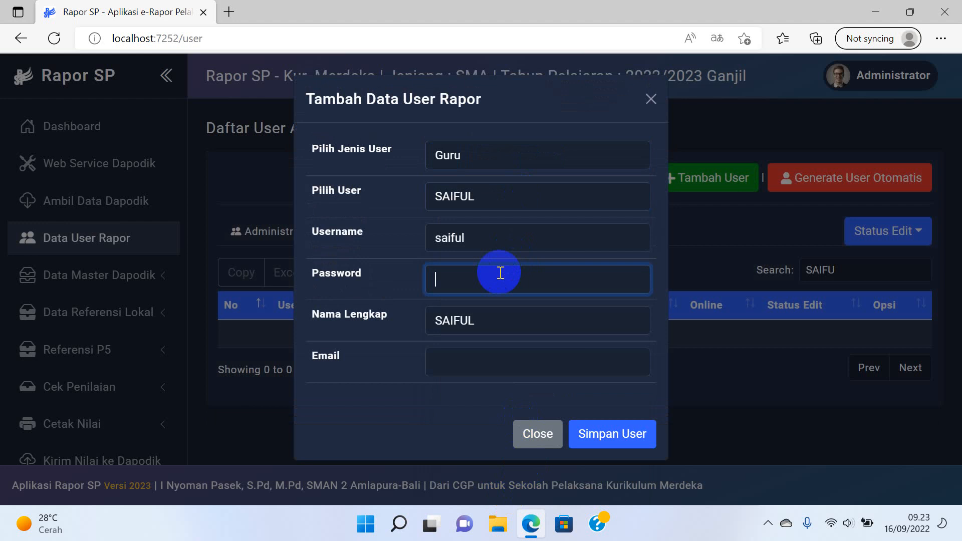
pyautogui.write('guru123456')
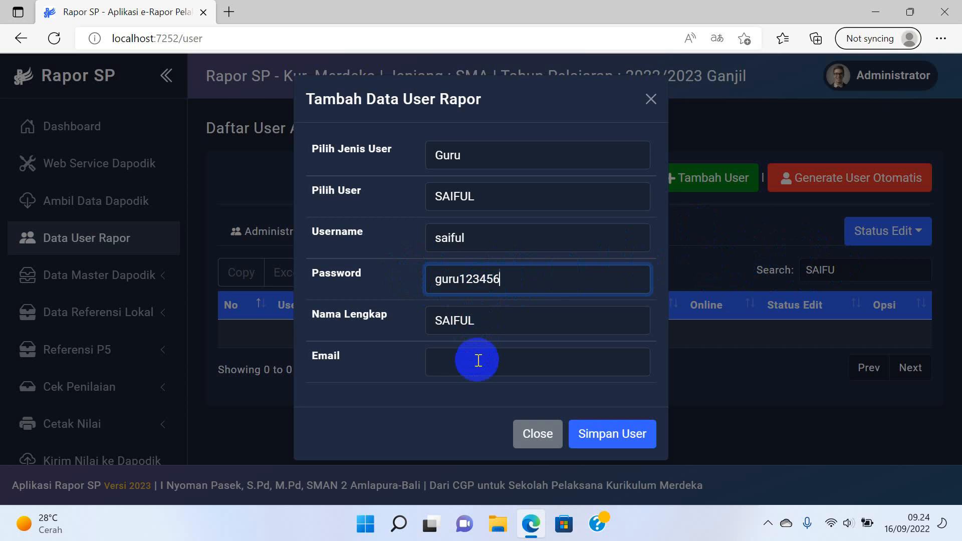
pyautogui.click(514, 366)
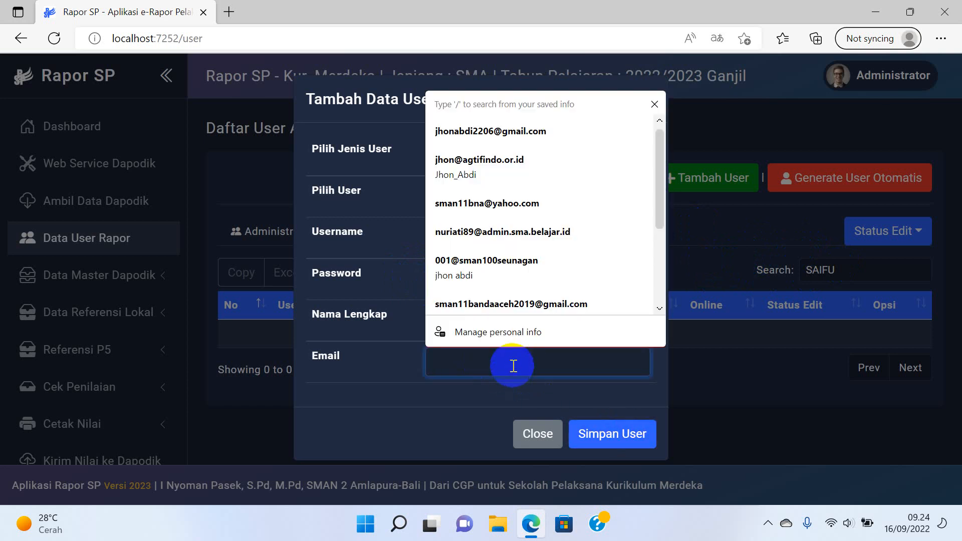
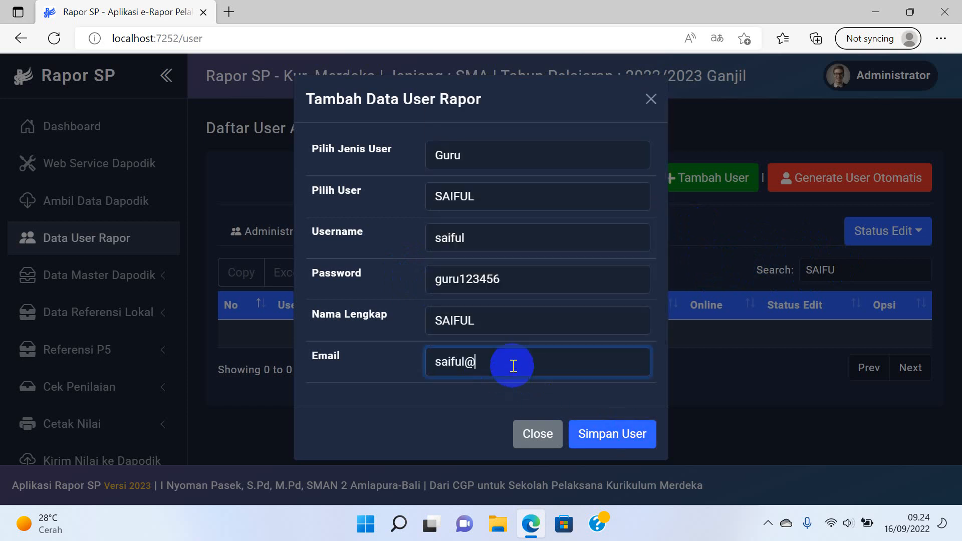
pyautogui.click(603, 417)
pyautogui.click(469, 389)
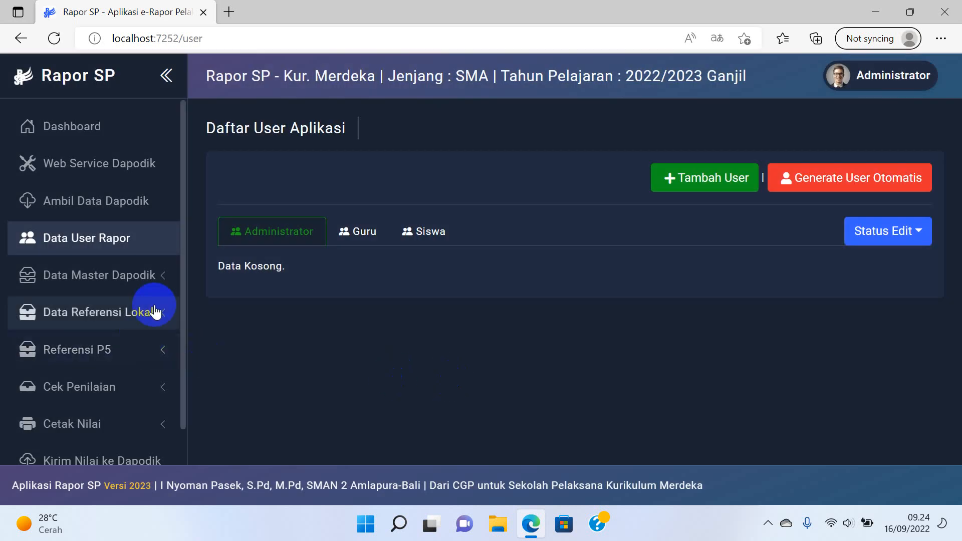
# View the local subjects IPA and IPS under Mata Pelajaran Lokal, then go to Ubah Data Pembelajaran.
pyautogui.scroll(-1, 155, 307)
pyautogui.scroll(-1, 139, 353)
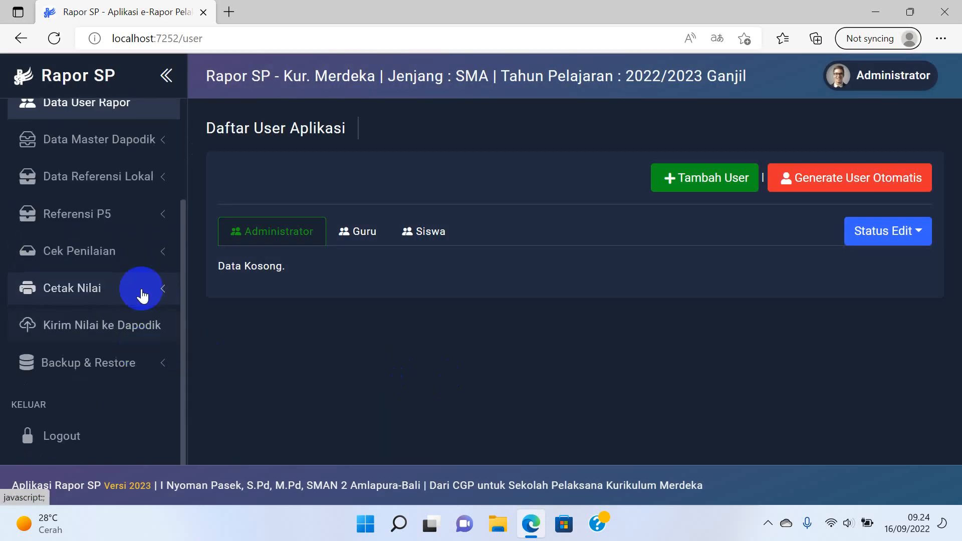
pyautogui.click(142, 185)
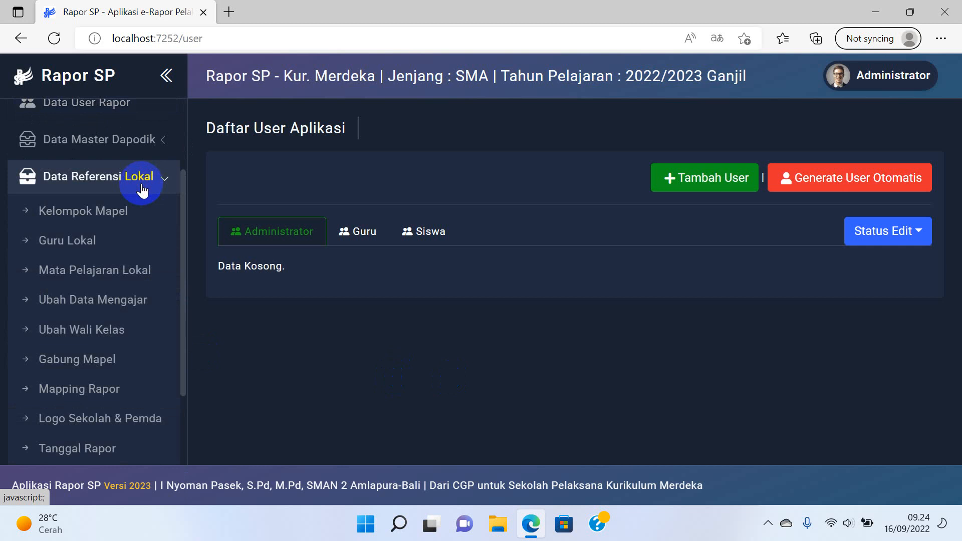
pyautogui.click(89, 271)
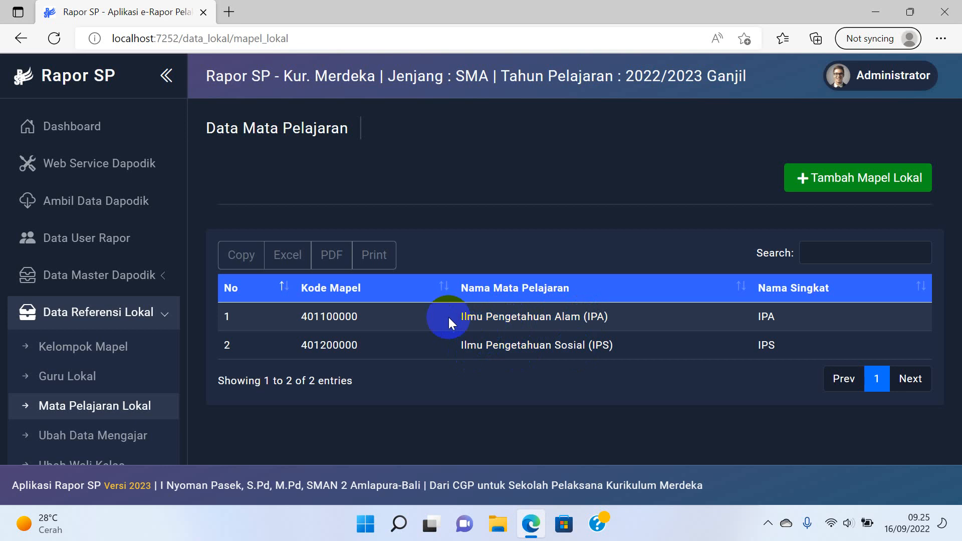
pyautogui.scroll(-2, 129, 367)
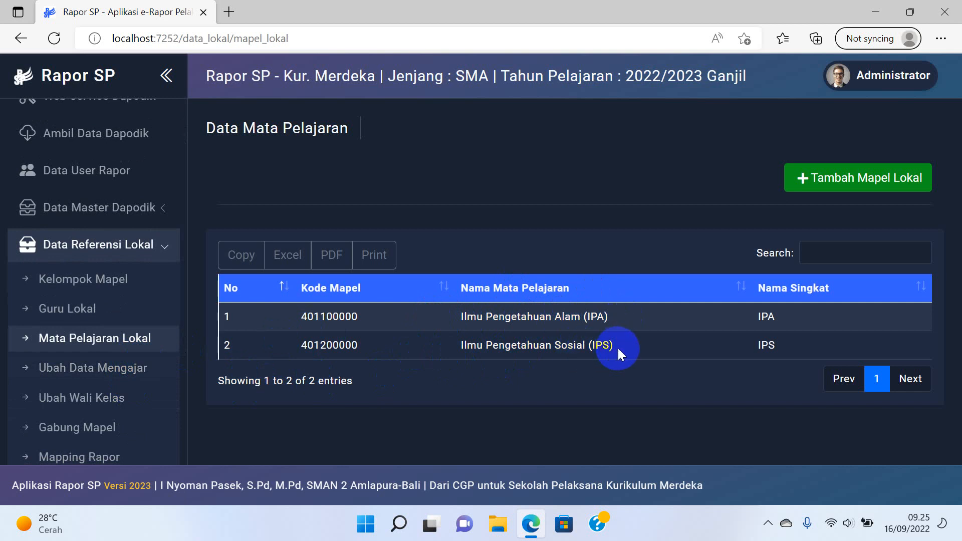
pyautogui.click(137, 379)
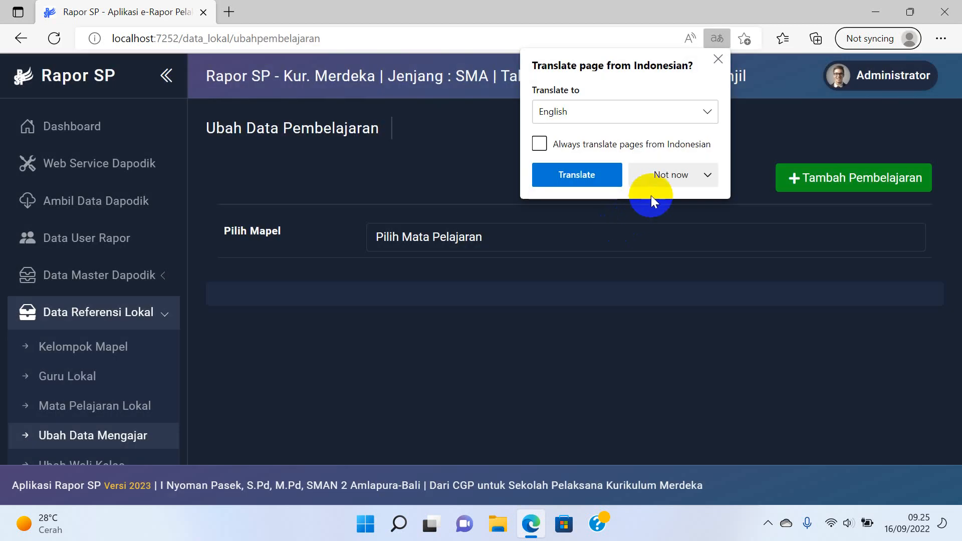
# Decline page translation and show Geografi's teaching assignments via Pilih Mapel.
pyautogui.click(647, 181)
pyautogui.click(645, 207)
pyautogui.click(573, 224)
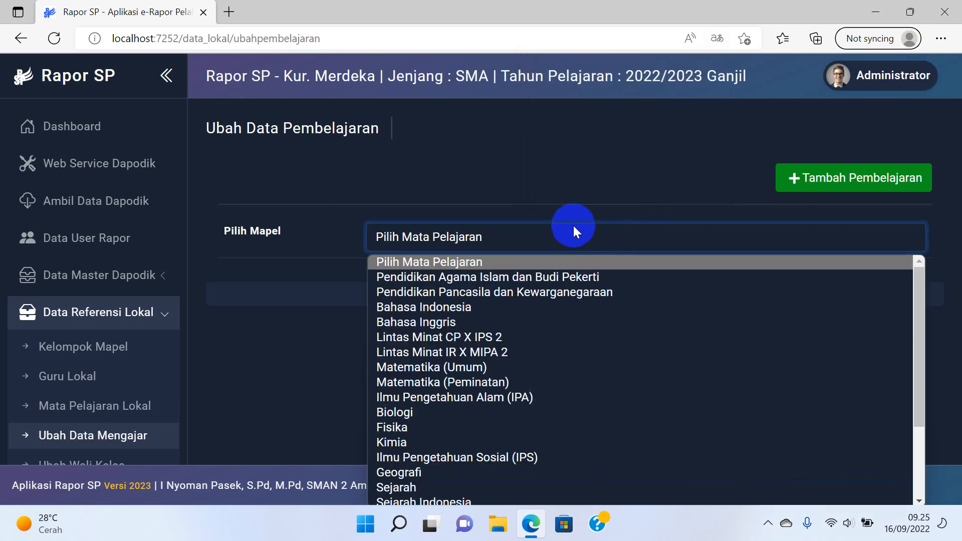
pyautogui.scroll(-3, 475, 349)
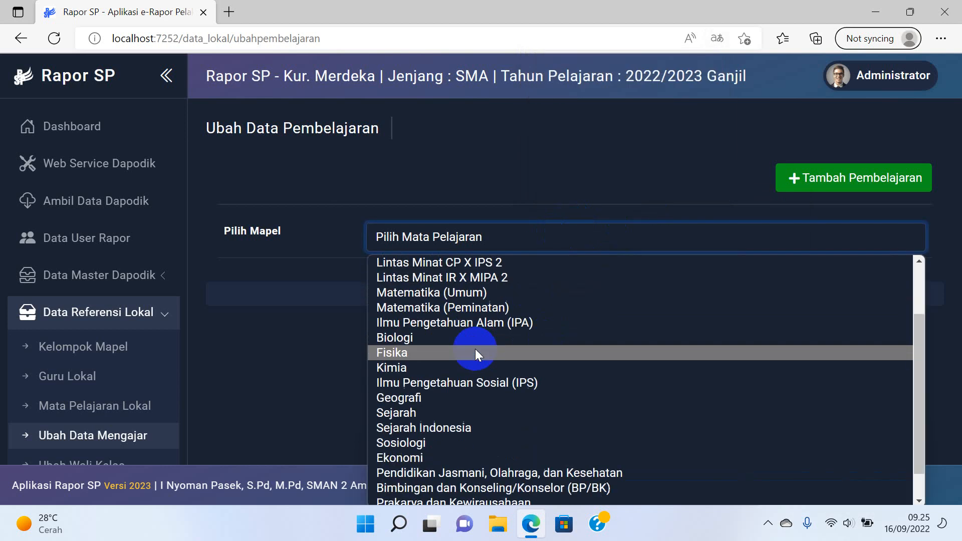
pyautogui.click(465, 368)
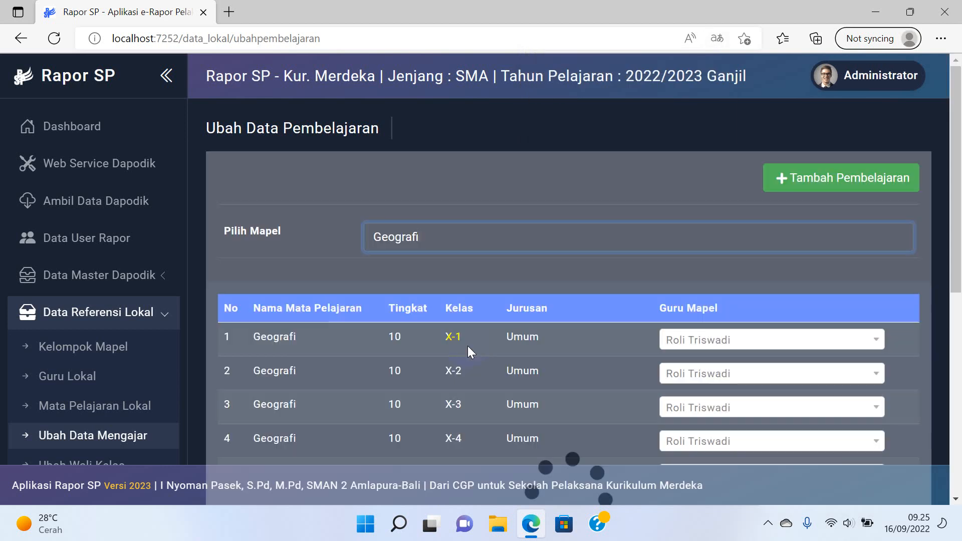
pyautogui.scroll(-1, 511, 340)
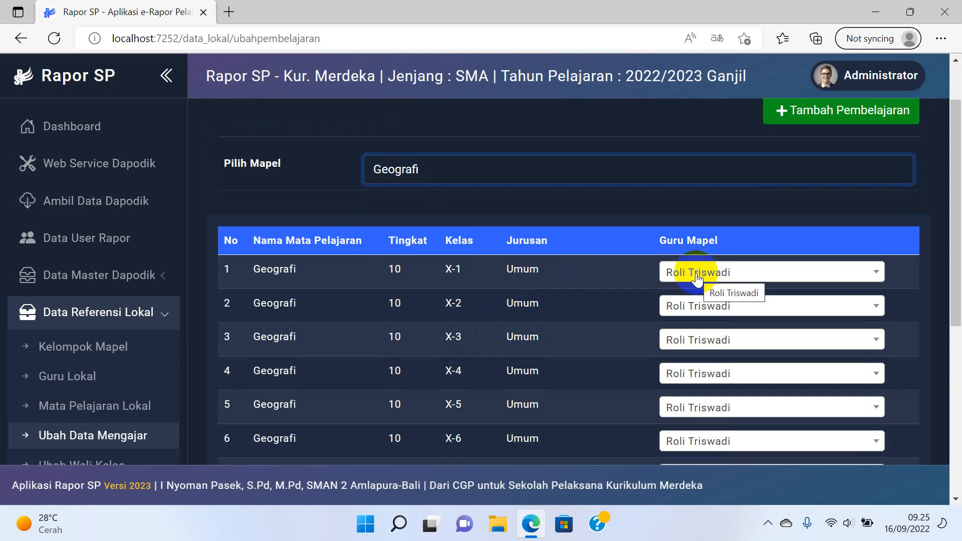
pyautogui.scroll(-1, 125, 327)
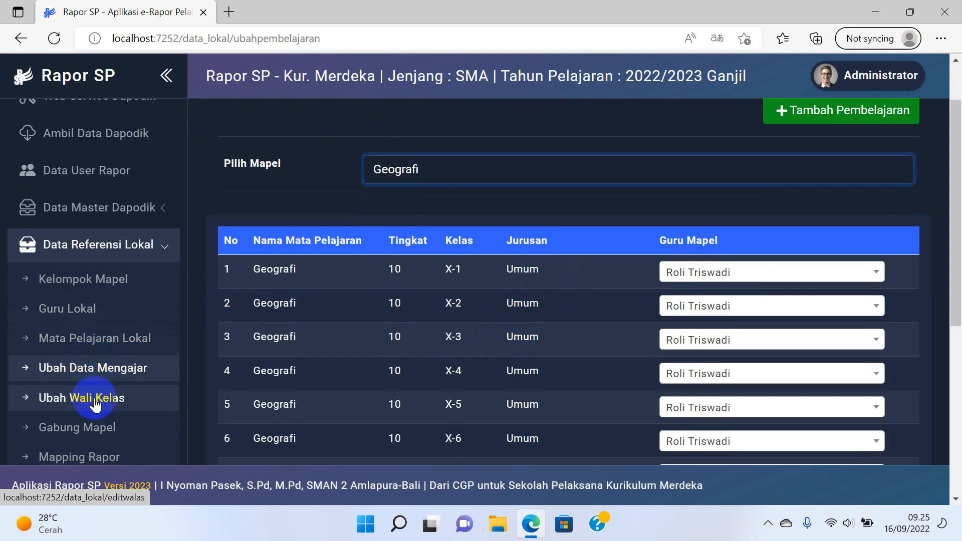
pyautogui.scroll(-1, 90, 401)
# Review the homeroom-teacher assignments, then open the Gabung Mata Pelajaran page.
pyautogui.click(103, 337)
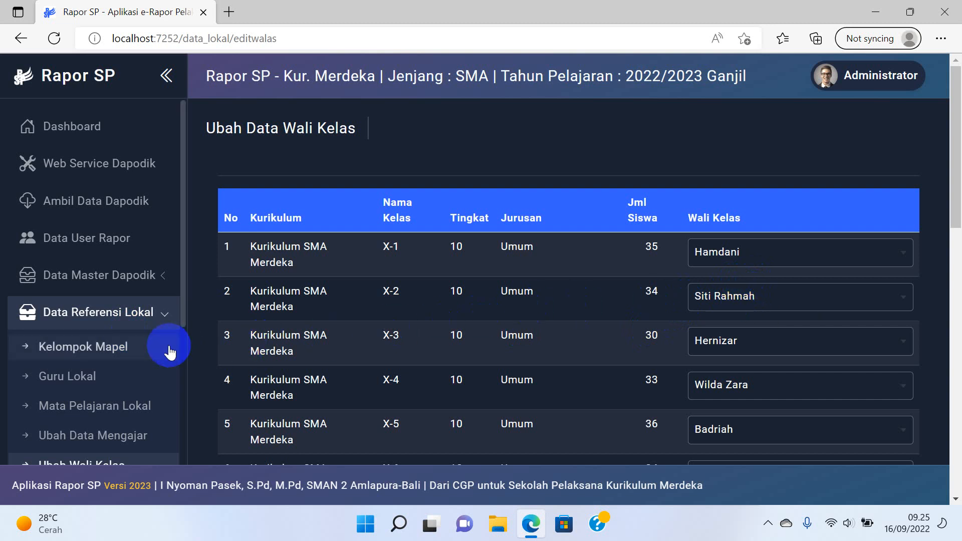
pyautogui.scroll(-3, 166, 353)
pyautogui.click(132, 362)
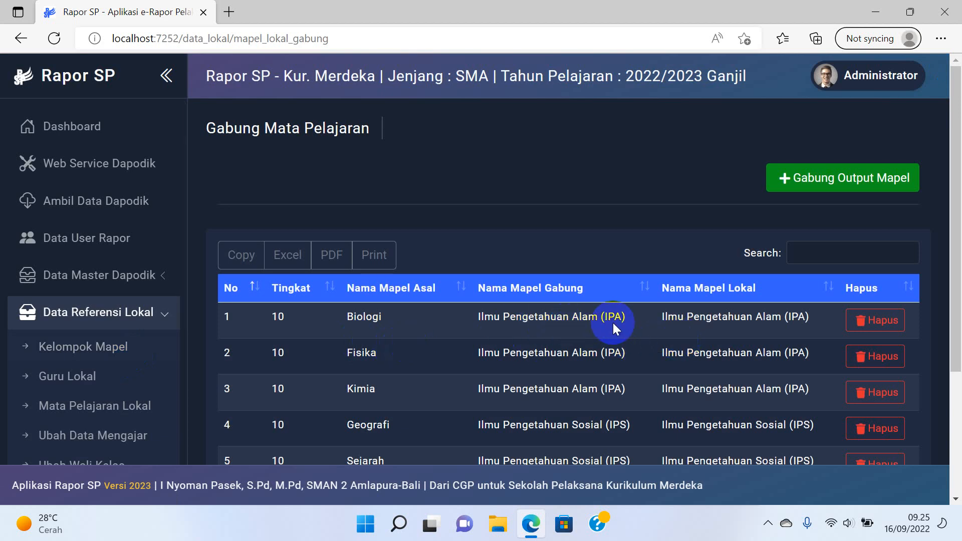
# Scroll through the grade-10 merged-subjects list combined into IPA and IPS.
pyautogui.scroll(-1, 563, 299)
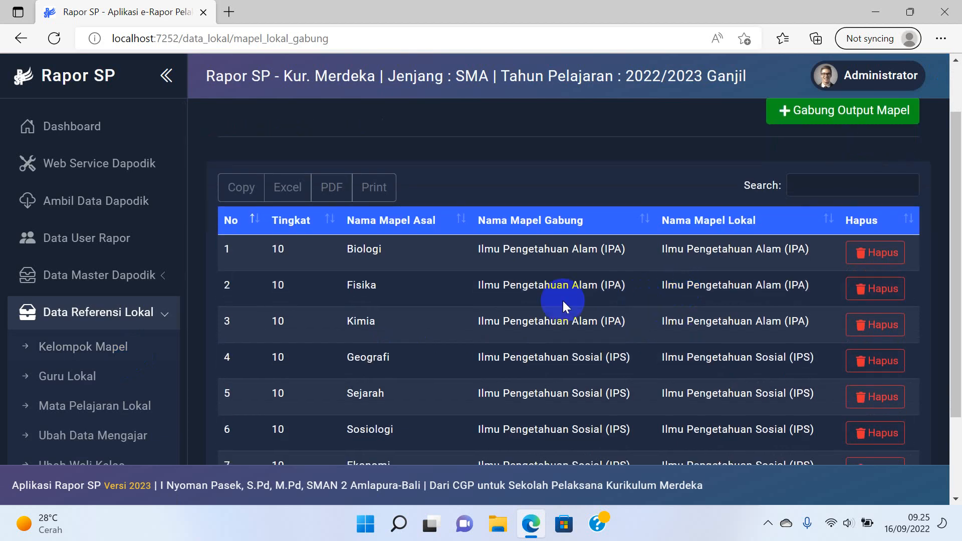
pyautogui.scroll(-2, 624, 297)
pyautogui.scroll(2, 624, 298)
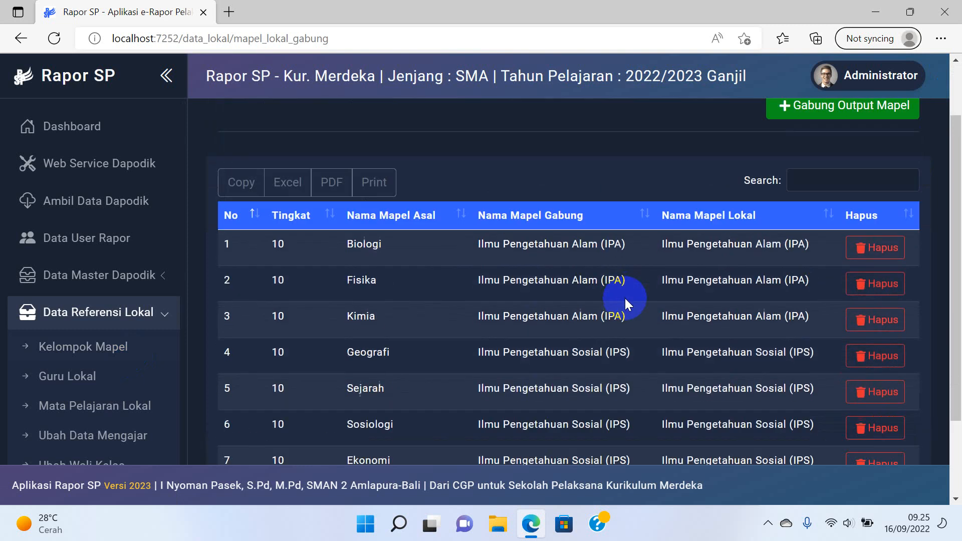
pyautogui.scroll(-1, 625, 299)
pyautogui.scroll(-1, 351, 236)
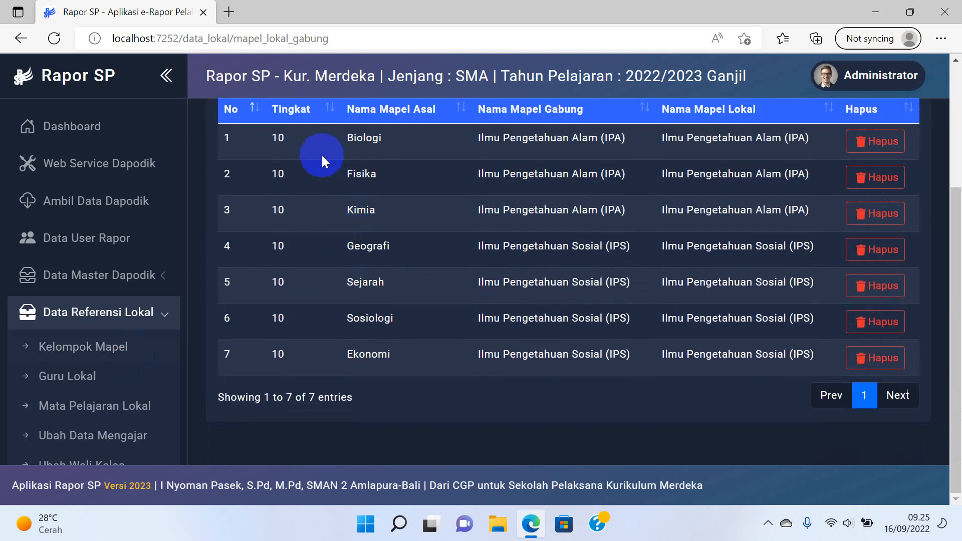
pyautogui.scroll(3, 802, 226)
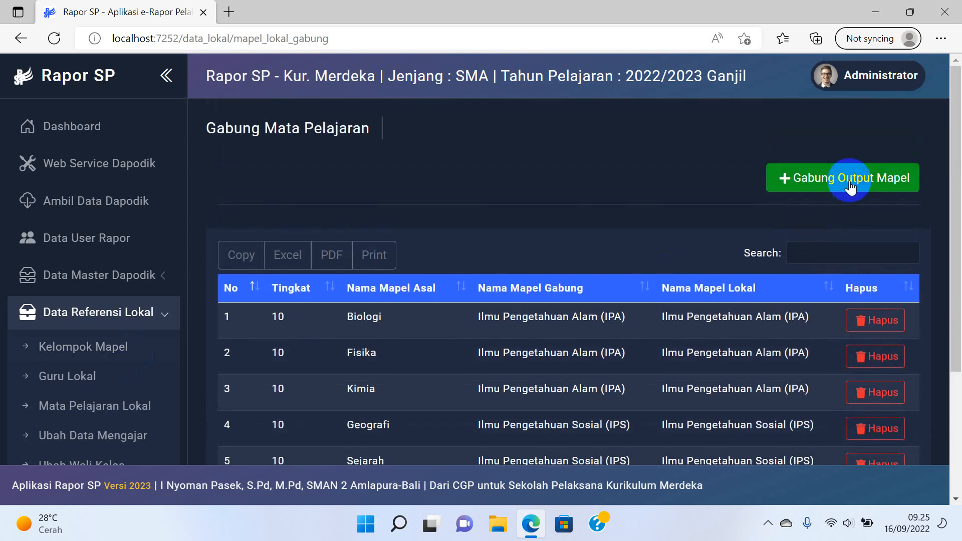
# Fill a merged-subject form with Biologi, IPA and level 10, then close it without adding.
pyautogui.click(850, 185)
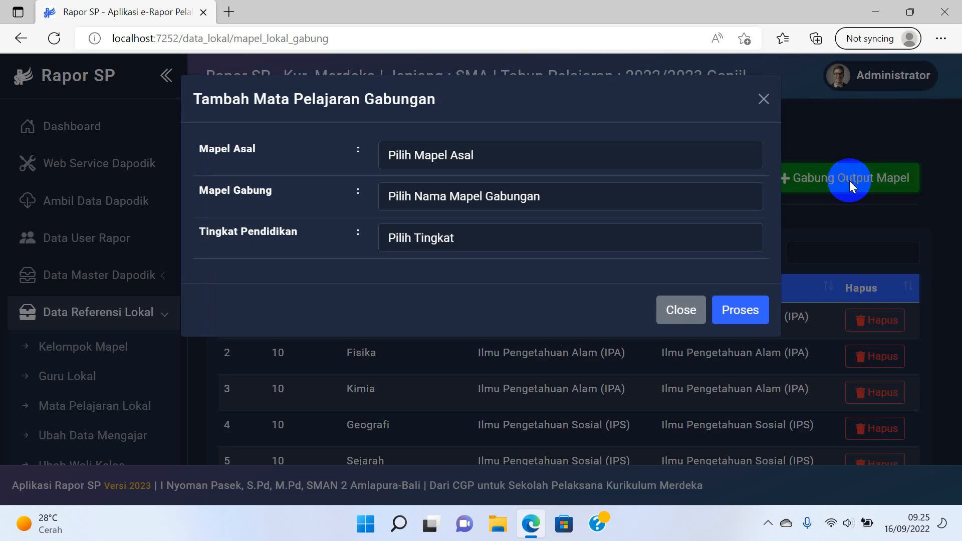
pyautogui.click(497, 160)
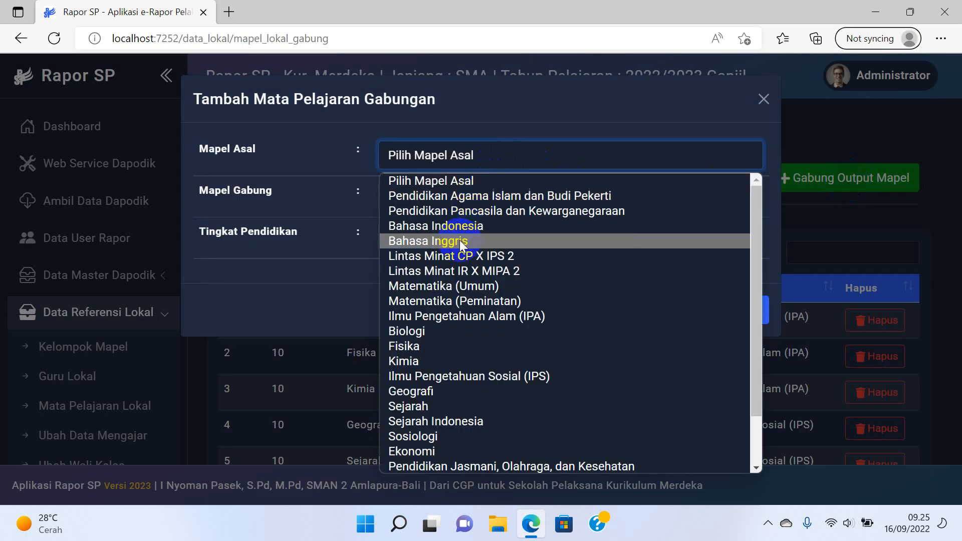
pyautogui.click(444, 335)
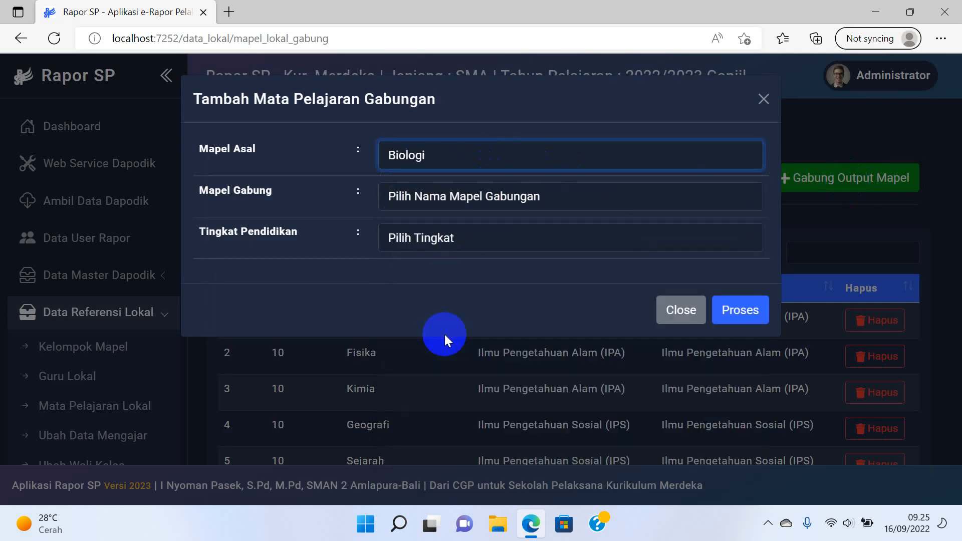
pyautogui.click(476, 195)
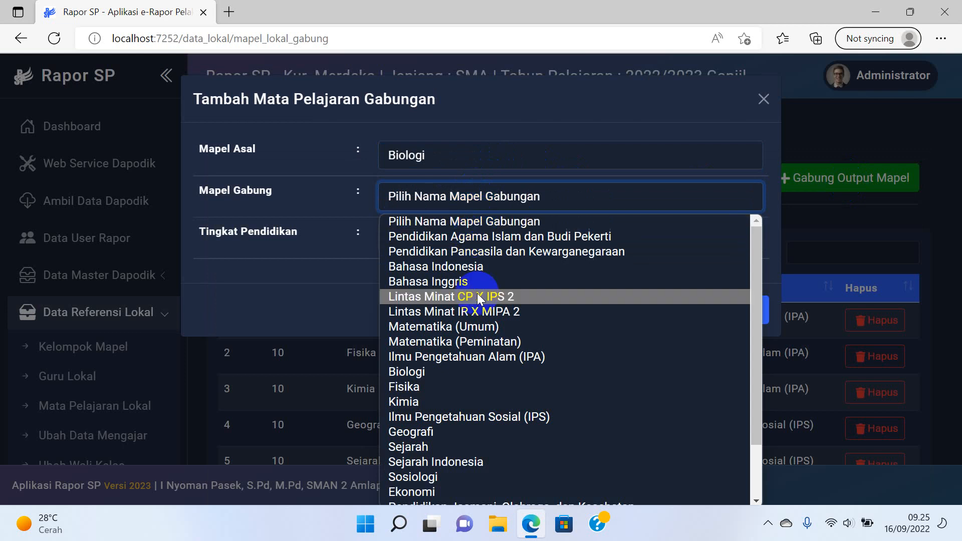
pyautogui.click(477, 356)
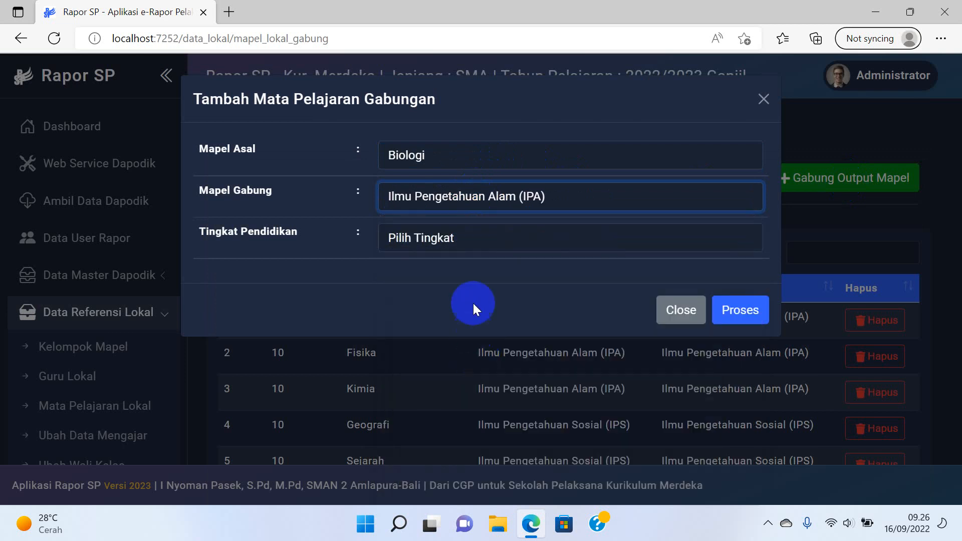
pyautogui.click(476, 235)
pyautogui.click(448, 282)
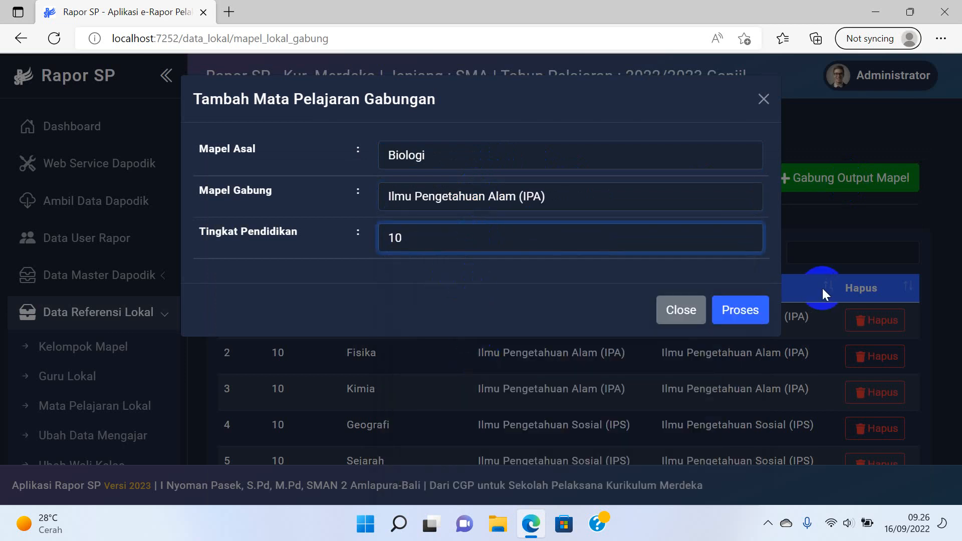
pyautogui.click(744, 315)
pyautogui.click(764, 99)
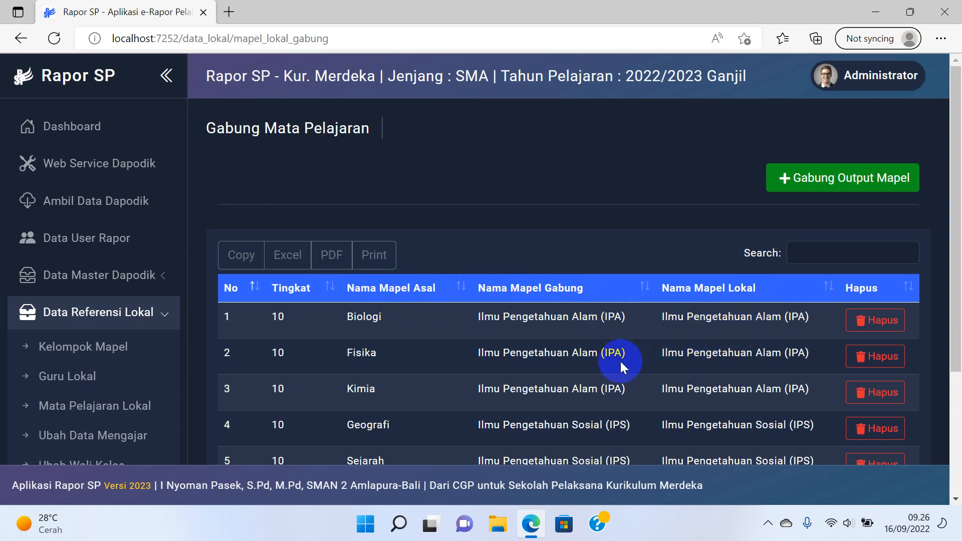
pyautogui.scroll(-3, 436, 396)
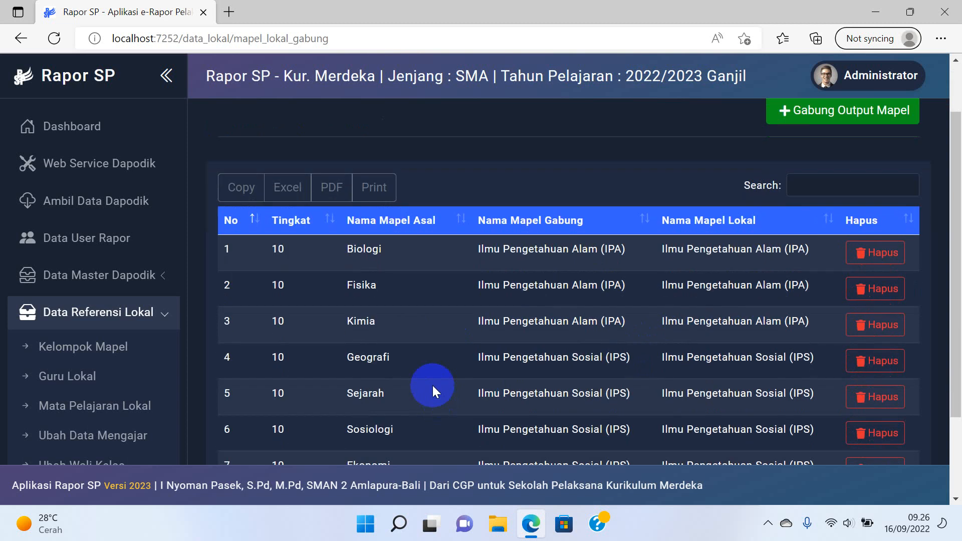
pyautogui.scroll(-4, 150, 376)
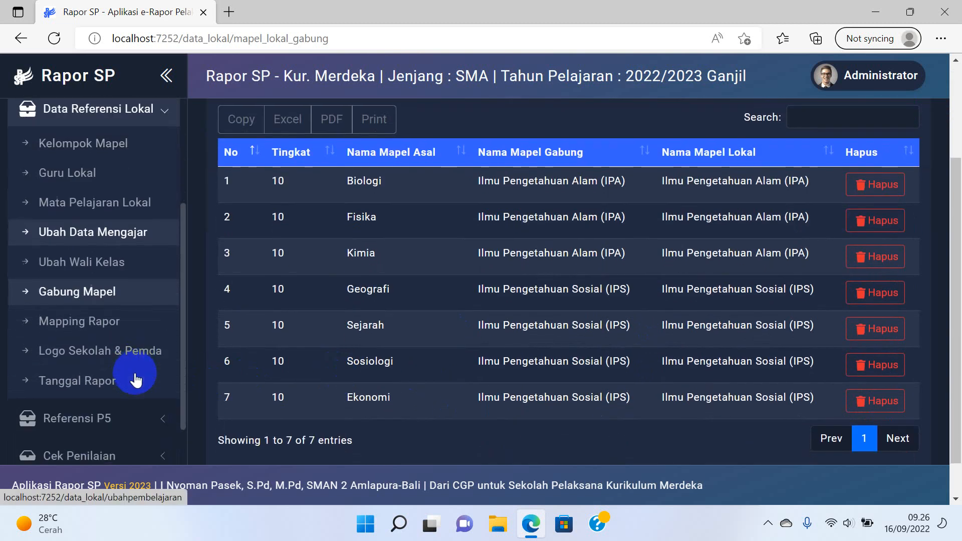
# Load the Mapping Mata Pelajaran table for Kurikulum SMA Merdeka, grade 10.
pyautogui.click(115, 324)
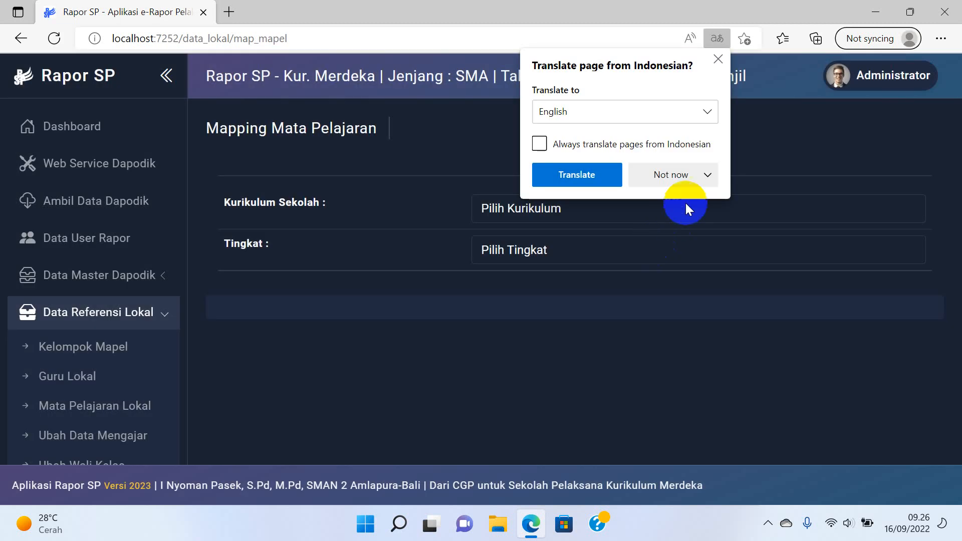
pyautogui.click(671, 182)
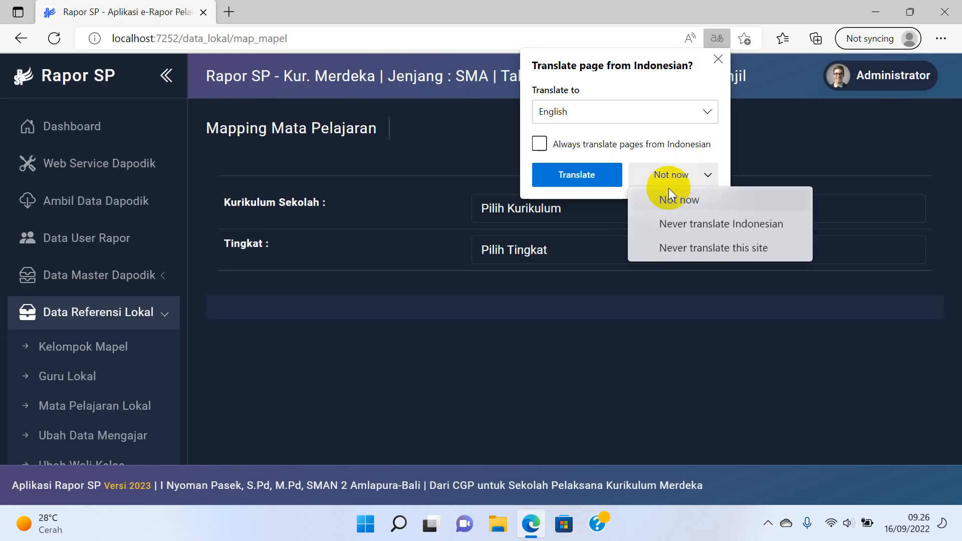
pyautogui.click(663, 200)
pyautogui.click(615, 219)
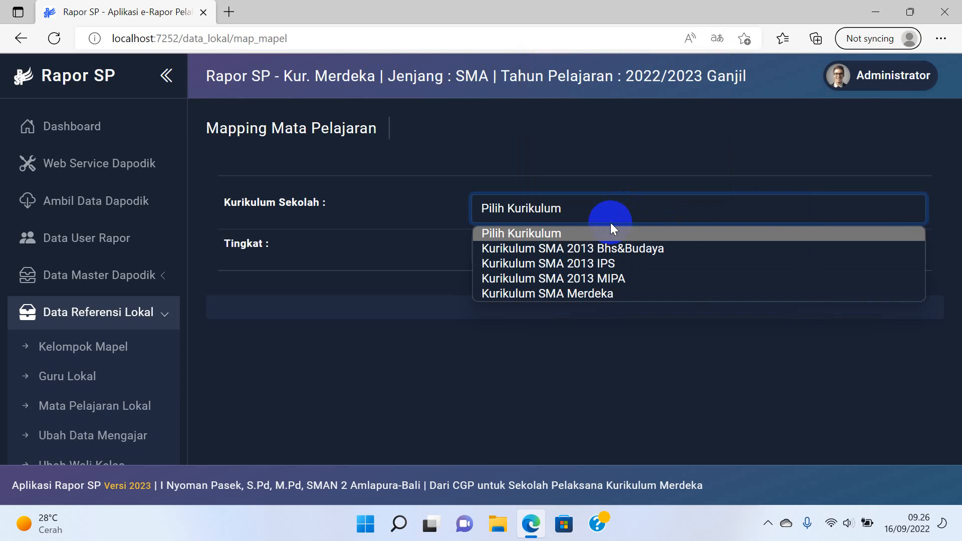
pyautogui.click(584, 294)
pyautogui.click(579, 249)
pyautogui.click(555, 291)
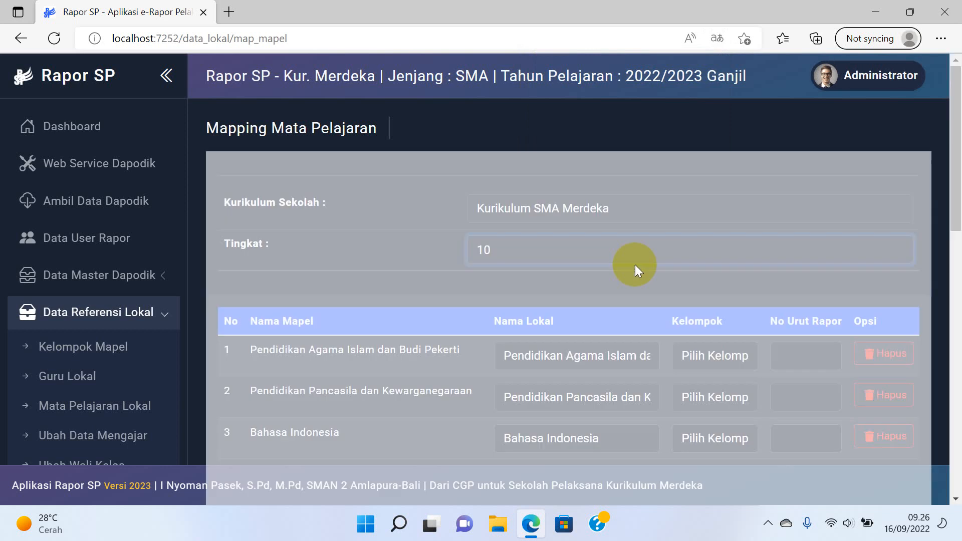
pyautogui.scroll(-1, 639, 265)
pyautogui.scroll(-1, 714, 291)
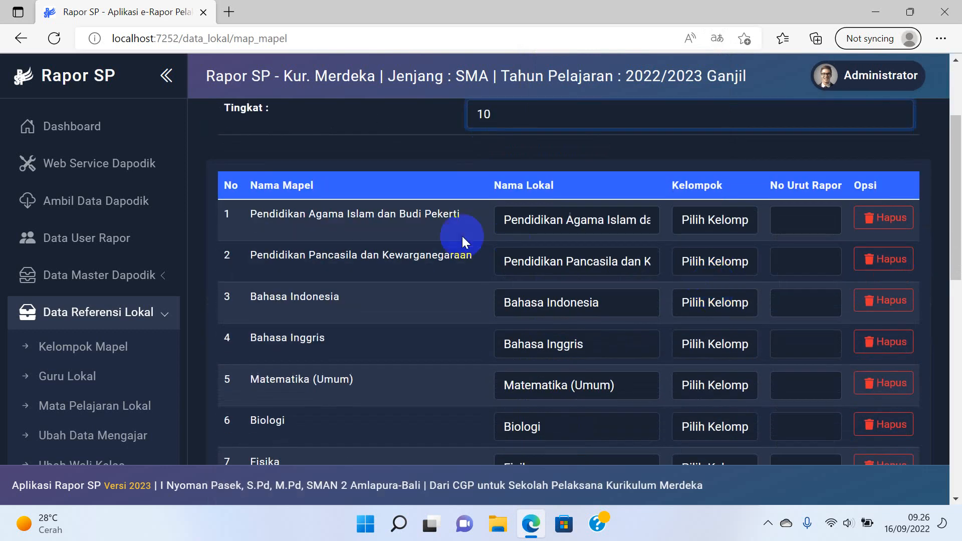
# Put the first two subjects, Bahasa Indonesia, Bahasa Inggris and Matematika (Umum) in the Umum group.
pyautogui.click(712, 221)
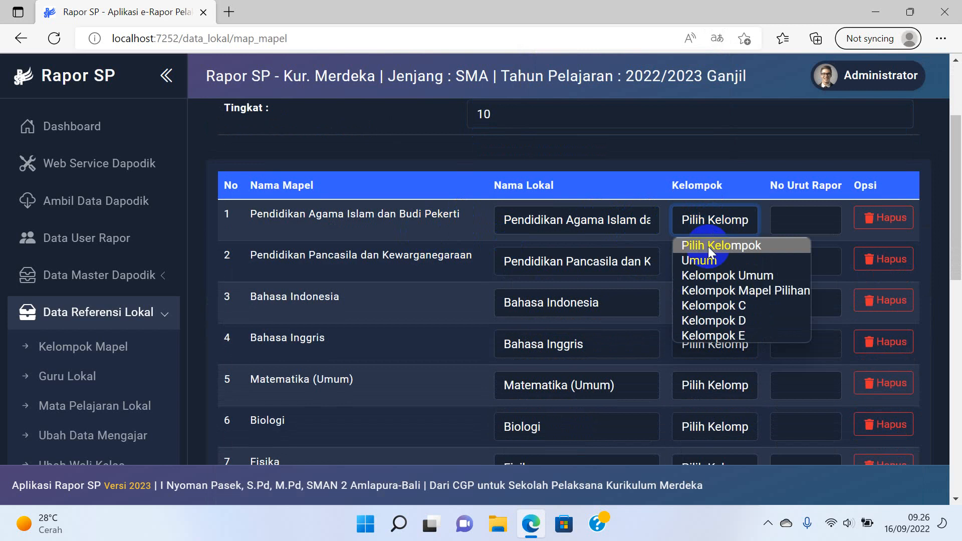
pyautogui.click(705, 259)
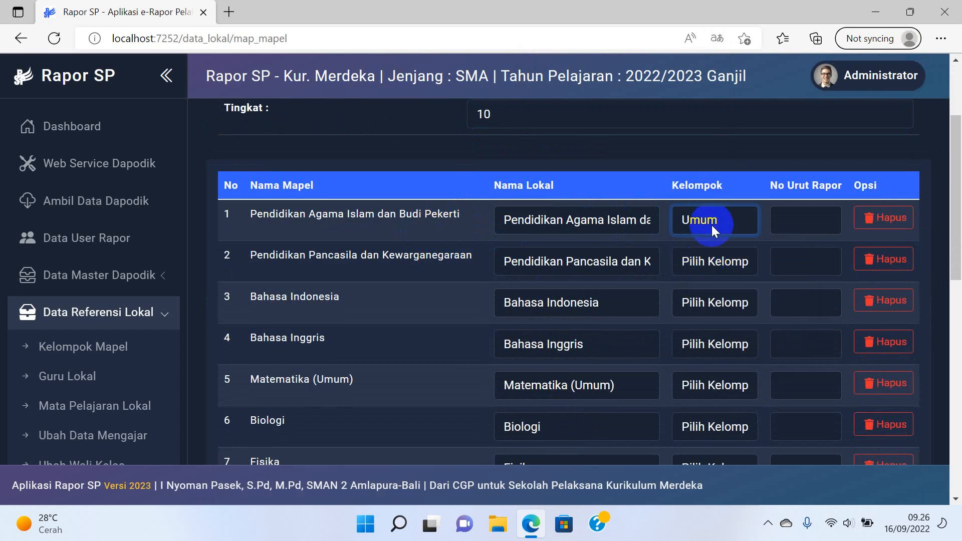
pyautogui.click(699, 262)
pyautogui.click(697, 302)
pyautogui.click(697, 303)
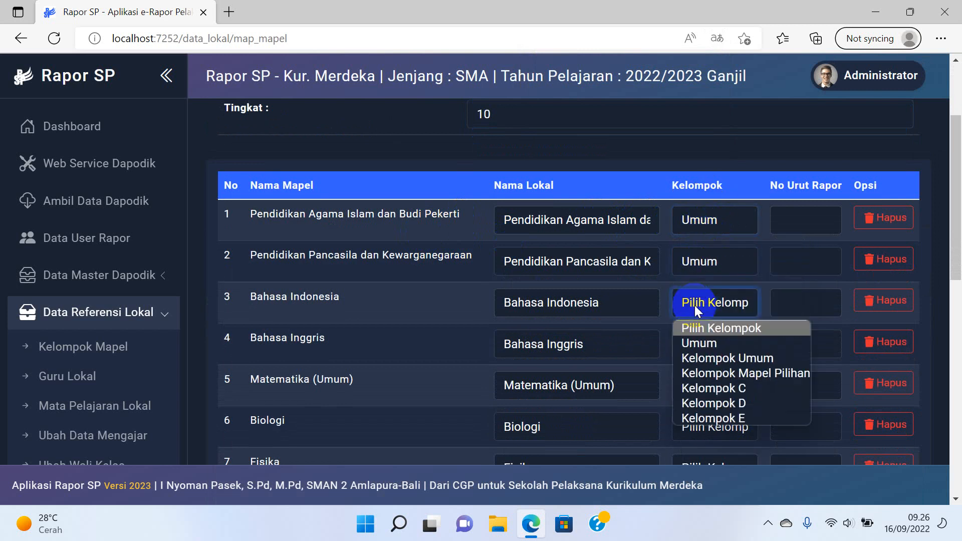
pyautogui.click(694, 338)
pyautogui.click(694, 345)
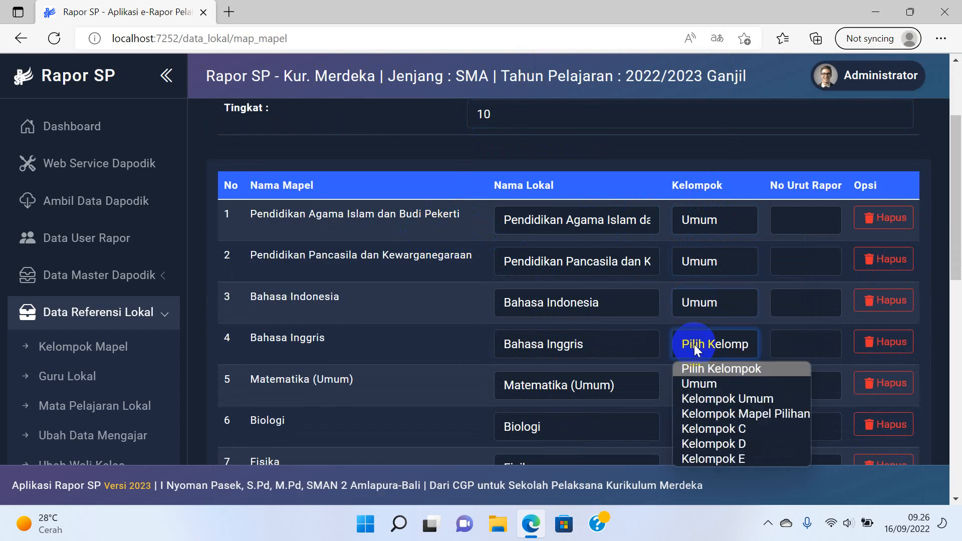
pyautogui.click(697, 384)
pyautogui.scroll(-3, 714, 343)
pyautogui.click(718, 253)
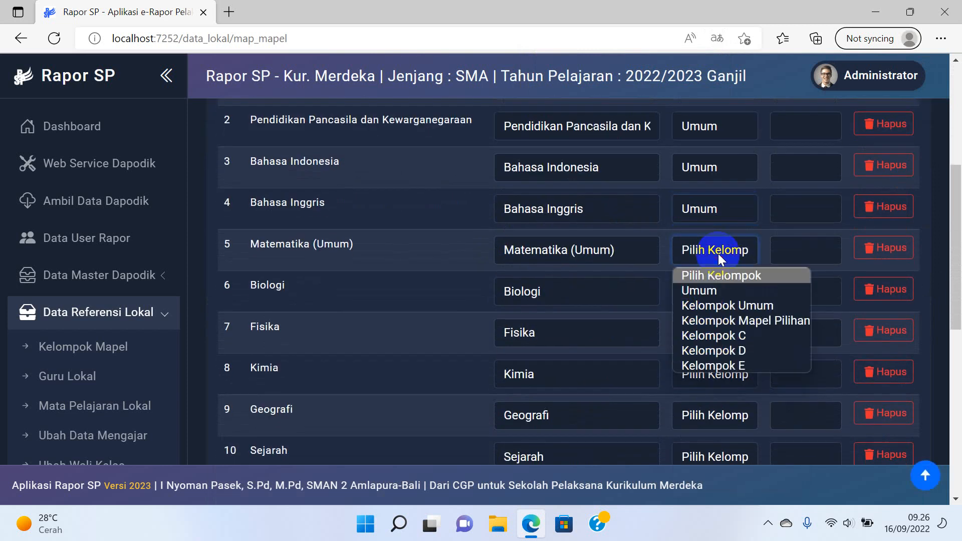
pyautogui.click(718, 291)
# Leave Biologi ungrouped and assign Ilmu Pengetahuan Alam (IPA) to Kelompok Umum.
pyautogui.click(705, 299)
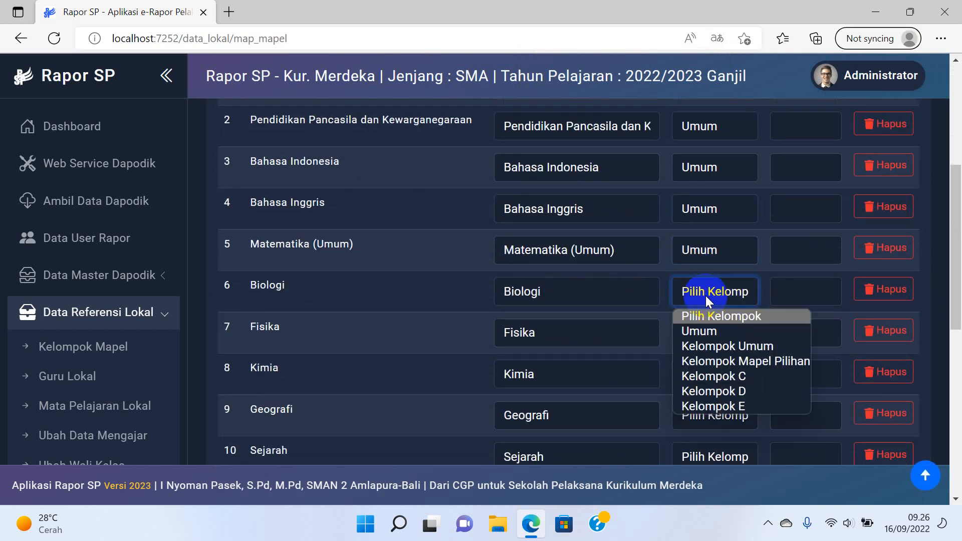
pyautogui.click(710, 287)
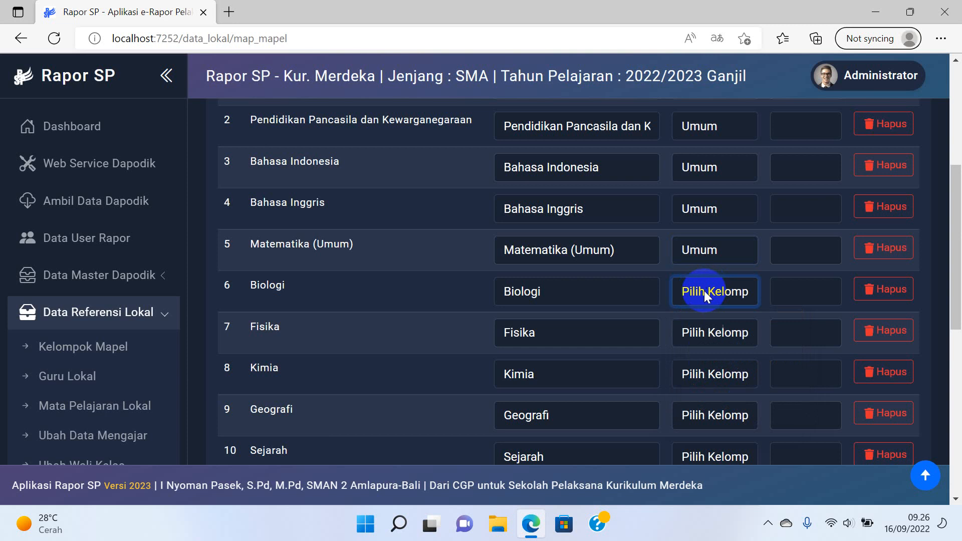
pyautogui.scroll(3, 704, 290)
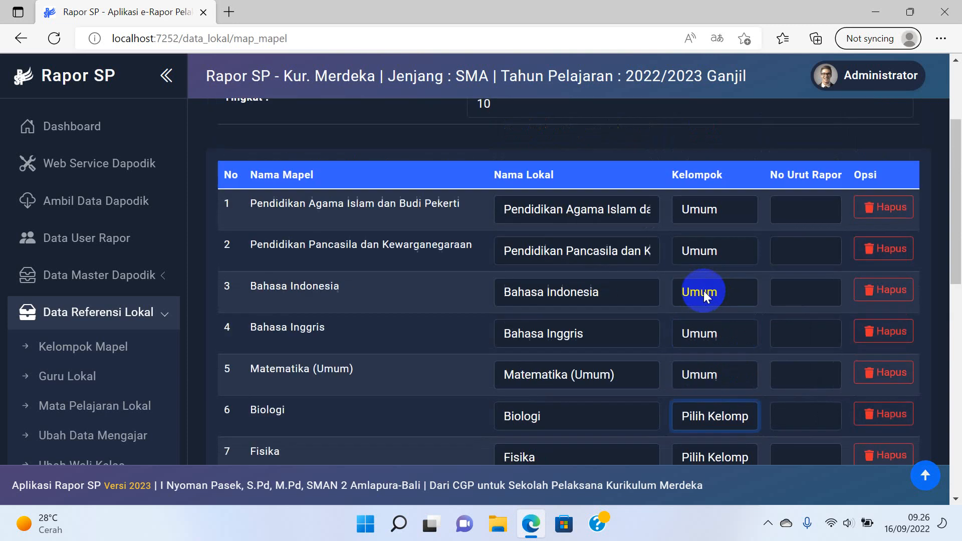
pyautogui.scroll(-4, 651, 335)
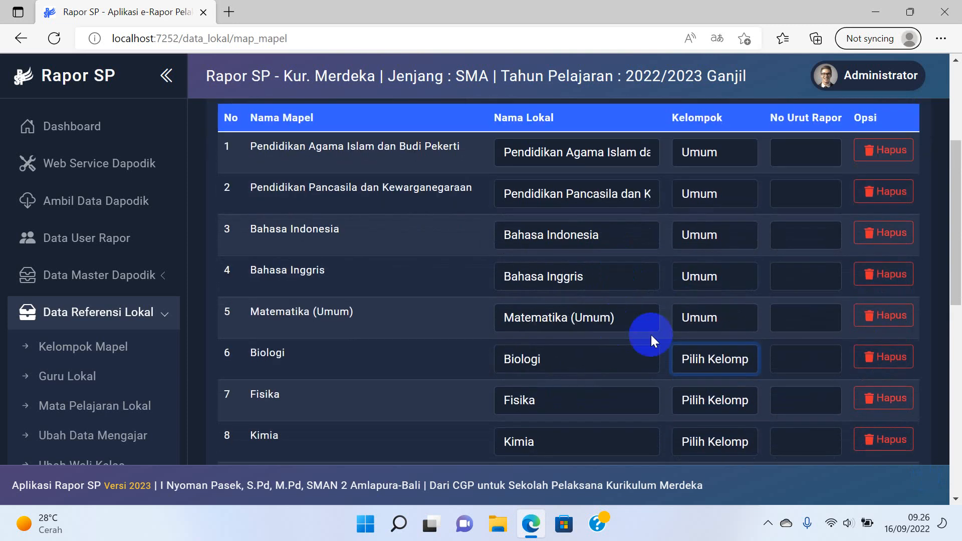
pyautogui.scroll(-5, 509, 339)
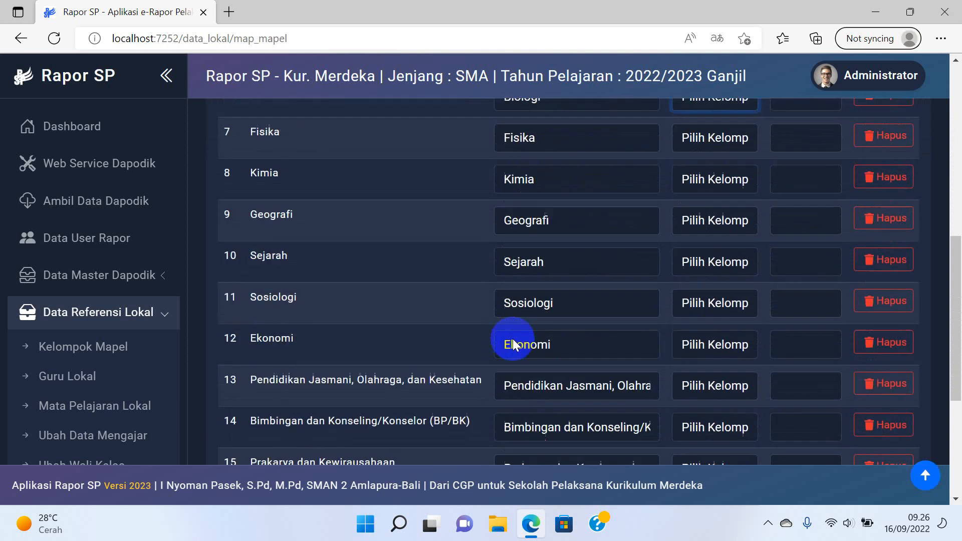
pyautogui.click(728, 405)
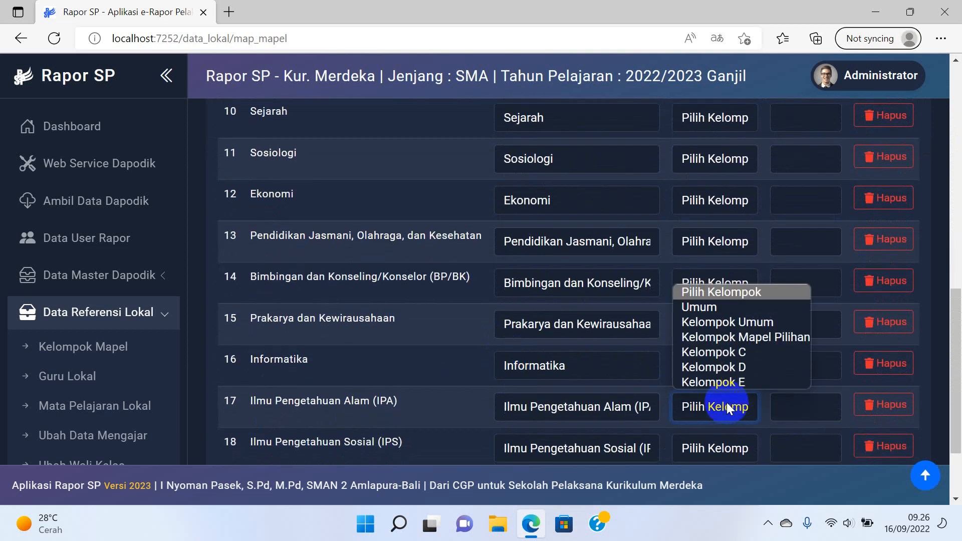
pyautogui.click(736, 322)
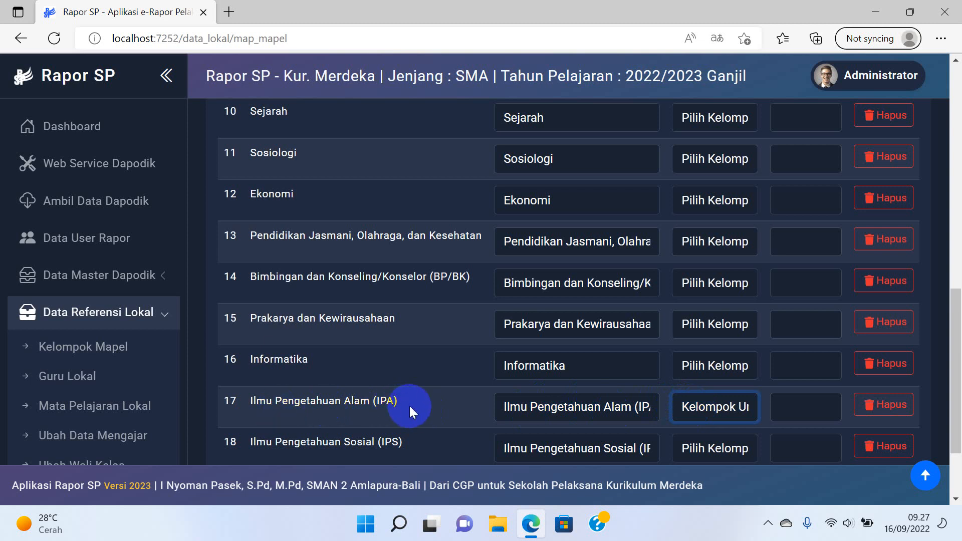
# Put Ilmu Pengetahuan Sosial (IPS) in Kelompok Umum and Informatika in the Umum group.
pyautogui.scroll(-3, 481, 401)
pyautogui.click(703, 344)
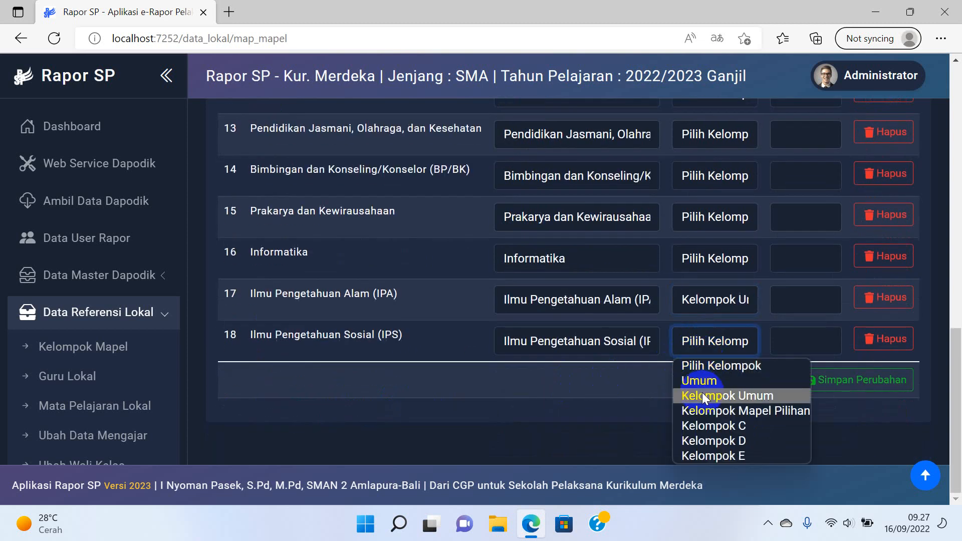
pyautogui.click(702, 395)
pyautogui.scroll(2, 701, 325)
pyautogui.click(713, 335)
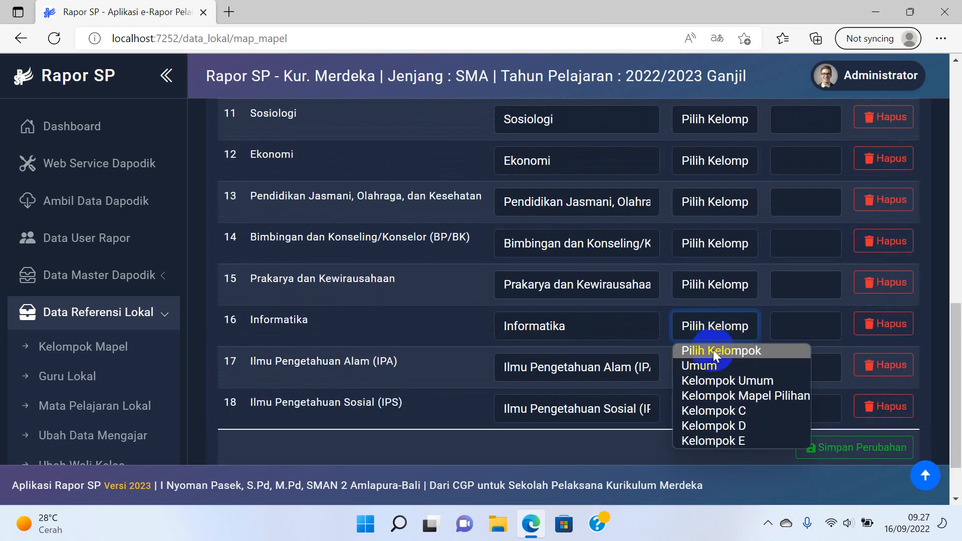
pyautogui.click(711, 364)
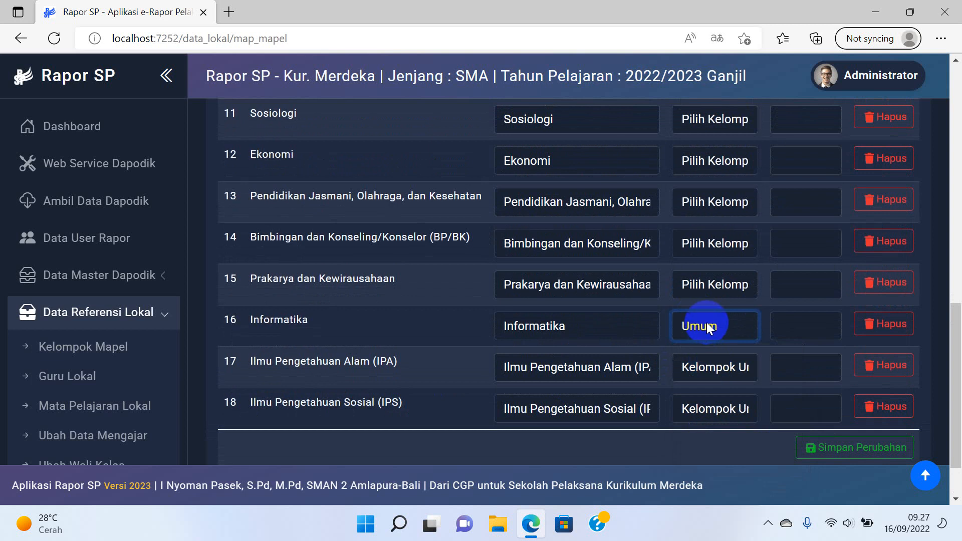
# Assign Prakarya dan Kewirausahaan and Pendidikan Jasmani, Olahraga, dan Kesehatan to the Umum group.
pyautogui.click(712, 292)
pyautogui.click(712, 293)
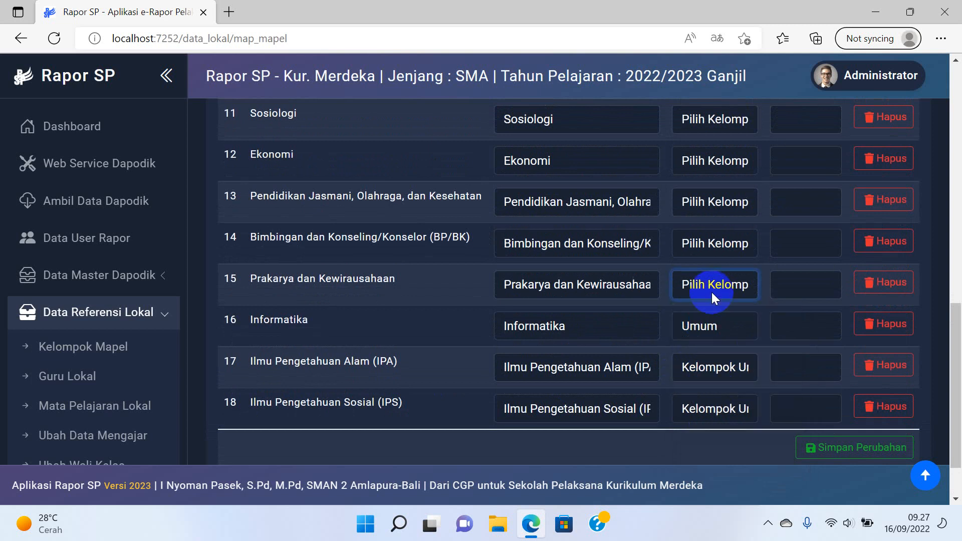
pyautogui.scroll(1, 711, 293)
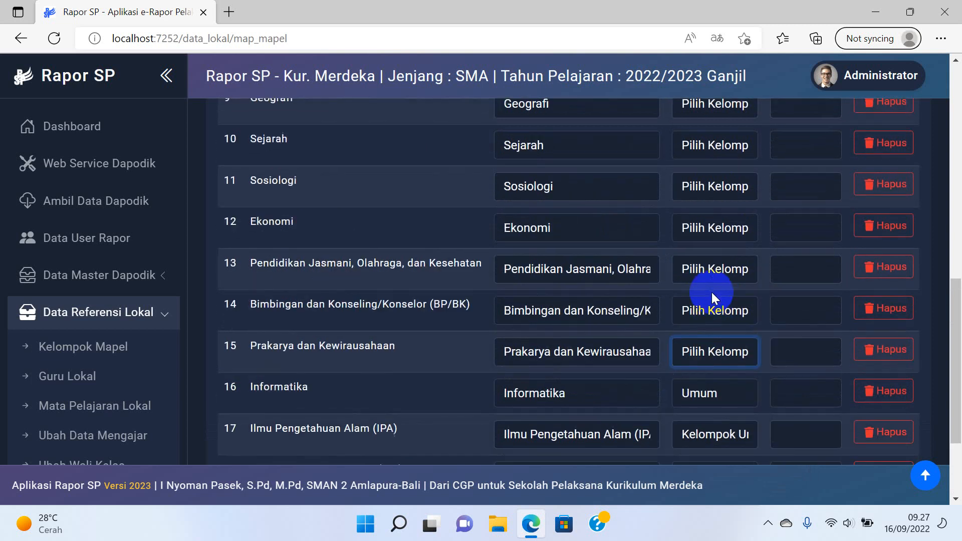
pyautogui.scroll(-1, 711, 293)
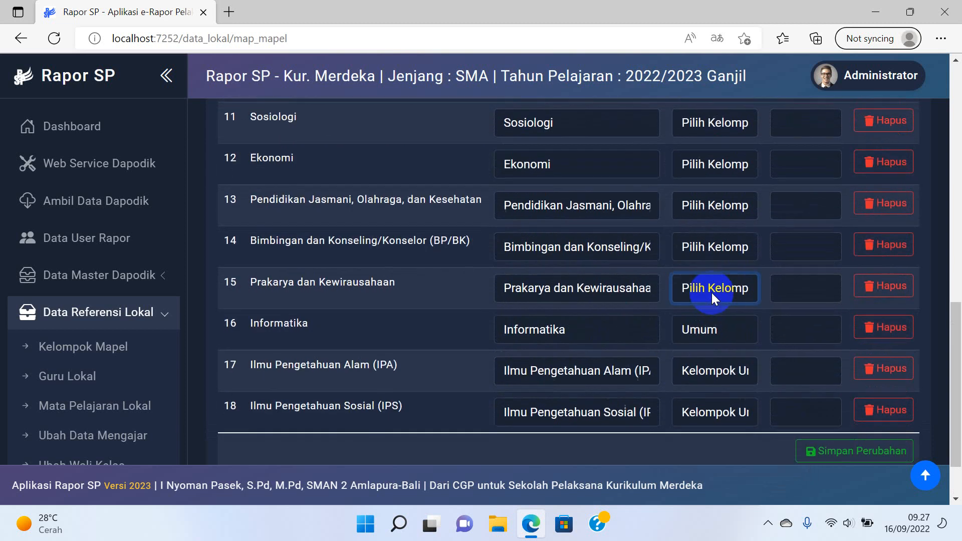
pyautogui.click(706, 291)
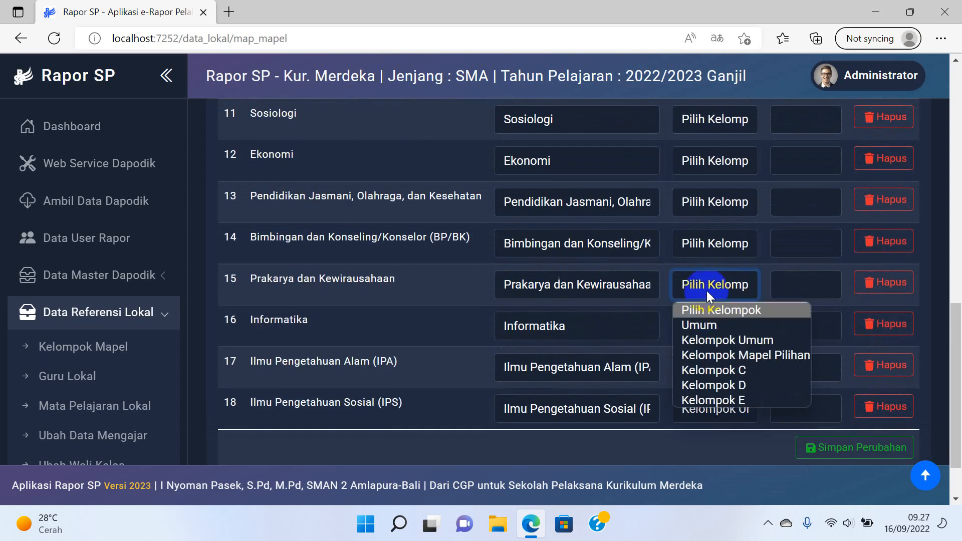
pyautogui.click(707, 325)
pyautogui.scroll(1, 707, 289)
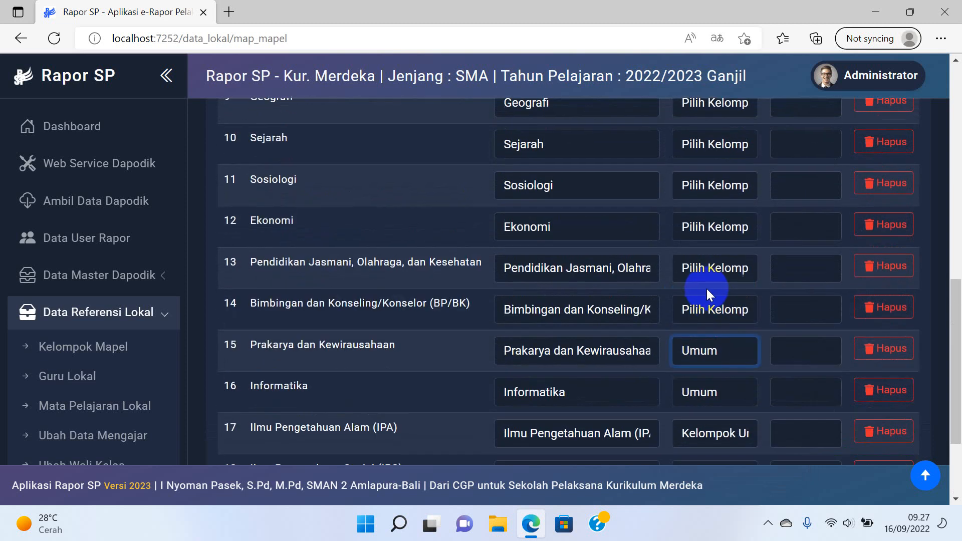
pyautogui.click(708, 270)
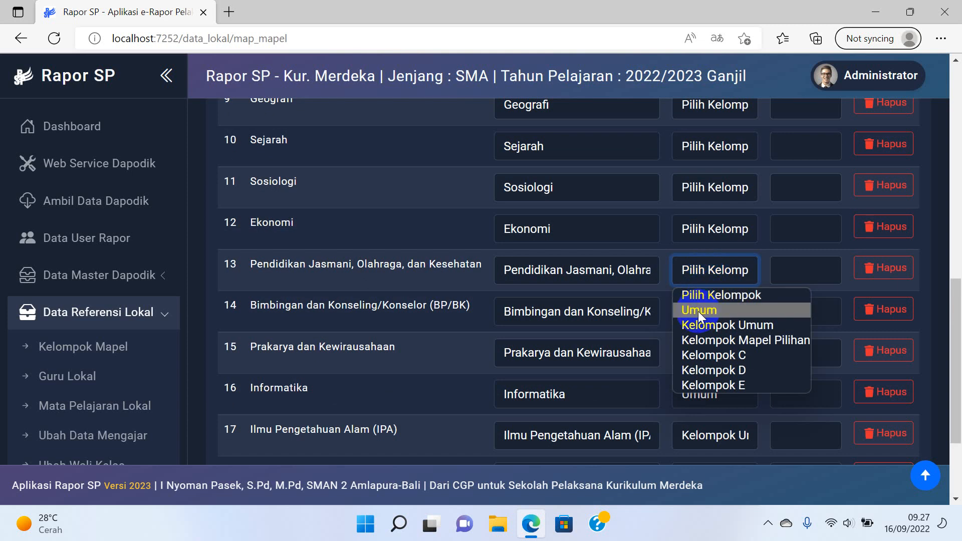
pyautogui.click(699, 311)
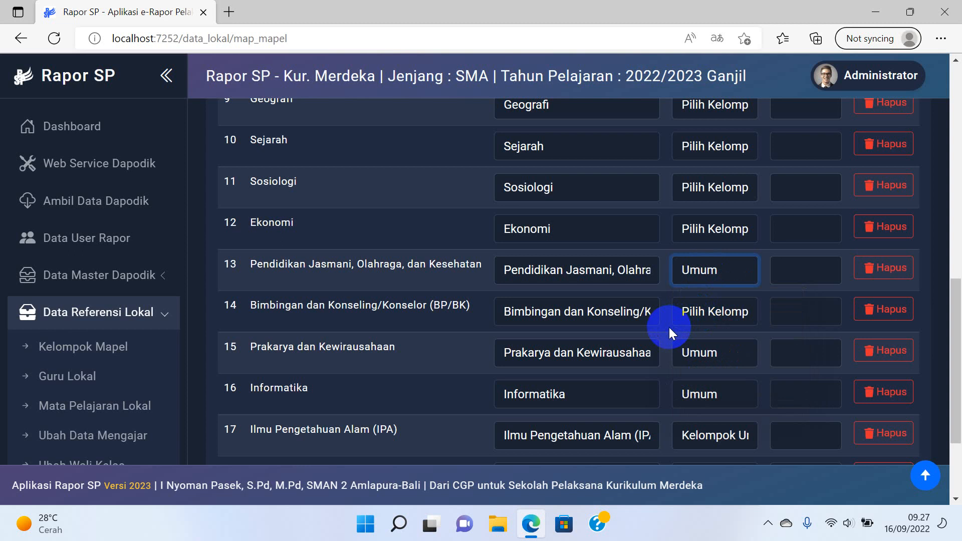
pyautogui.scroll(5, 694, 295)
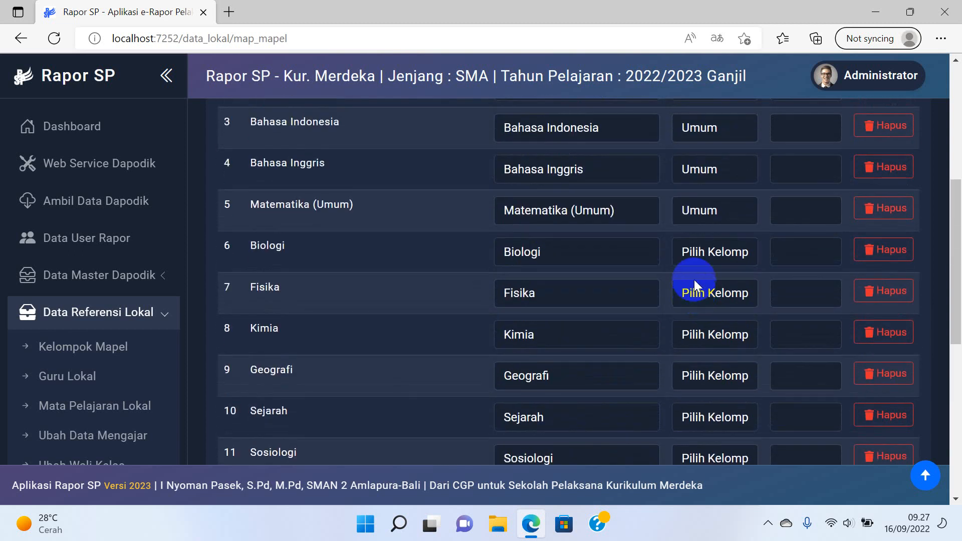
pyautogui.scroll(3, 693, 271)
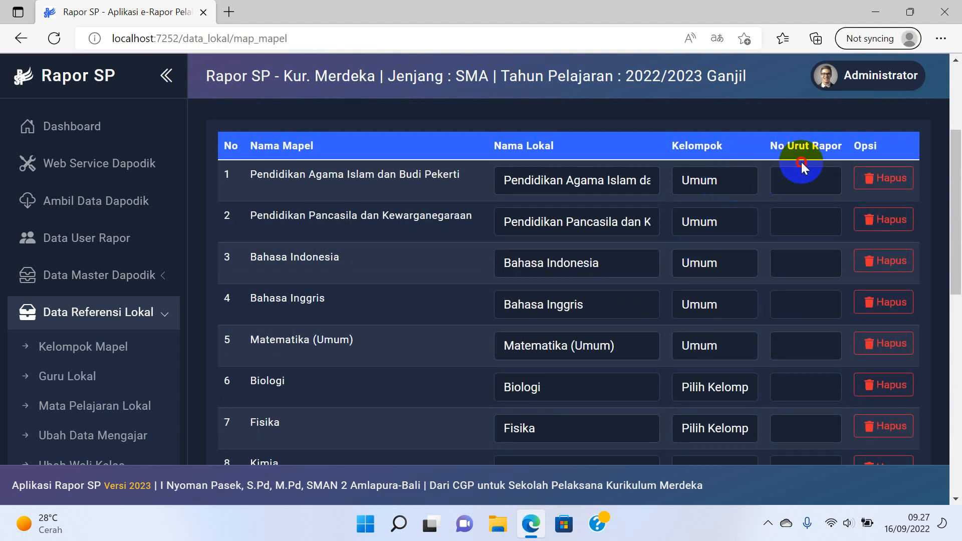
# Enter report order numbers 1 and 2 for the first two subjects, 3 for Bahasa Indonesia, 6 for Bahasa Inggris, and 4 for Matematika (Umum).
pyautogui.click(795, 177)
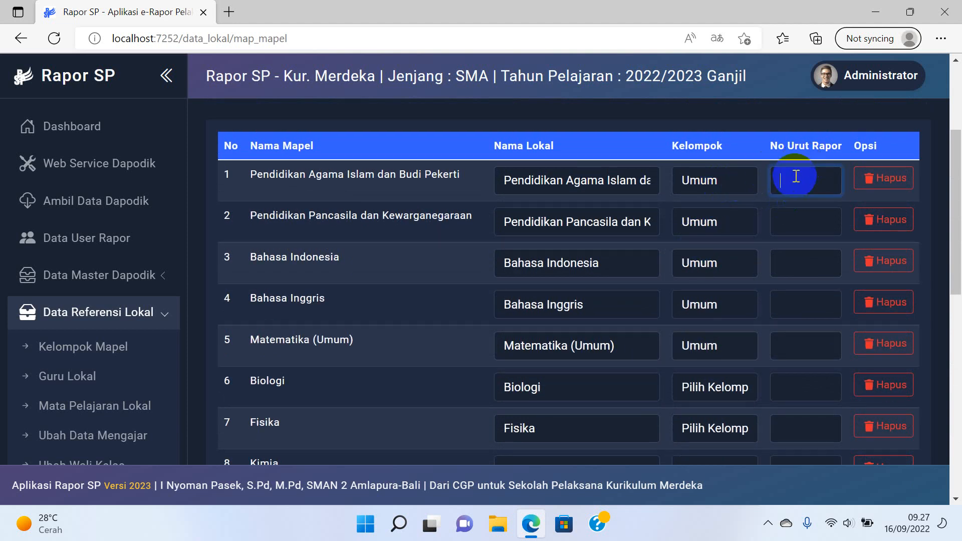
pyautogui.write('1')
pyautogui.click(798, 227)
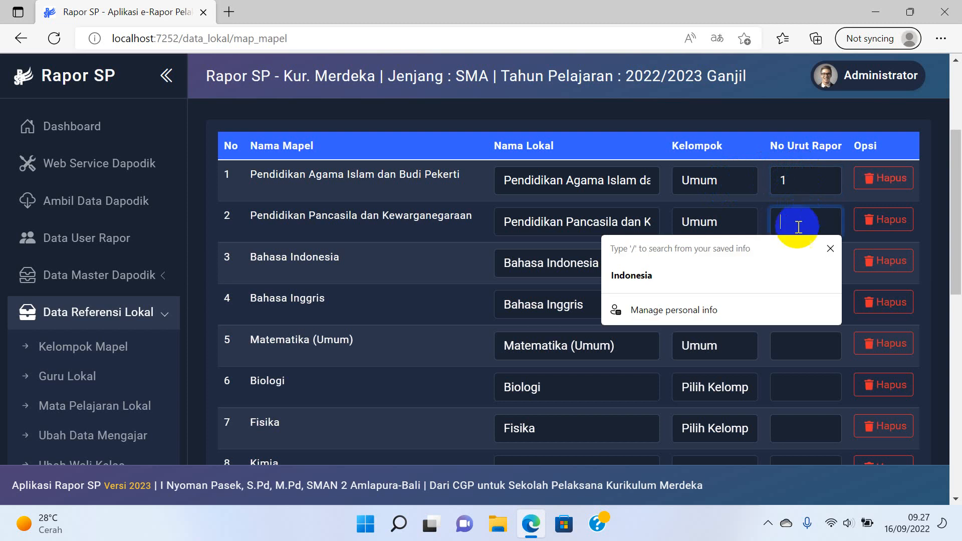
pyautogui.write('2')
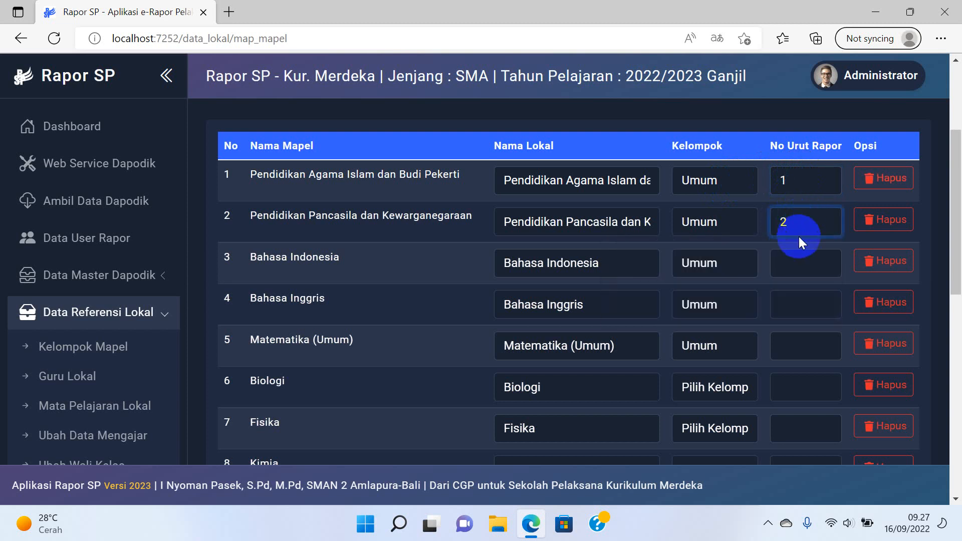
pyautogui.click(798, 263)
pyautogui.write('3')
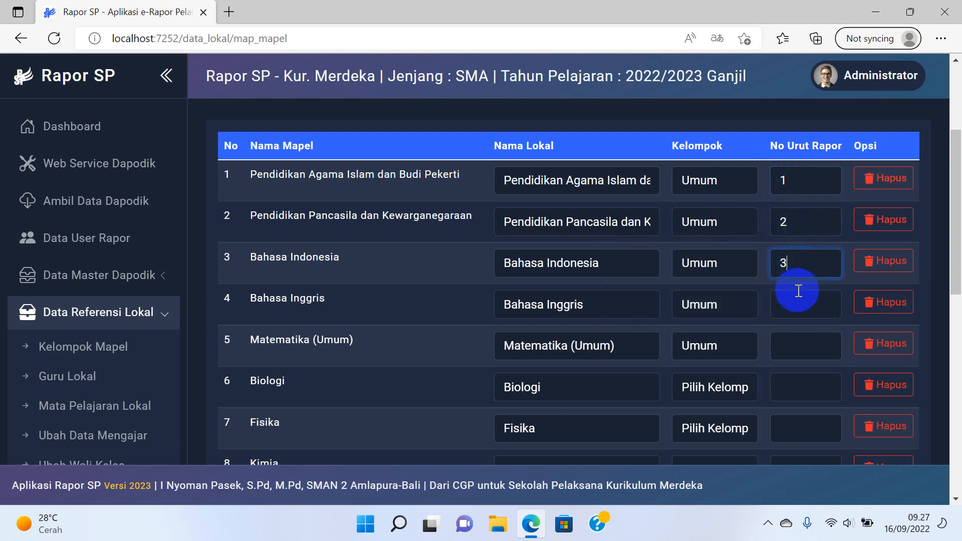
pyautogui.click(798, 299)
pyautogui.write('6')
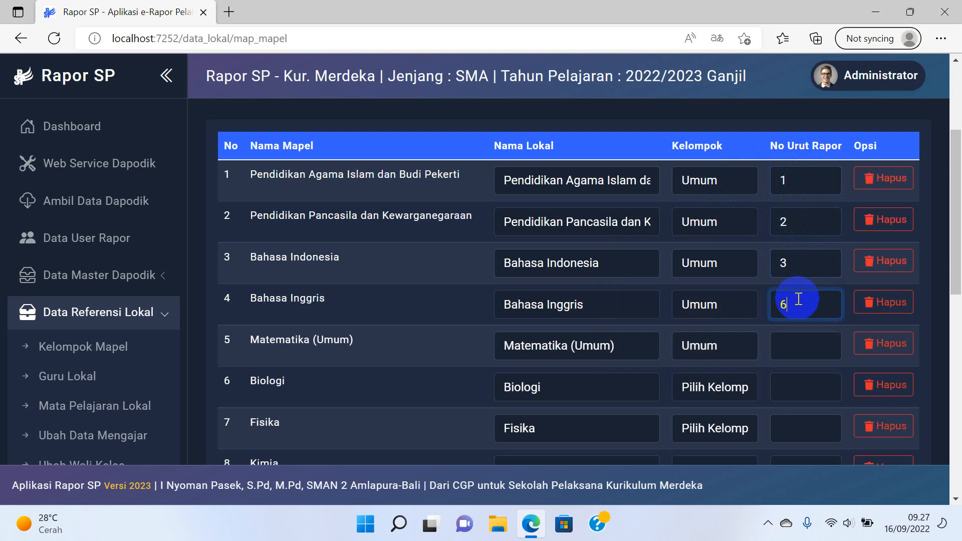
pyautogui.scroll(-1, 797, 299)
pyautogui.click(797, 279)
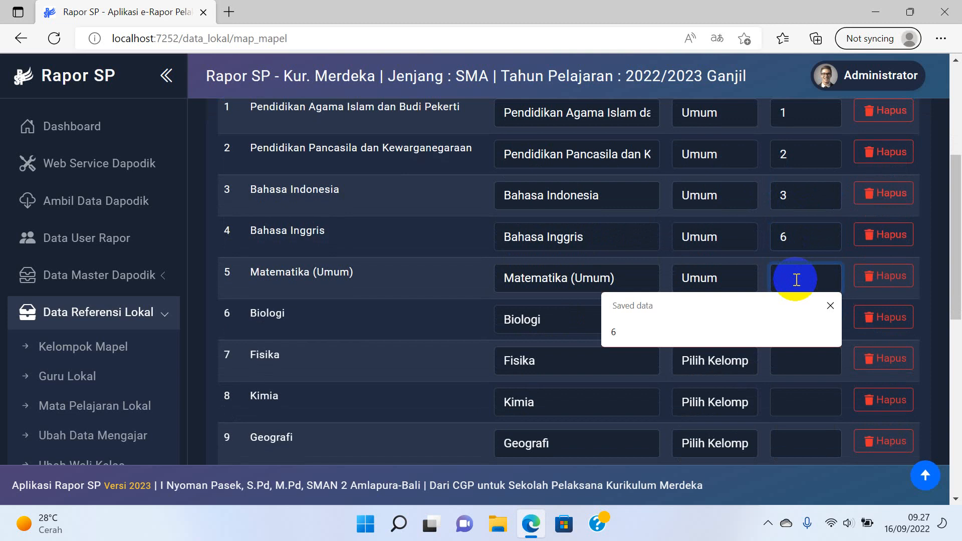
pyautogui.write('4')
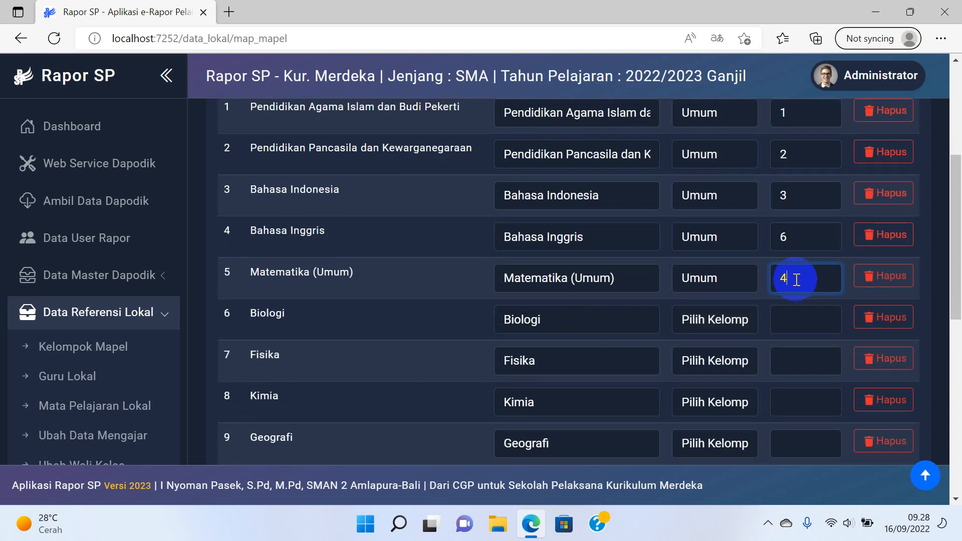
# Number physical education 5, Prakarya 7, Informatika 8, IPA 9 and IPS 10.
pyautogui.scroll(-4, 794, 281)
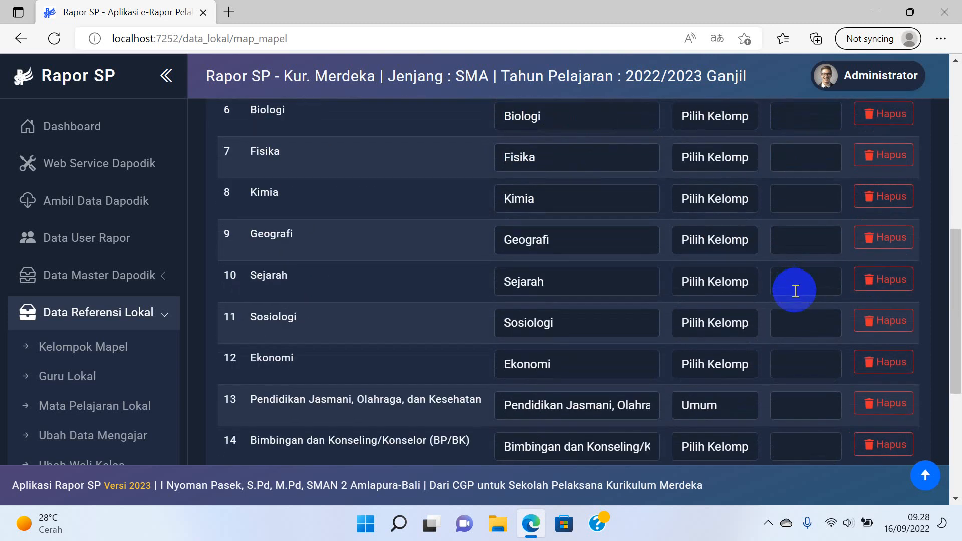
pyautogui.scroll(4, 794, 289)
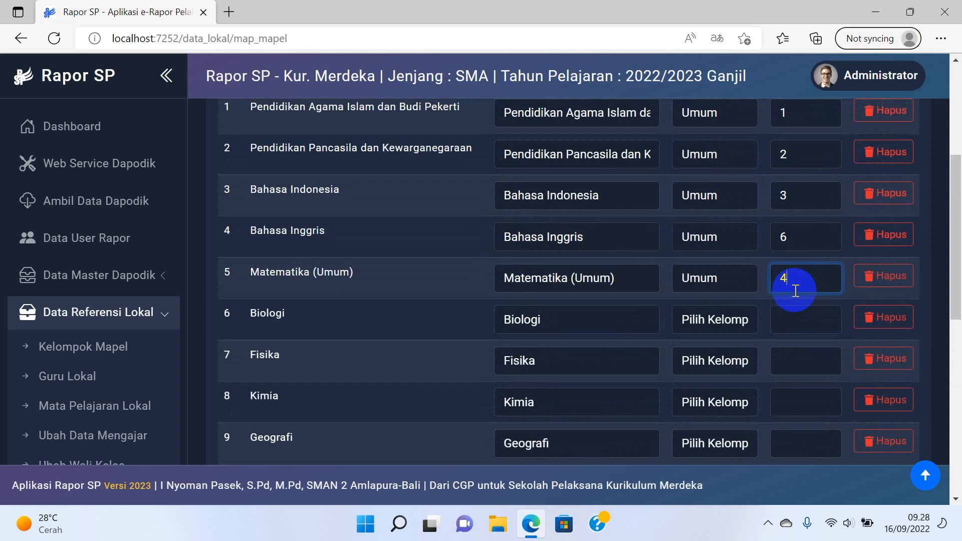
pyautogui.scroll(-8, 795, 291)
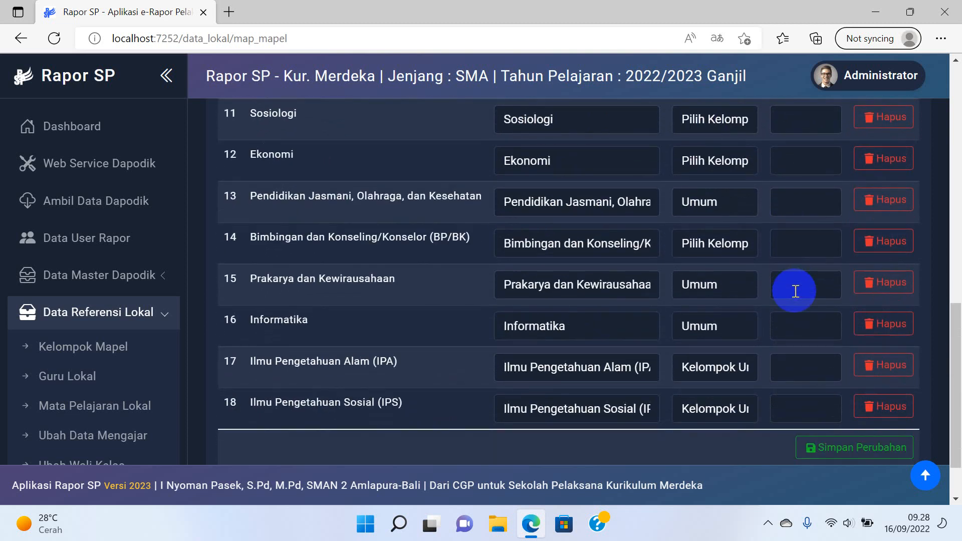
pyautogui.scroll(7, 795, 291)
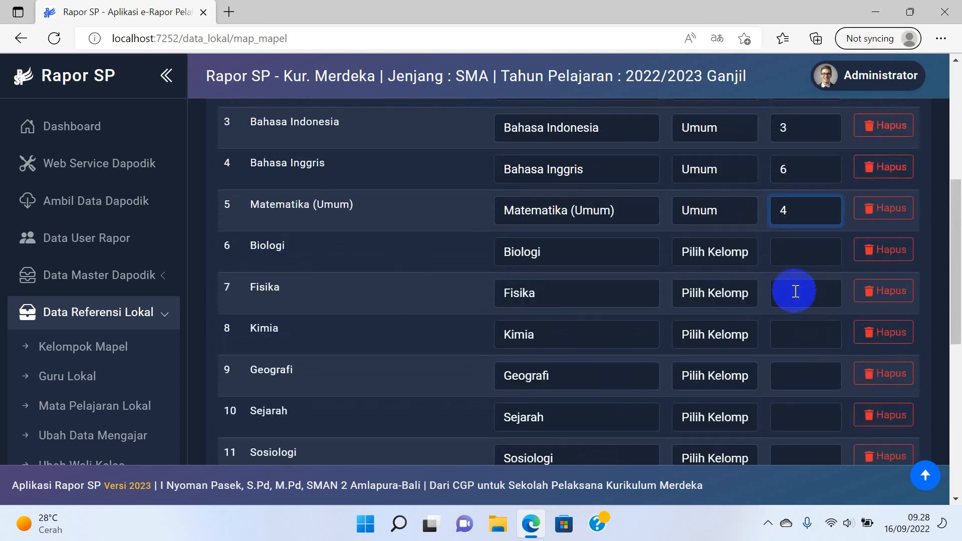
pyautogui.scroll(-5, 795, 245)
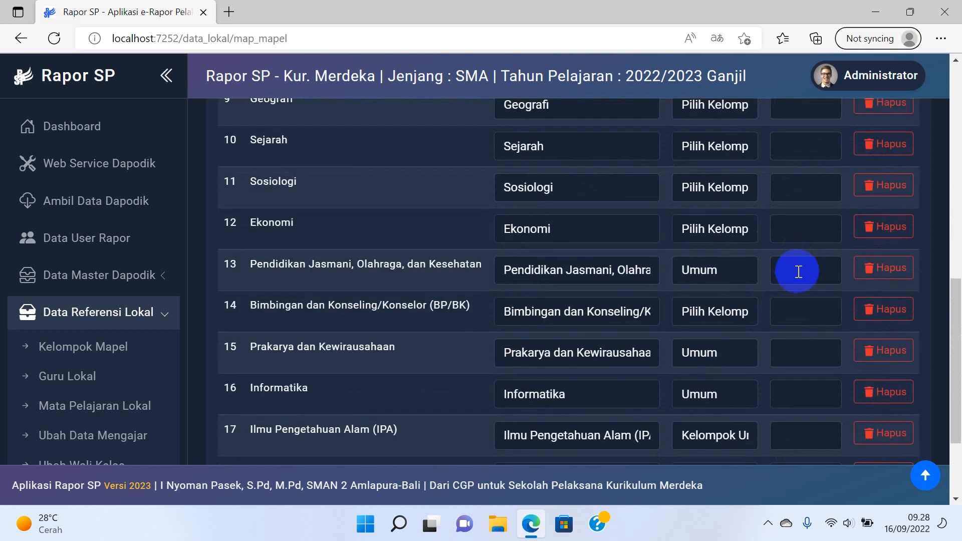
pyautogui.click(799, 272)
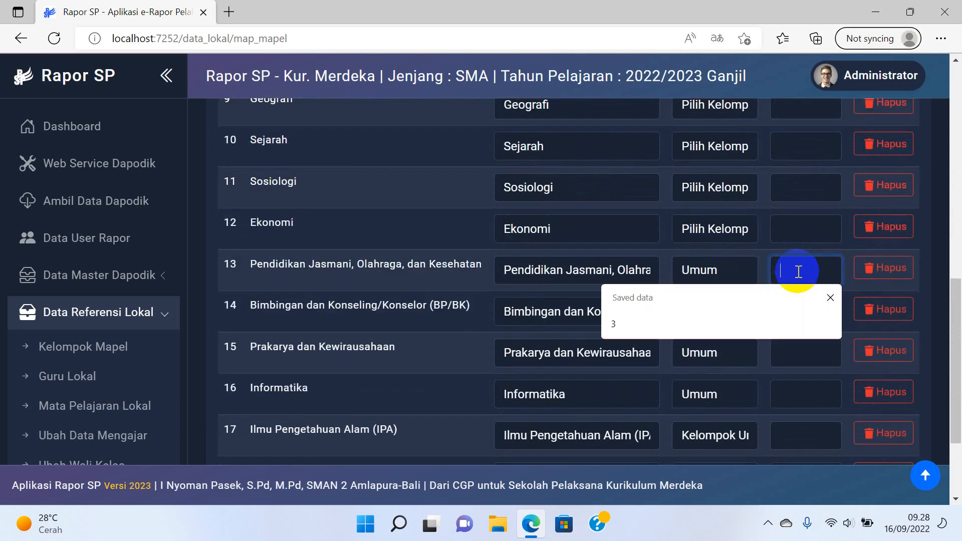
pyautogui.write('5')
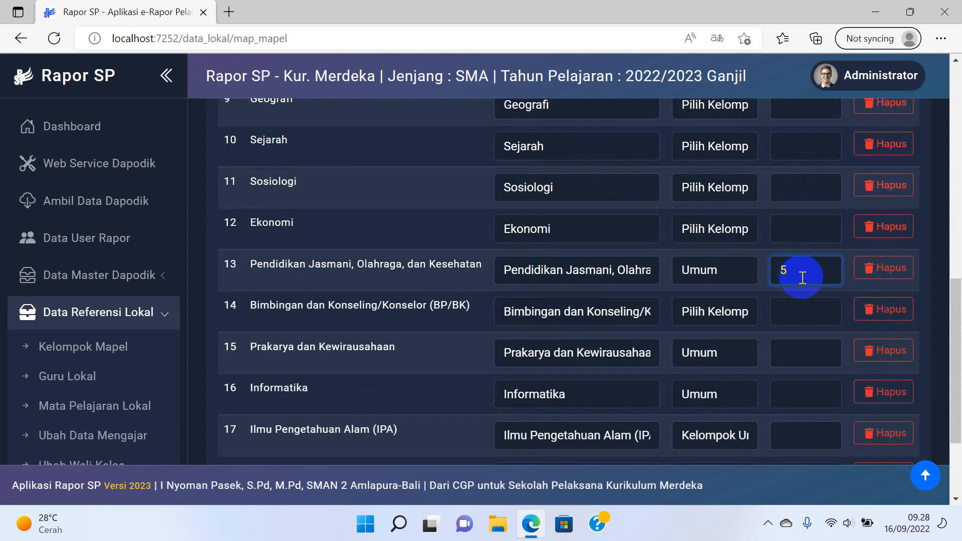
pyautogui.click(823, 348)
pyautogui.write('7')
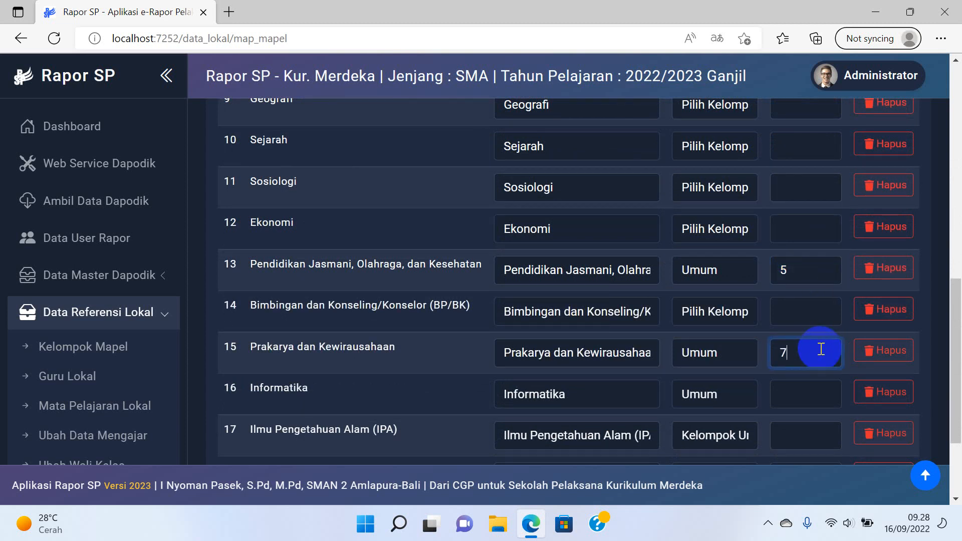
pyautogui.click(802, 396)
pyautogui.write('8')
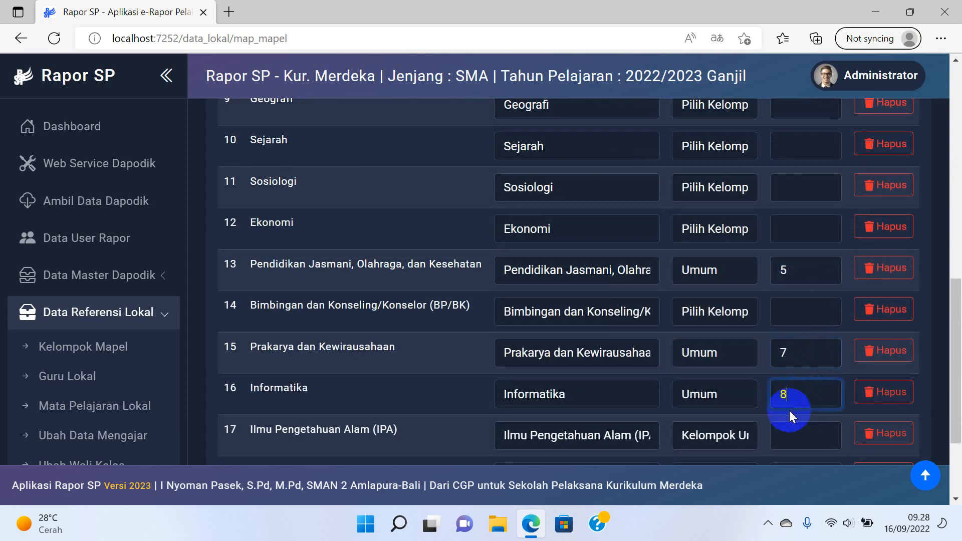
pyautogui.scroll(-1, 790, 408)
pyautogui.click(802, 369)
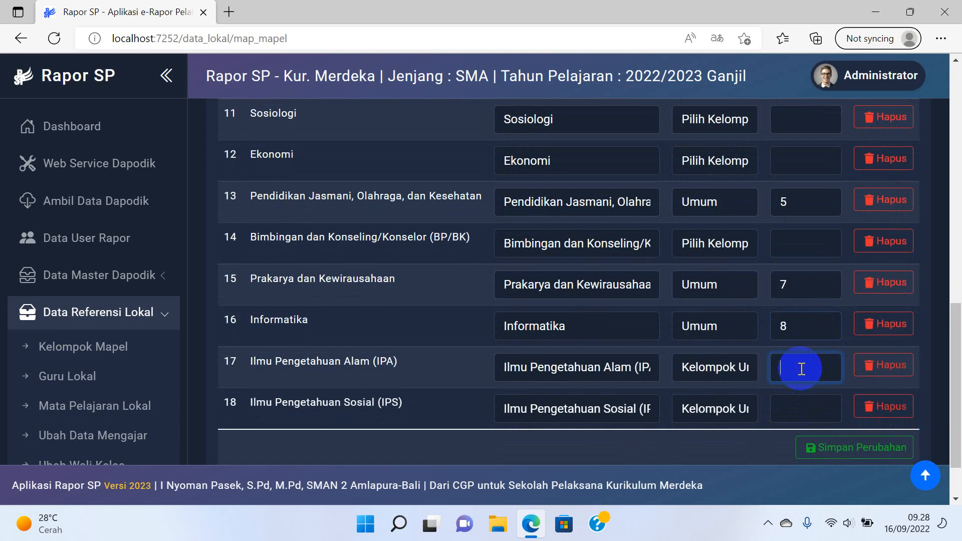
pyautogui.write('9')
pyautogui.click(789, 415)
pyautogui.write('10')
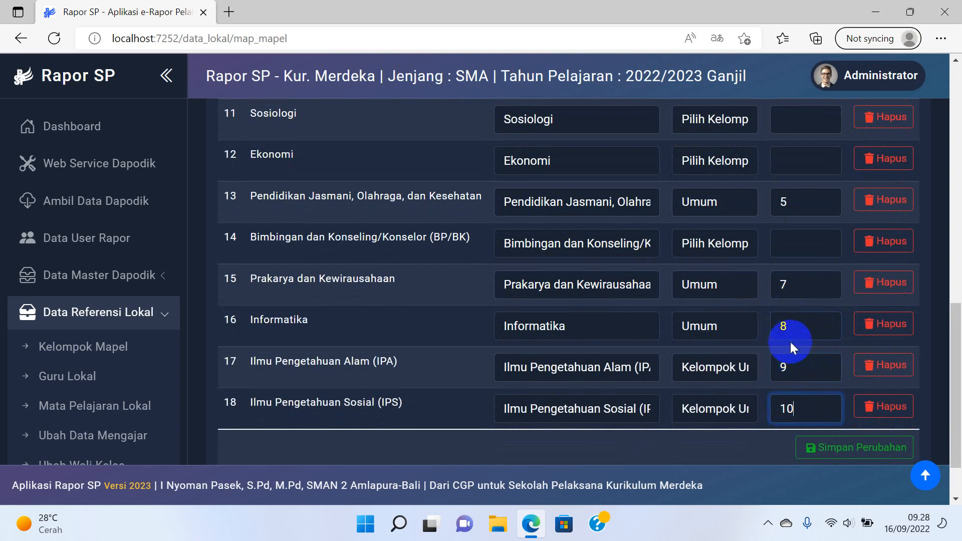
pyautogui.scroll(8, 794, 208)
pyautogui.scroll(-8, 795, 210)
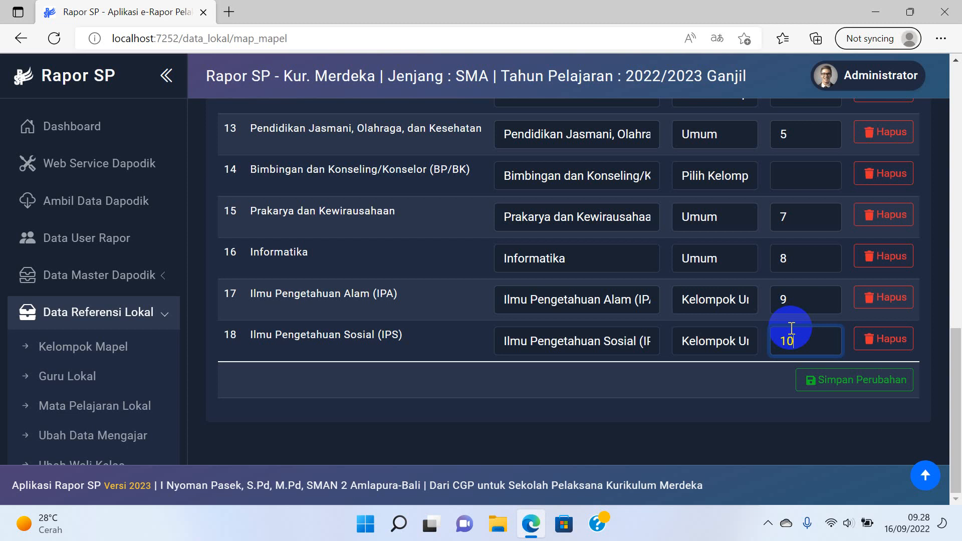
# Save the report order changes with Simpan Perubahan and close the success message.
pyautogui.click(822, 387)
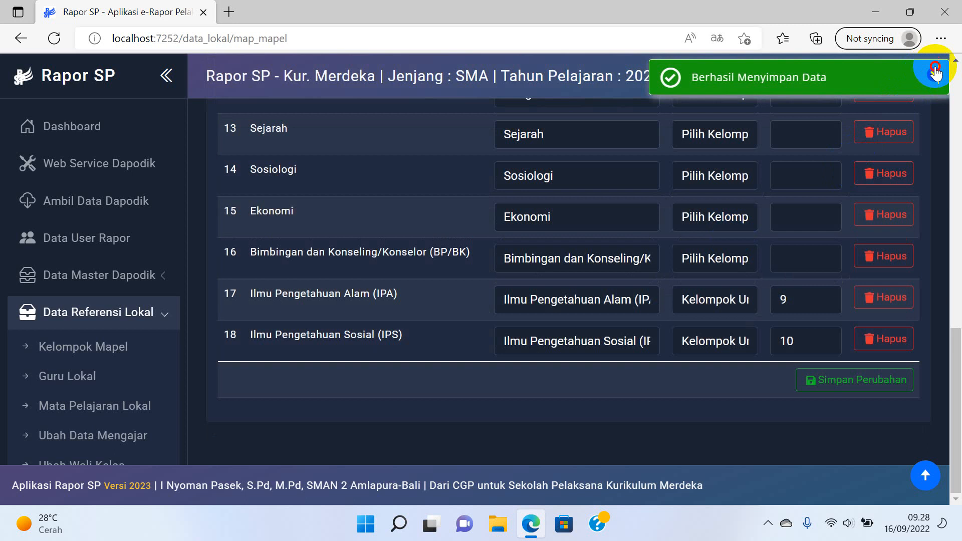
pyautogui.click(932, 71)
pyautogui.scroll(15, 642, 218)
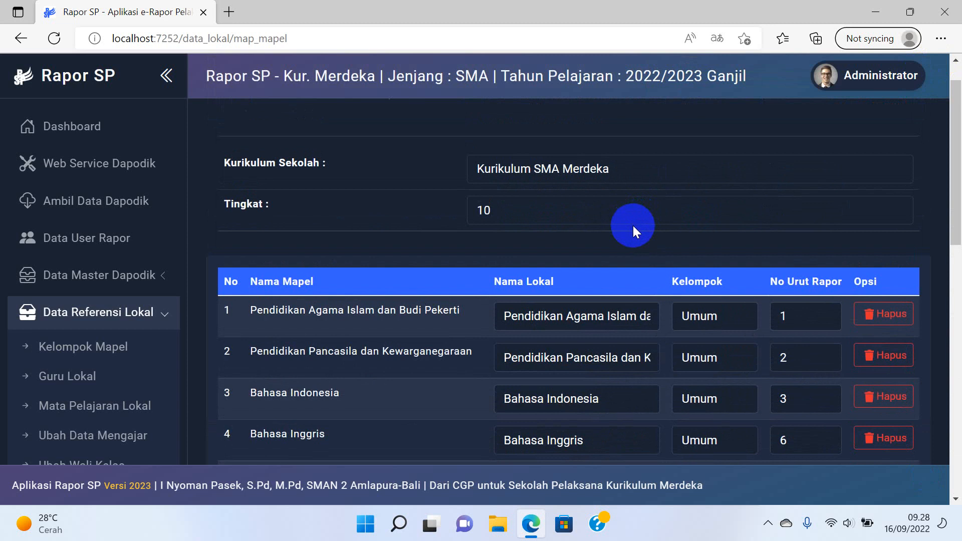
pyautogui.scroll(-2, 633, 226)
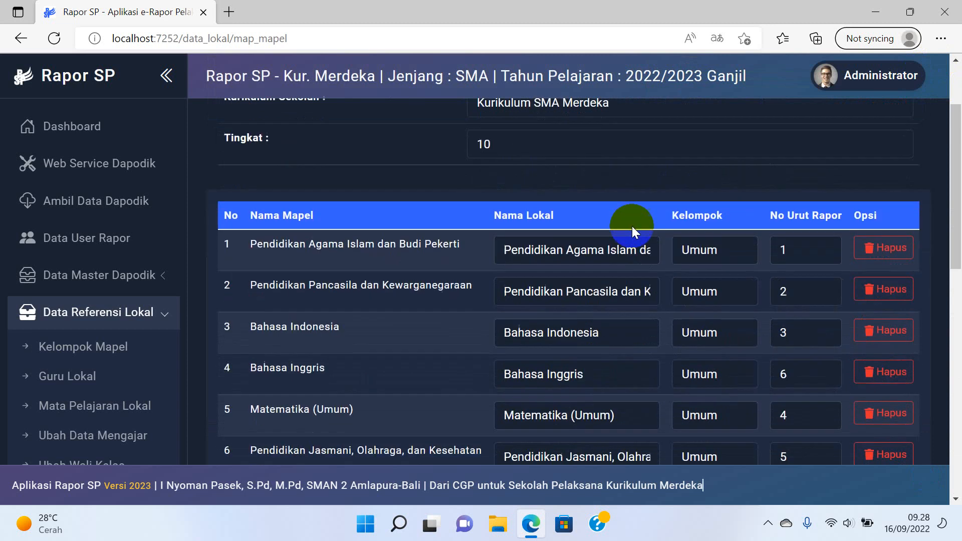
pyautogui.scroll(3, 604, 241)
# Switch Tingkat to 11 and back to 10 to review the reordered subject table.
pyautogui.click(576, 251)
pyautogui.click(521, 307)
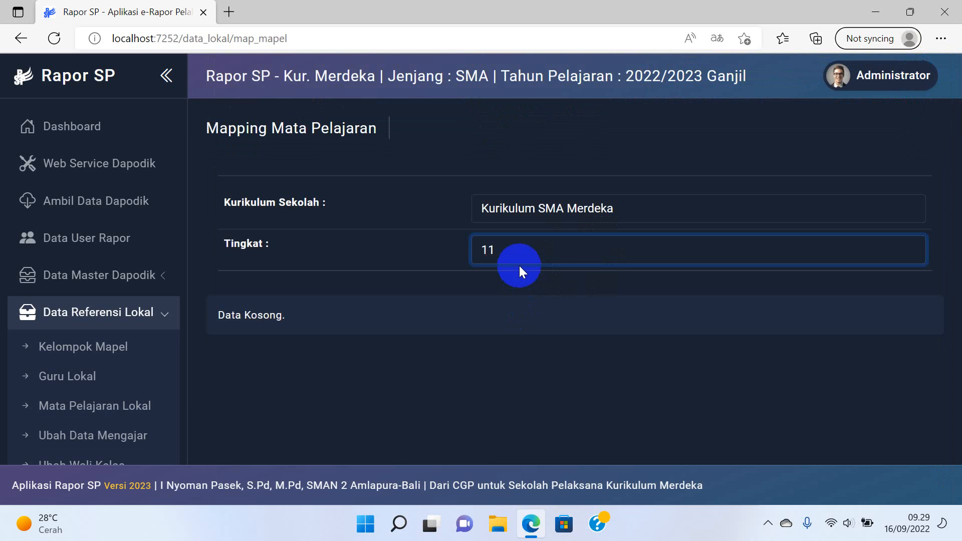
pyautogui.click(540, 251)
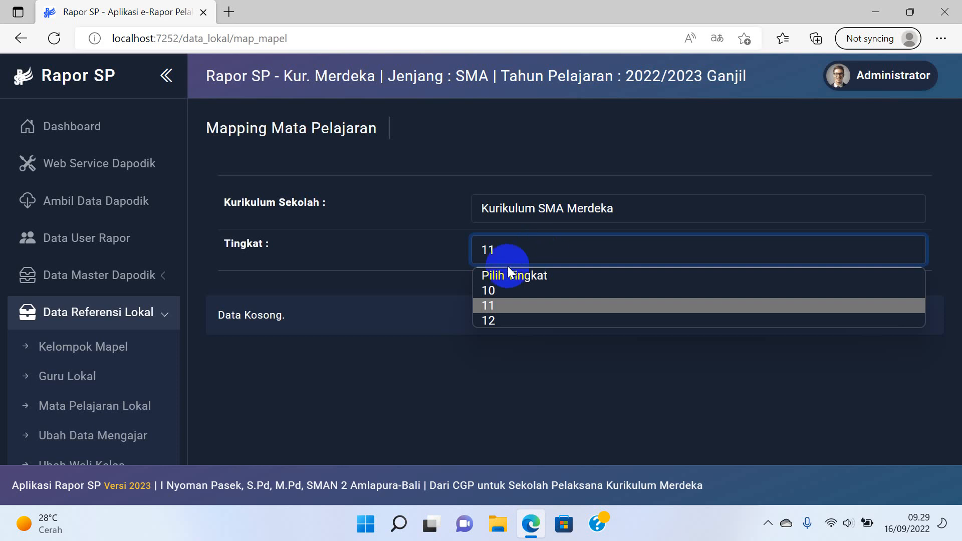
pyautogui.click(486, 294)
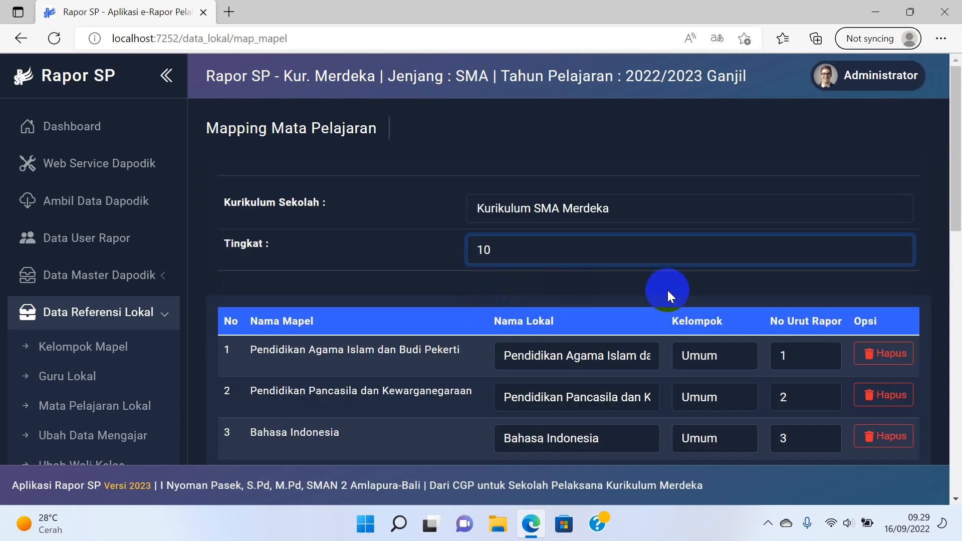
pyautogui.scroll(-5, 666, 290)
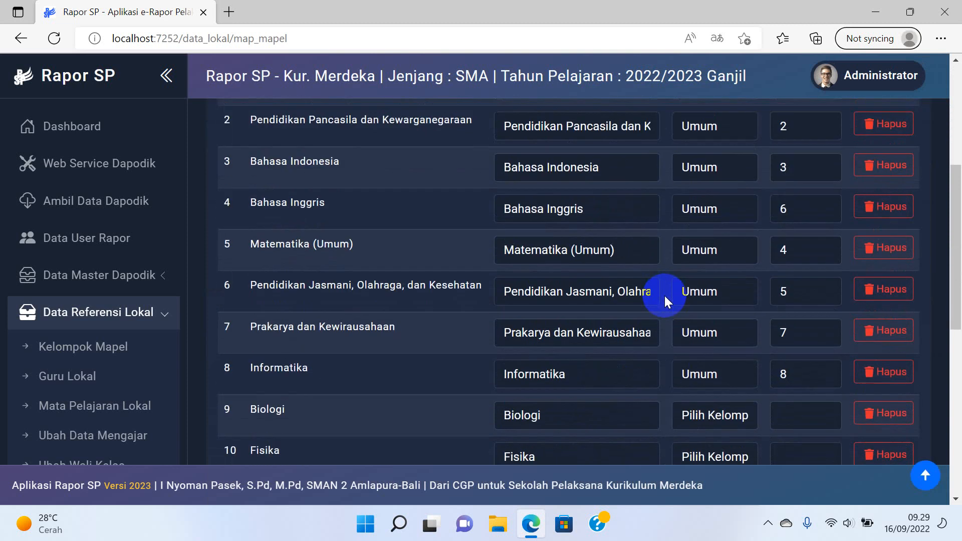
pyautogui.scroll(3, 664, 296)
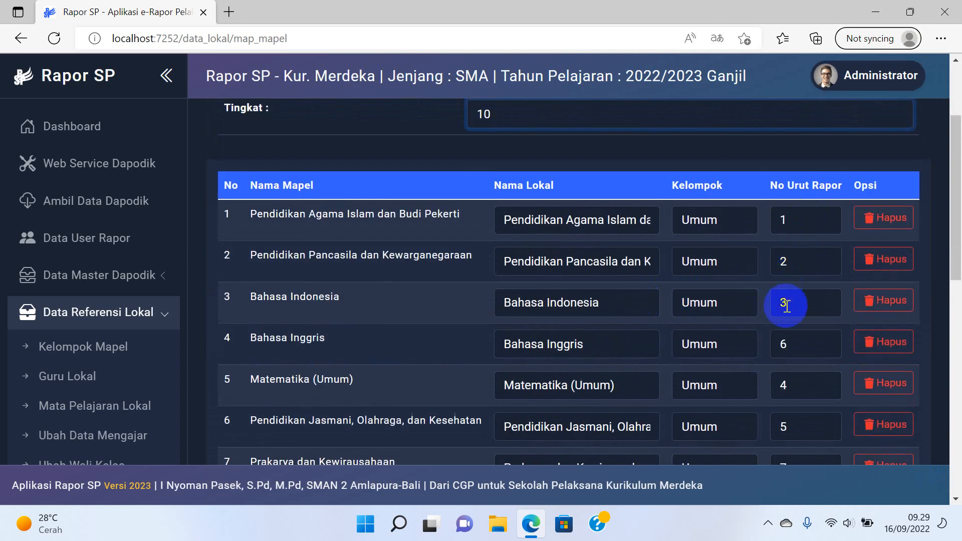
pyautogui.scroll(-1, 786, 306)
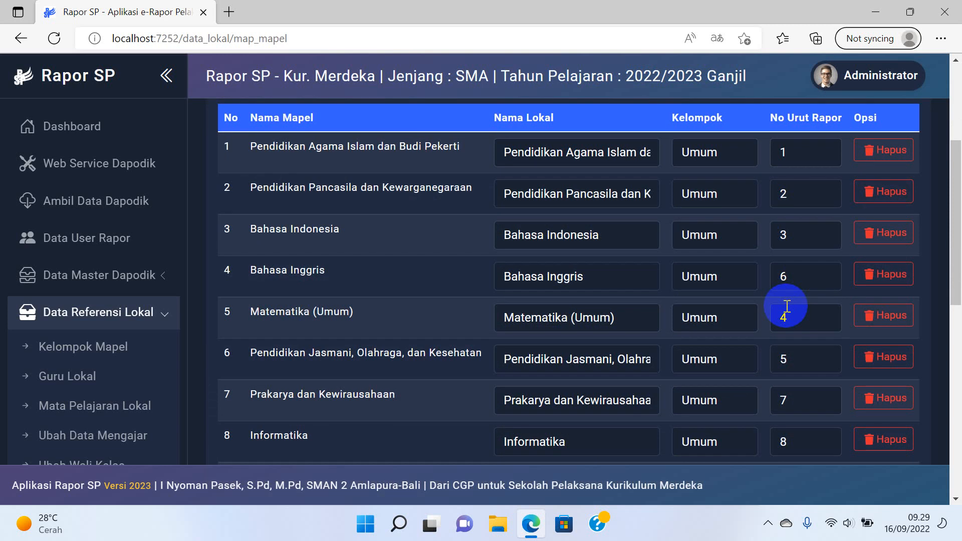
pyautogui.scroll(-10, 786, 306)
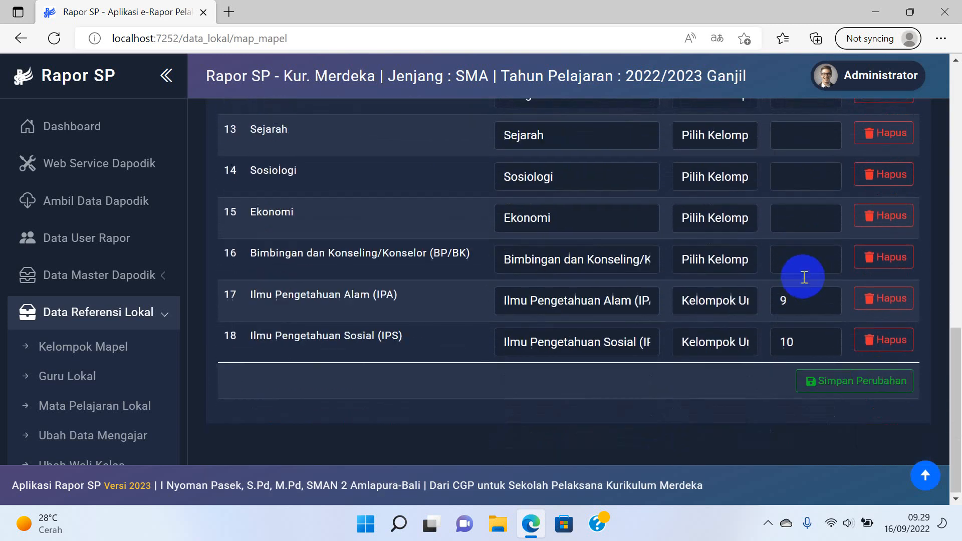
pyautogui.scroll(10, 783, 322)
pyautogui.scroll(-4, 768, 302)
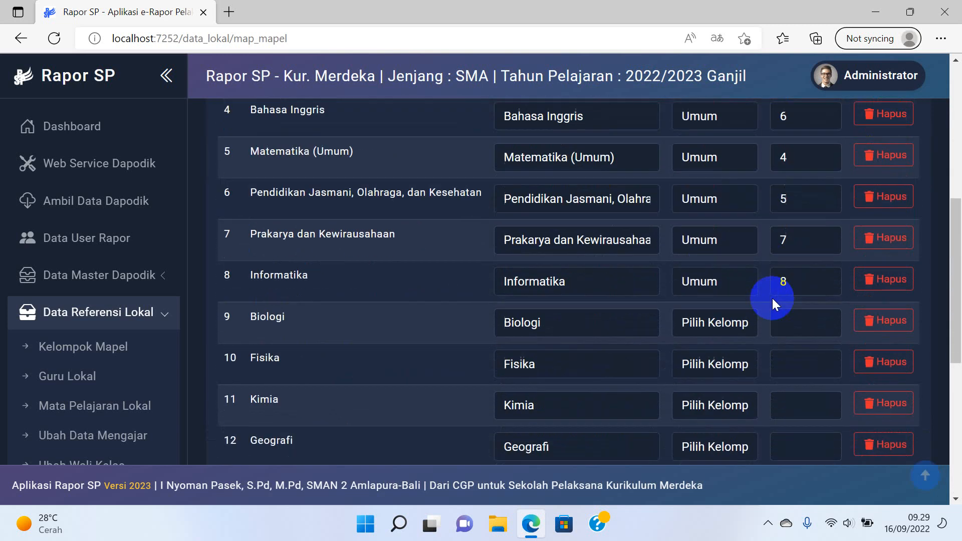
pyautogui.scroll(-5, 772, 298)
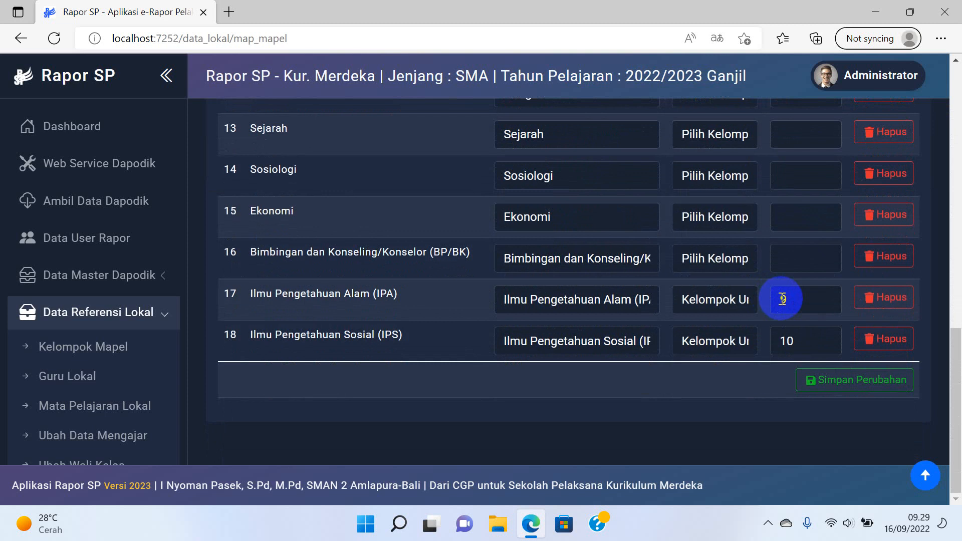
pyautogui.scroll(10, 782, 298)
pyautogui.click(515, 259)
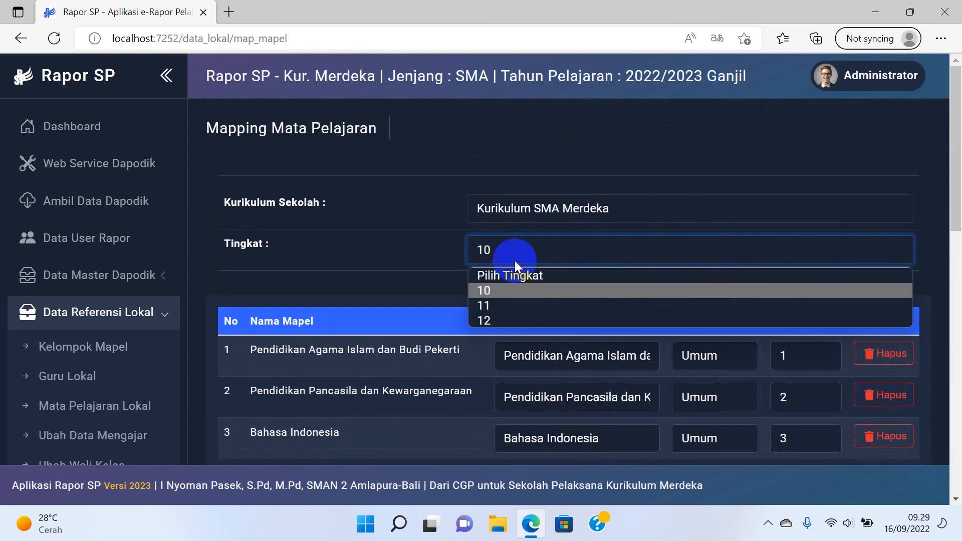
# Choose grade 11 in Tingkat, which shows an empty 'Data Kosong.' table.
pyautogui.click(506, 305)
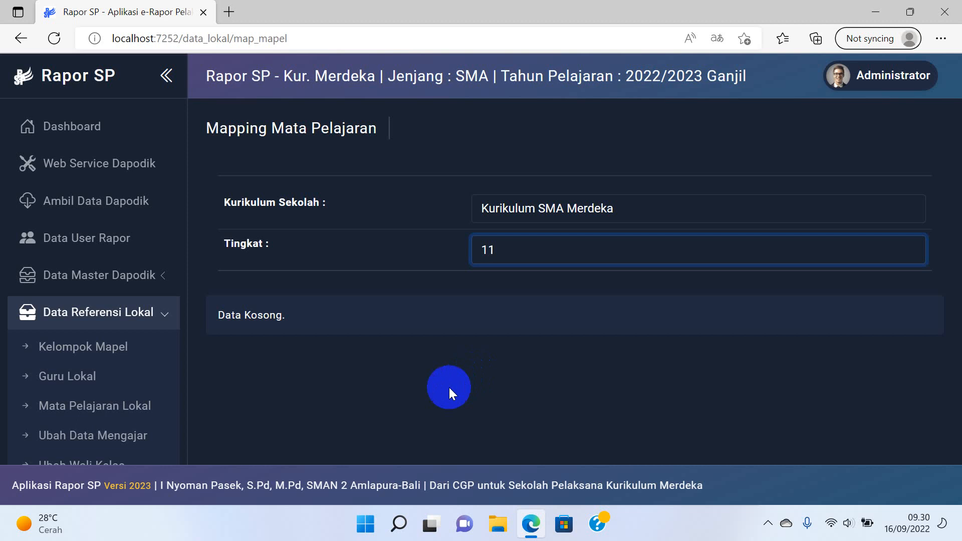
pyautogui.scroll(-4, 120, 356)
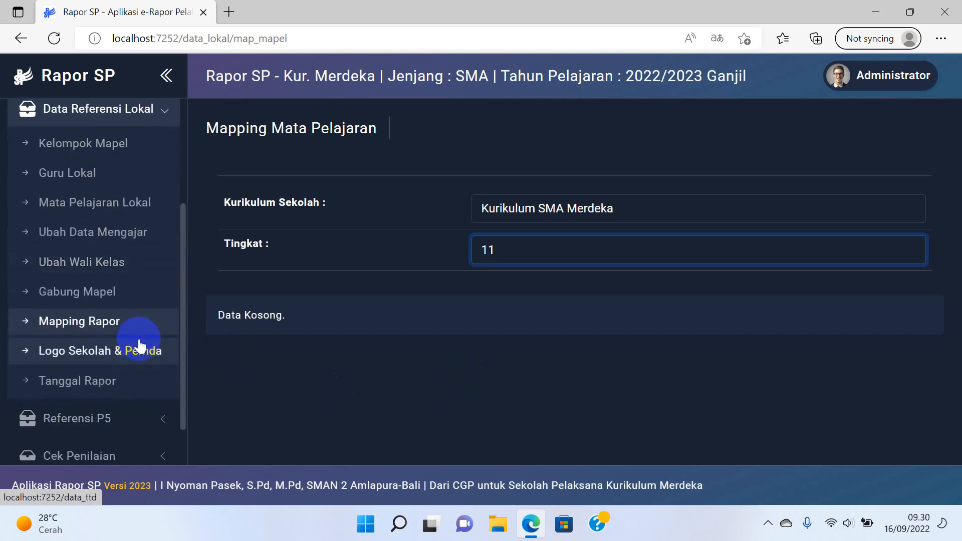
pyautogui.click(125, 360)
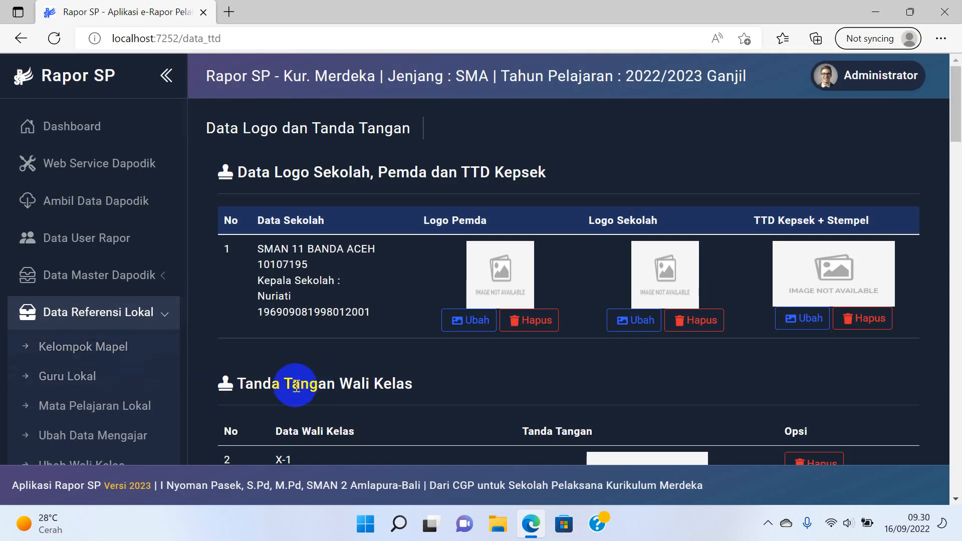
pyautogui.scroll(-3, 133, 327)
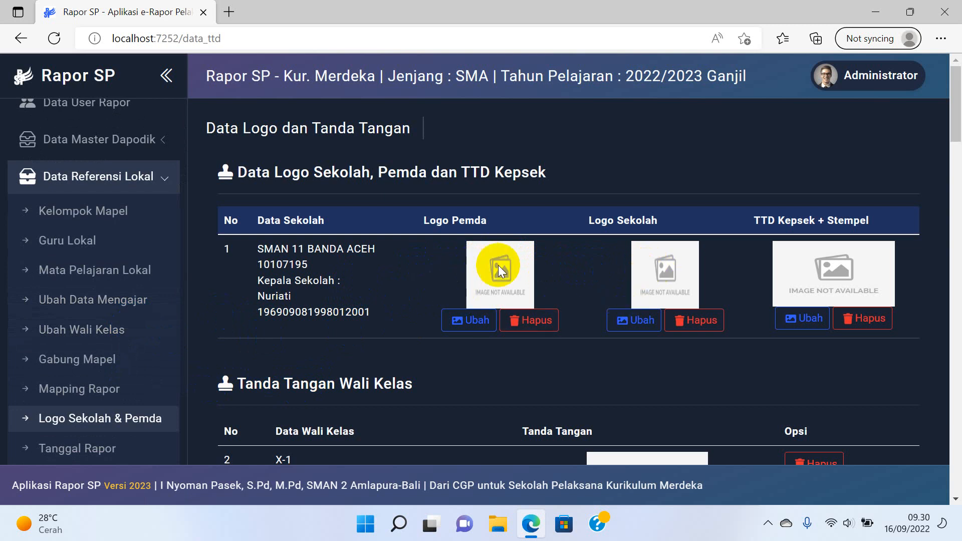
pyautogui.click(633, 324)
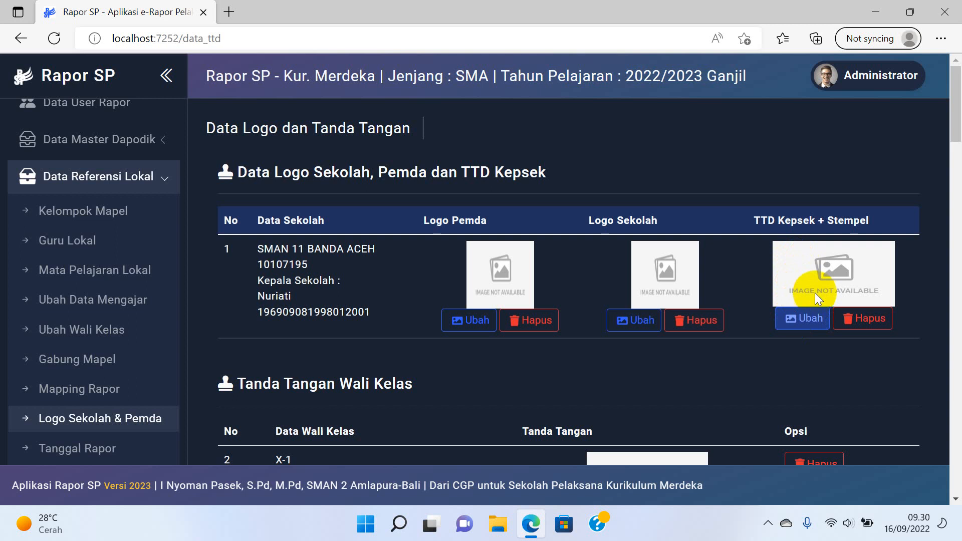
pyautogui.scroll(-7, 813, 290)
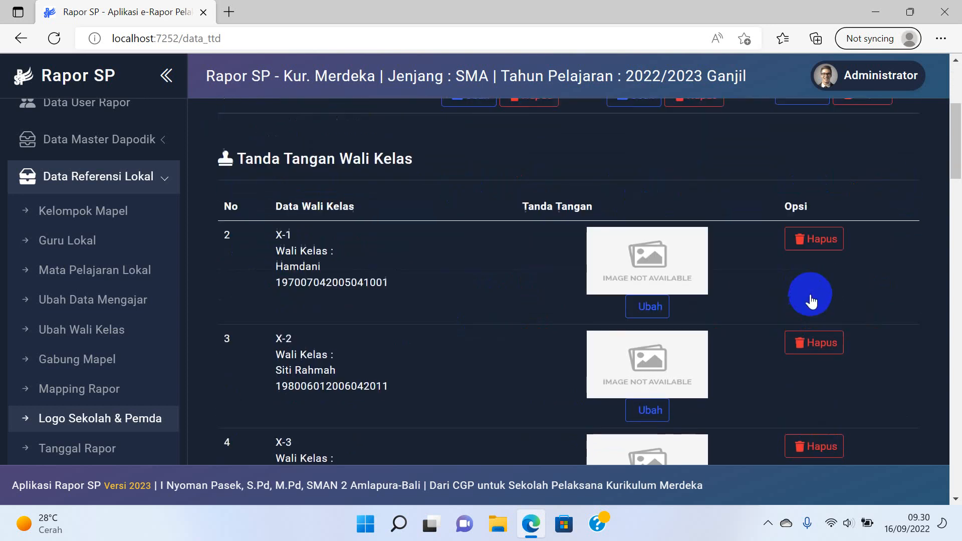
pyautogui.click(650, 193)
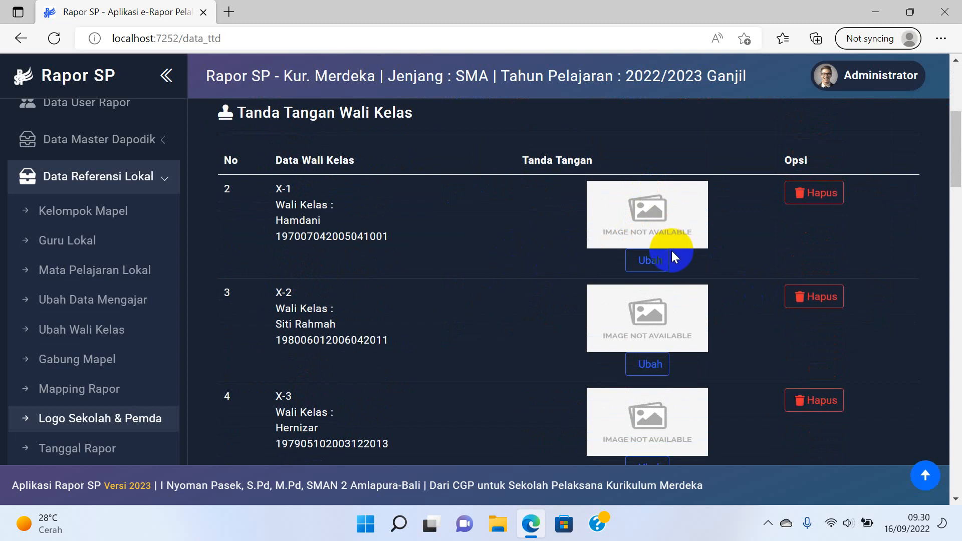
pyautogui.click(656, 266)
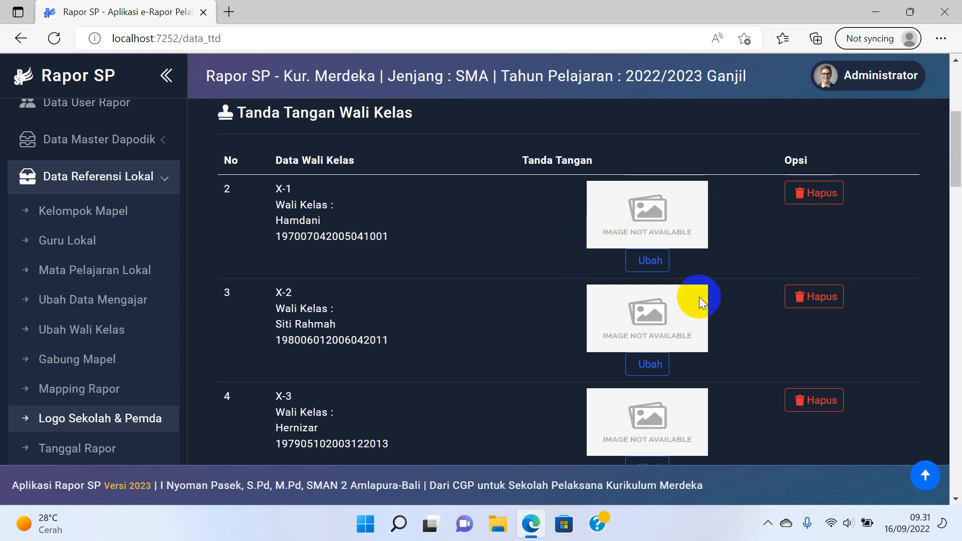
pyautogui.scroll(-15, 480, 278)
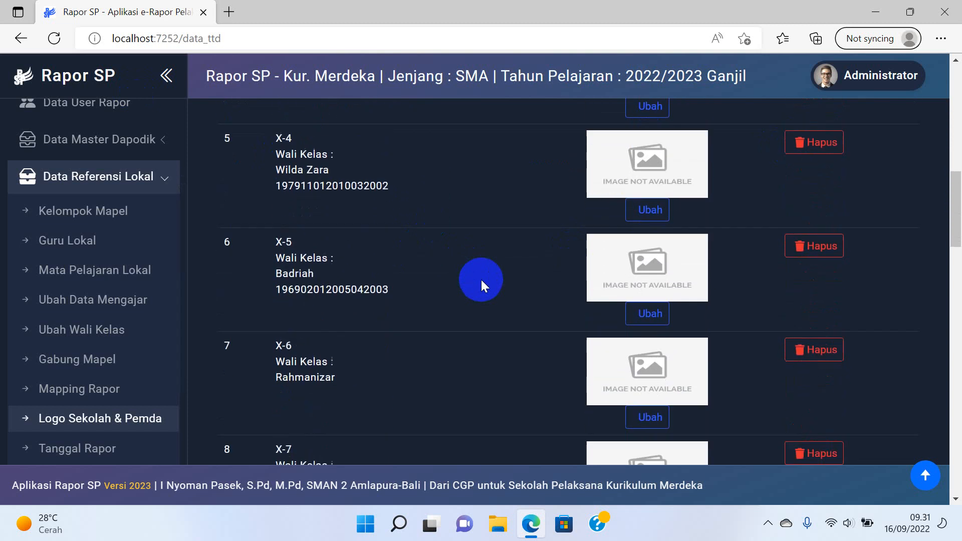
pyautogui.scroll(-10, 486, 287)
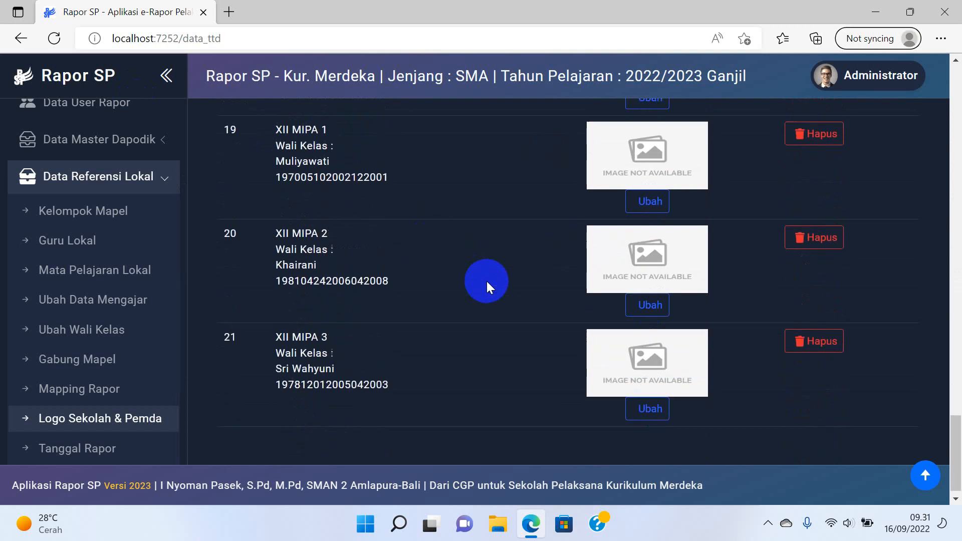
pyautogui.scroll(-3, 159, 318)
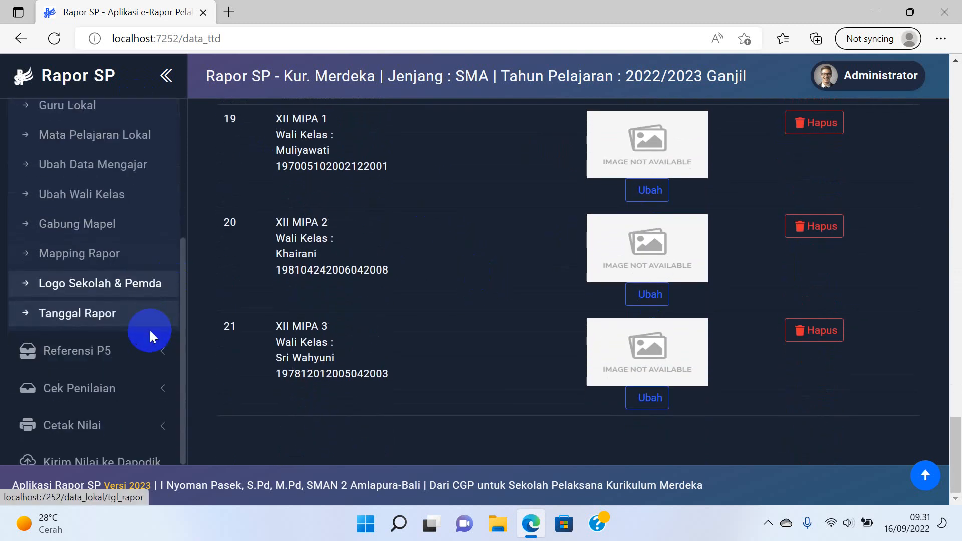
# Open the Tanggal Rapor page and decline Edge's page translation.
pyautogui.click(123, 315)
pyautogui.click(652, 173)
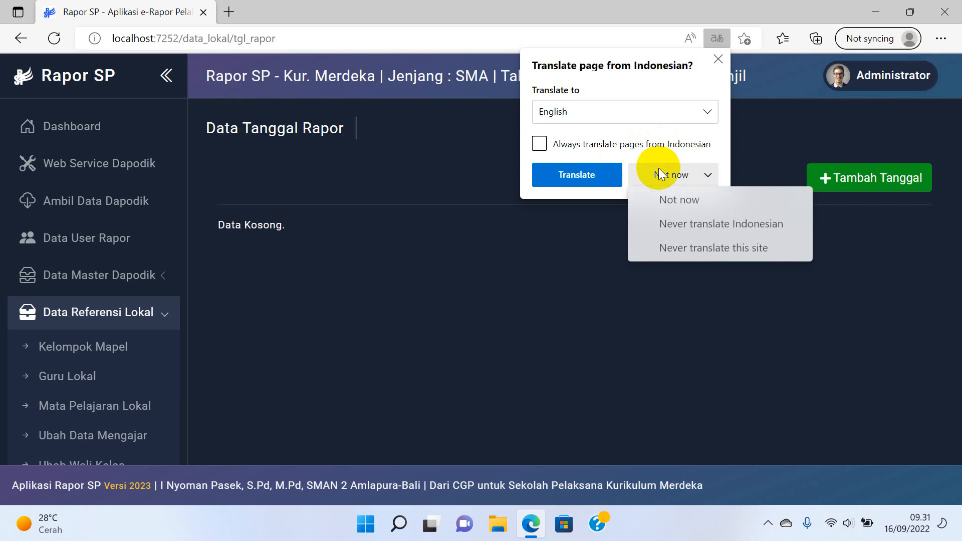
pyautogui.click(687, 195)
# Add a new report date of 24 December 2022.
pyautogui.click(833, 179)
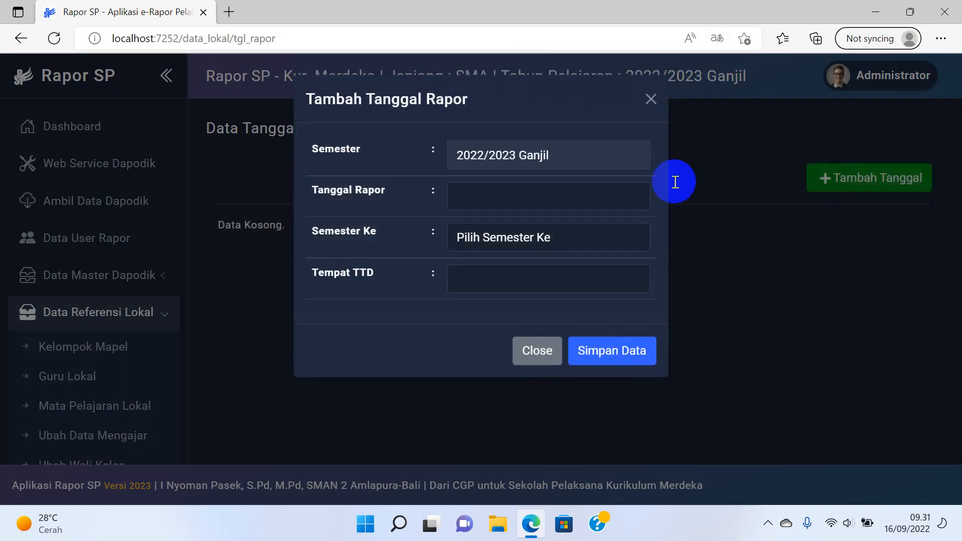
pyautogui.click(533, 206)
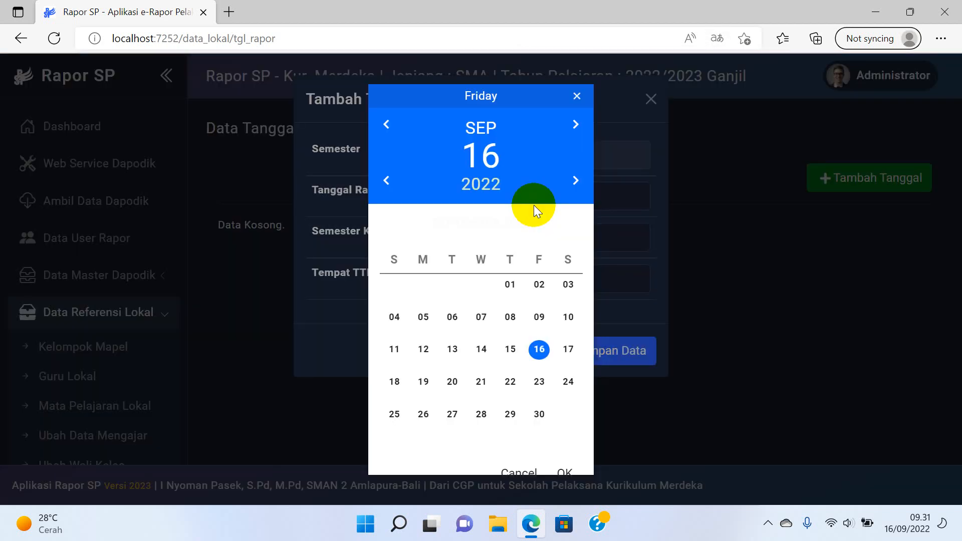
pyautogui.click(575, 182)
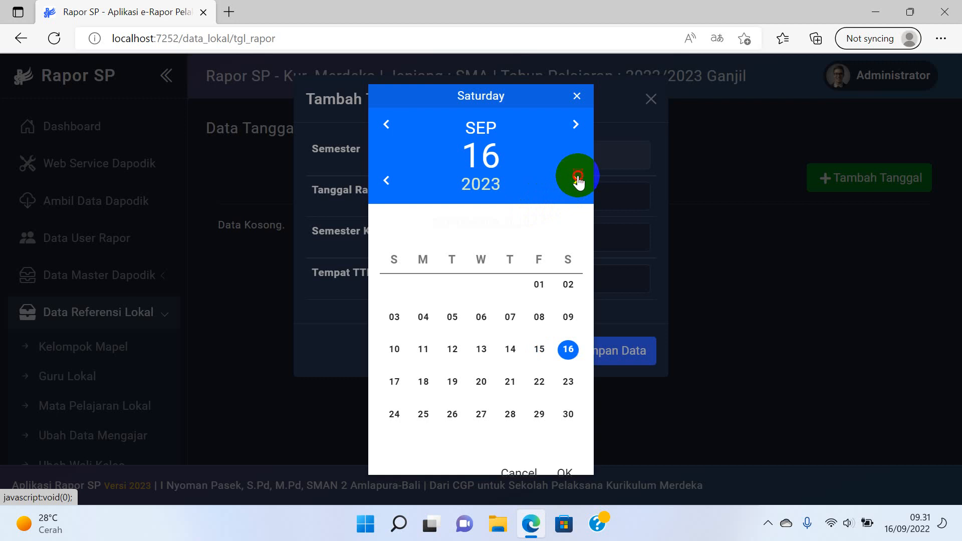
pyautogui.click(575, 181)
pyautogui.click(386, 180)
pyautogui.click(387, 181)
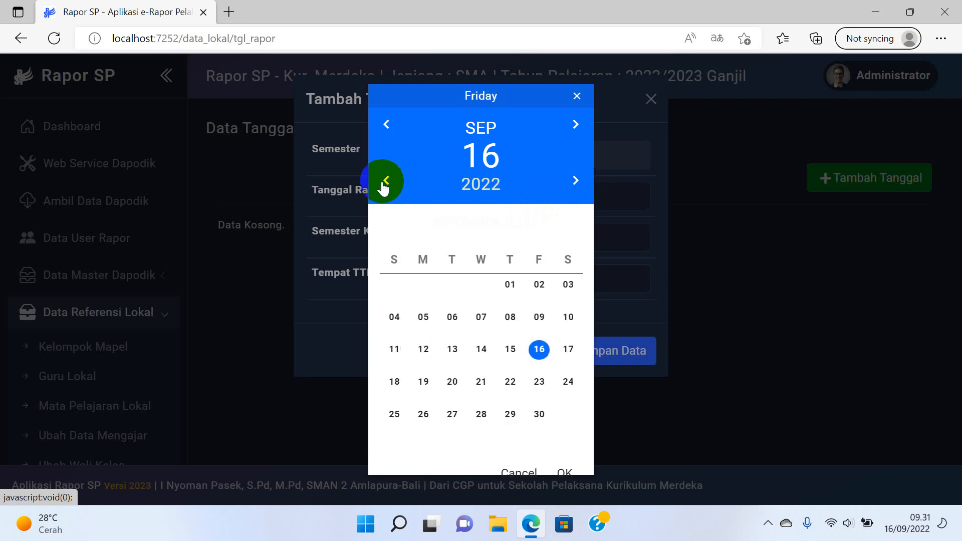
pyautogui.click(576, 124)
pyautogui.click(576, 123)
pyautogui.click(576, 123)
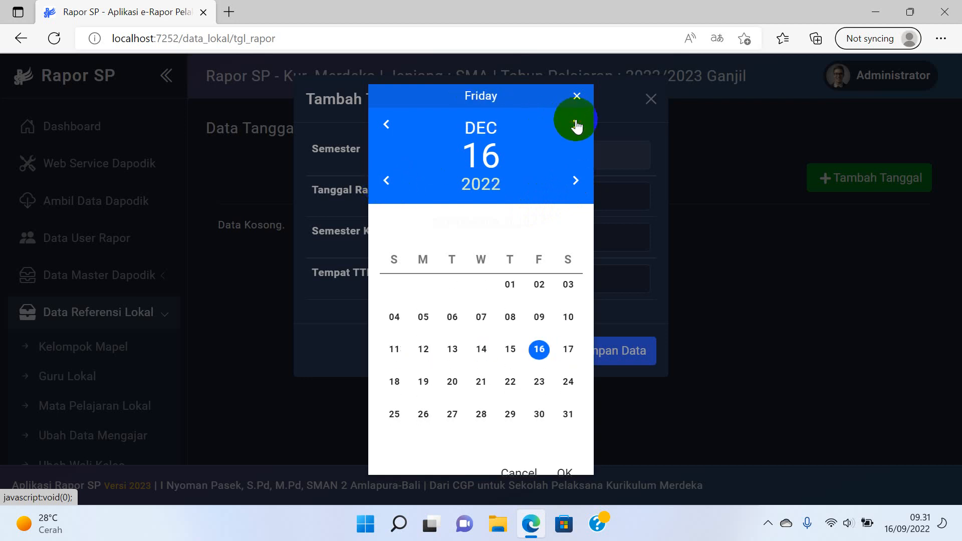
pyautogui.click(570, 383)
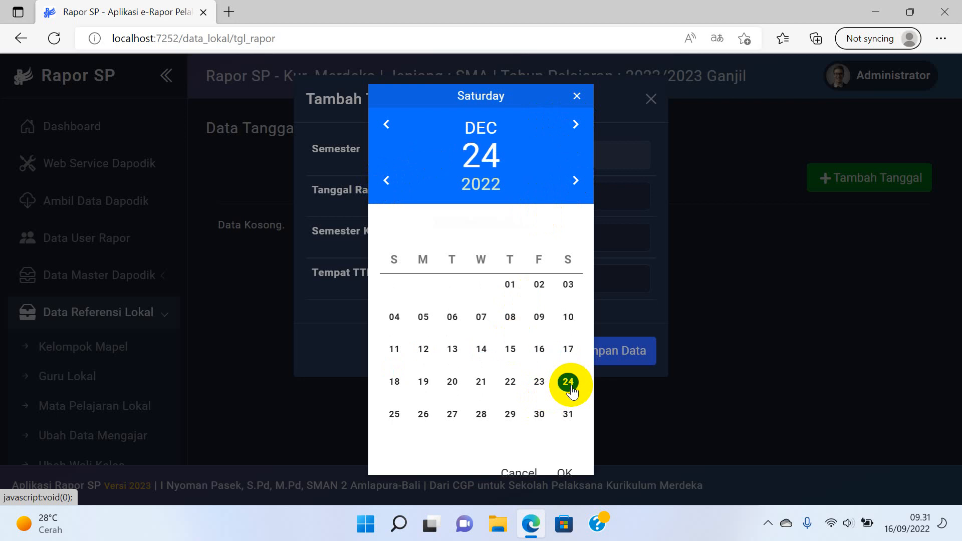
pyautogui.click(565, 471)
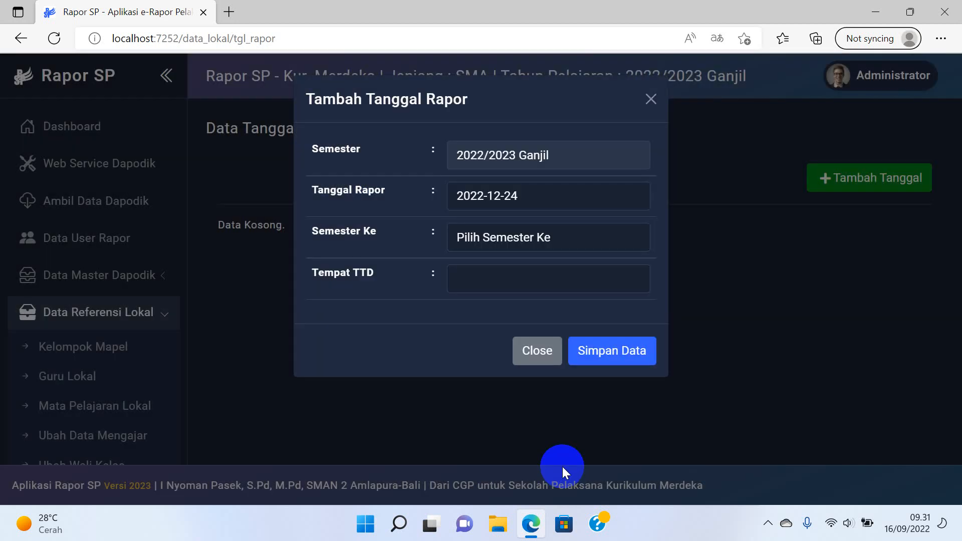
# Set Semester Ke to 1, signing place Banda Aceh, and save the report date.
pyautogui.click(549, 242)
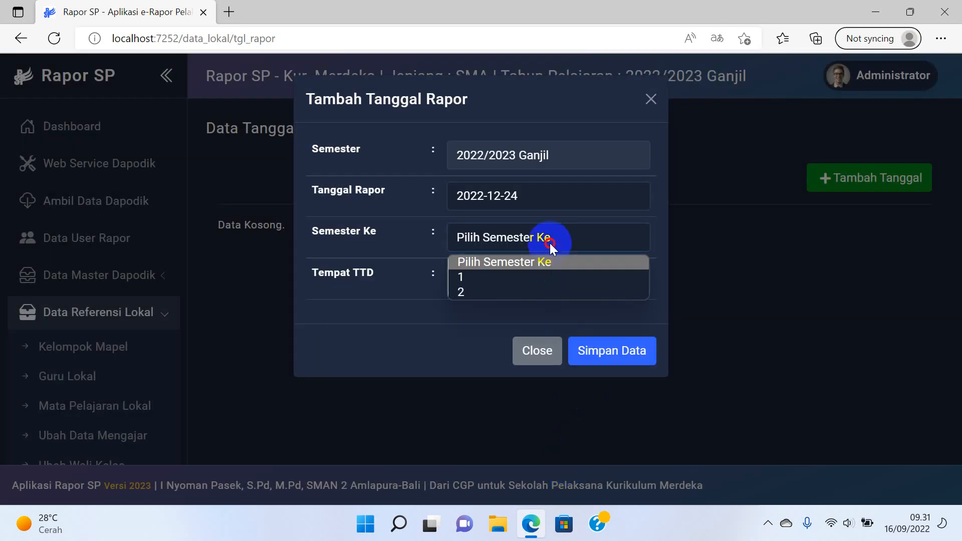
pyautogui.click(516, 279)
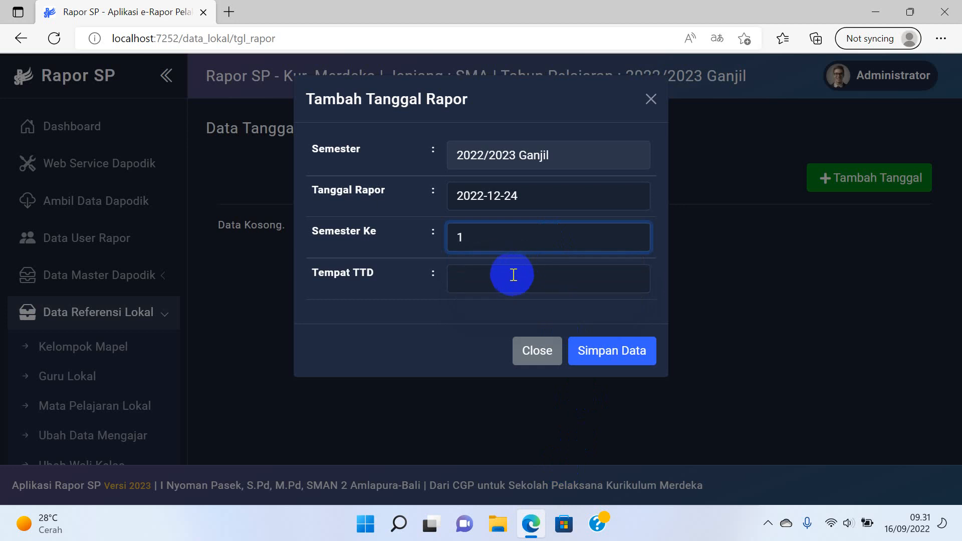
pyautogui.click(503, 281)
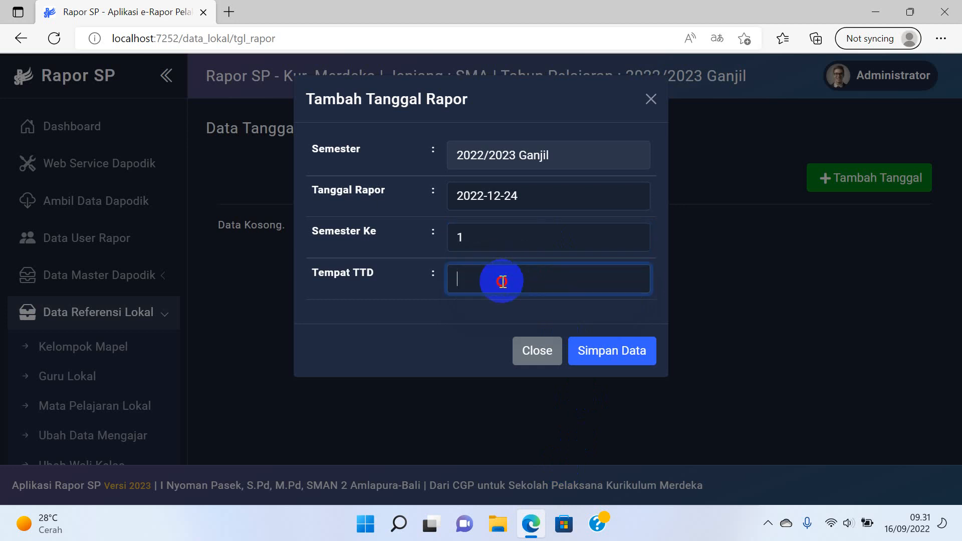
pyautogui.write('bond')
pyautogui.press('BackSpace')
pyautogui.press('BackSpace')
pyautogui.press('BackSpace')
pyautogui.press('BackSpace')
pyautogui.write('Banda Aceh')
pyautogui.click(603, 350)
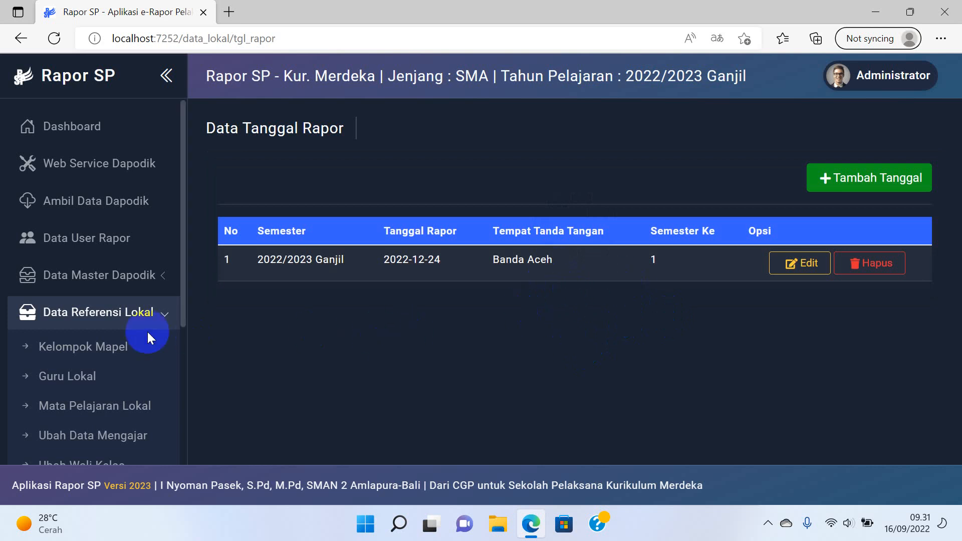
pyautogui.scroll(-3, 147, 330)
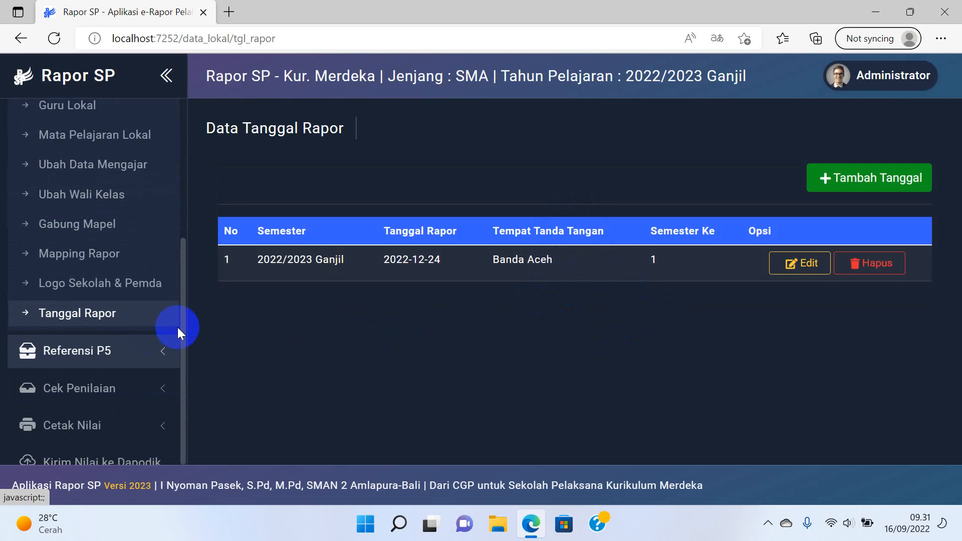
pyautogui.scroll(3, 144, 275)
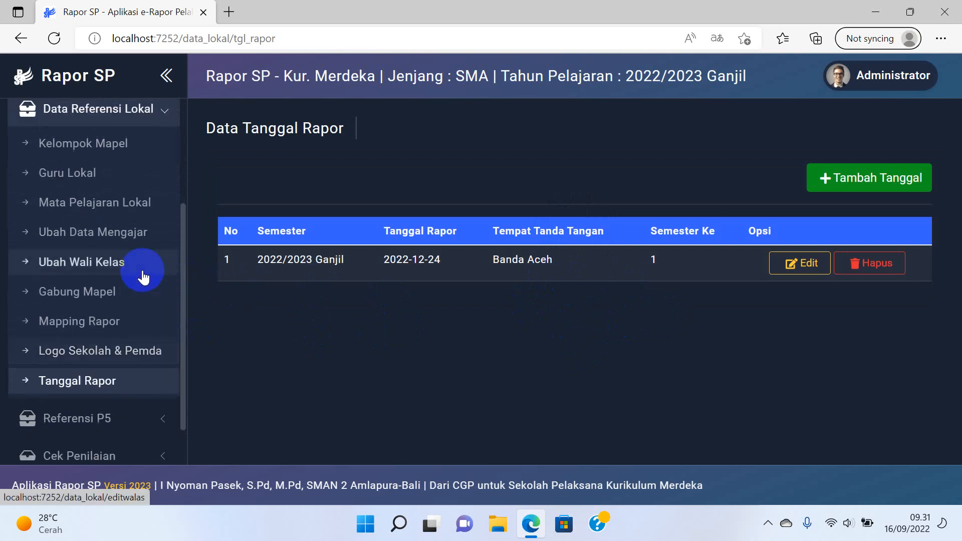
pyautogui.click(156, 181)
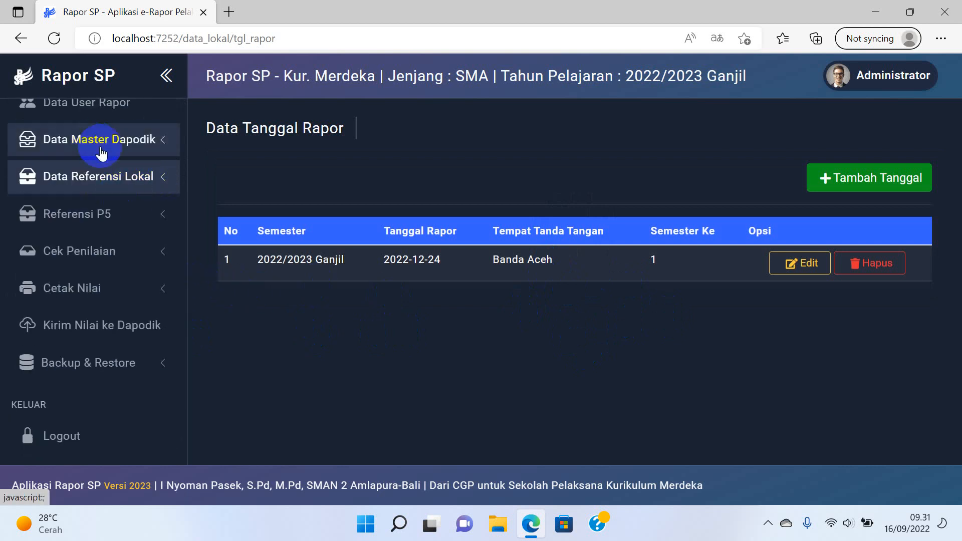
# Expand Referensi P5 and open Target Capaian Profil.
pyautogui.click(123, 218)
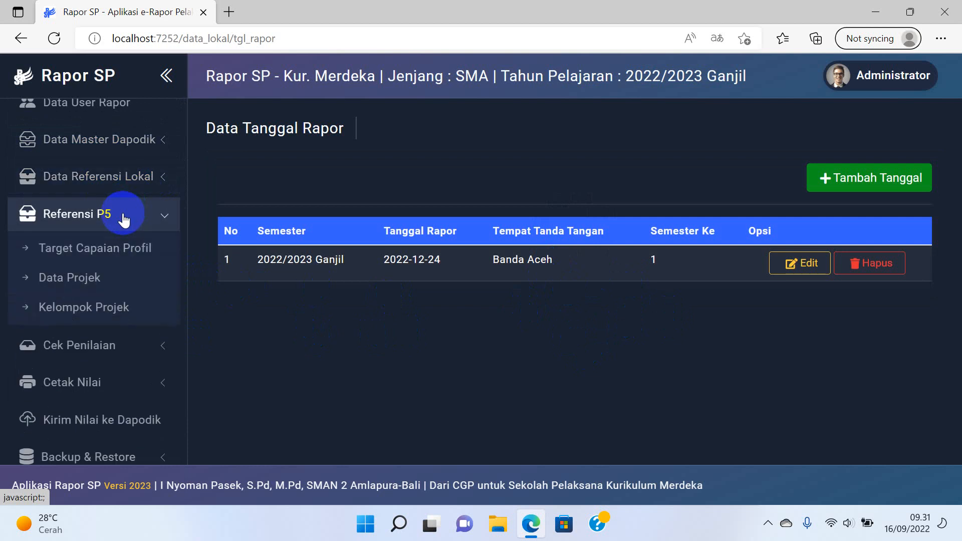
pyautogui.click(111, 246)
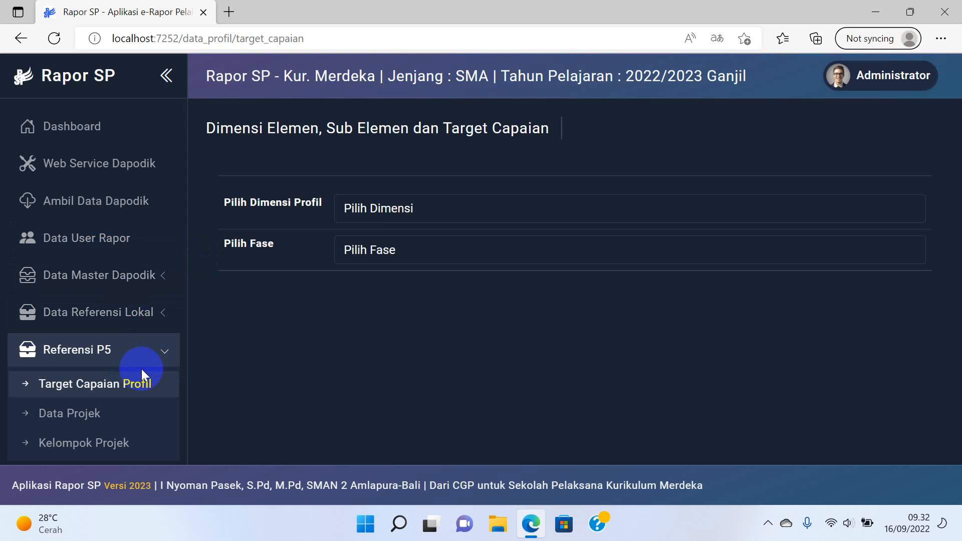
# Choose dimension Berkebinekaan global and phase E, then scroll through the 11 elements' targets.
pyautogui.click(437, 206)
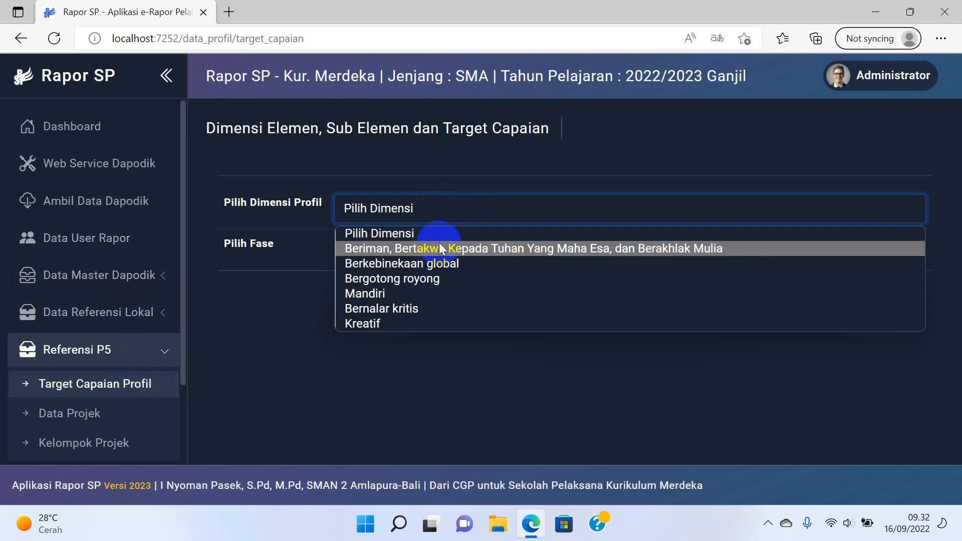
pyautogui.click(425, 266)
pyautogui.click(421, 261)
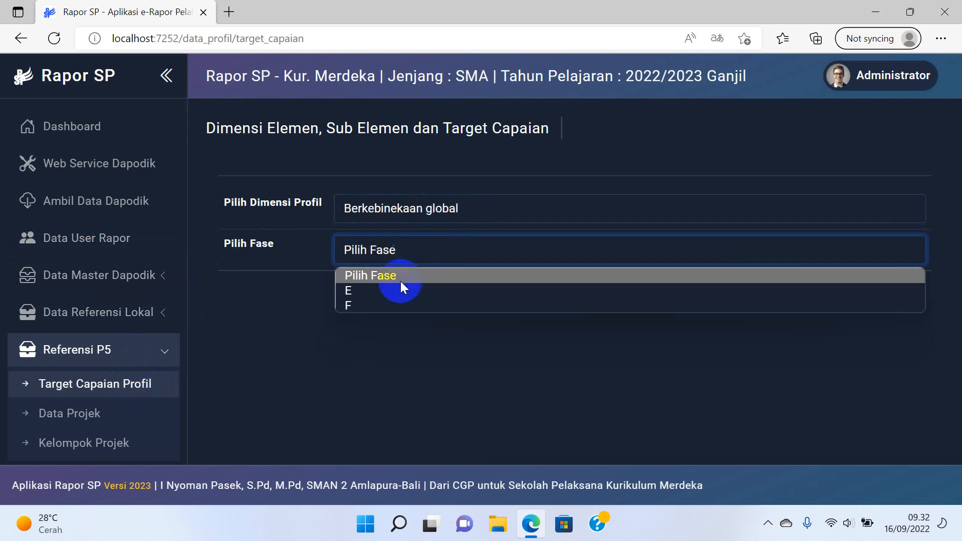
pyautogui.click(393, 289)
pyautogui.scroll(-7, 534, 295)
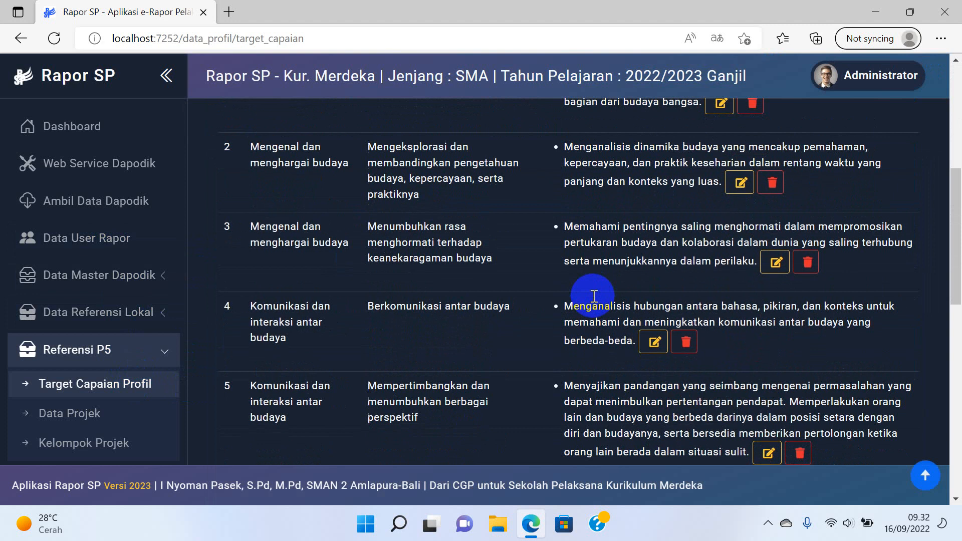
pyautogui.scroll(4, 581, 301)
pyautogui.scroll(3, 594, 300)
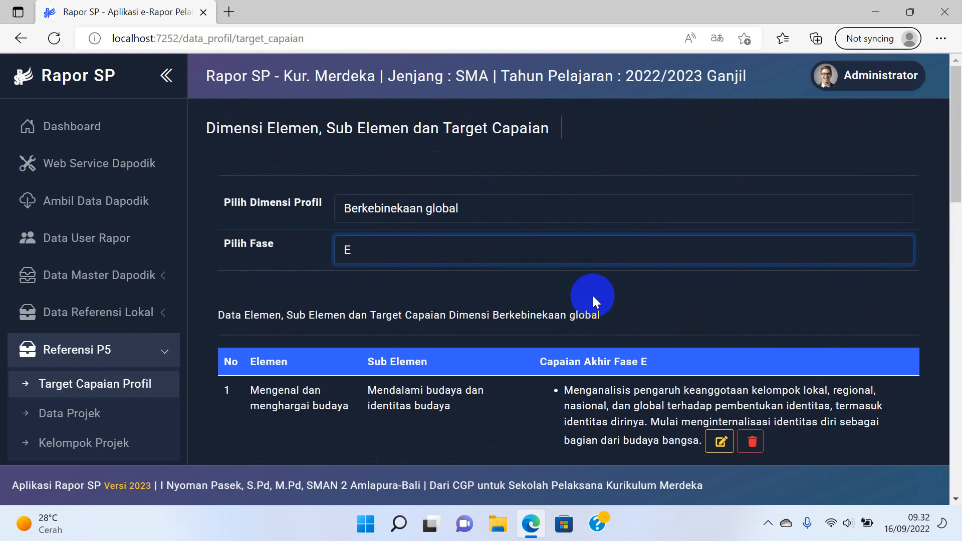
pyautogui.scroll(-5, 591, 300)
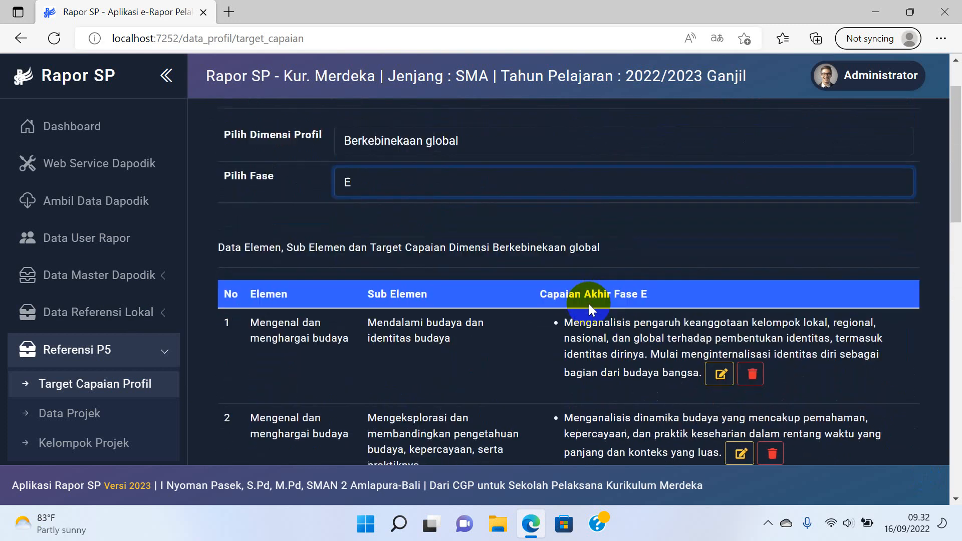
pyautogui.scroll(5, 587, 306)
pyautogui.scroll(-11, 587, 305)
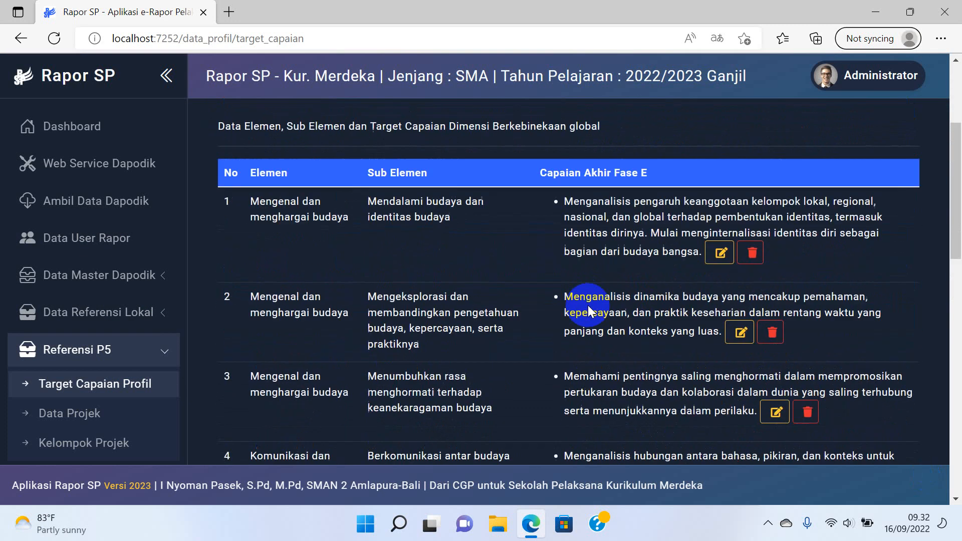
pyautogui.scroll(-7, 588, 311)
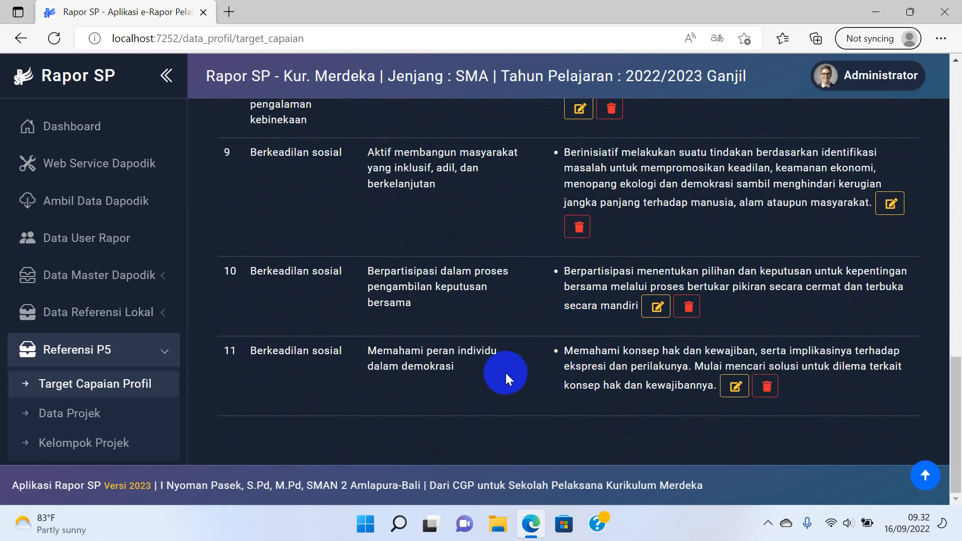
# Open Data Projek and filter it to theme Kearifan Lokal, phase E.
pyautogui.click(137, 415)
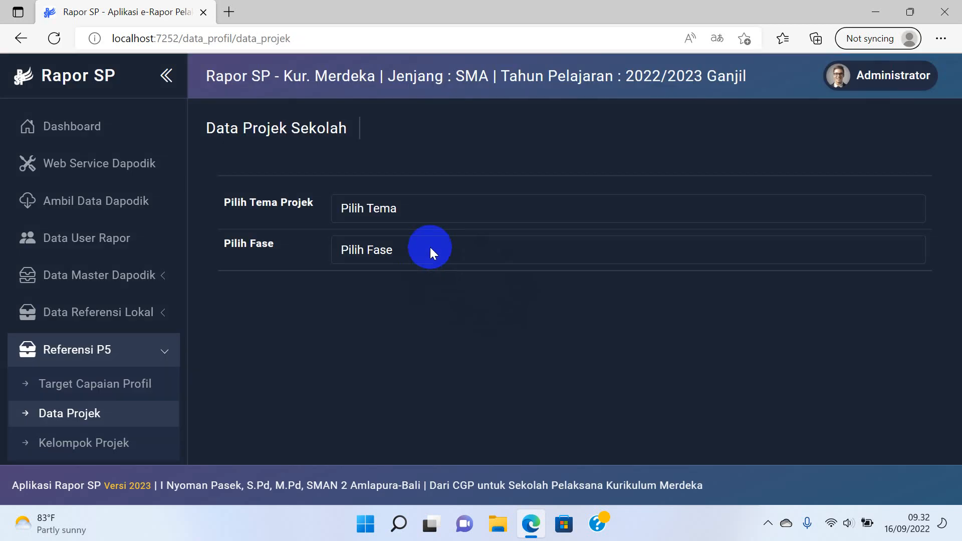
pyautogui.click(433, 220)
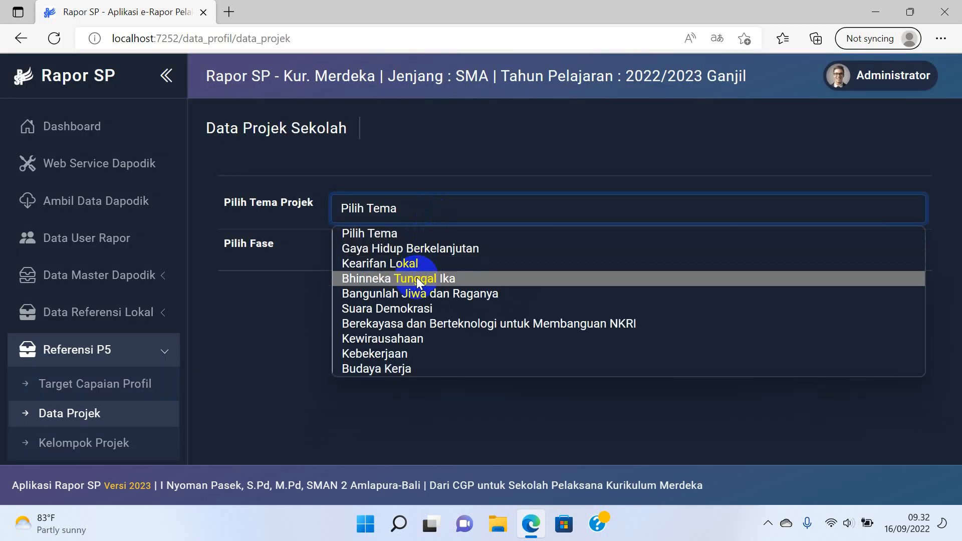
pyautogui.click(410, 264)
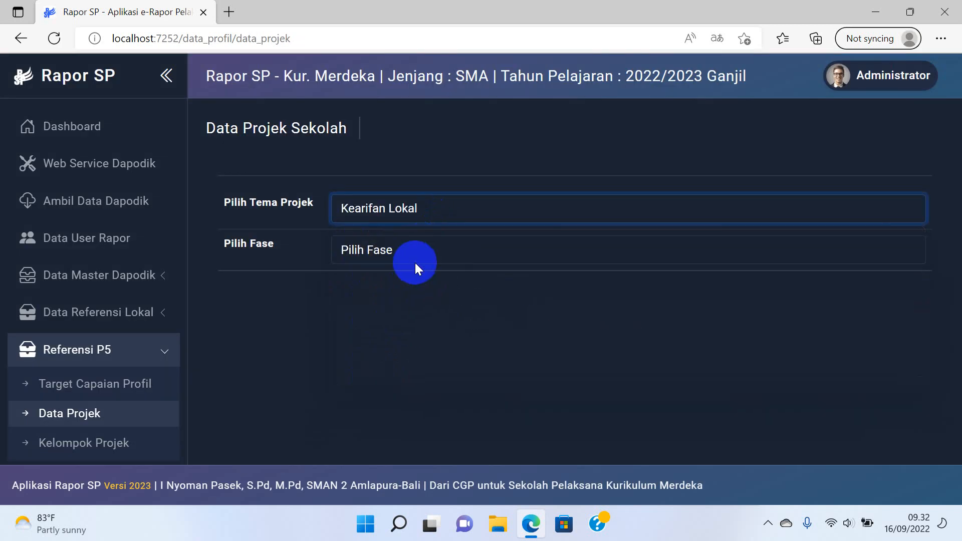
pyautogui.click(416, 257)
pyautogui.click(395, 293)
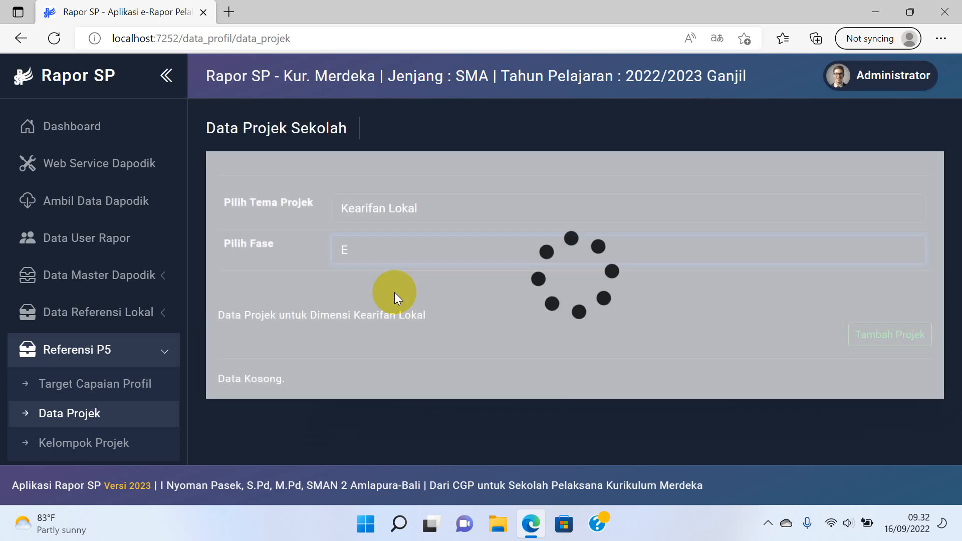
# Start a new project numbered 1 and named 'PENELITIAN SEJARAH TGK PEUKAN'.
pyautogui.click(909, 342)
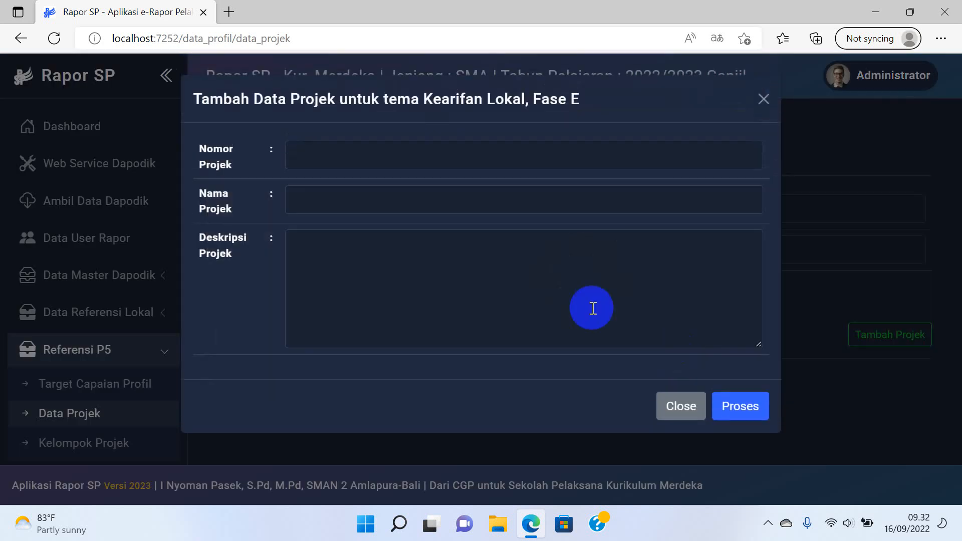
pyautogui.click(472, 161)
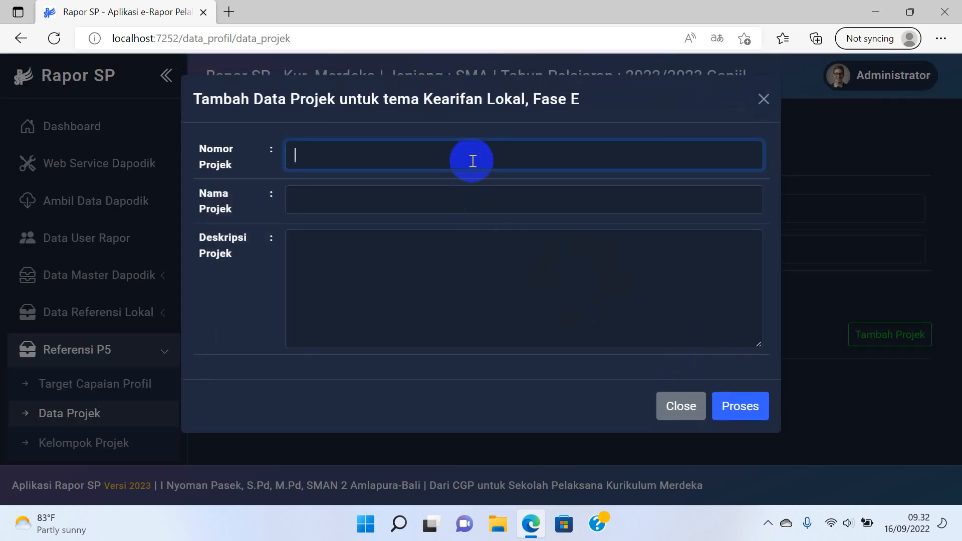
pyautogui.write('1')
pyautogui.click(437, 199)
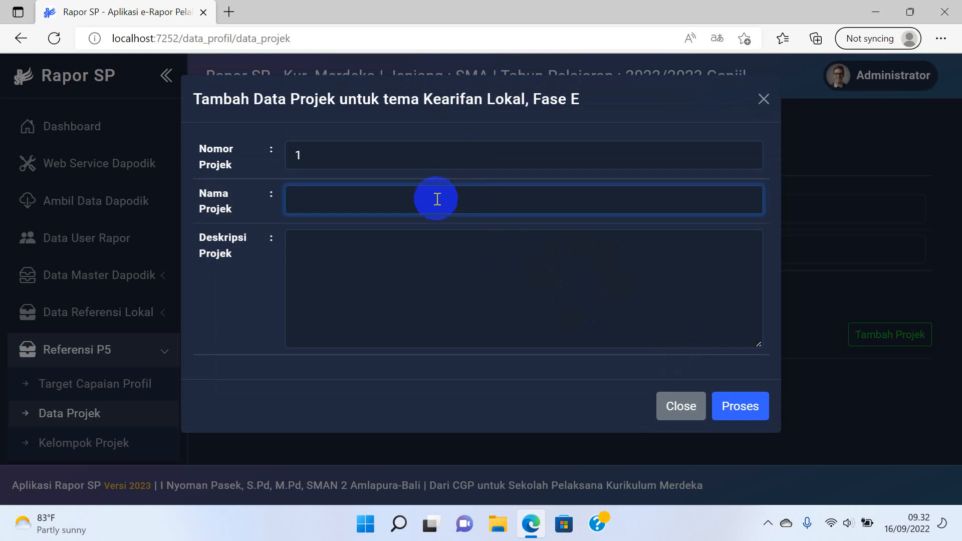
pyautogui.write('s')
pyautogui.press('BackSpace')
pyautogui.write('PENE')
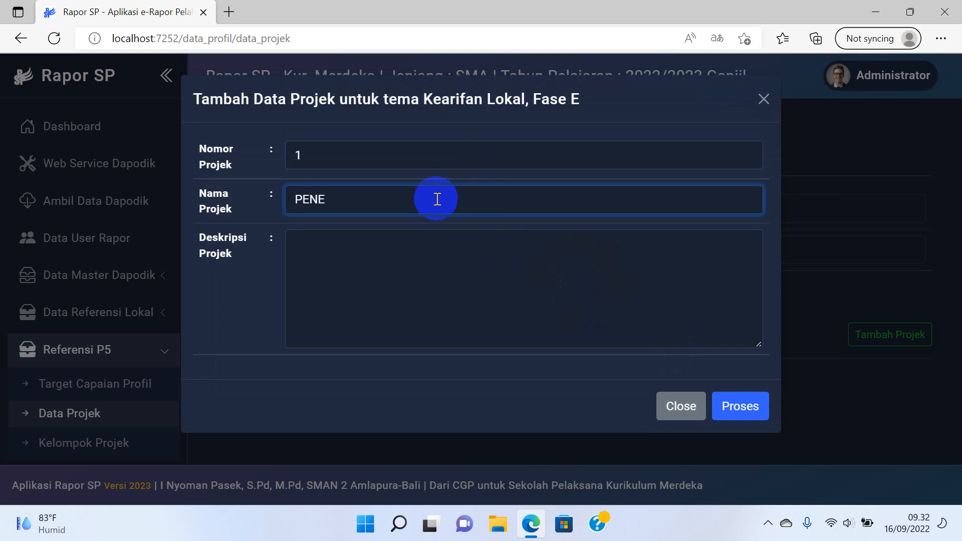
pyautogui.write('LITIAN SEJARAH ')
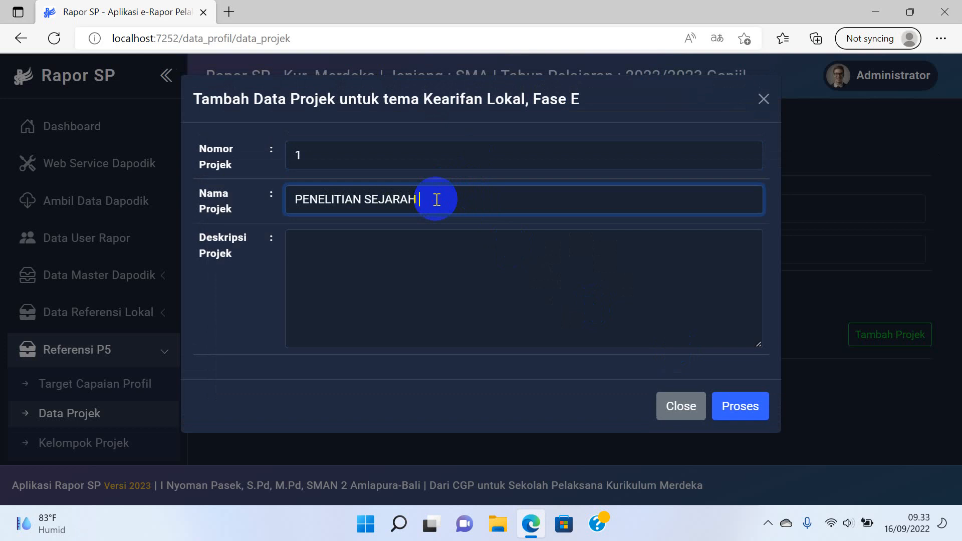
pyautogui.write('TGK PEUKAN')
# Describe the project as students understanding the struggle history of Tgk Peukan, then save it.
pyautogui.click(388, 260)
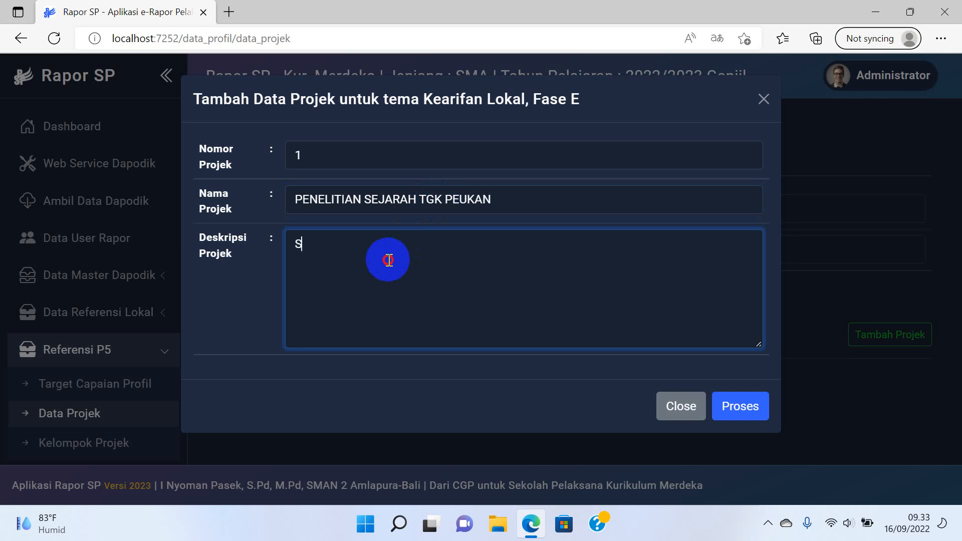
pyautogui.press('BackSpace')
pyautogui.press('BackSpace')
pyautogui.write('Siswa dapat M')
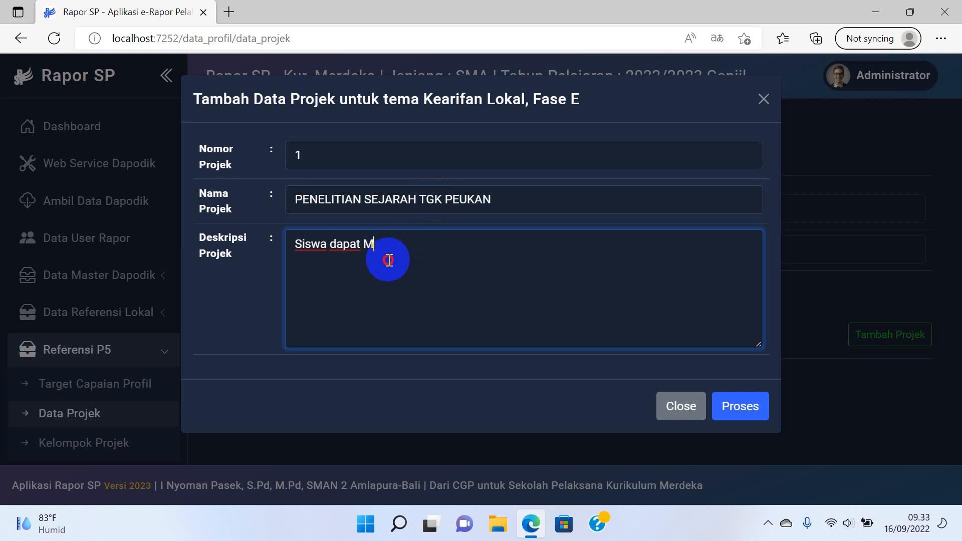
pyautogui.write('emhamai')
pyautogui.press('Left')
pyautogui.press('Left')
pyautogui.press('Left')
pyautogui.press('Left')
pyautogui.press('BackSpace')
pyautogui.click(446, 254)
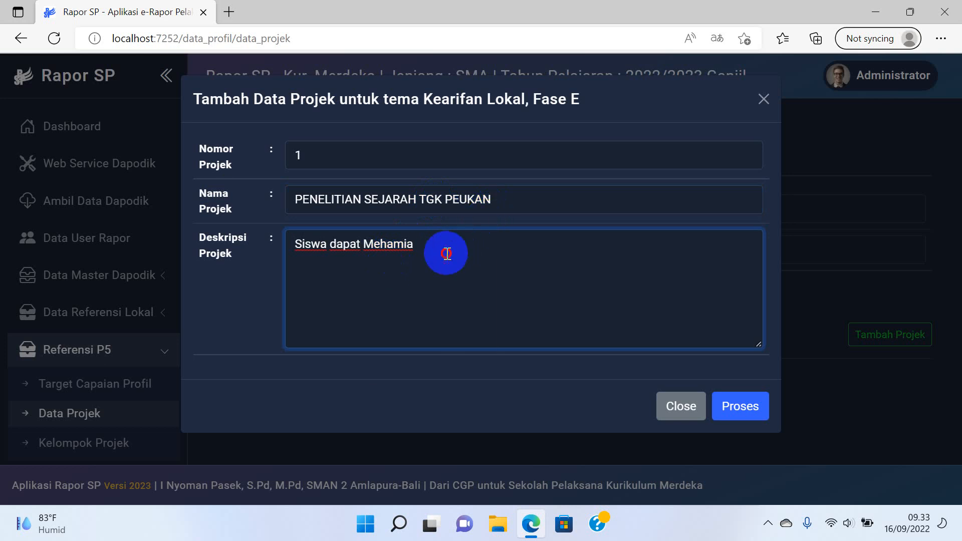
pyautogui.press('BackSpace')
pyautogui.press('BackSpace')
pyautogui.press('BackSpace')
pyautogui.press('BackSpace')
pyautogui.press('BackSpace')
pyautogui.write('maha')
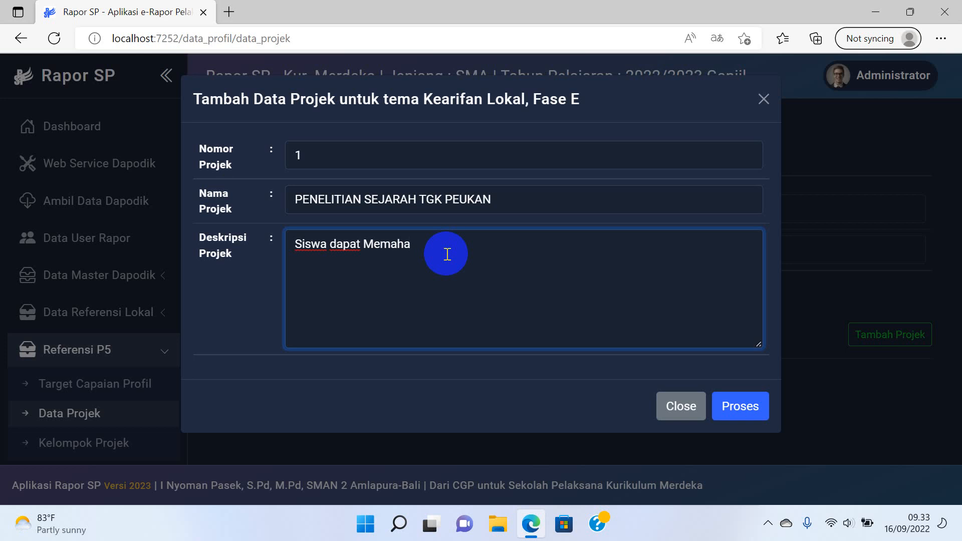
pyautogui.write('mi tentang sejarah TGK')
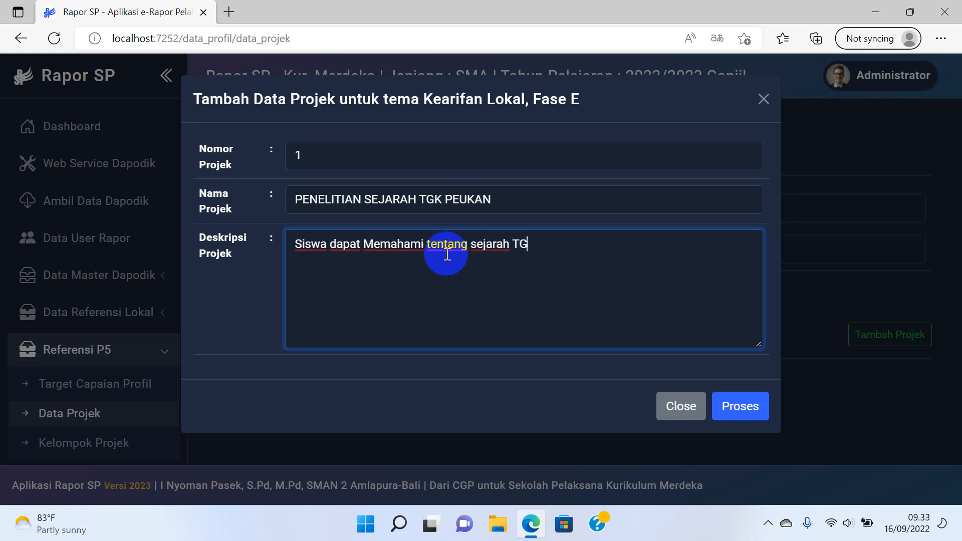
pyautogui.press('BackSpace')
pyautogui.press('BackSpace')
pyautogui.press('BackSpace')
pyautogui.write('Perjuangan TGk')
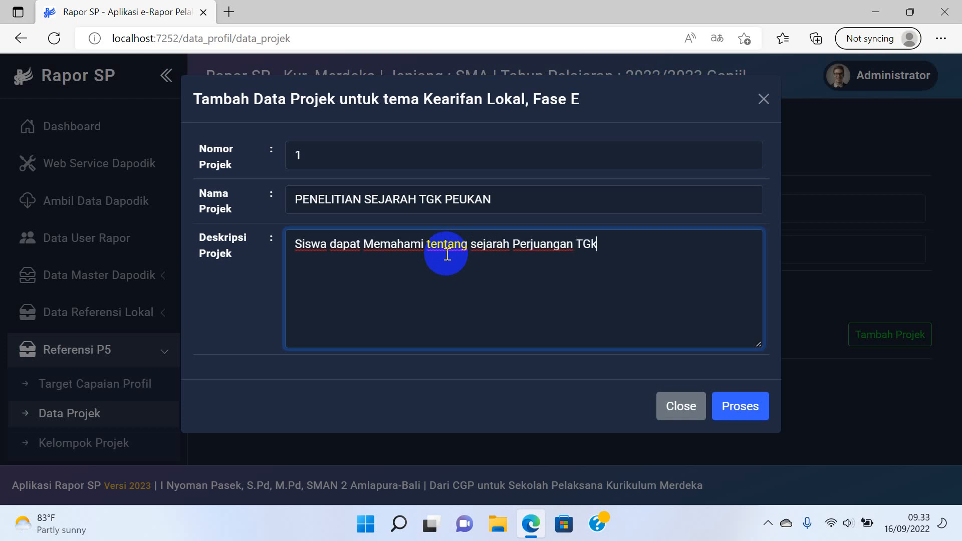
pyautogui.press('BackSpace')
pyautogui.write('gk Peukan')
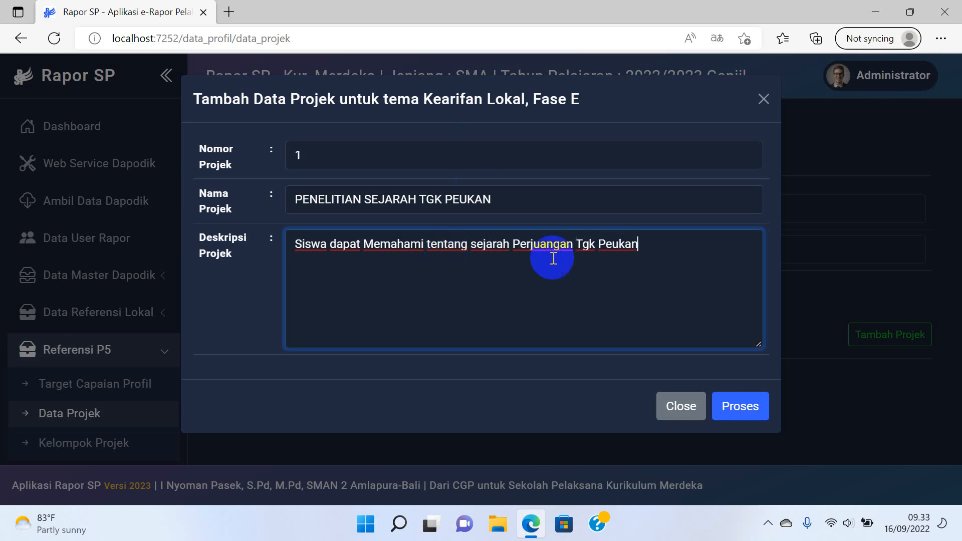
pyautogui.click(761, 405)
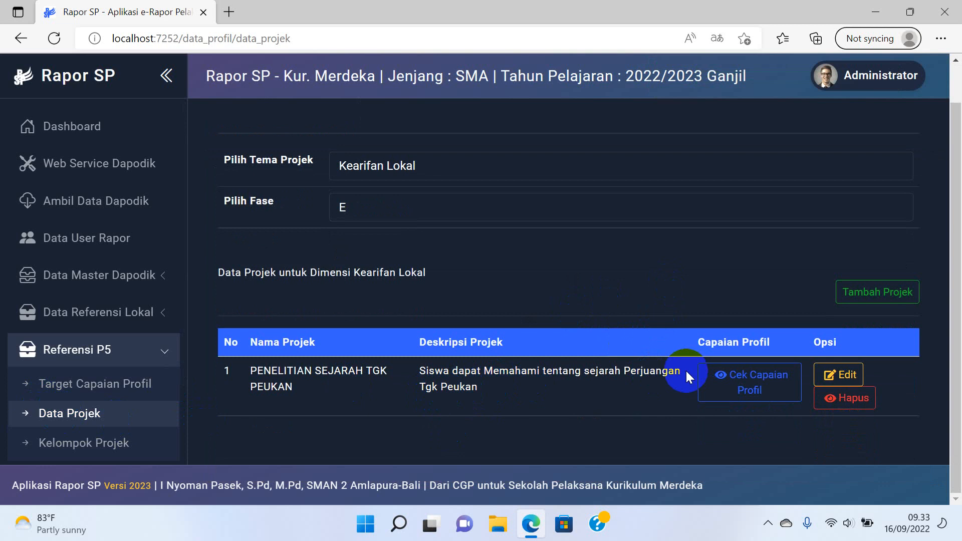
# Add the 'Berempati kepada orang lain' achievement to the project's profile achievements.
pyautogui.click(755, 385)
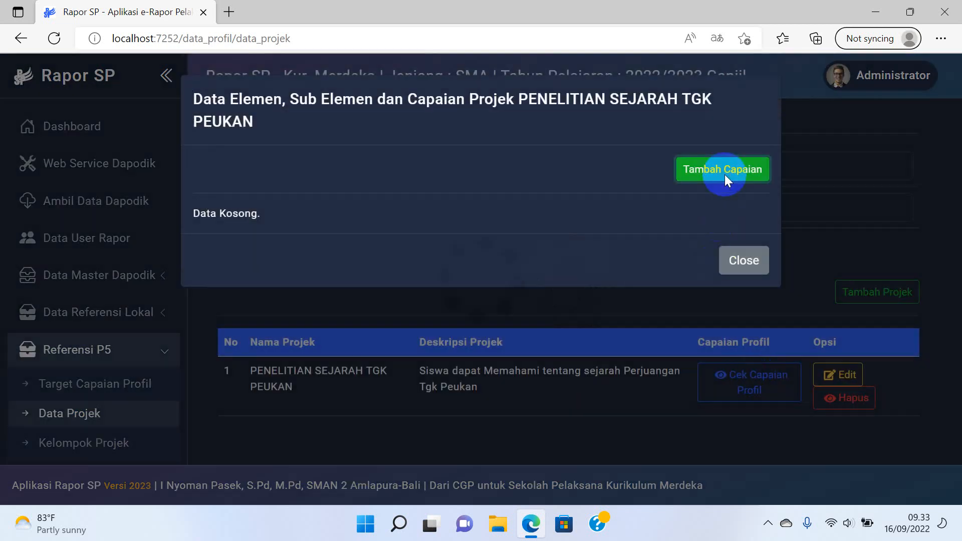
pyautogui.click(723, 173)
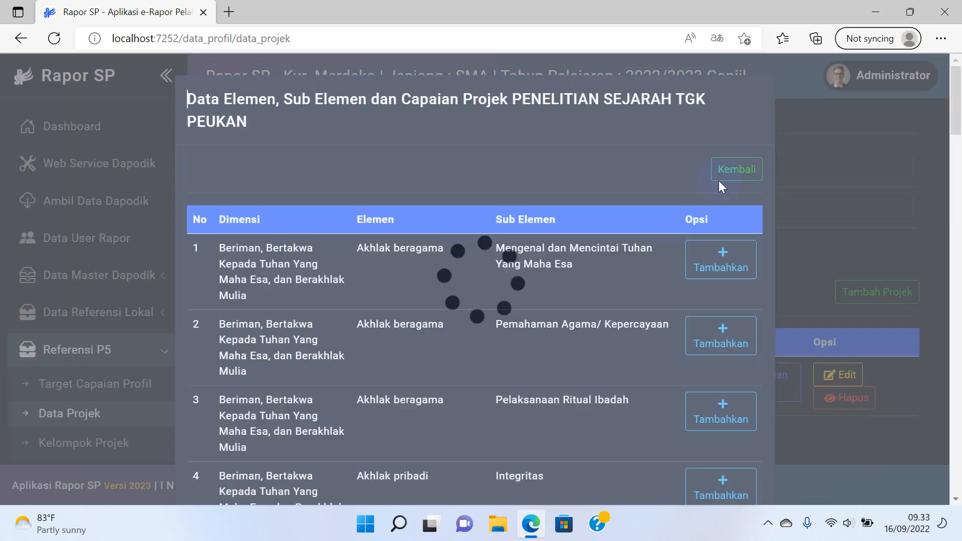
pyautogui.scroll(-10, 569, 295)
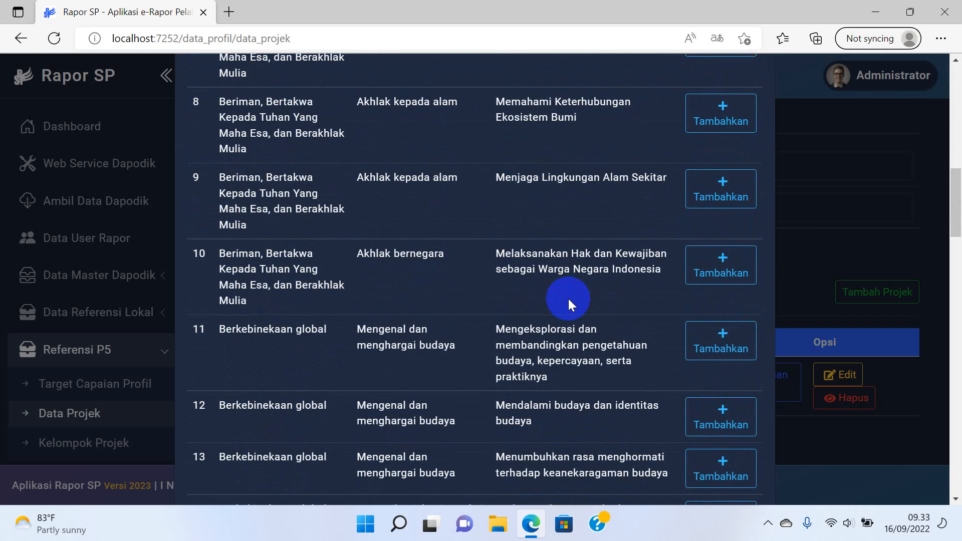
pyautogui.scroll(-3, 567, 299)
pyautogui.scroll(9, 568, 298)
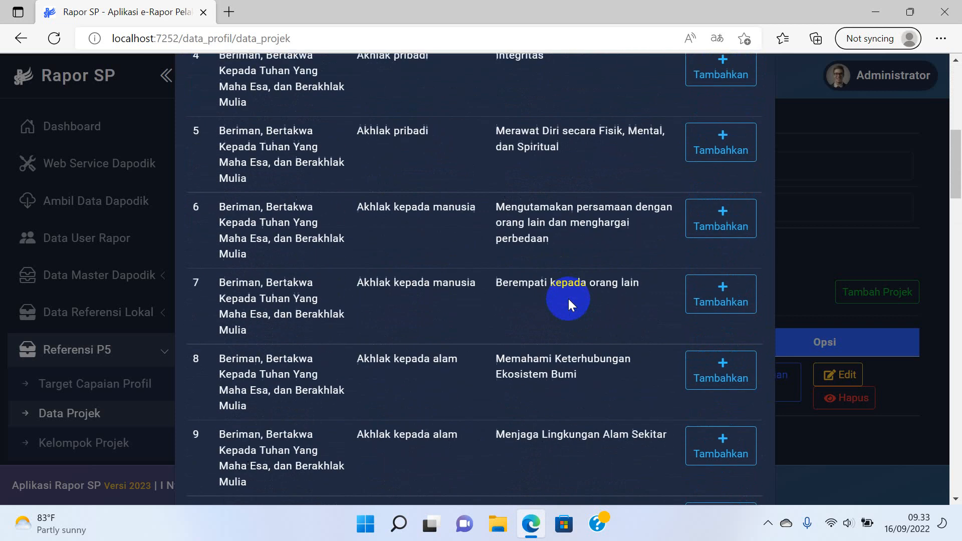
pyautogui.scroll(-4, 541, 305)
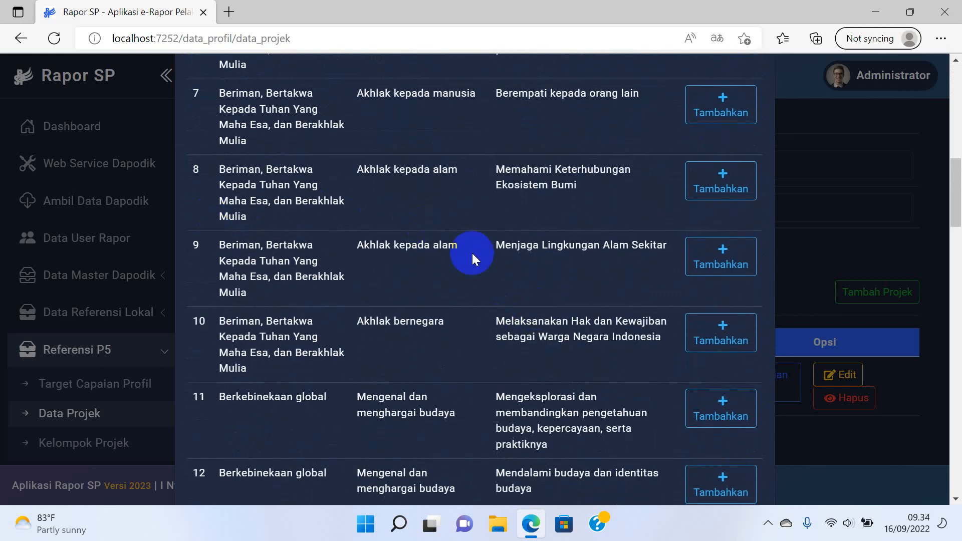
pyautogui.scroll(4, 590, 276)
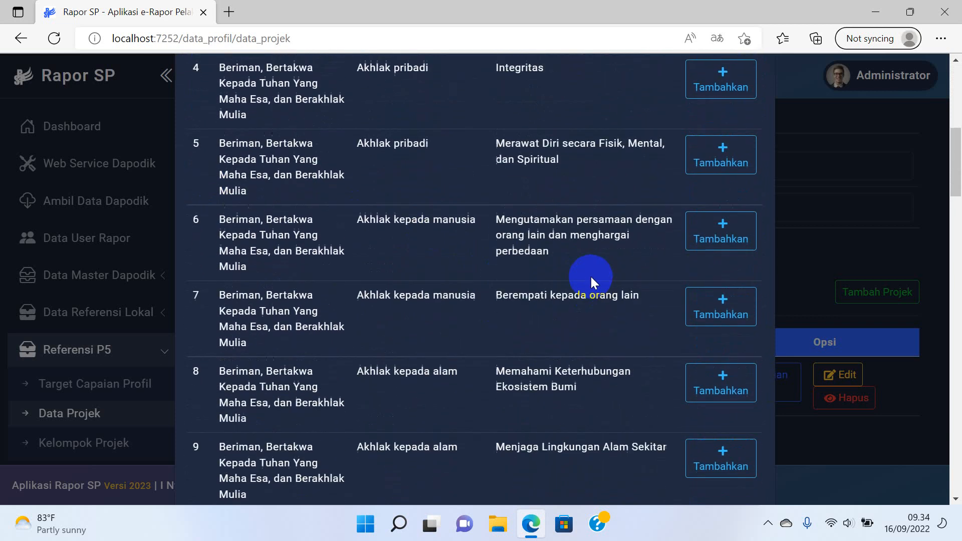
pyautogui.scroll(-4, 592, 278)
pyautogui.click(728, 106)
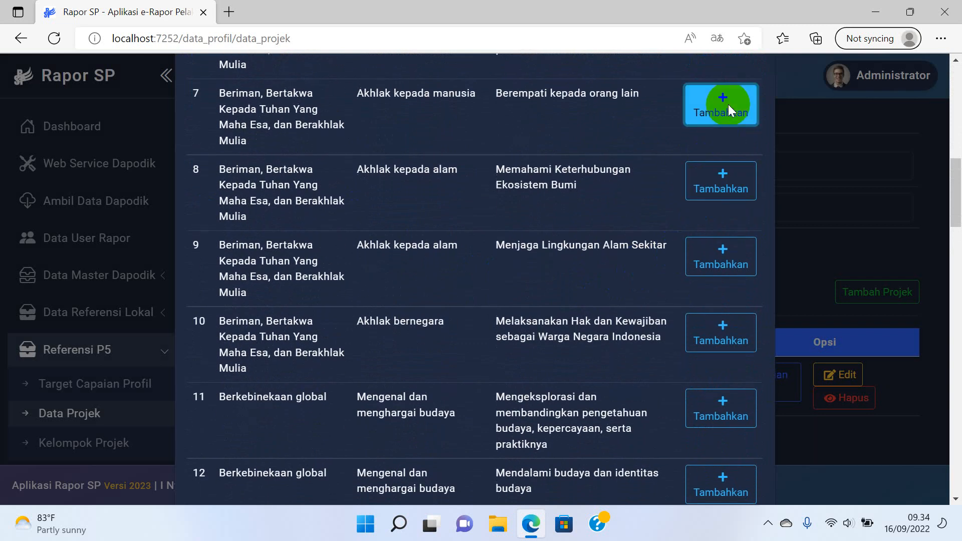
# Add the 'Tanggap terhadap lingkungan Sosial' achievement and close the achievement list.
pyautogui.scroll(-15, 670, 326)
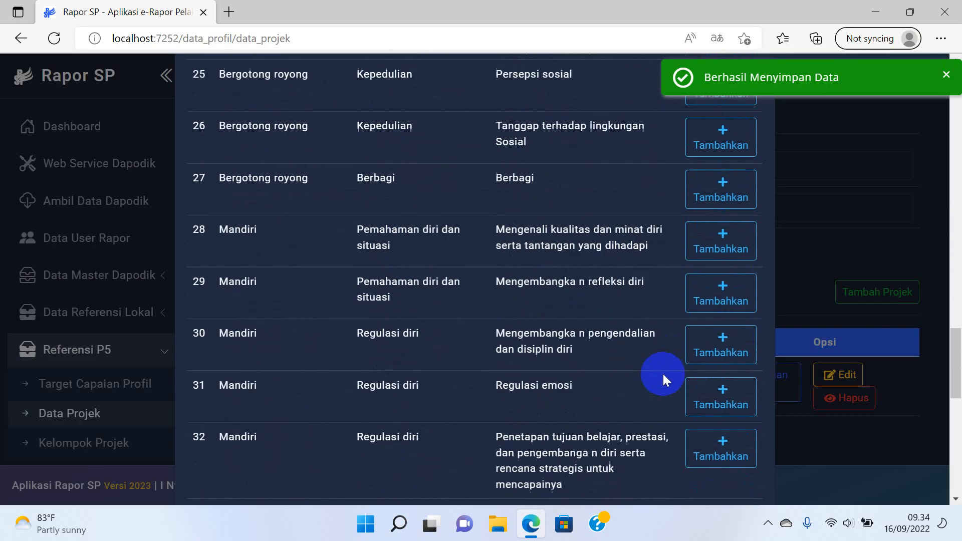
pyautogui.scroll(2, 663, 376)
pyautogui.click(742, 261)
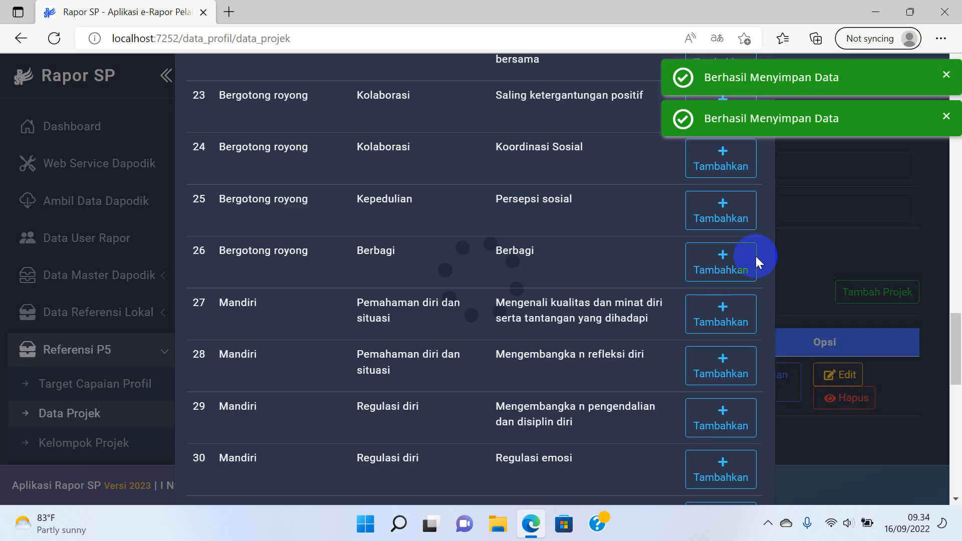
pyautogui.scroll(5, 873, 161)
pyautogui.scroll(15, 706, 249)
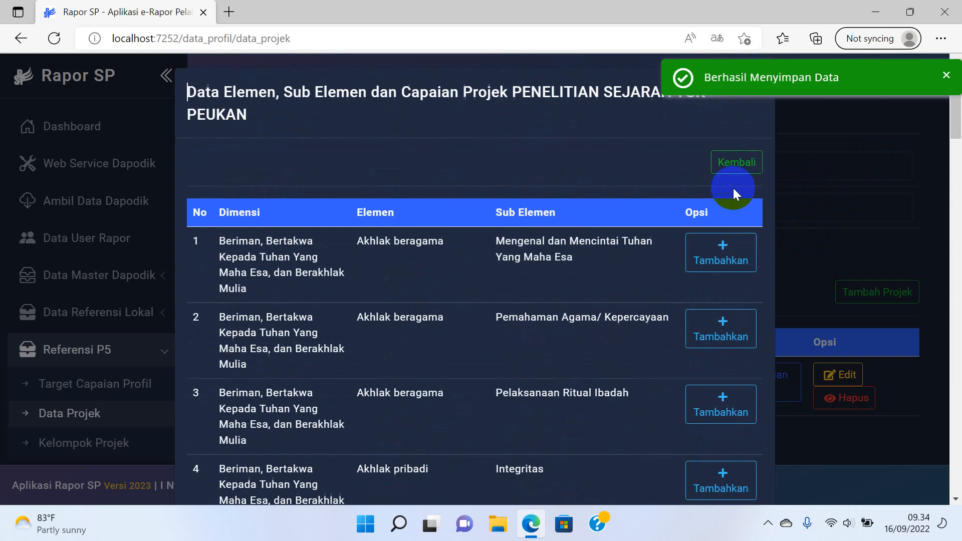
pyautogui.click(736, 170)
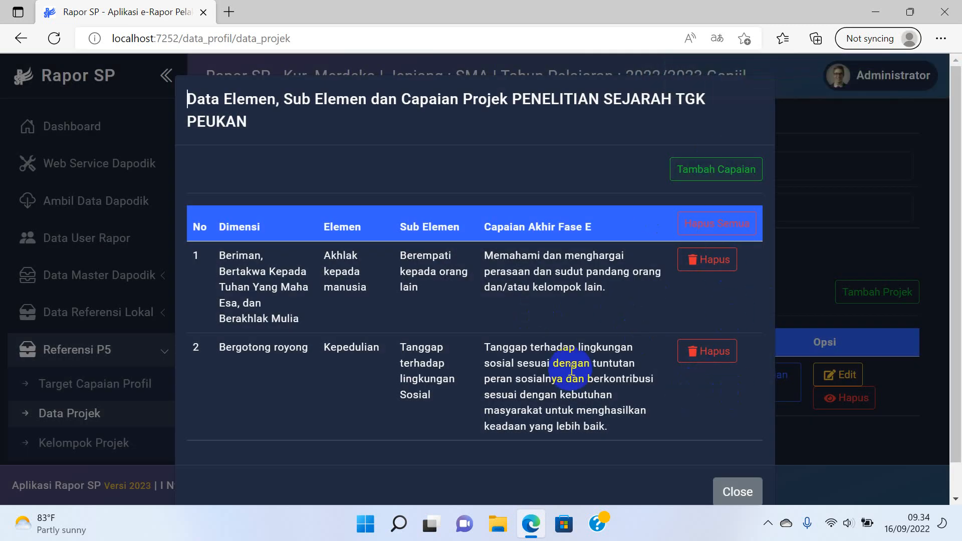
pyautogui.click(744, 488)
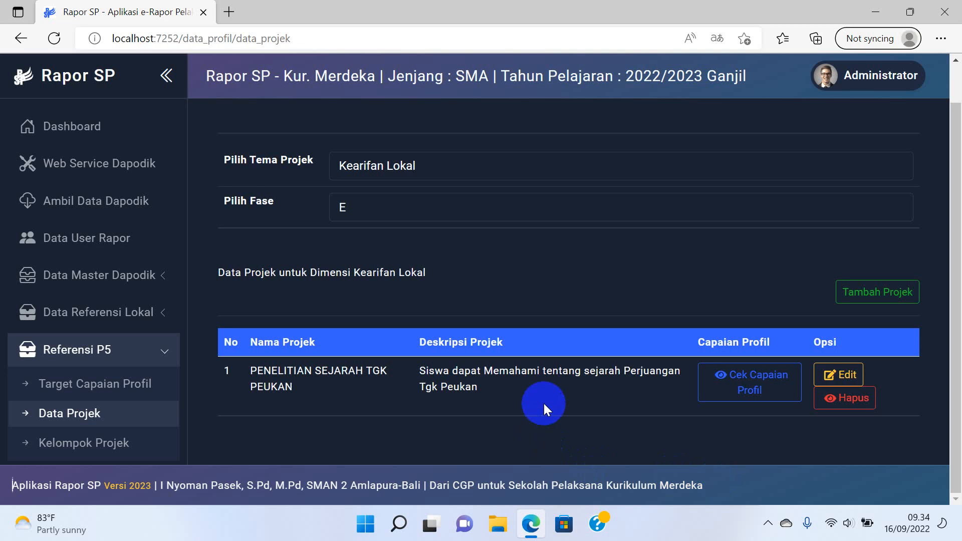
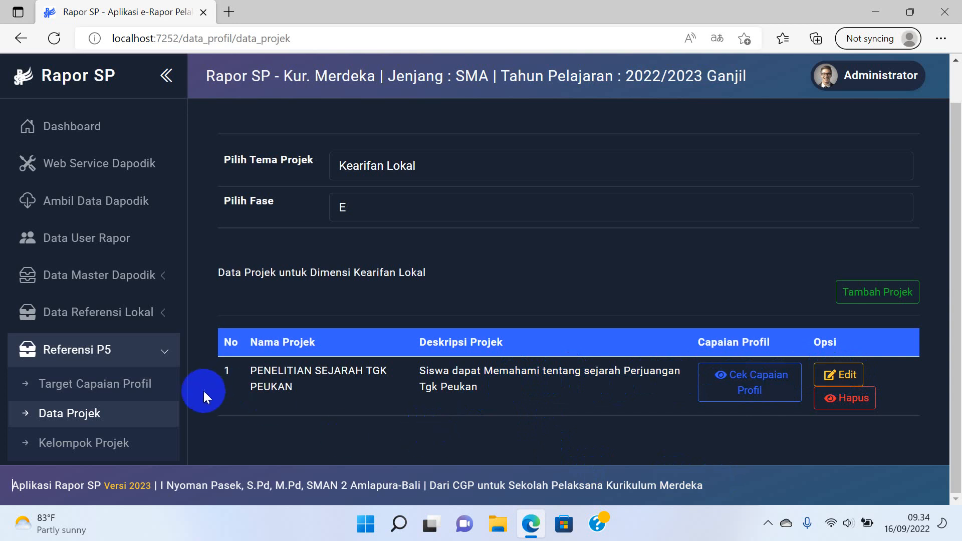
# Add project group KELOMPOK BINTANG with Tingkat 10, Fase E and a teacher facilitator, then save it.
pyautogui.click(87, 443)
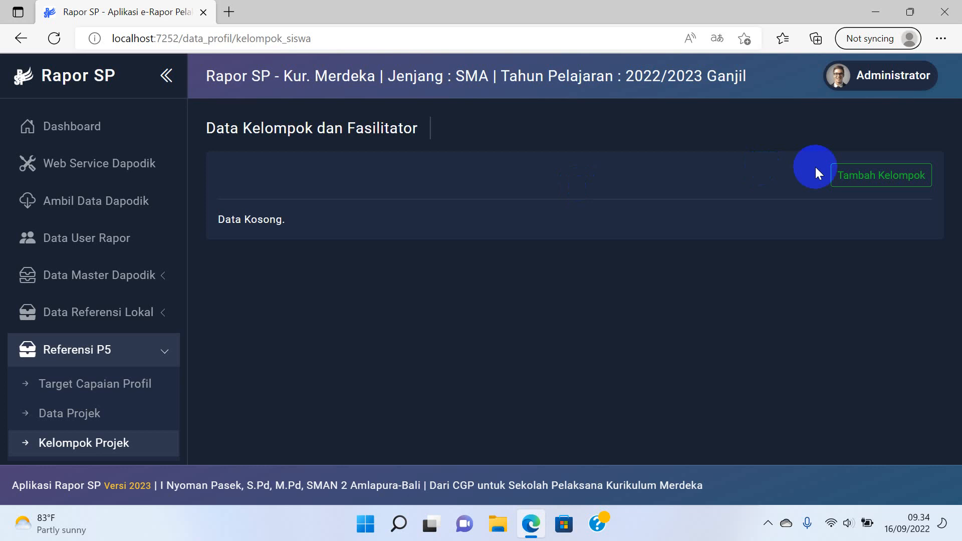
pyautogui.click(833, 176)
pyautogui.click(515, 158)
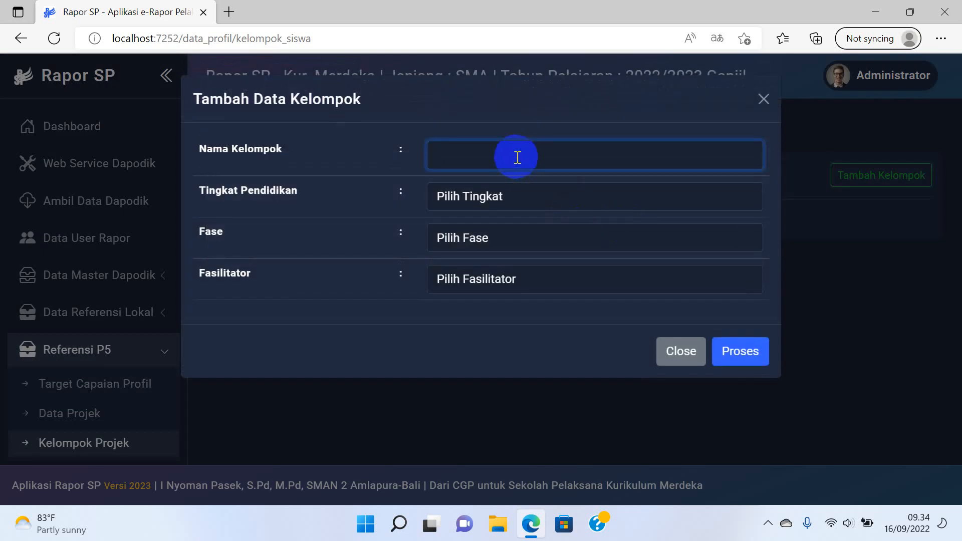
pyautogui.write('KELOMPOK BINTANG')
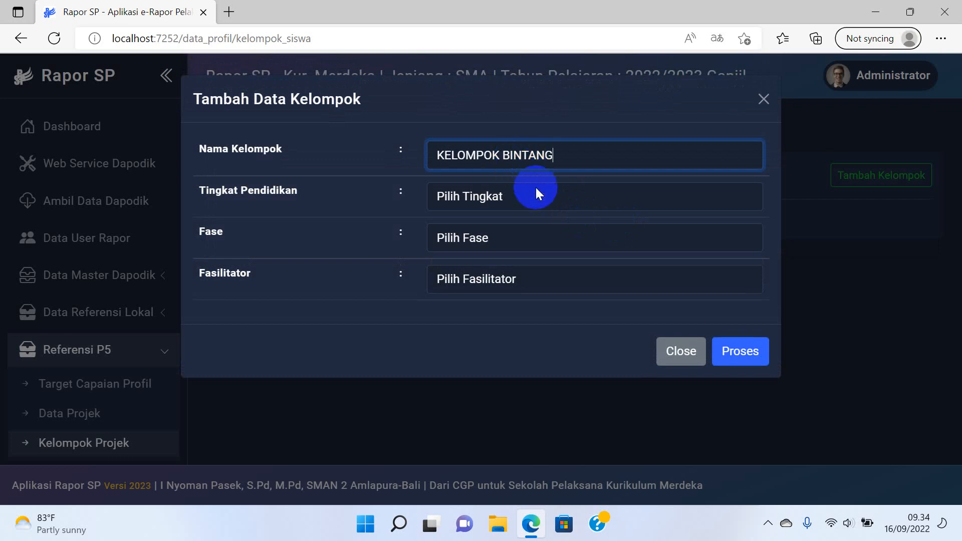
pyautogui.click(535, 189)
pyautogui.click(507, 236)
pyautogui.click(507, 238)
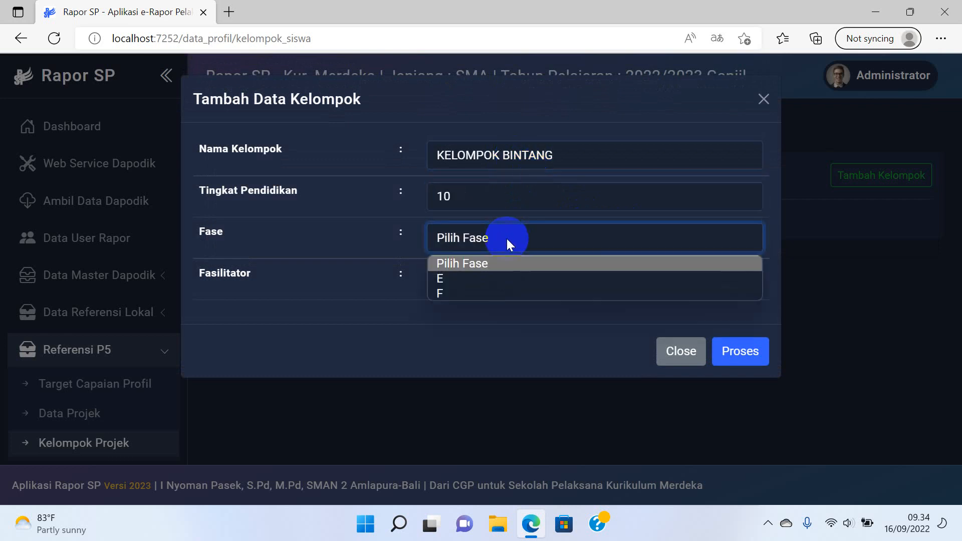
pyautogui.click(484, 277)
pyautogui.click(483, 277)
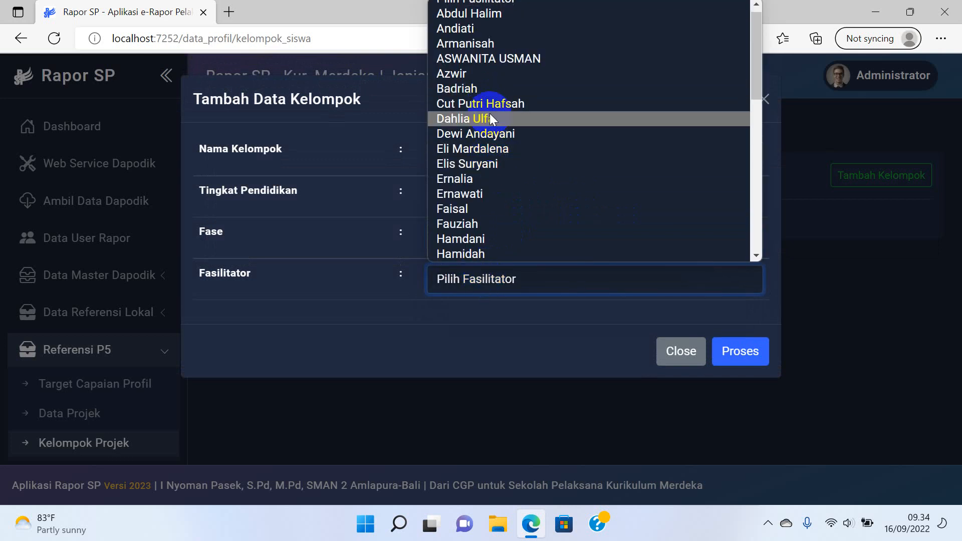
pyautogui.click(492, 78)
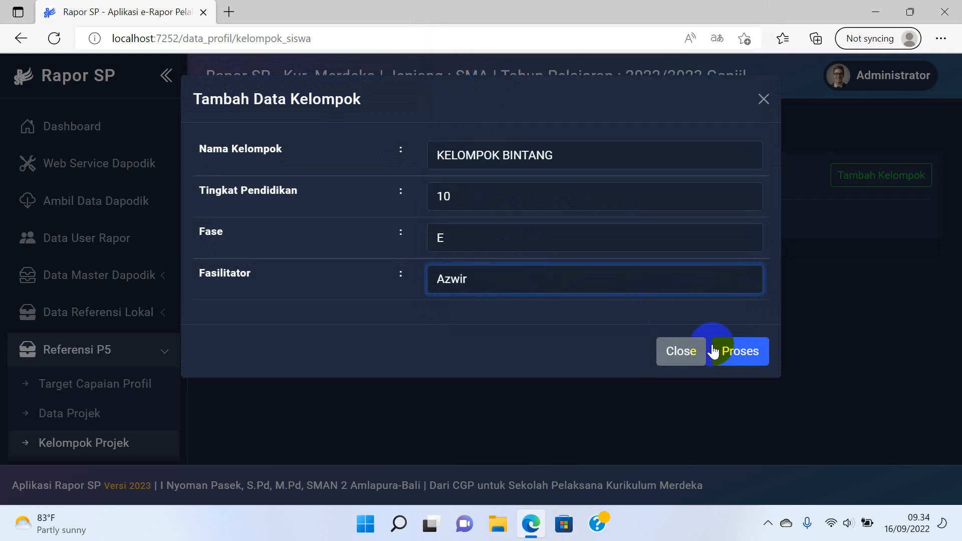
pyautogui.click(744, 360)
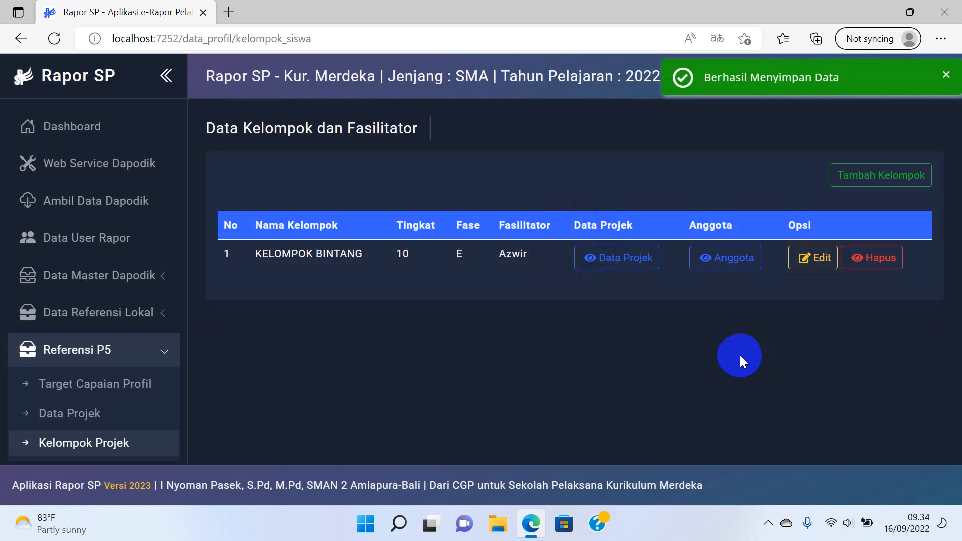
# Link the PENELITIAN SEJARAH TGK PEUKAN project to KELOMPOK BINTANG.
pyautogui.click(640, 268)
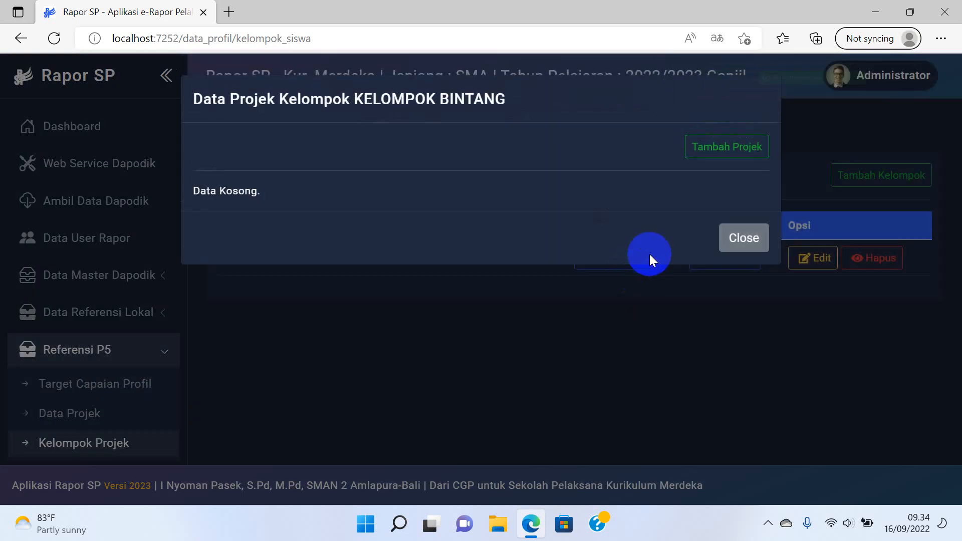
pyautogui.click(717, 147)
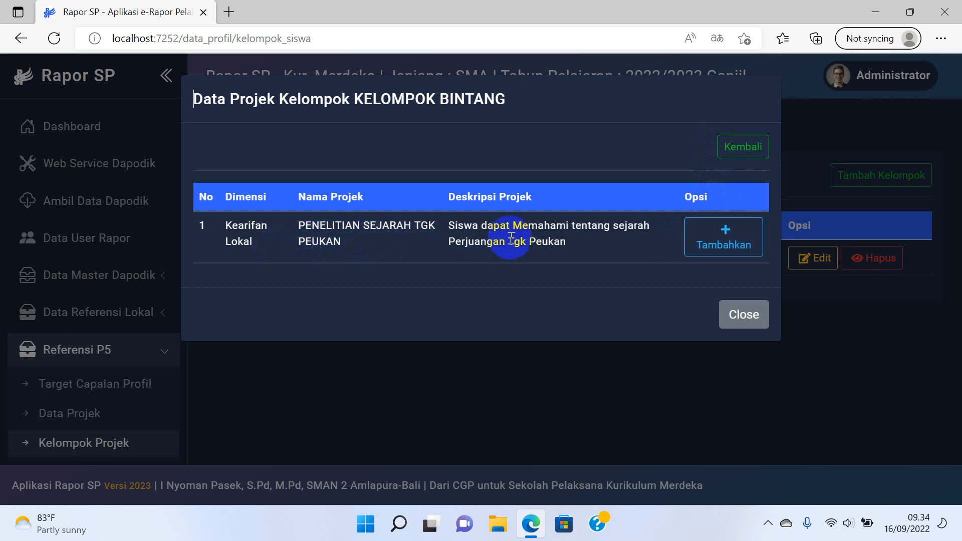
pyautogui.click(723, 245)
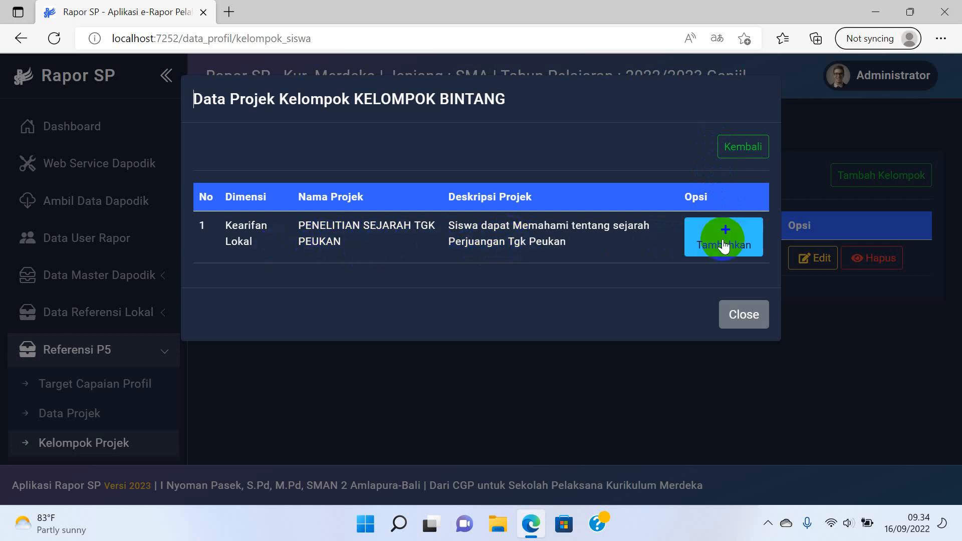
pyautogui.click(709, 234)
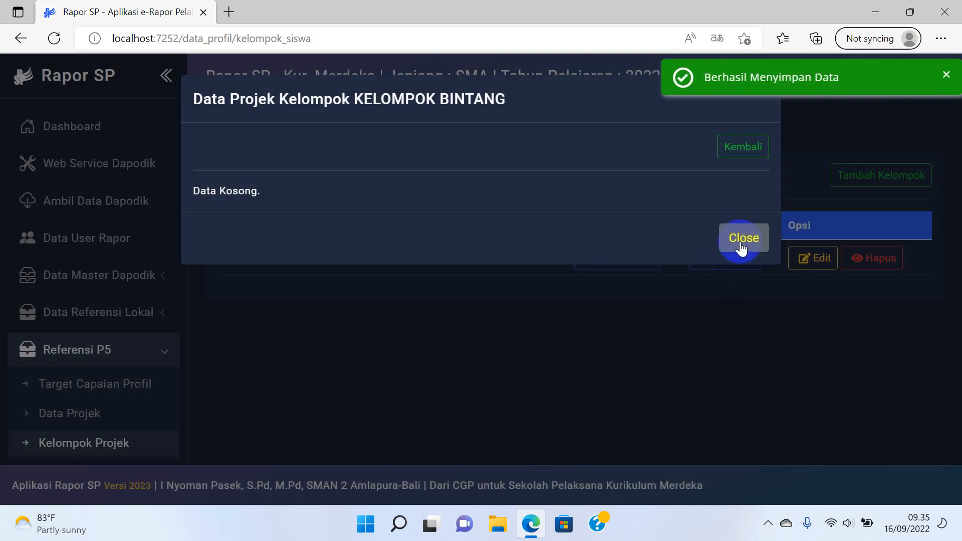
pyautogui.click(742, 246)
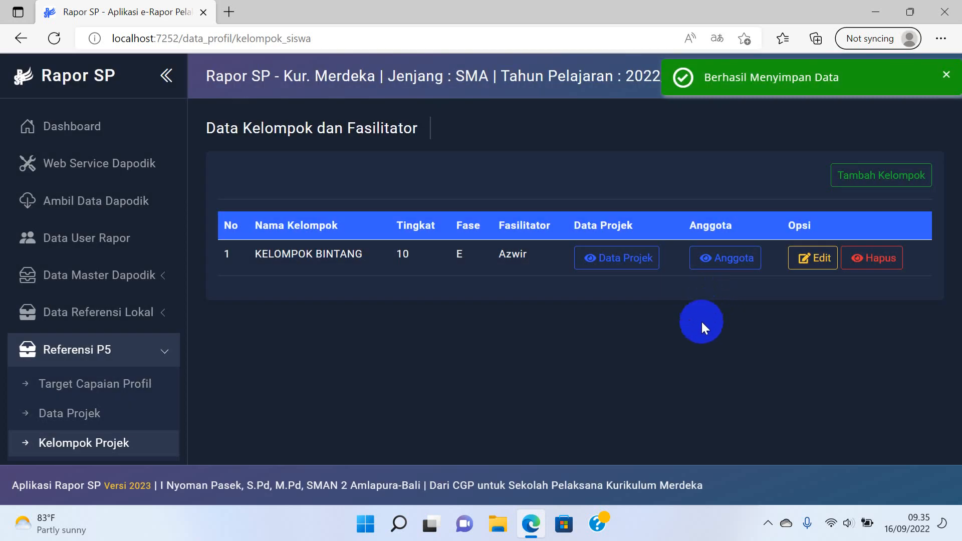
# Add all class X-1 students as members of KELOMPOK BINTANG.
pyautogui.click(733, 258)
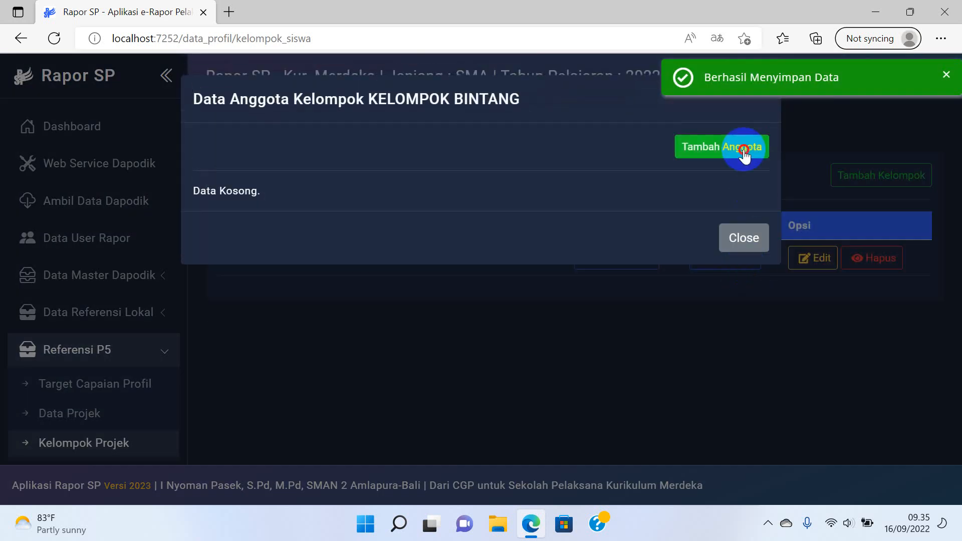
pyautogui.click(745, 150)
pyautogui.click(685, 208)
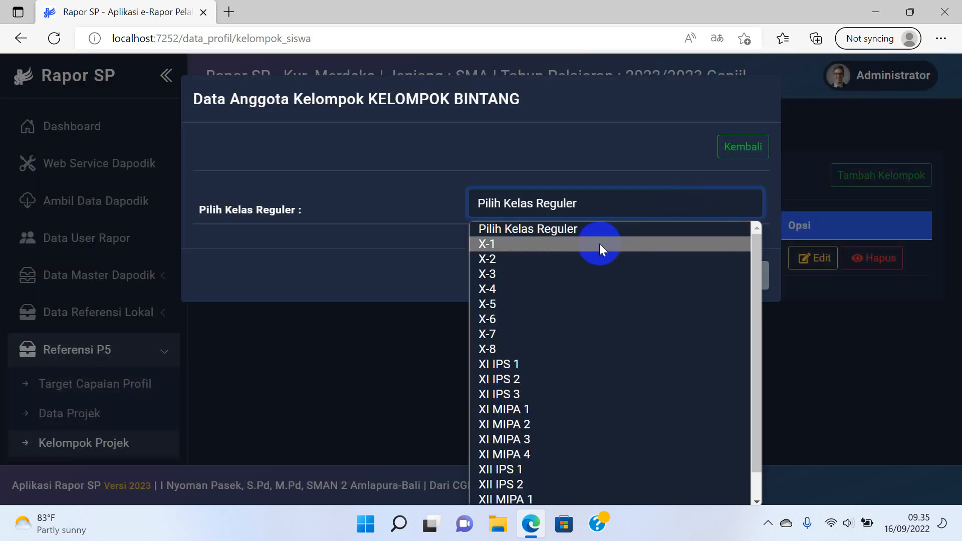
pyautogui.click(599, 243)
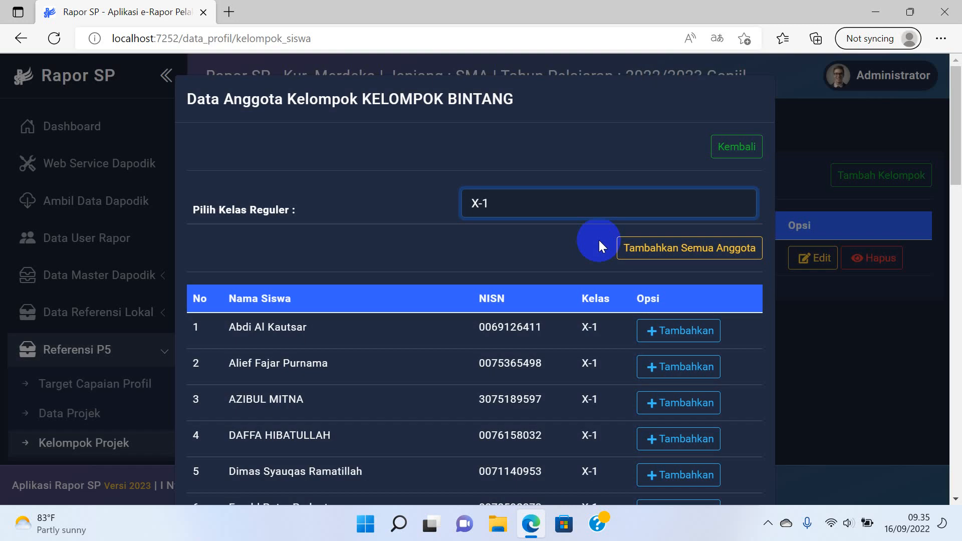
pyautogui.click(687, 328)
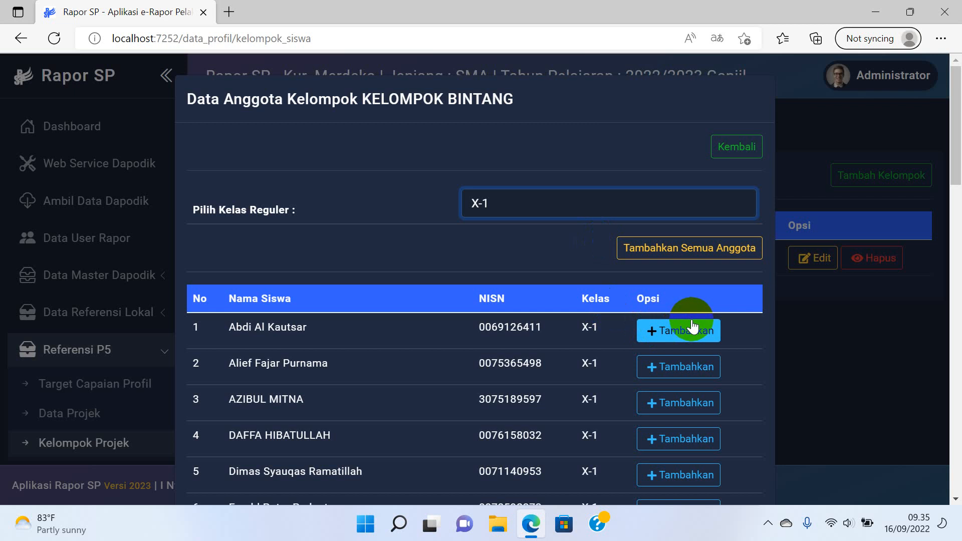
pyautogui.click(713, 253)
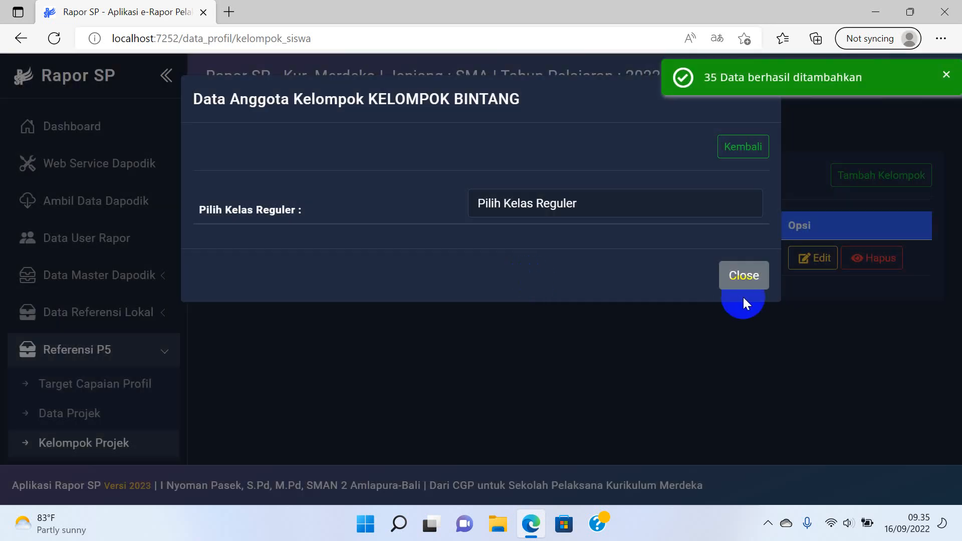
pyautogui.click(746, 279)
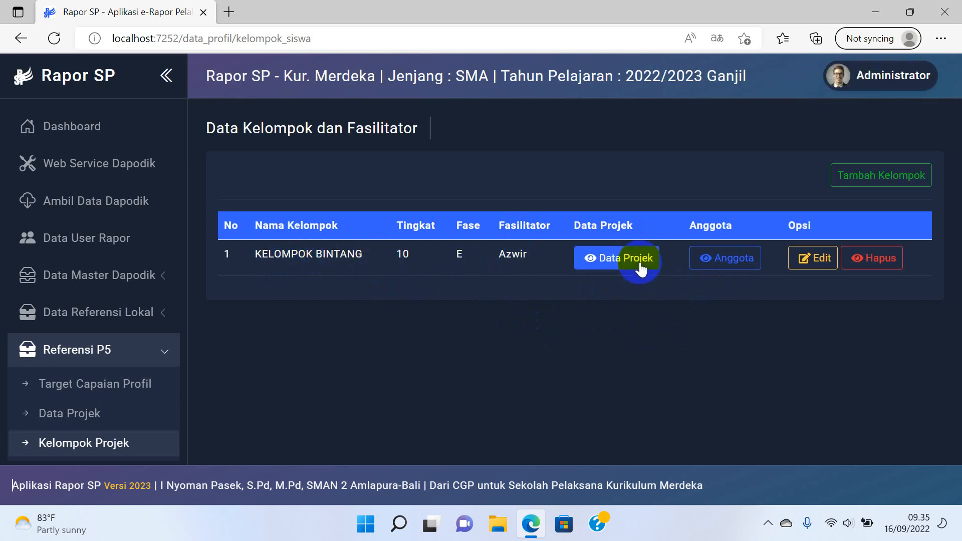
# Go to the app user accounts page and show the teacher accounts.
pyautogui.scroll(-2, 143, 355)
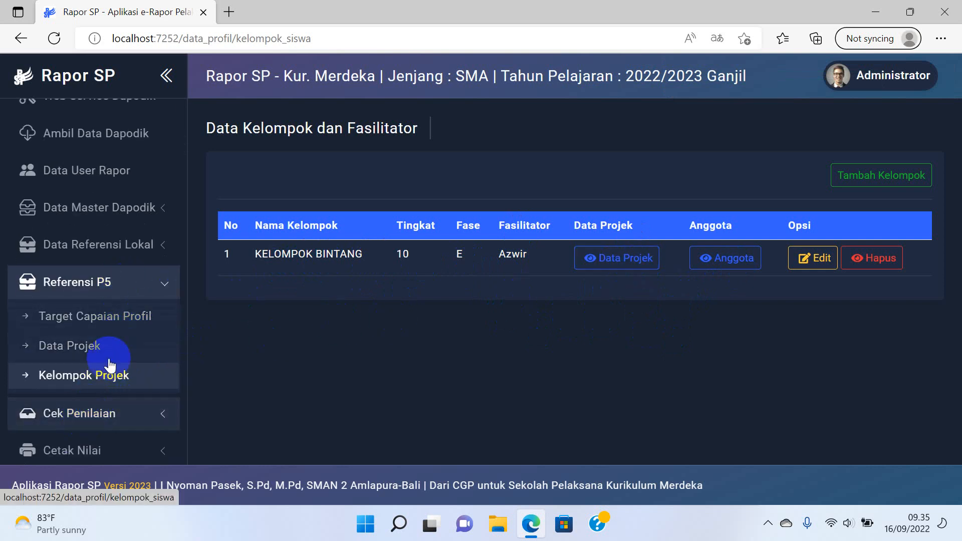
pyautogui.scroll(-2, 107, 369)
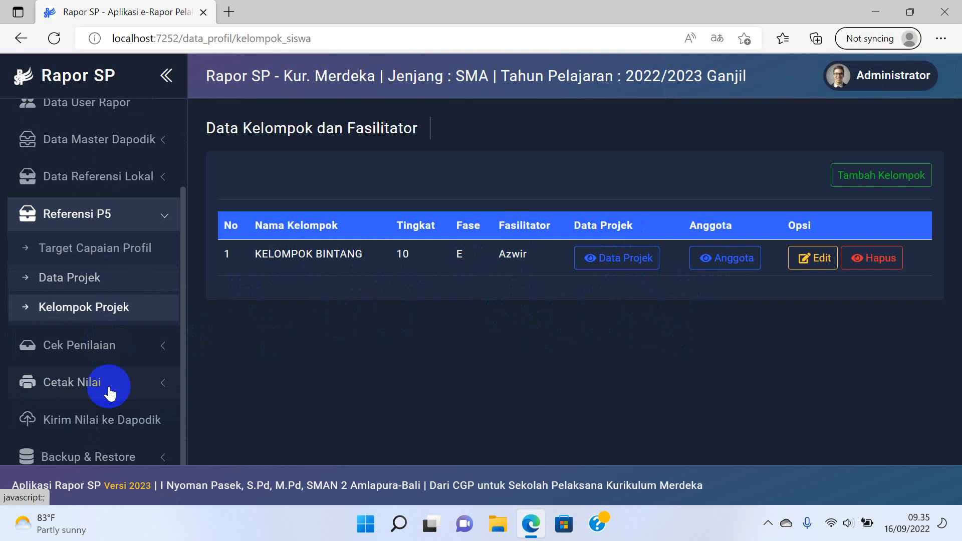
pyautogui.click(122, 345)
pyautogui.click(135, 263)
pyautogui.scroll(3, 150, 278)
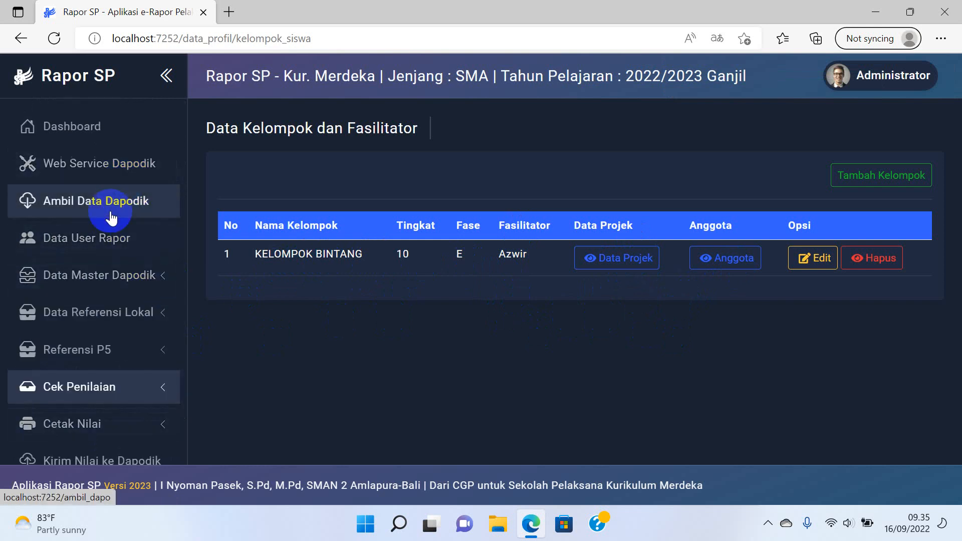
pyautogui.click(111, 238)
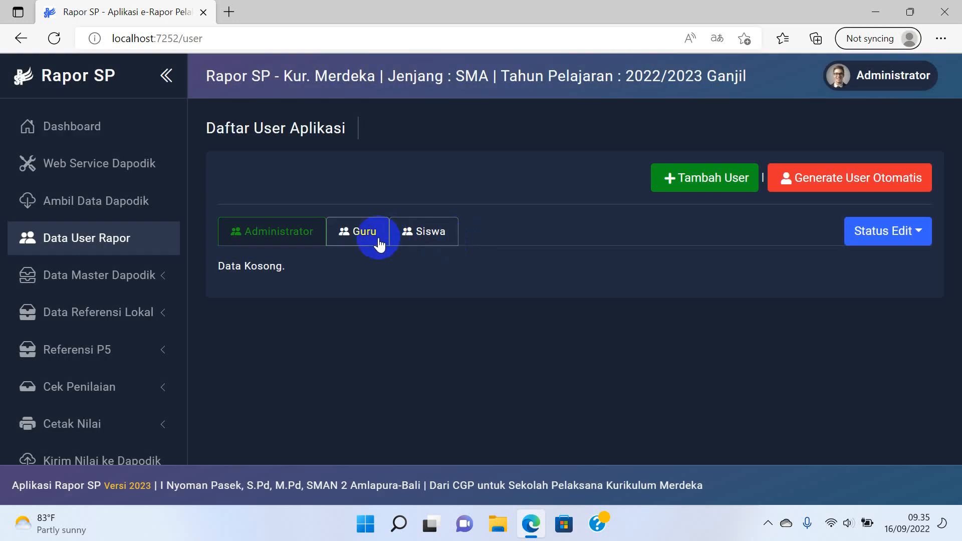
pyautogui.click(375, 237)
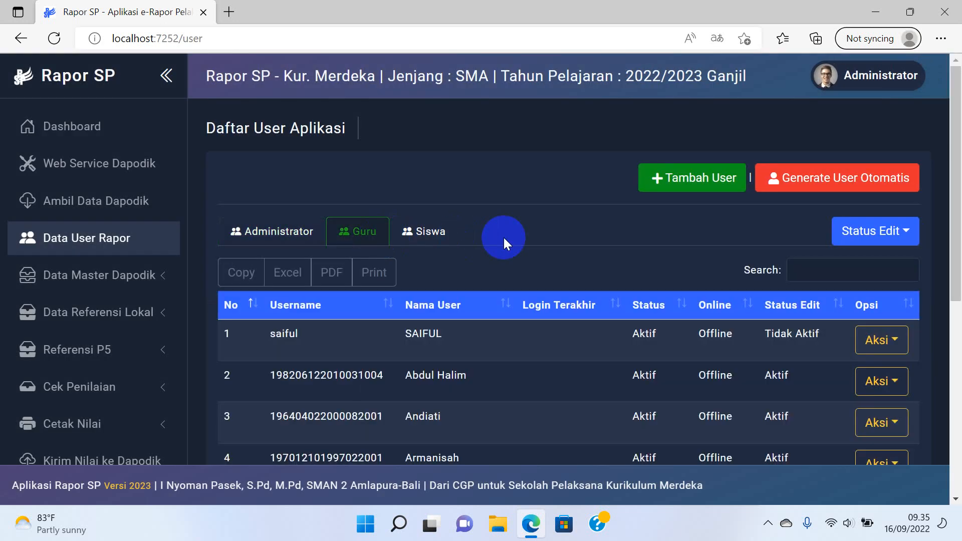
# Search the teacher user list for 'KHA' and select the teacher's username.
pyautogui.scroll(-1, 503, 238)
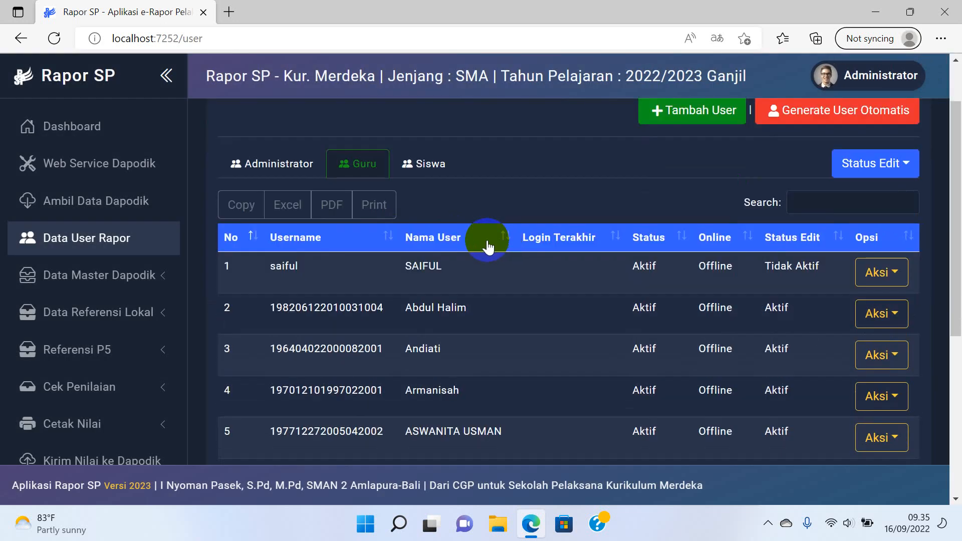
pyautogui.click(131, 282)
pyautogui.click(130, 283)
pyautogui.click(128, 283)
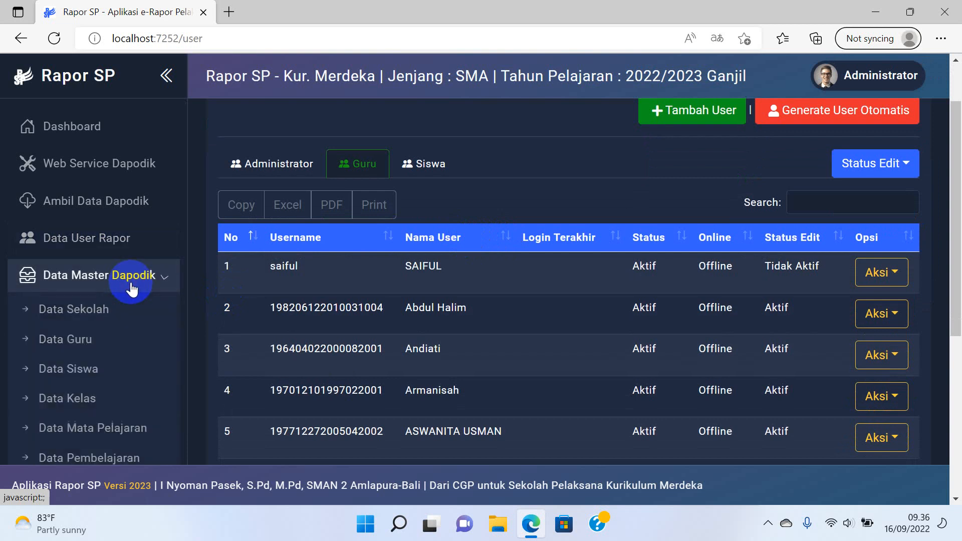
pyautogui.click(129, 287)
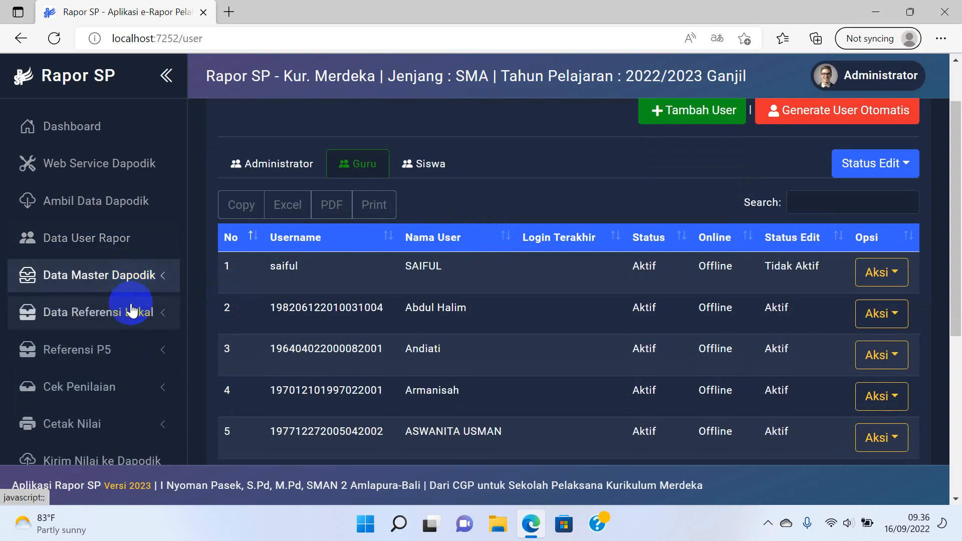
pyautogui.click(128, 313)
pyautogui.click(129, 316)
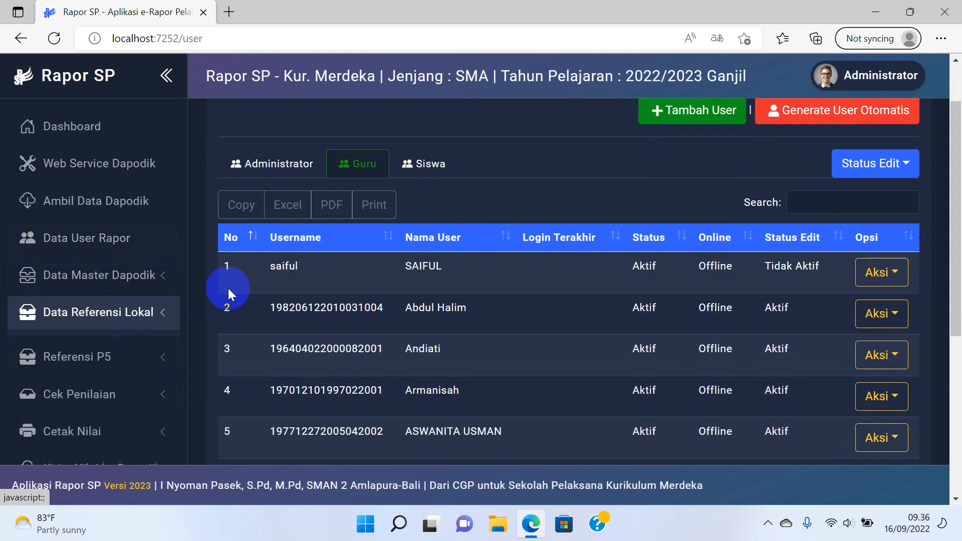
pyautogui.click(797, 202)
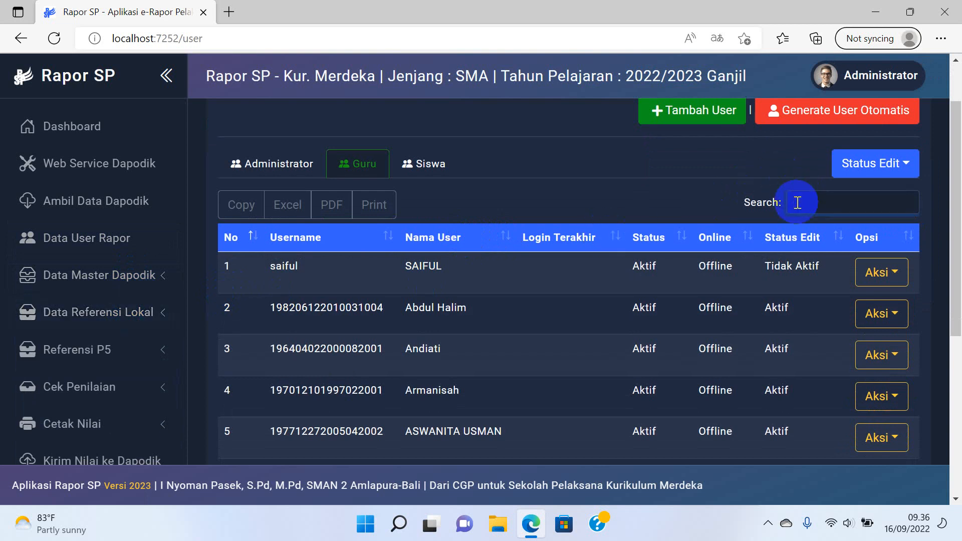
pyautogui.write('KHA')
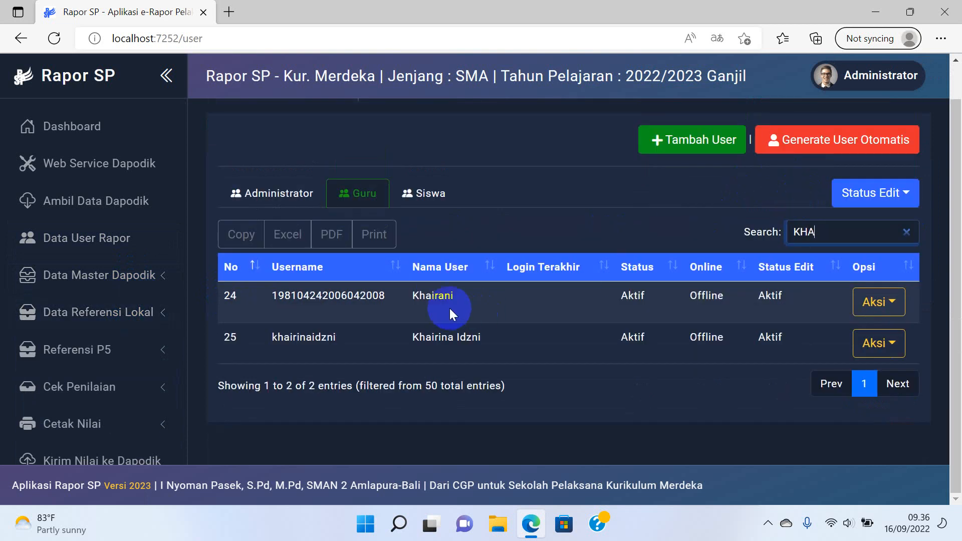
pyautogui.doubleClick(356, 303)
pyautogui.hotkey('ctrl', 'c')
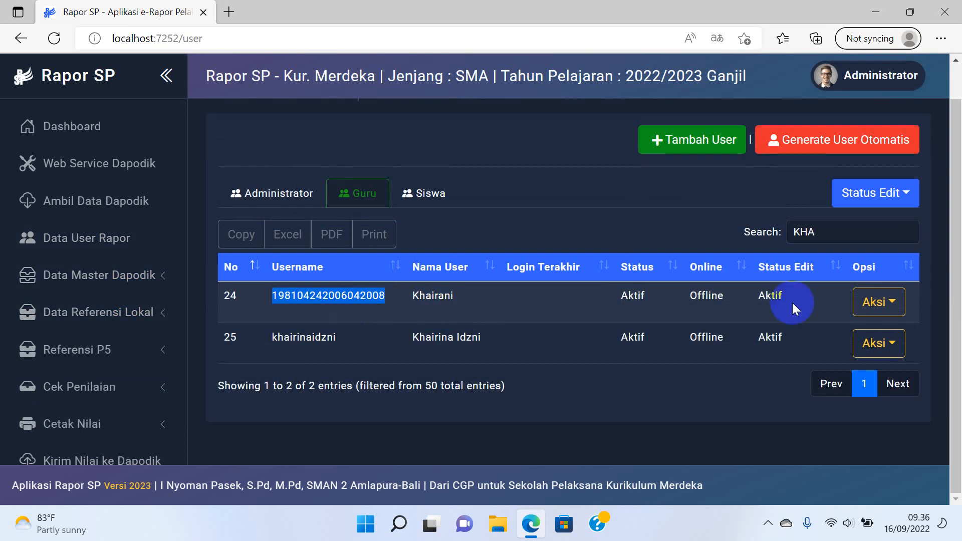
# Activate edit status for teacher accounts and reset this teacher's password to the default.
pyautogui.click(895, 197)
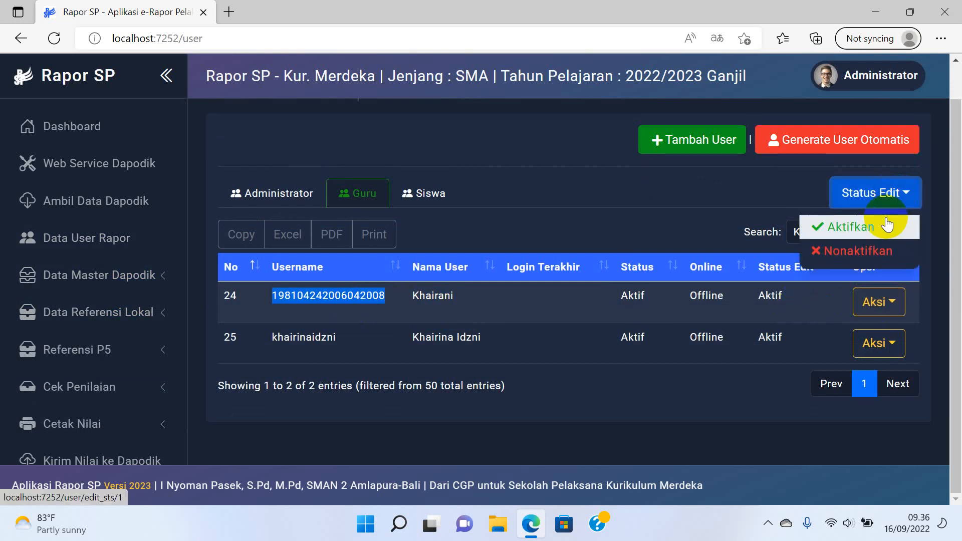
pyautogui.click(888, 225)
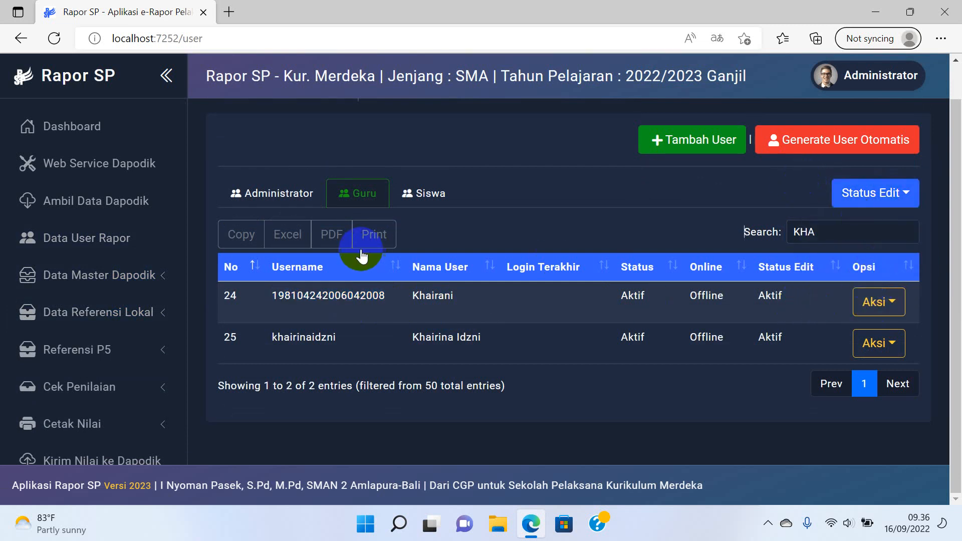
pyautogui.click(880, 303)
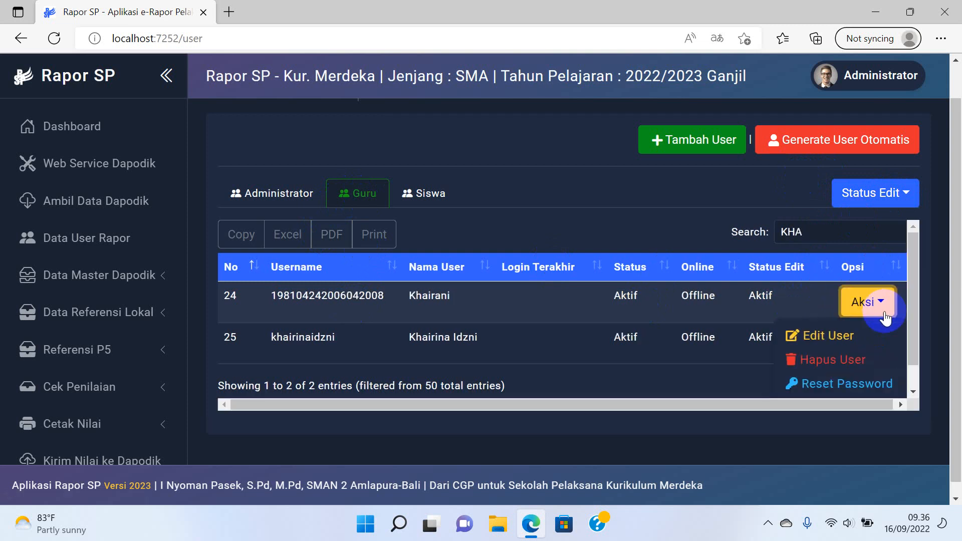
pyautogui.click(828, 394)
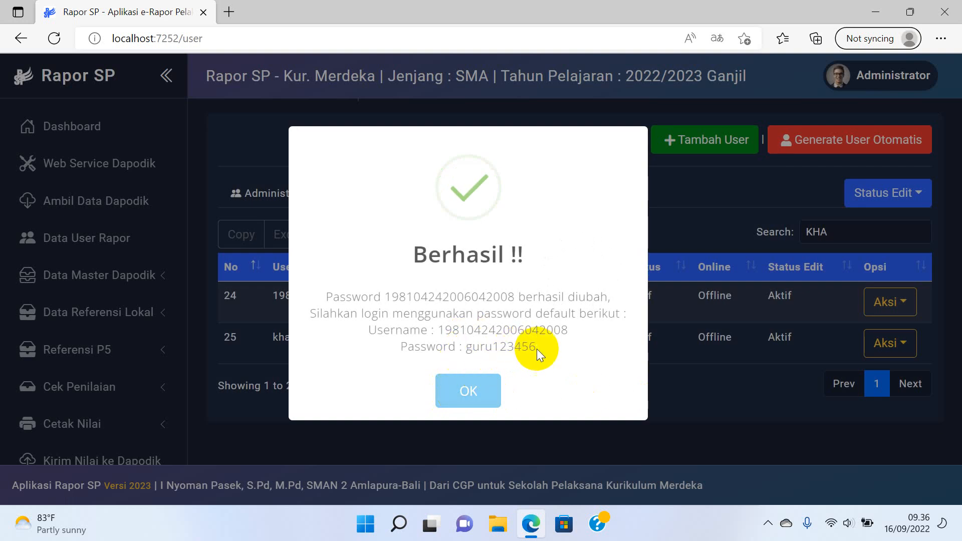
pyautogui.click(465, 388)
pyautogui.scroll(-5, 103, 393)
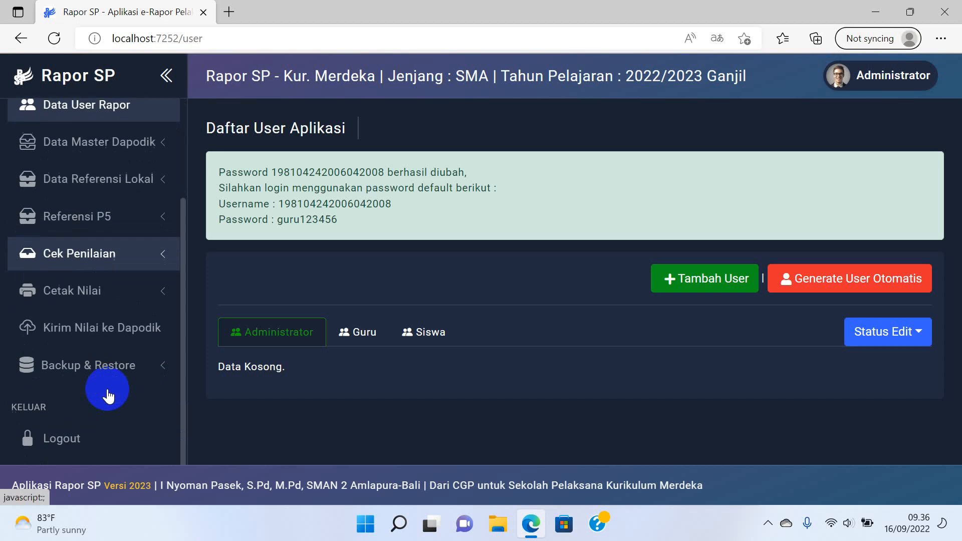
# Log out of the administrator account and try signing in with the teacher's username and password.
pyautogui.click(107, 403)
pyautogui.click(672, 251)
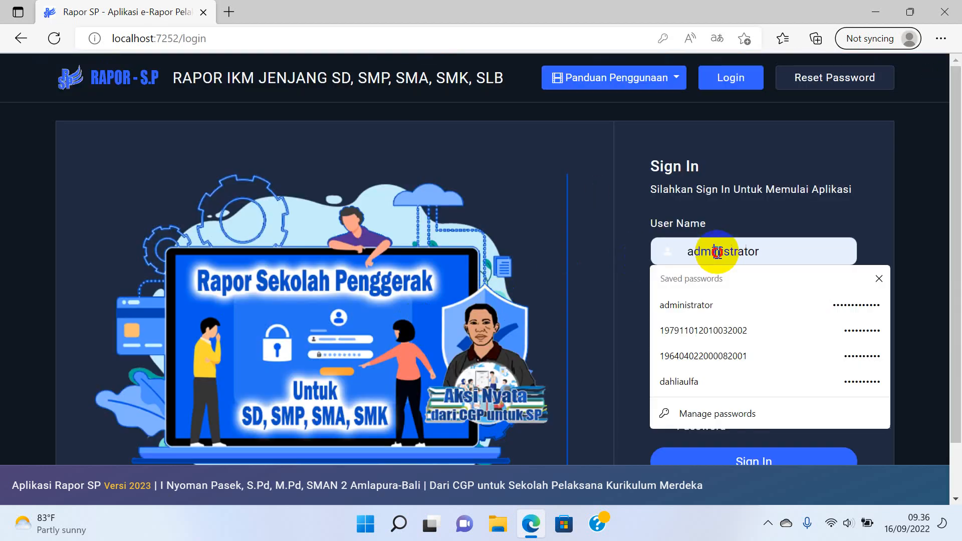
pyautogui.doubleClick(720, 252)
pyautogui.hotkey('ctrl', 'v')
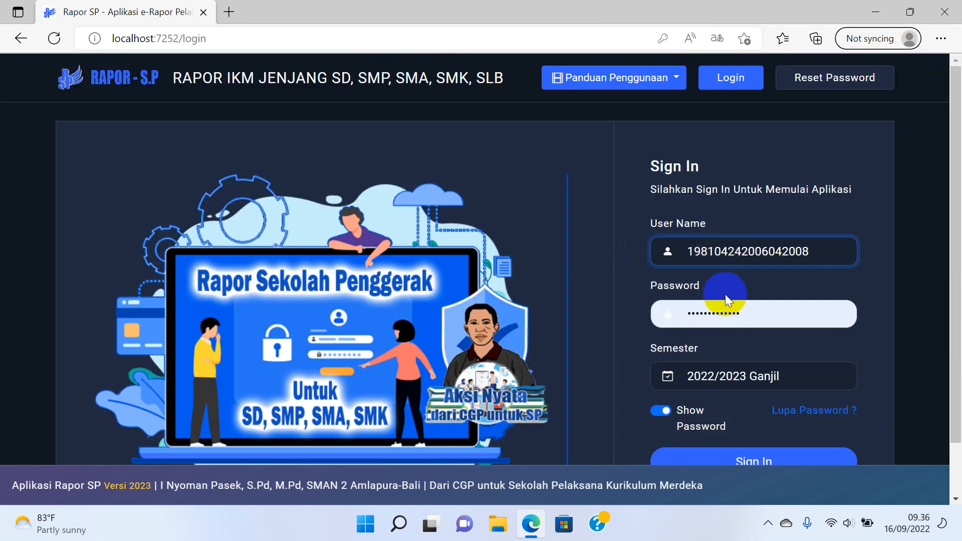
pyautogui.click(724, 313)
pyautogui.doubleClick(725, 313)
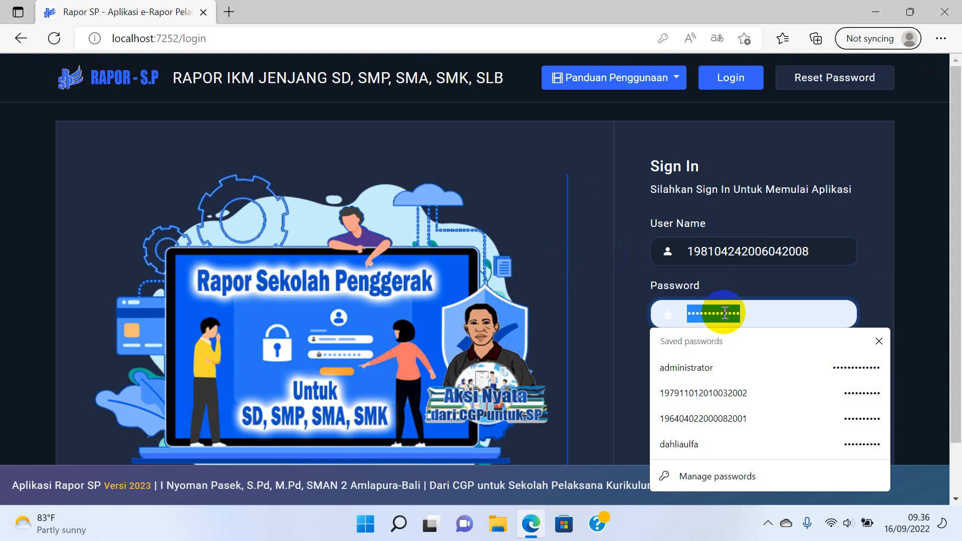
pyautogui.write('•••••••')
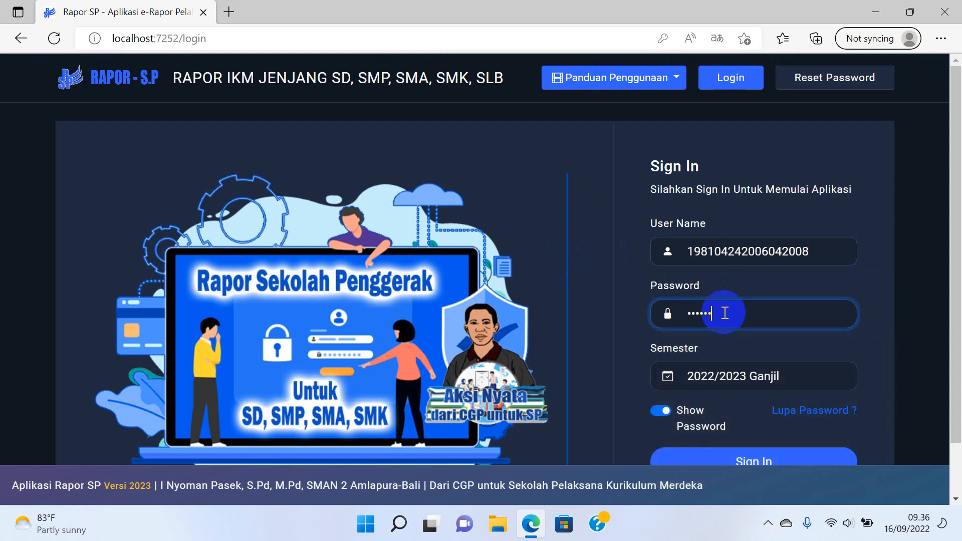
pyautogui.write('••')
pyautogui.scroll(-1, 724, 315)
pyautogui.click(762, 397)
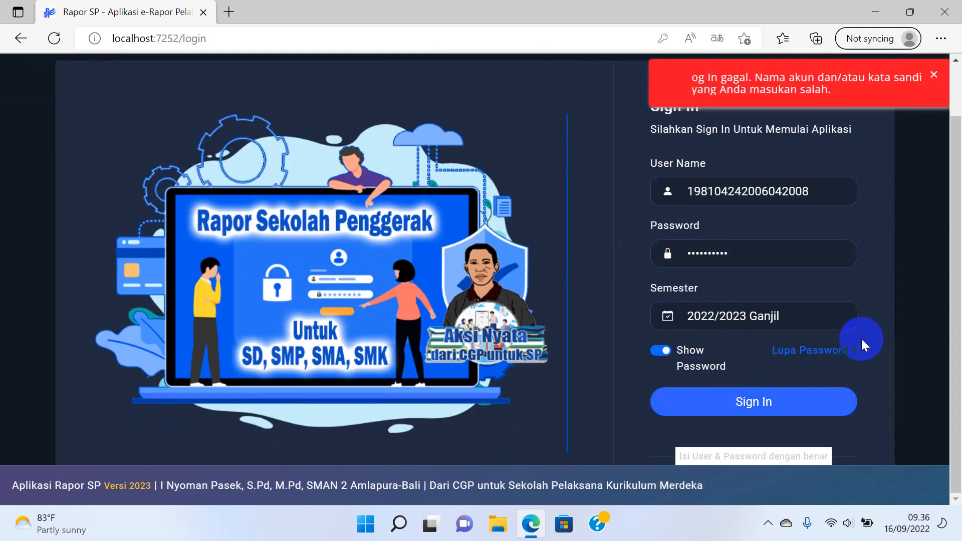
# Re-enter the teacher's correct password, sign in, and enter SMAN 11 BANDA ACEH.
pyautogui.click(756, 261)
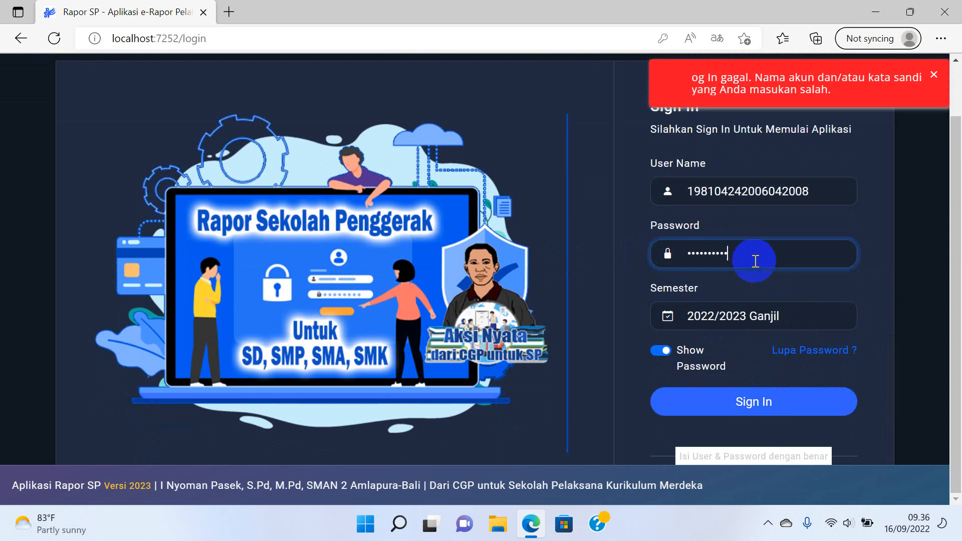
pyautogui.hotkey('ctrl', 'a')
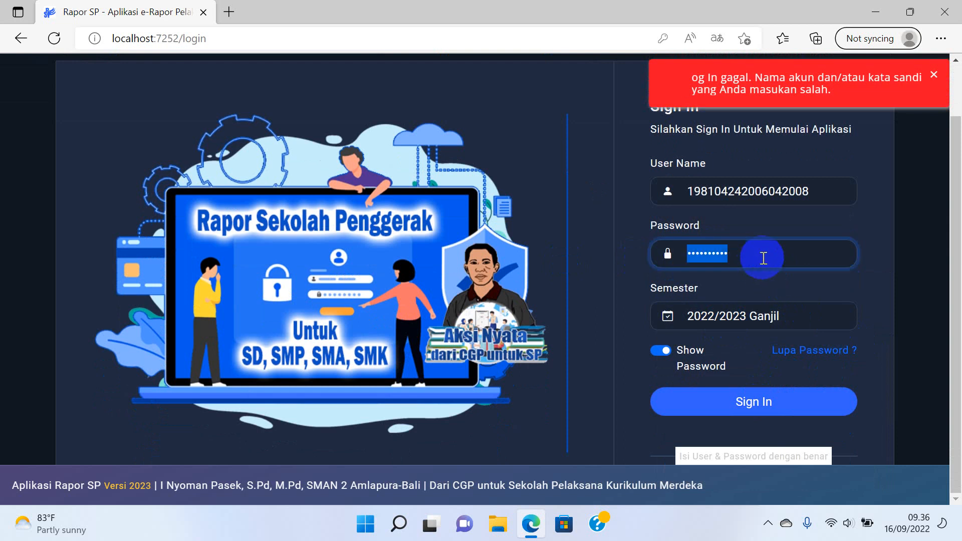
pyautogui.press('BackSpace')
pyautogui.write('••••••••••')
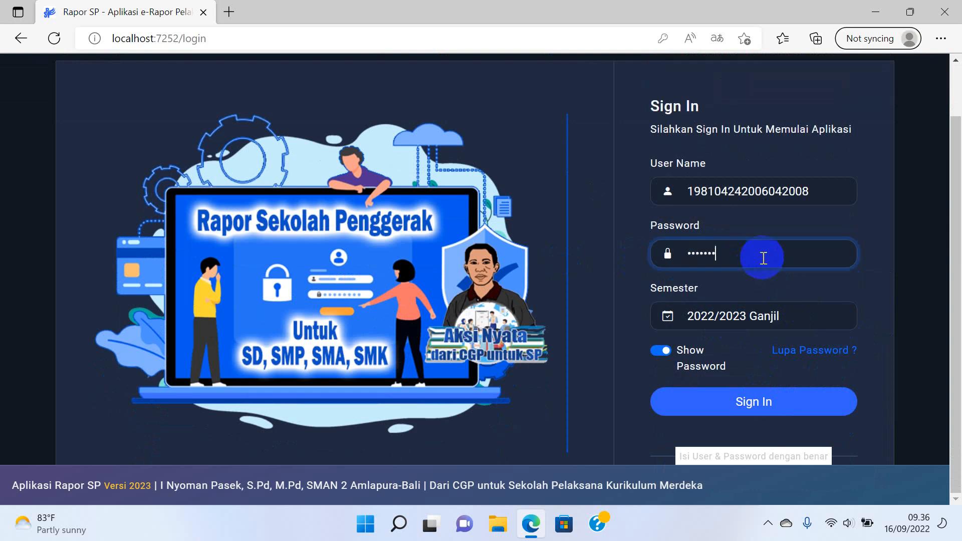
pyautogui.click(757, 404)
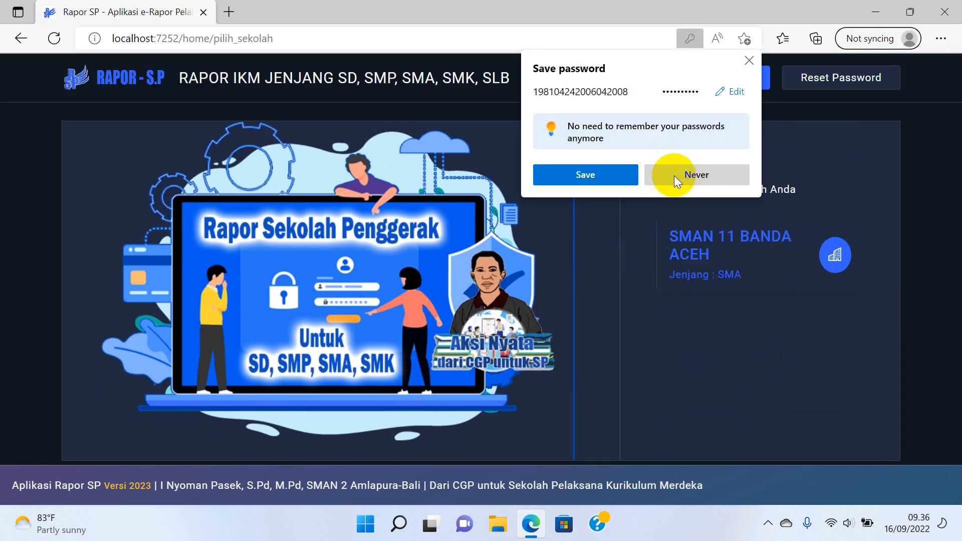
pyautogui.click(675, 176)
pyautogui.click(706, 248)
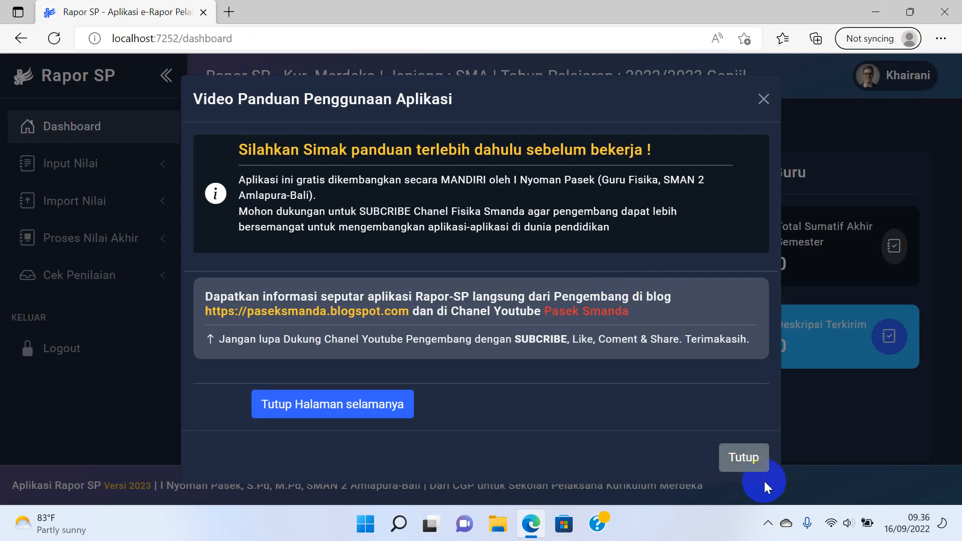
# Close the usage guide and expand Input Nilai and Import Nilai in the sidebar.
pyautogui.click(759, 460)
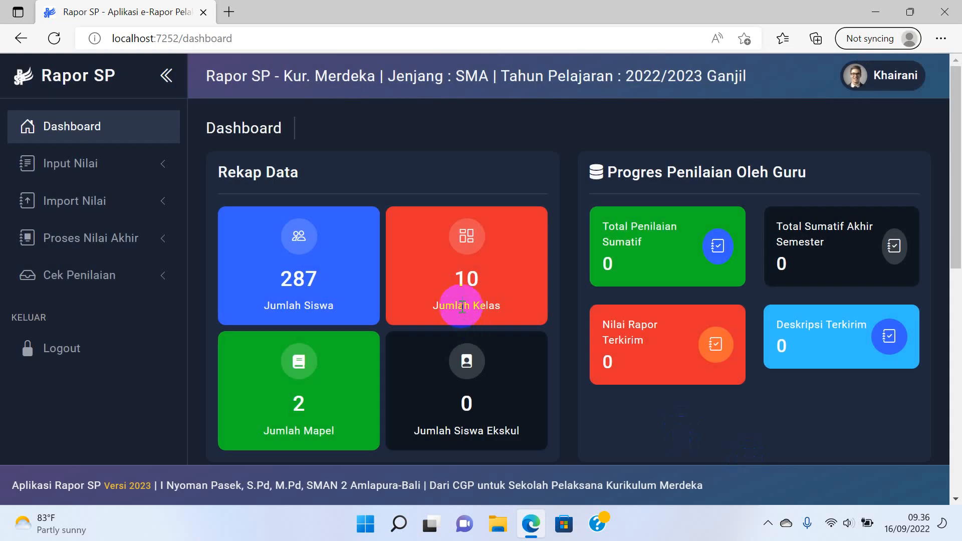
pyautogui.click(129, 179)
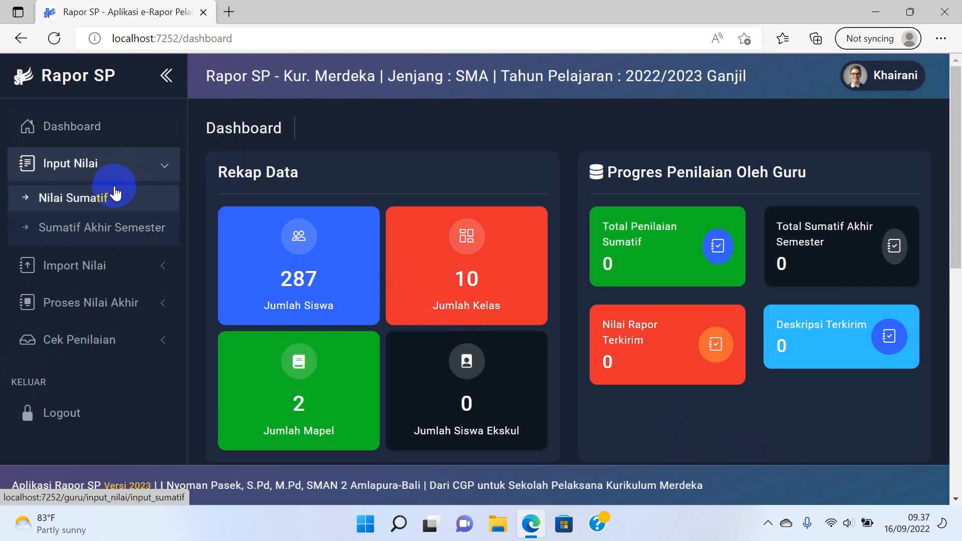
pyautogui.click(74, 267)
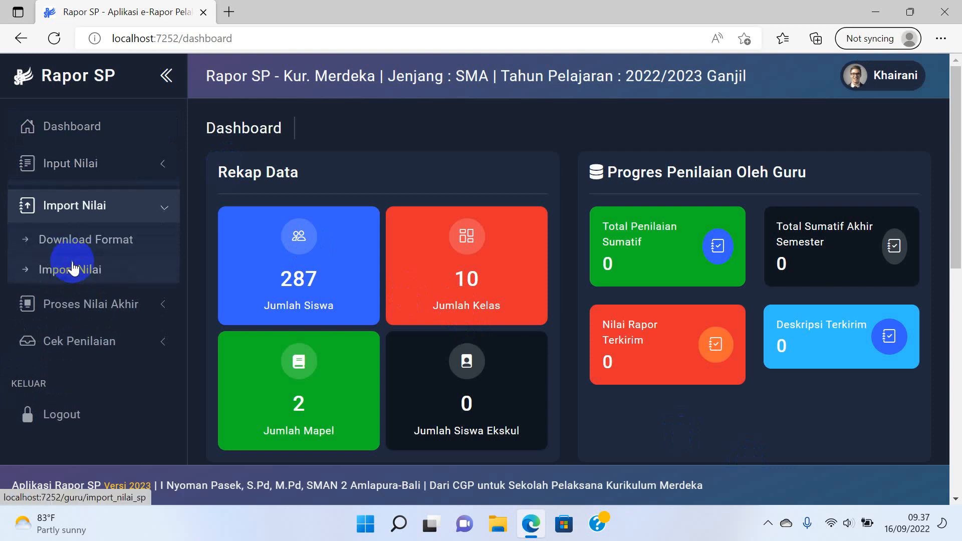
# Set the Download Format page to Kelas X-4, Bahasa Inggris, Semester 1, and 3 summative assessments.
pyautogui.click(95, 235)
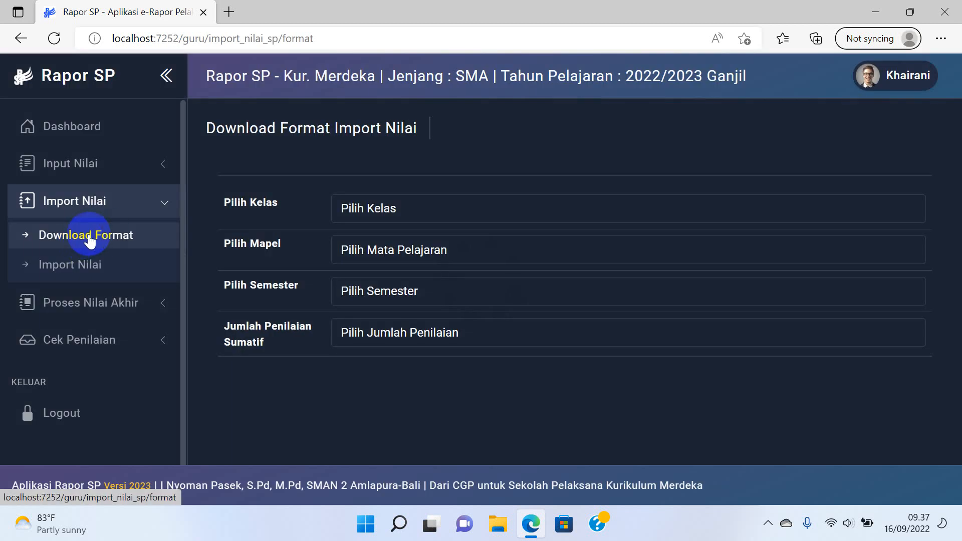
pyautogui.click(403, 212)
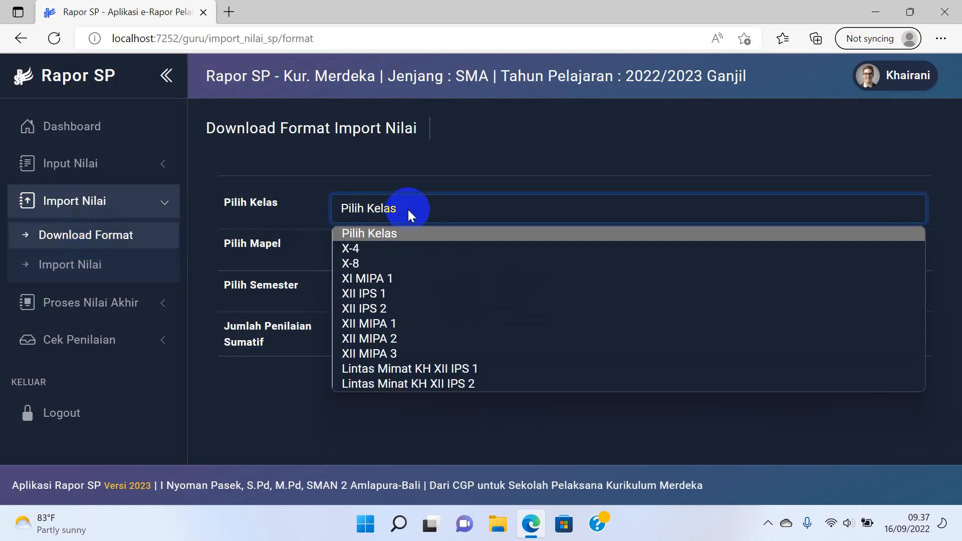
pyautogui.click(384, 253)
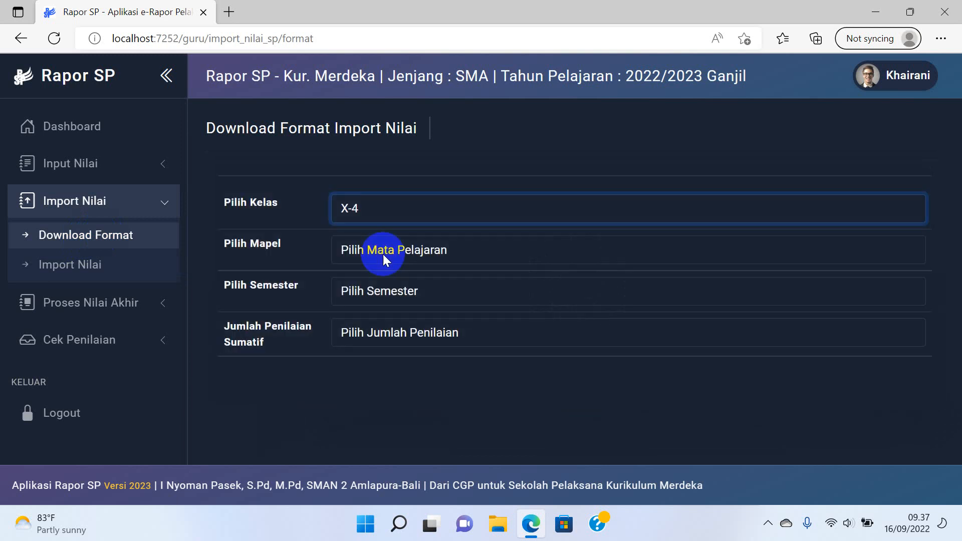
pyautogui.click(383, 254)
pyautogui.click(383, 290)
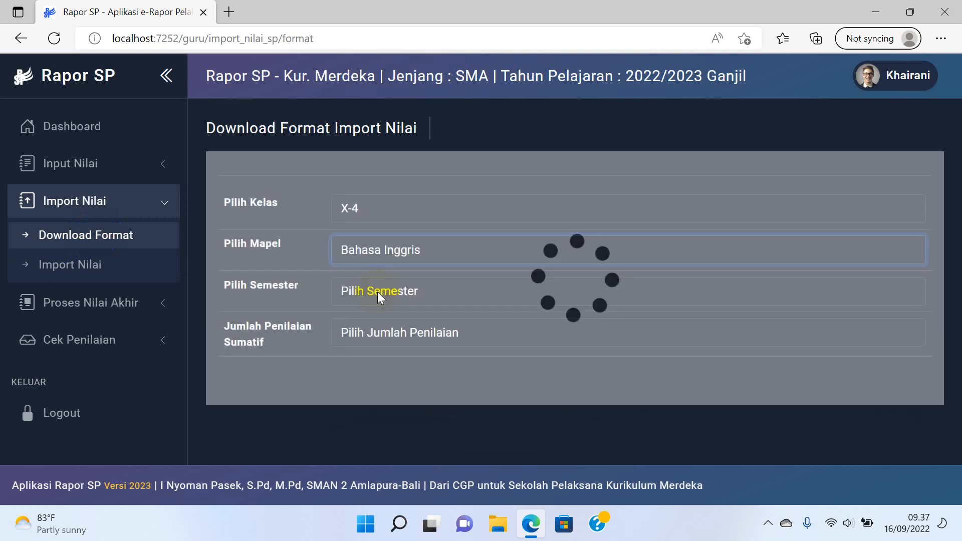
pyautogui.click(379, 295)
pyautogui.click(369, 332)
pyautogui.click(370, 334)
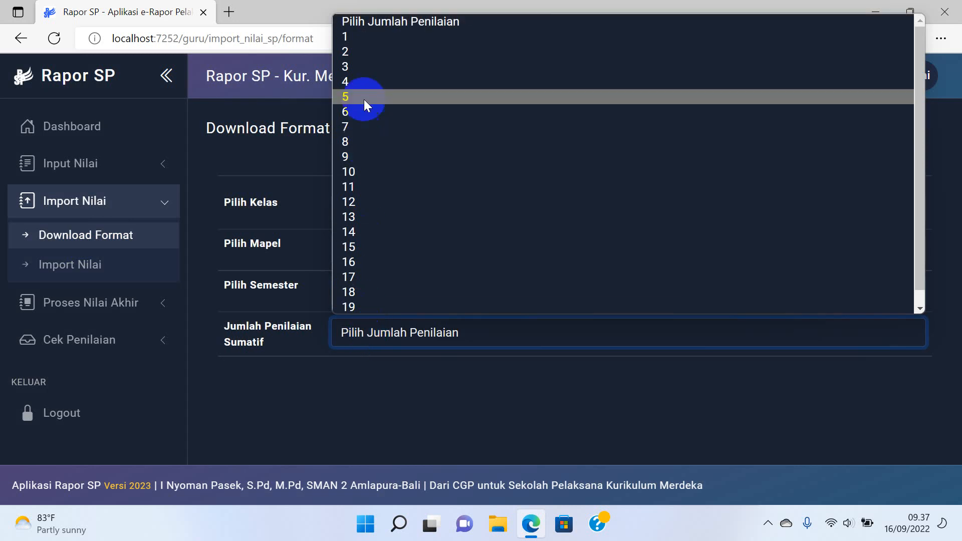
pyautogui.click(369, 70)
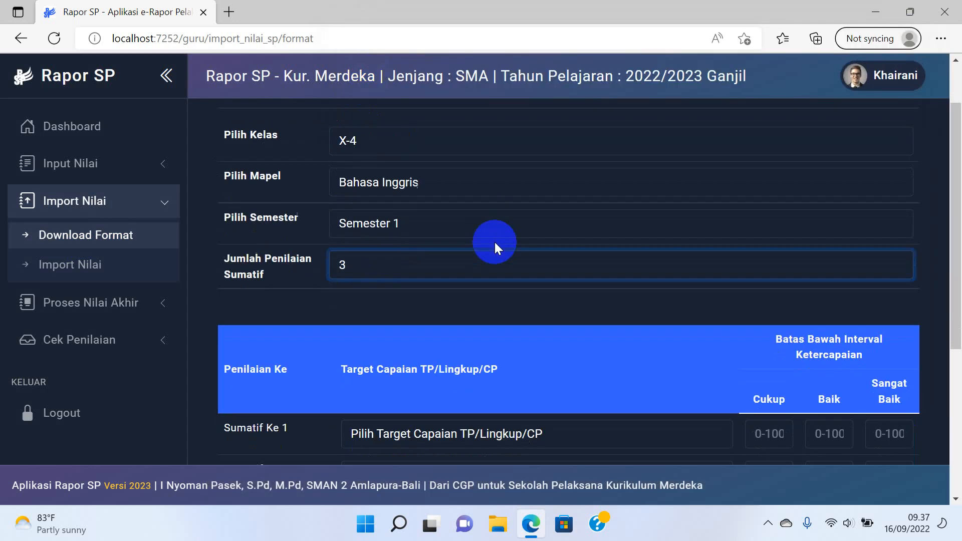
pyautogui.scroll(-3, 494, 240)
pyautogui.click(484, 301)
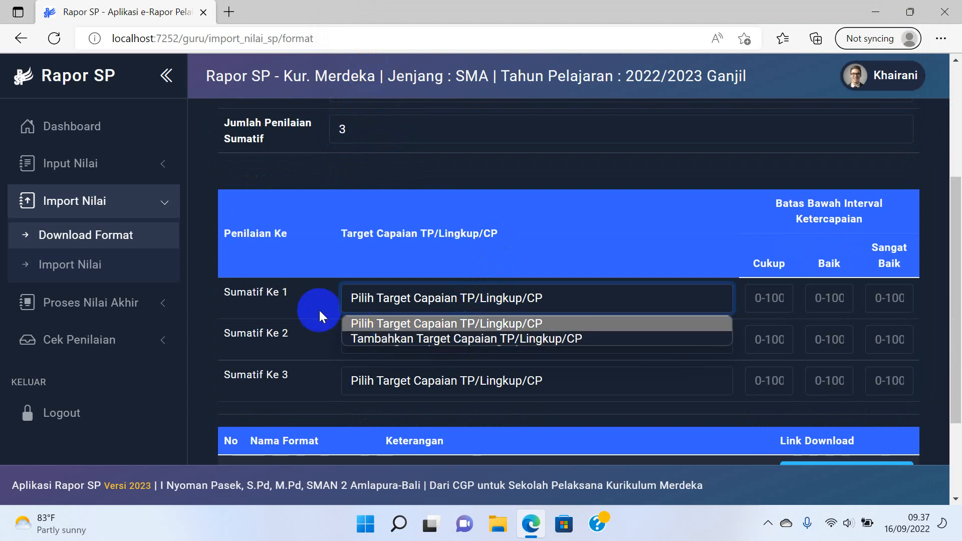
# Add learning target code 1 'reading' from the Sumatif Ke 1 dropdown.
pyautogui.click(303, 296)
pyautogui.click(410, 300)
pyautogui.click(410, 335)
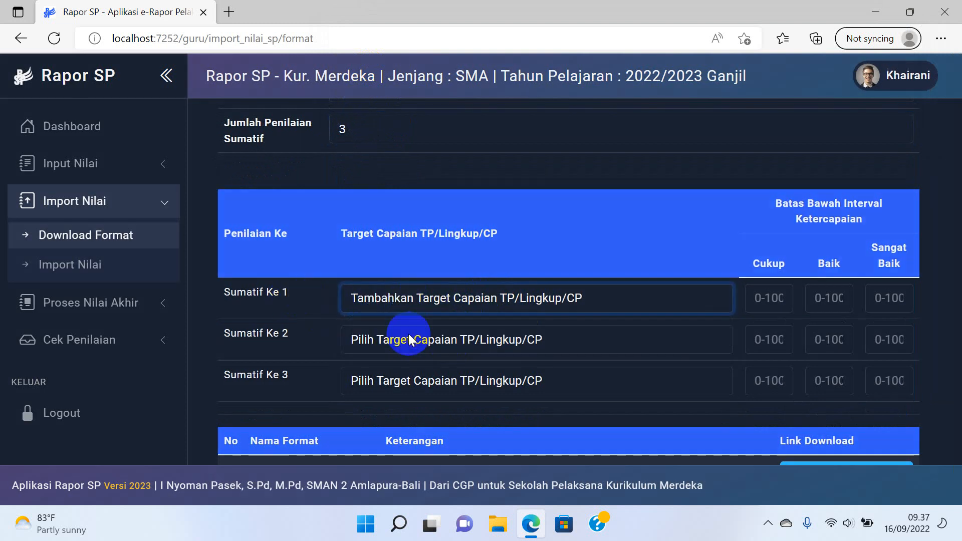
pyautogui.click(511, 152)
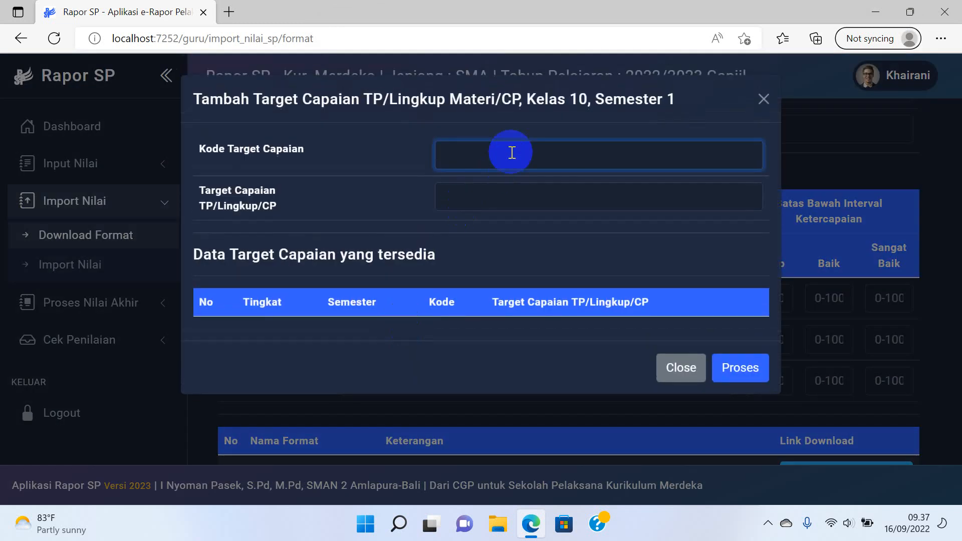
pyautogui.write('1')
pyautogui.click(505, 189)
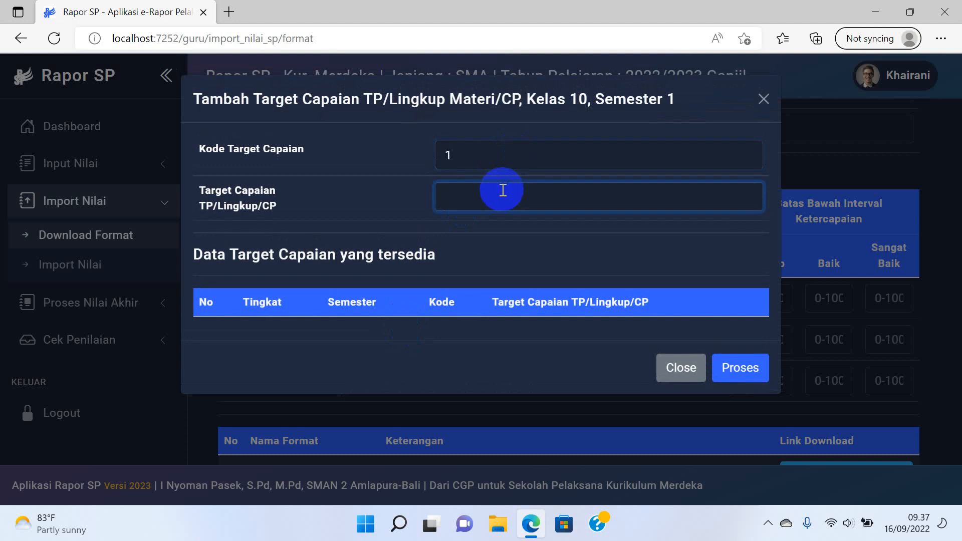
pyautogui.write('reading')
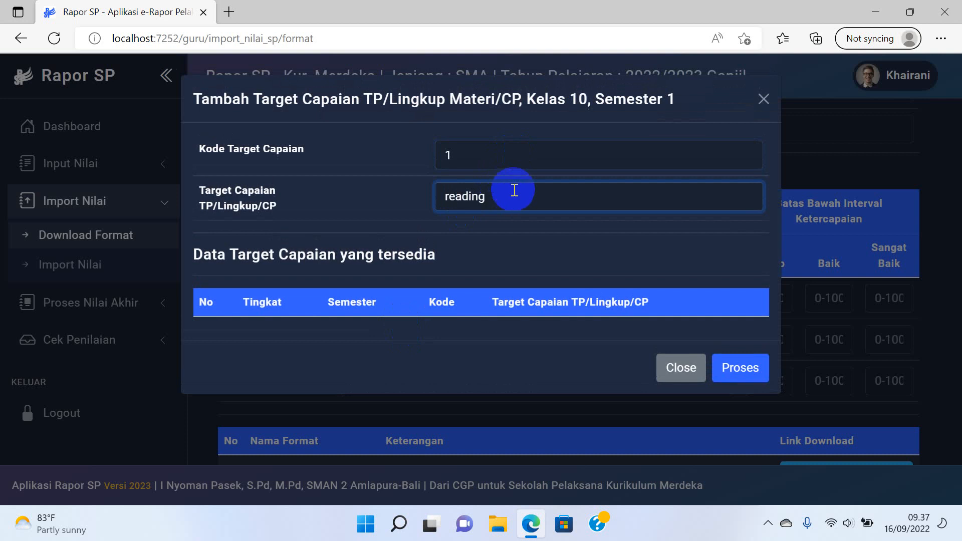
pyautogui.click(737, 366)
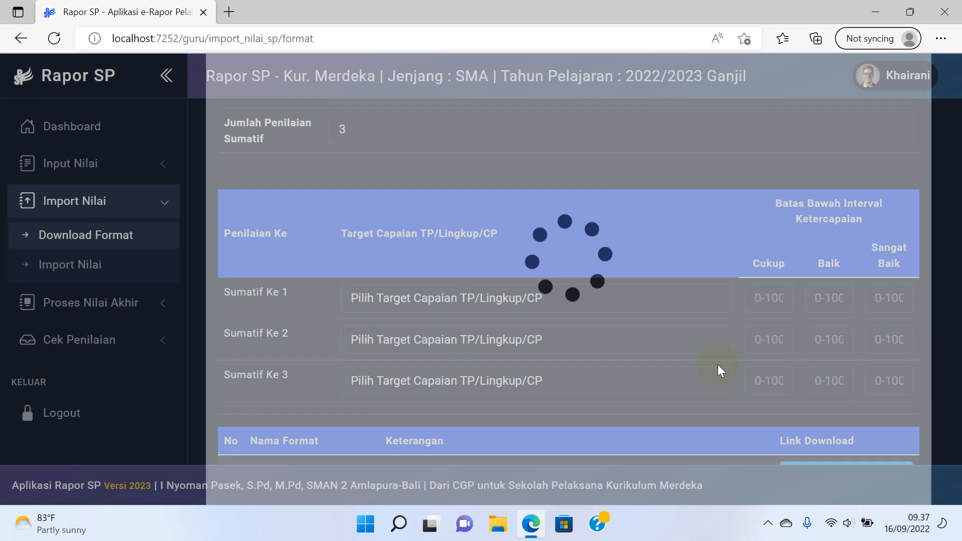
pyautogui.scroll(-2, 644, 360)
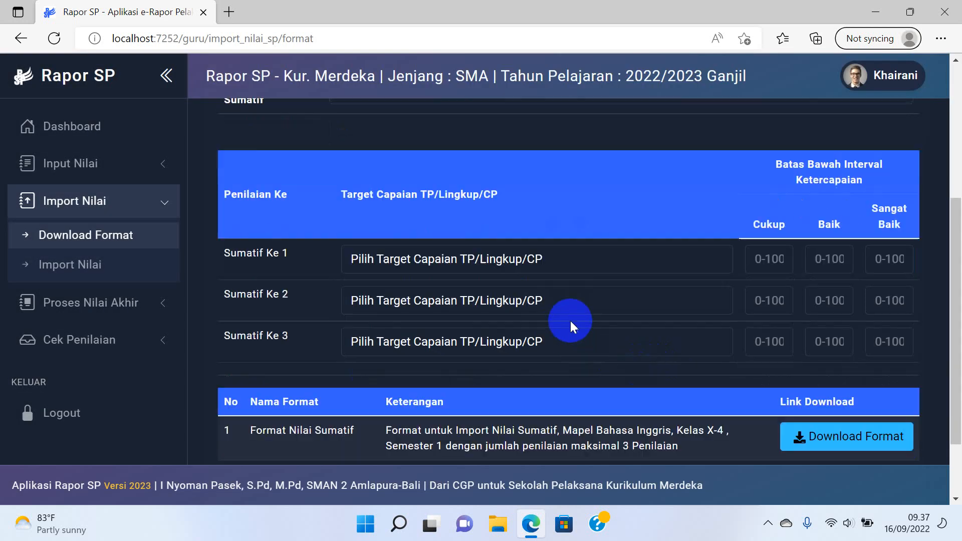
pyautogui.scroll(2, 570, 321)
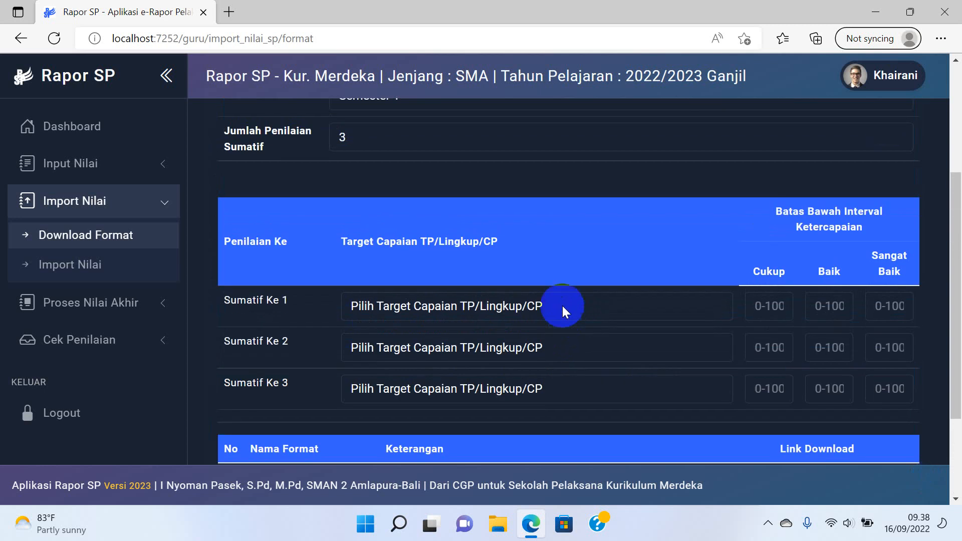
# Add learning target code 2 'listening' from the Sumatif Ke 2 dropdown.
pyautogui.click(562, 303)
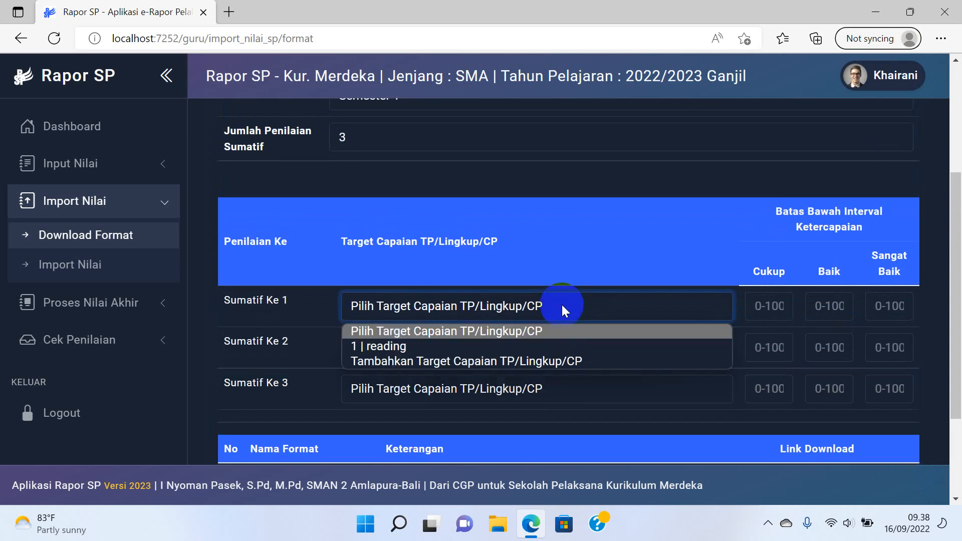
pyautogui.click(236, 338)
pyautogui.click(397, 347)
pyautogui.click(378, 403)
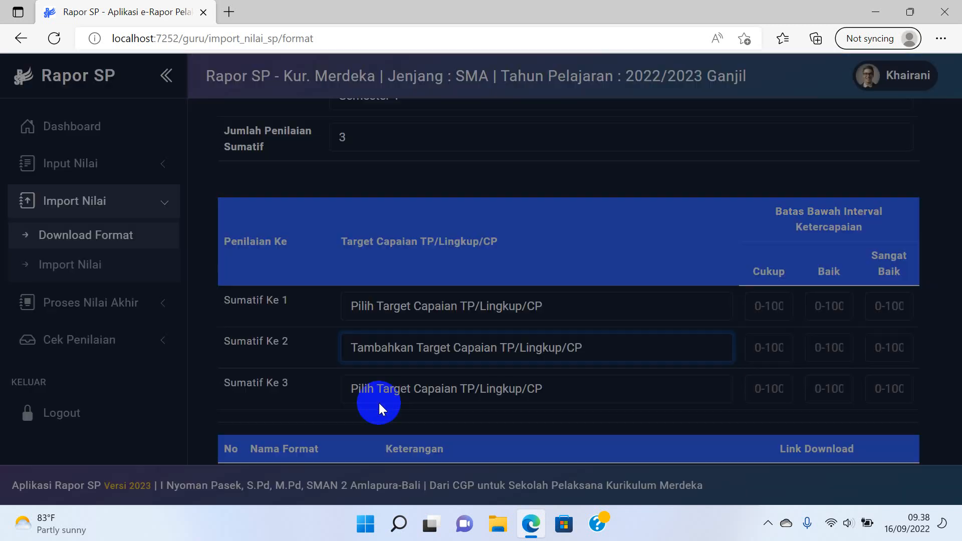
pyautogui.click(474, 159)
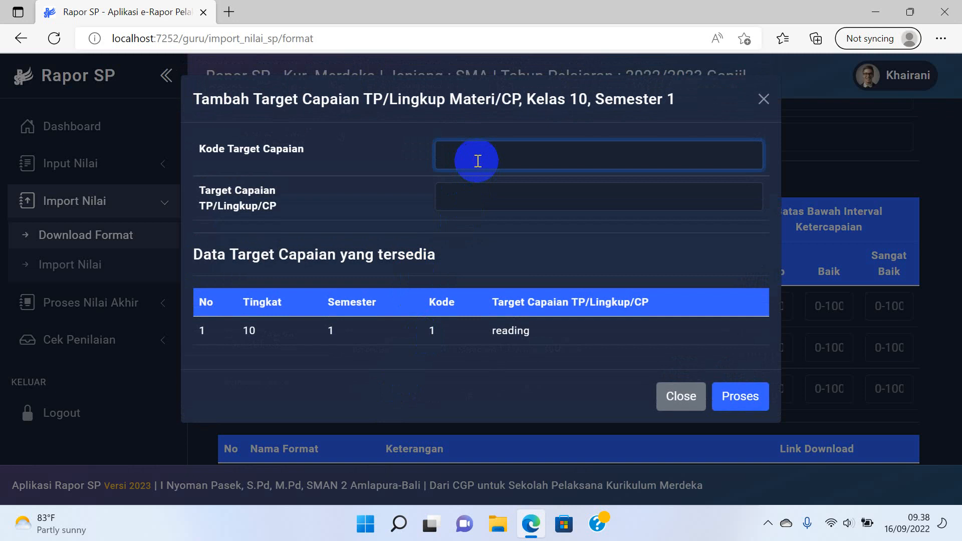
pyautogui.write('2')
pyautogui.click(477, 194)
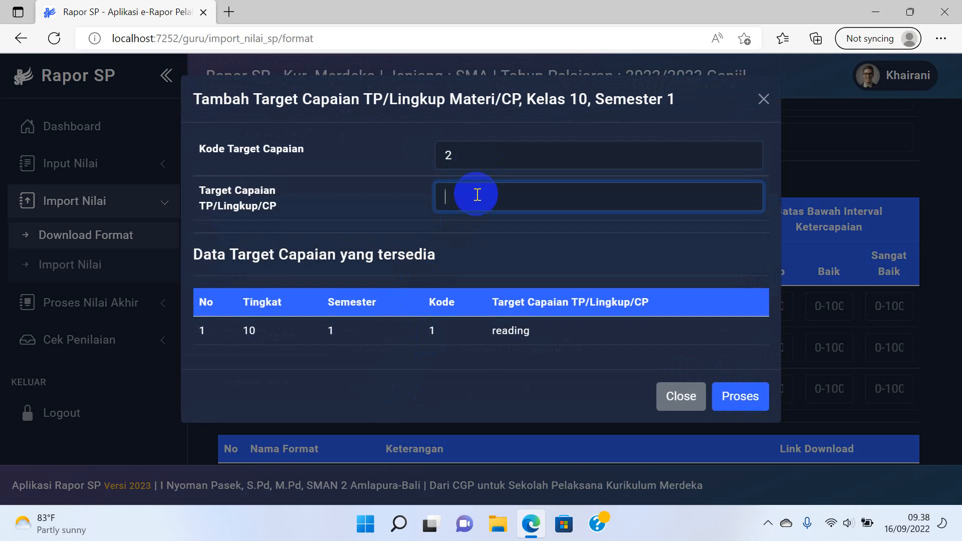
pyautogui.write('listening')
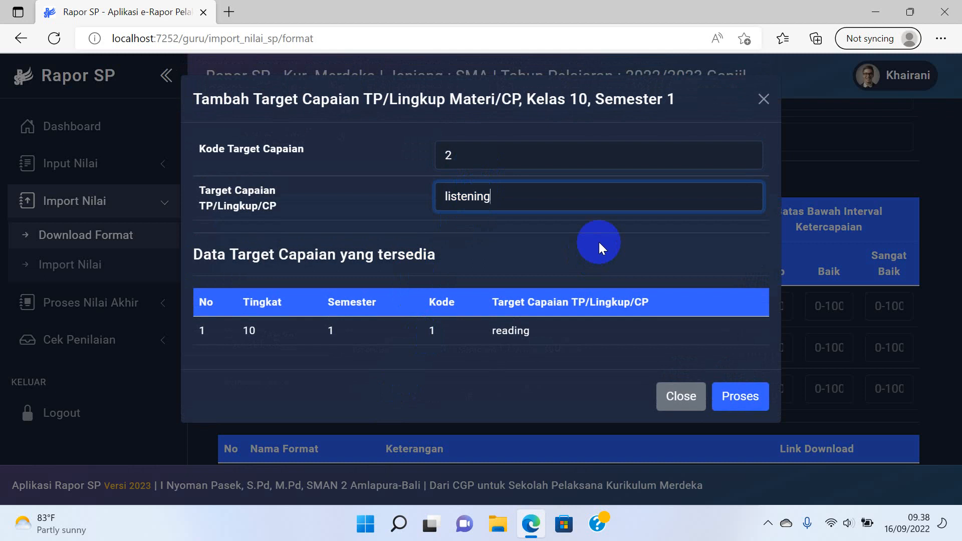
pyautogui.click(727, 393)
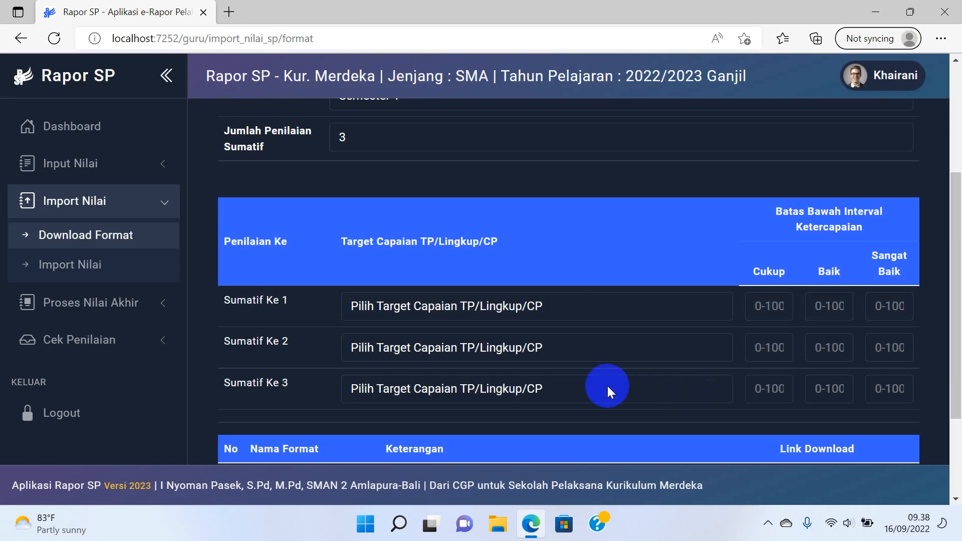
# Add learning target code 3 'writing' from the Sumatif Ke 3 dropdown.
pyautogui.click(604, 387)
pyautogui.click(481, 458)
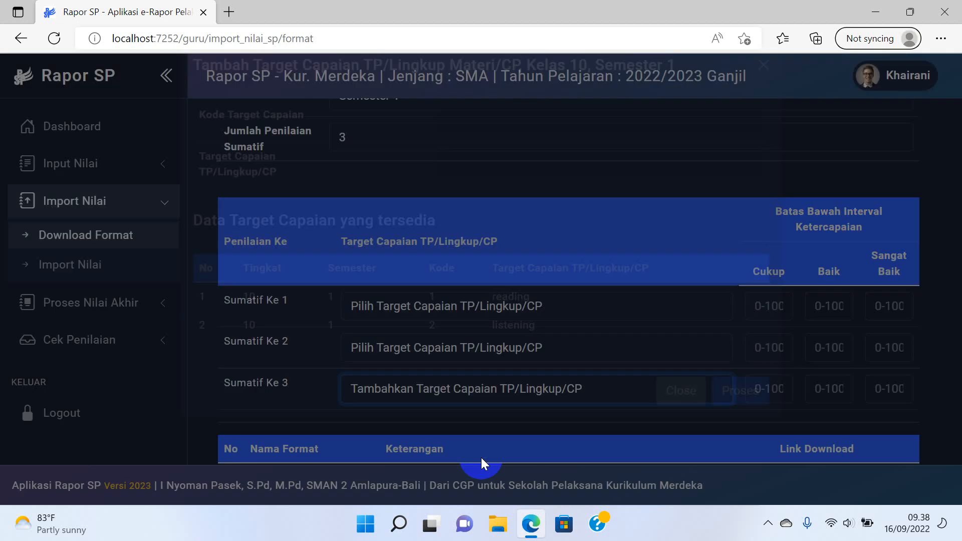
pyautogui.click(535, 150)
pyautogui.write('3')
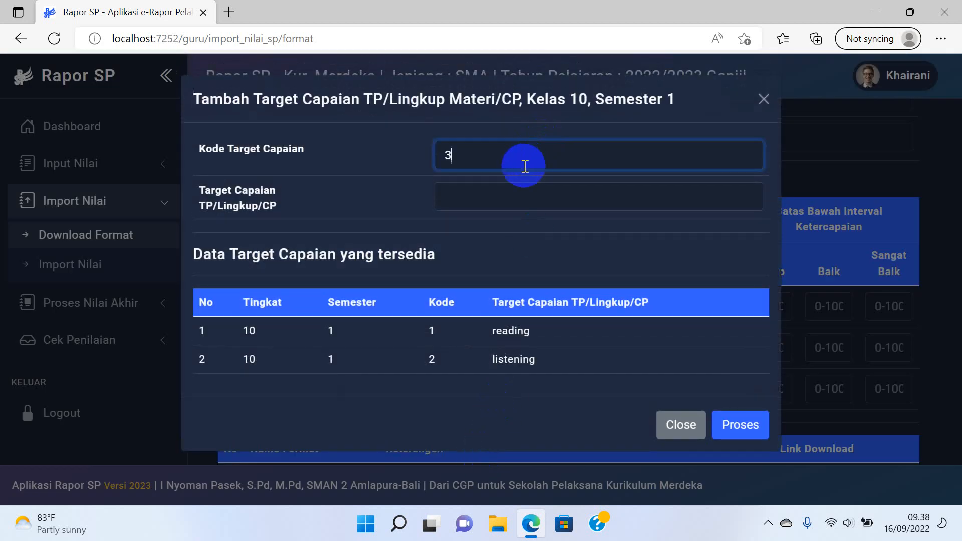
pyautogui.click(498, 187)
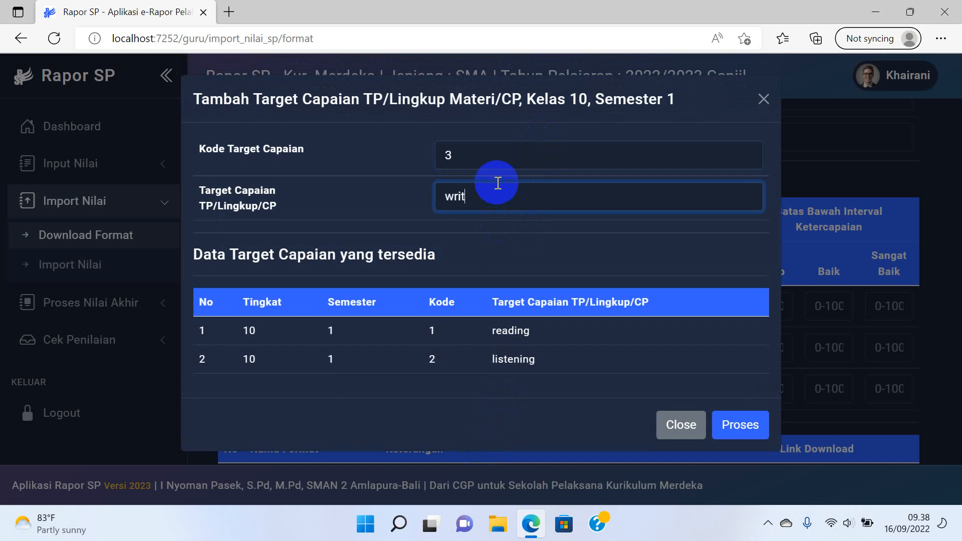
pyautogui.write('writing')
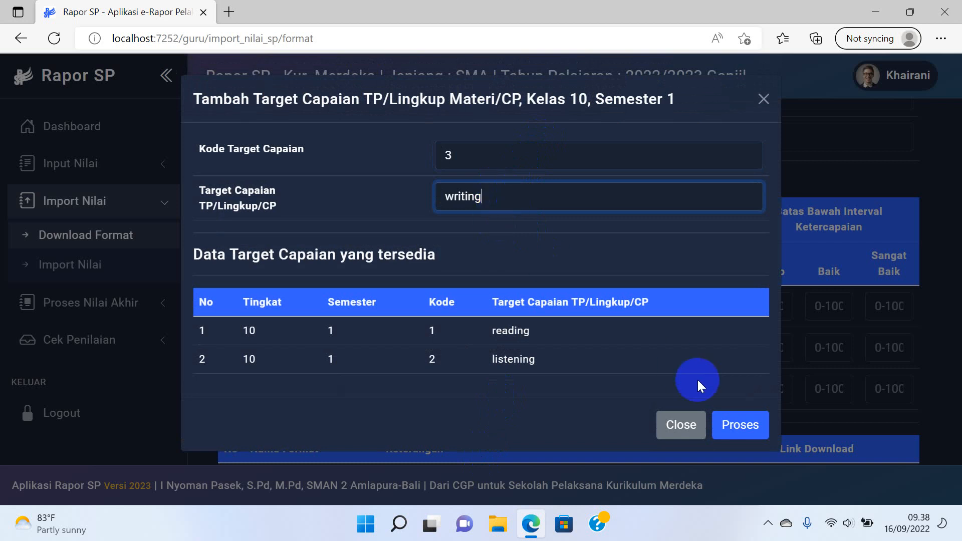
pyautogui.click(739, 425)
pyautogui.scroll(-3, 601, 314)
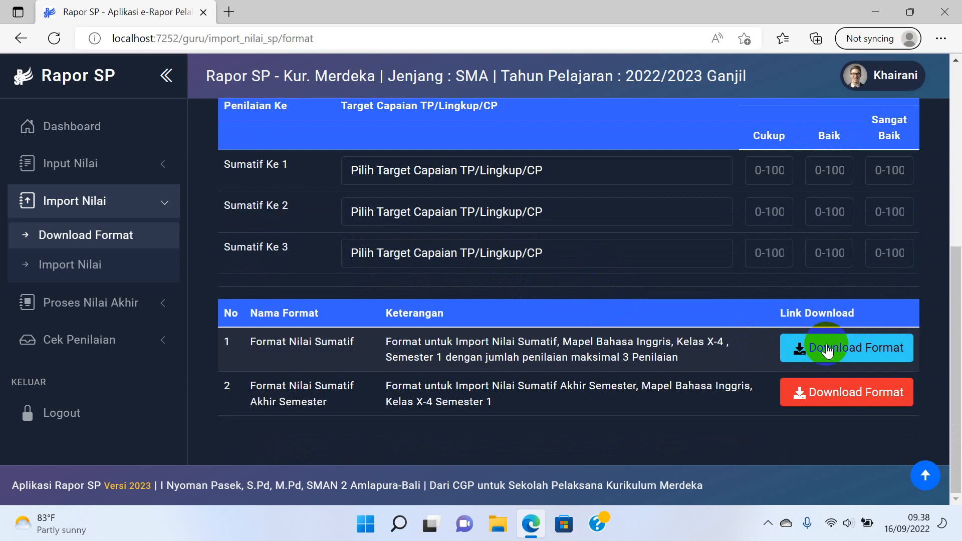
# Assign '1 | reading', '2 | listening' and '3 | writing' to Sumatif Ke 1, 2 and 3.
pyautogui.click(827, 349)
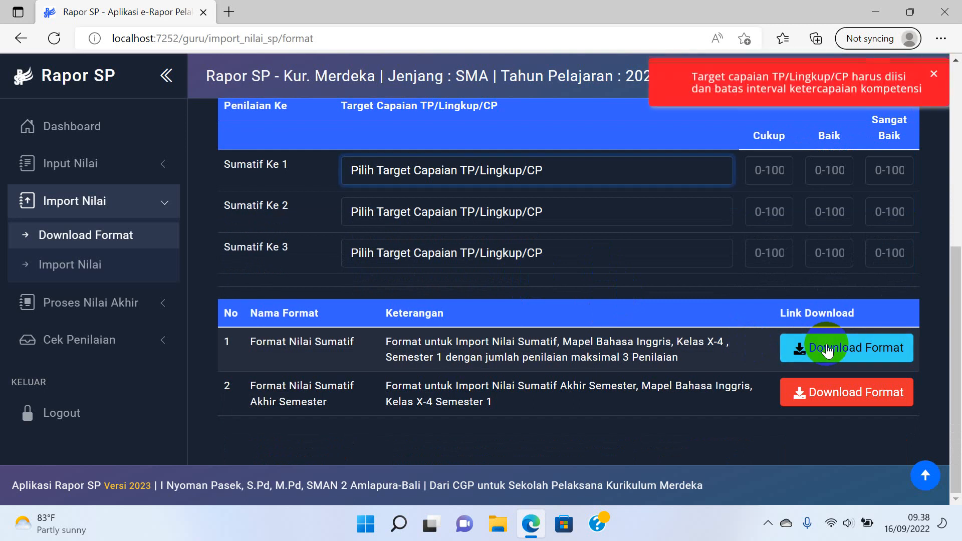
pyautogui.click(595, 170)
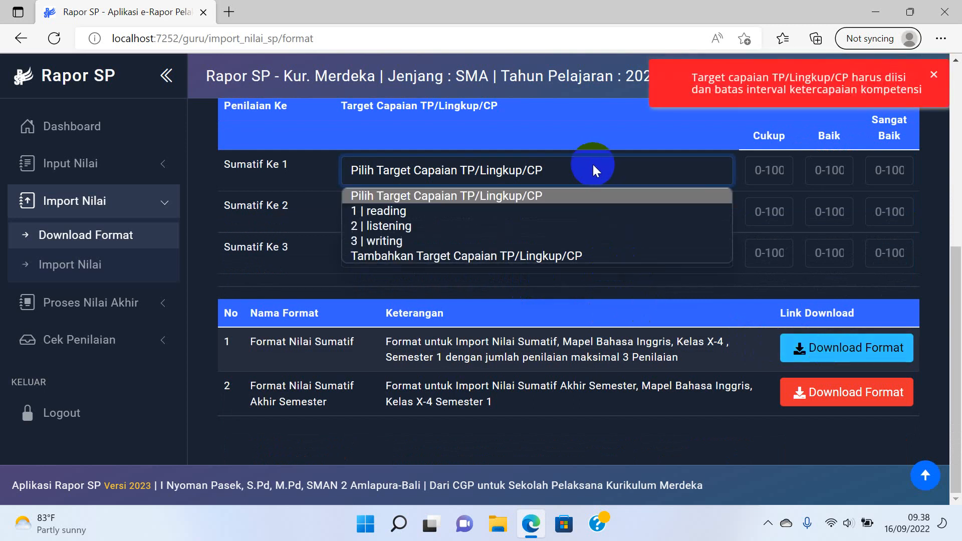
pyautogui.click(451, 210)
pyautogui.click(449, 212)
pyautogui.click(408, 266)
pyautogui.click(418, 248)
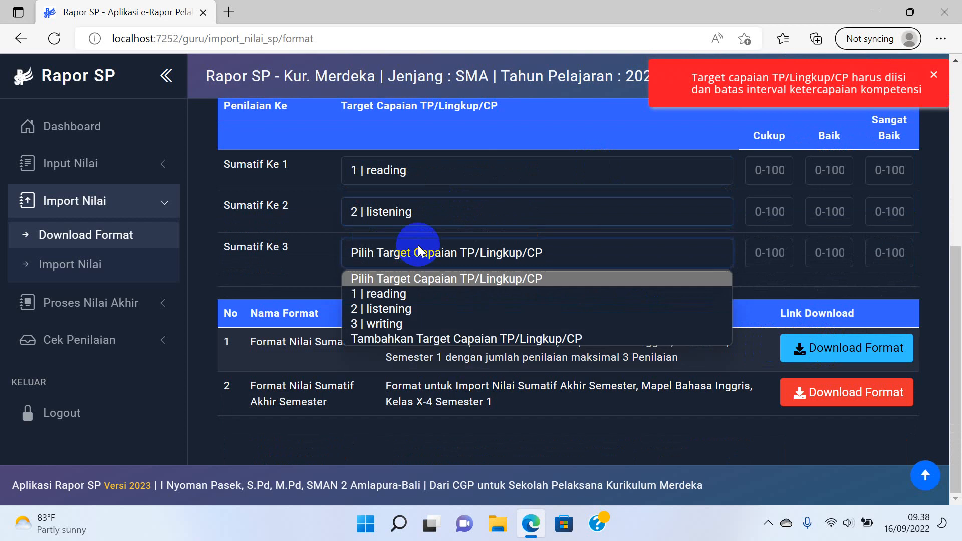
pyautogui.click(376, 326)
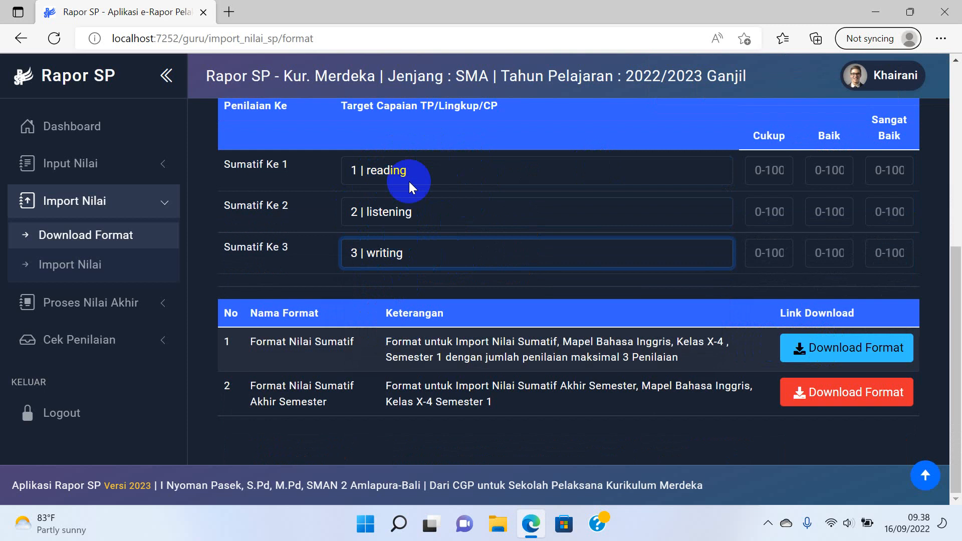
pyautogui.click(847, 348)
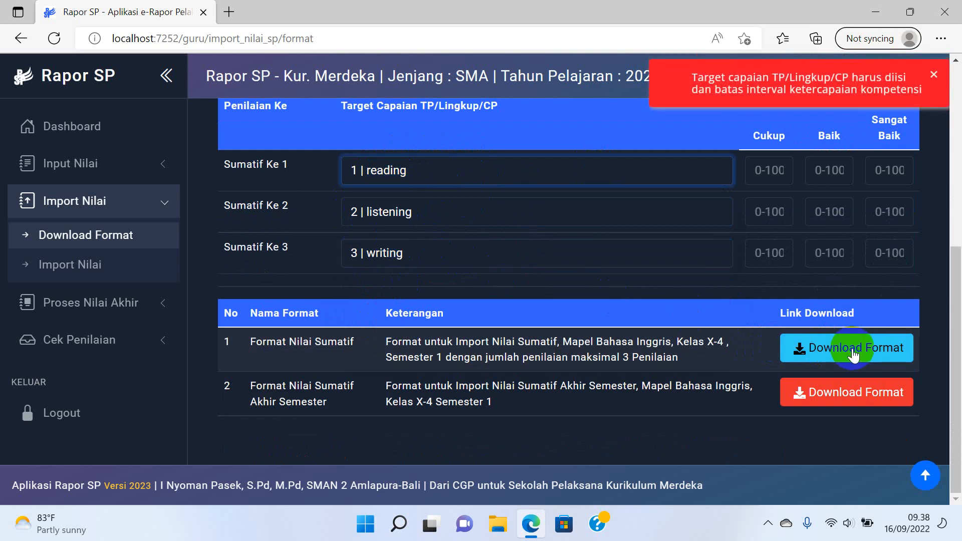
pyautogui.scroll(3, 598, 293)
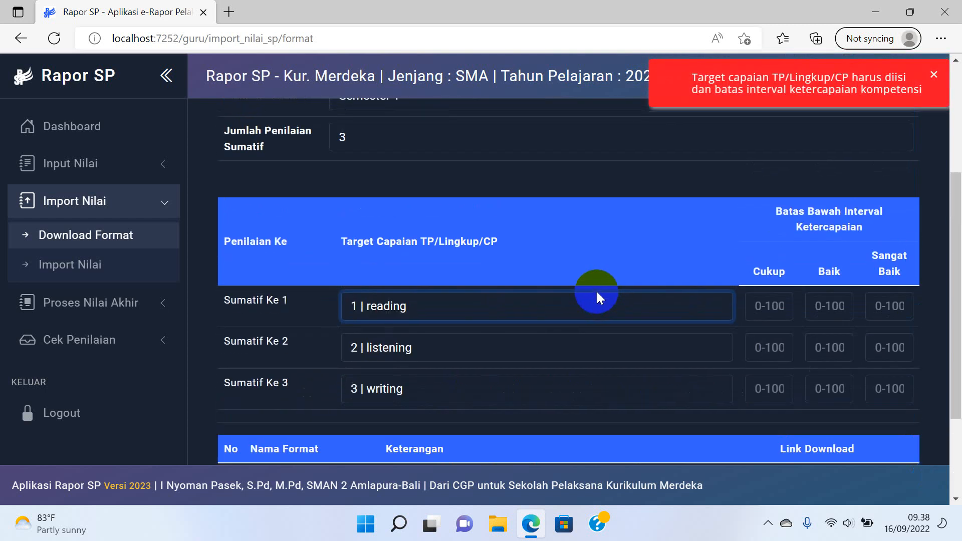
# Give Sumatif Ke 1 thresholds Cukup 75, Baik 85 and Sangat Baik 95.
pyautogui.click(763, 304)
pyautogui.click(769, 304)
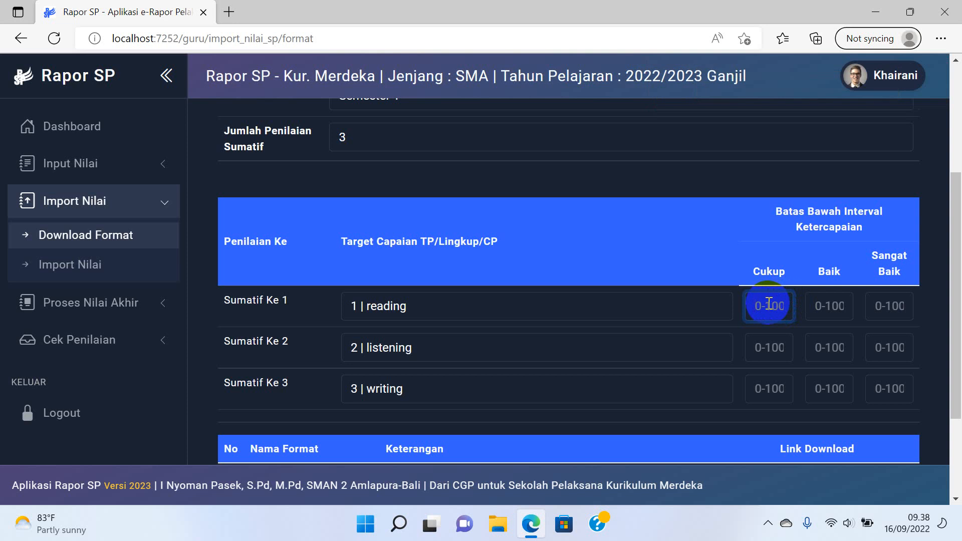
pyautogui.write('75')
pyautogui.click(832, 307)
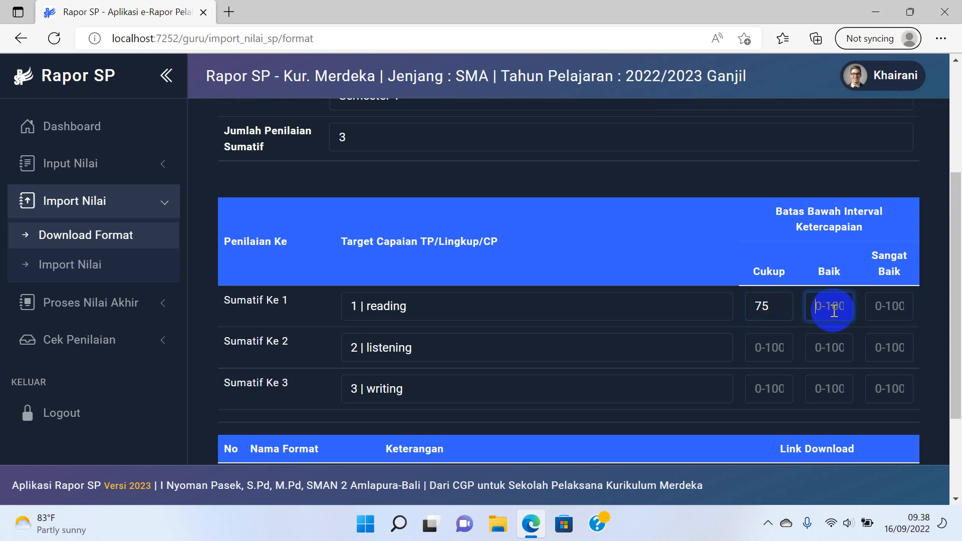
pyautogui.write('85')
pyautogui.click(891, 307)
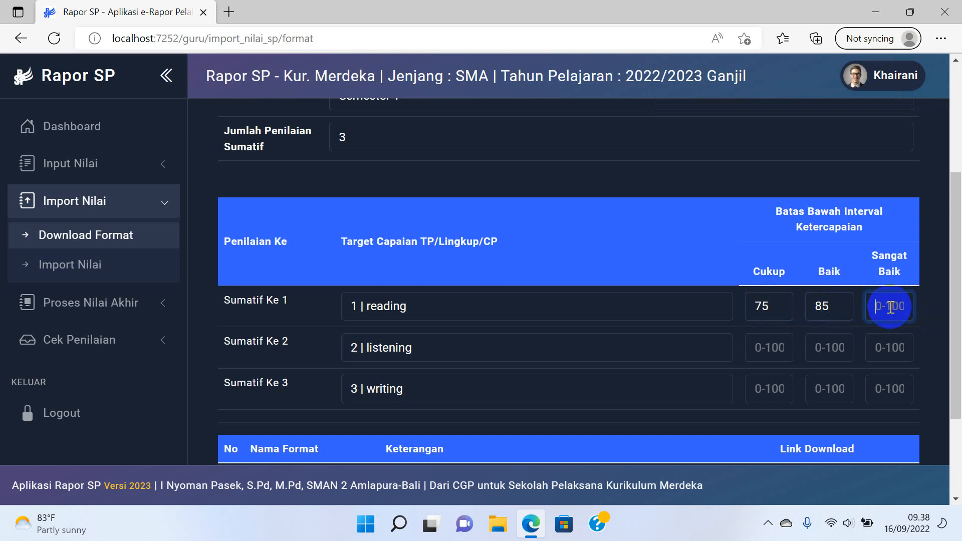
pyautogui.write('95')
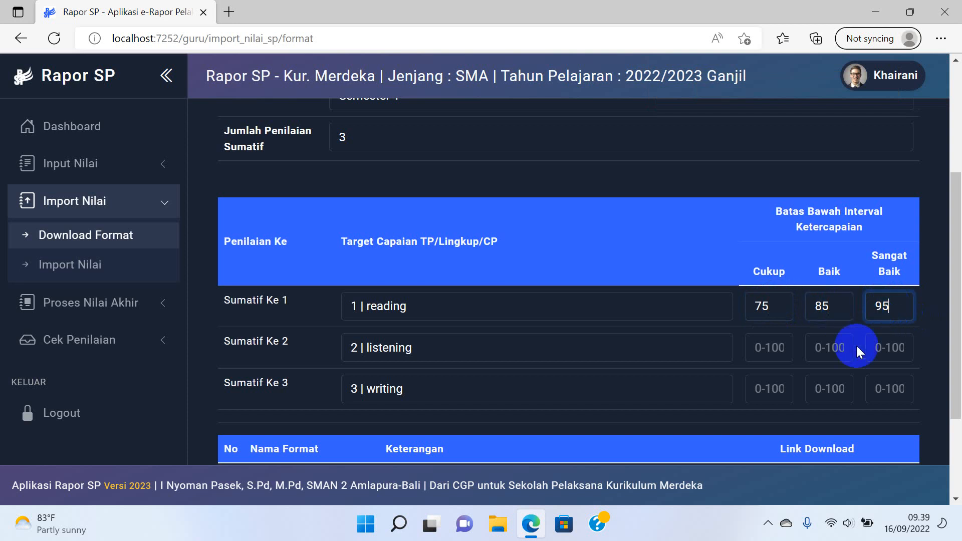
# Give Sumatif Ke 2 thresholds Cukup 75, Baik 85 and Sangat Baik 95.
pyautogui.click(760, 359)
pyautogui.write('75')
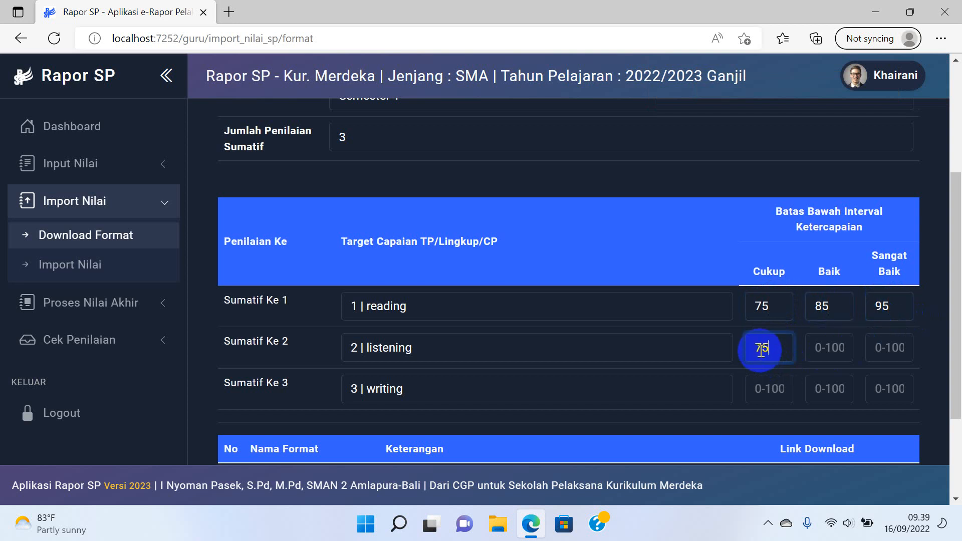
pyautogui.click(842, 338)
pyautogui.write('8')
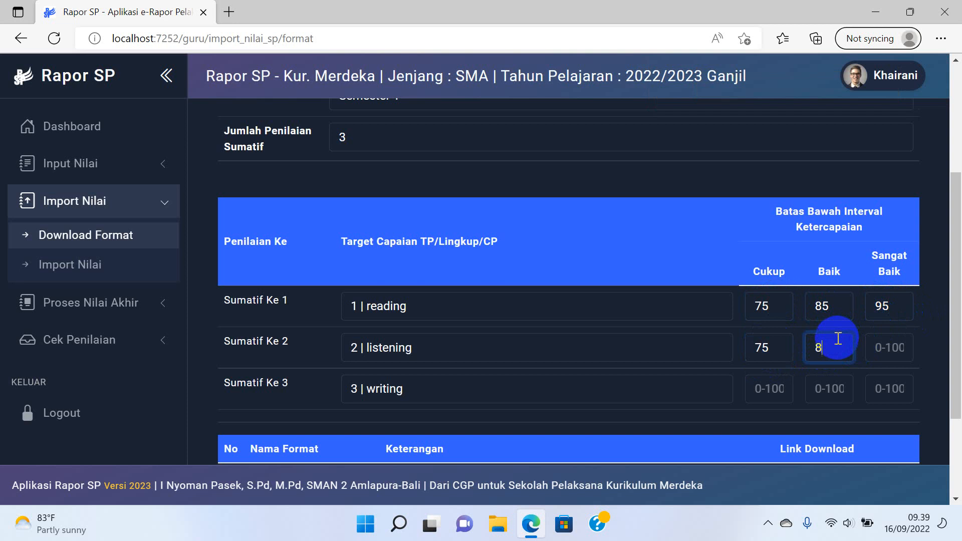
pyautogui.write('5')
pyautogui.click(889, 335)
pyautogui.write('95')
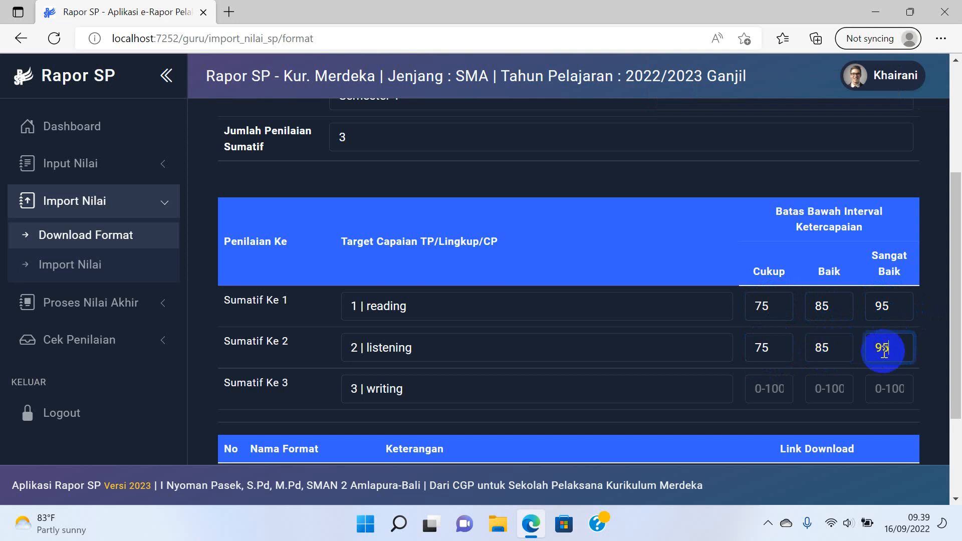
# Give Sumatif Ke 3 thresholds 75, 85, 95 and download the summative grade format.
pyautogui.click(769, 393)
pyautogui.write('75')
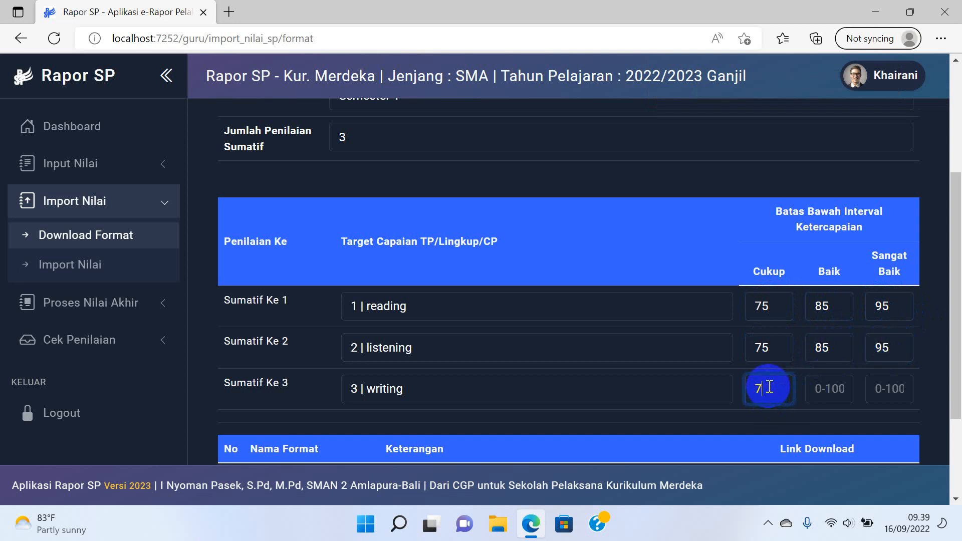
pyautogui.click(829, 386)
pyautogui.write('8')
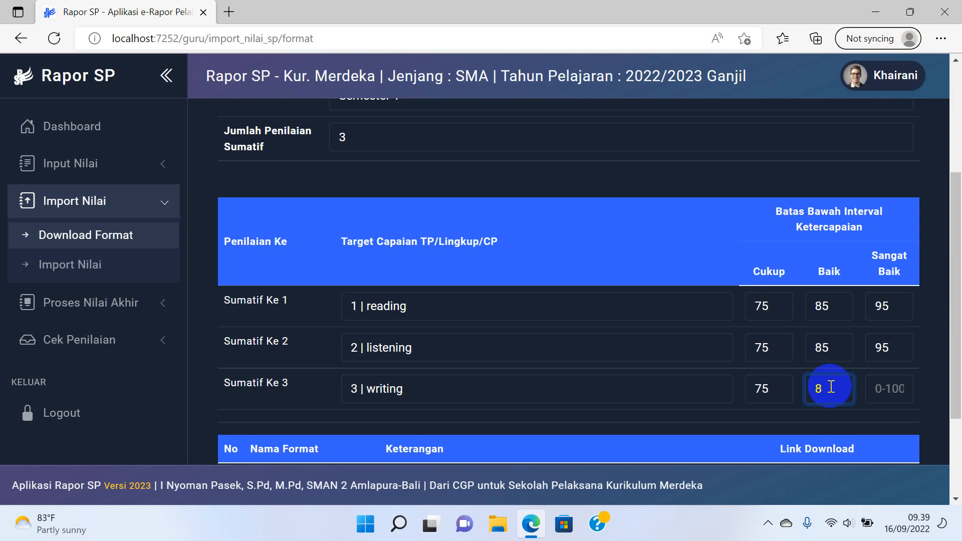
pyautogui.write('5')
pyautogui.click(891, 388)
pyautogui.write('9')
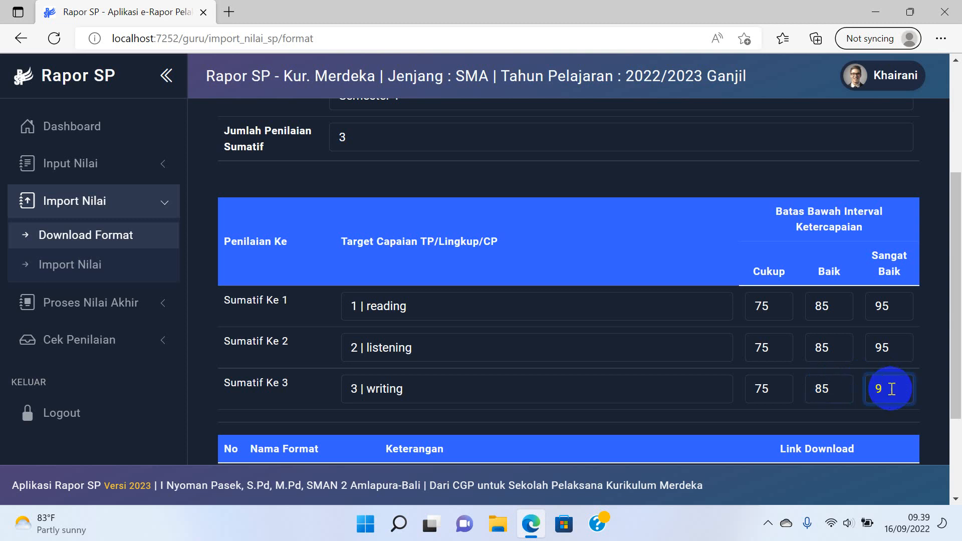
pyautogui.write('5')
pyautogui.scroll(-1, 849, 366)
pyautogui.click(838, 416)
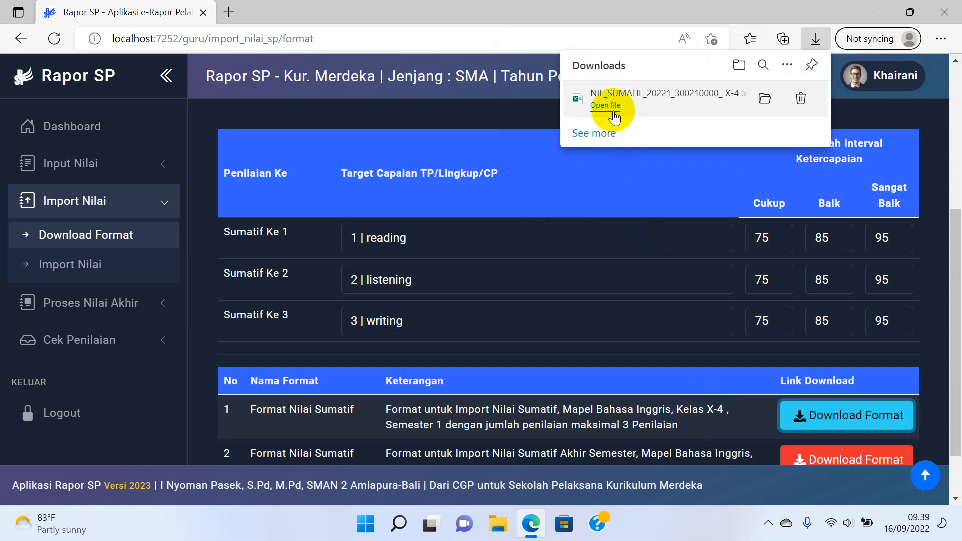
# Open the downloaded NIL_SUMATIF xlsx file in Excel from Edge's Downloads panel.
pyautogui.click(608, 105)
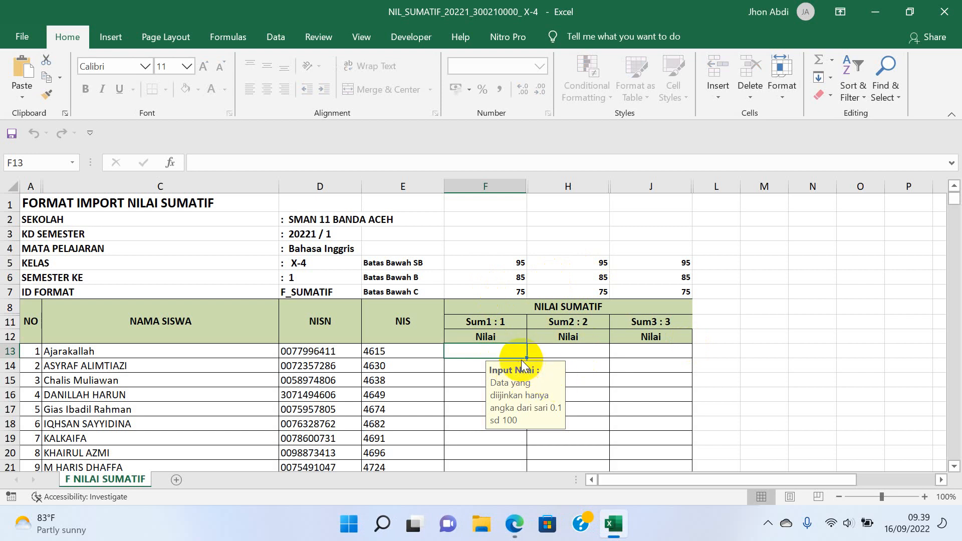
# Download the end-of-semester summative format and open the NIL_SAS file in Excel.
pyautogui.click(514, 523)
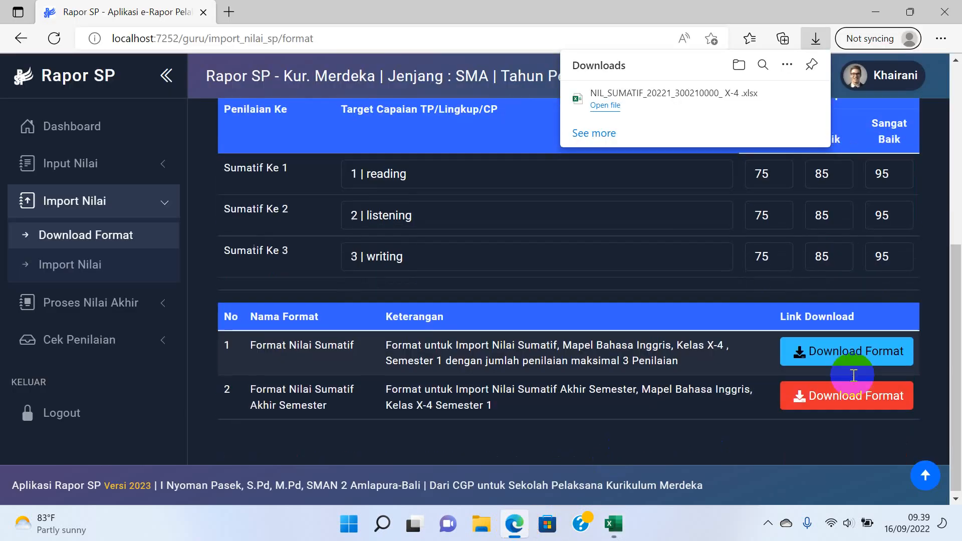
pyautogui.click(841, 397)
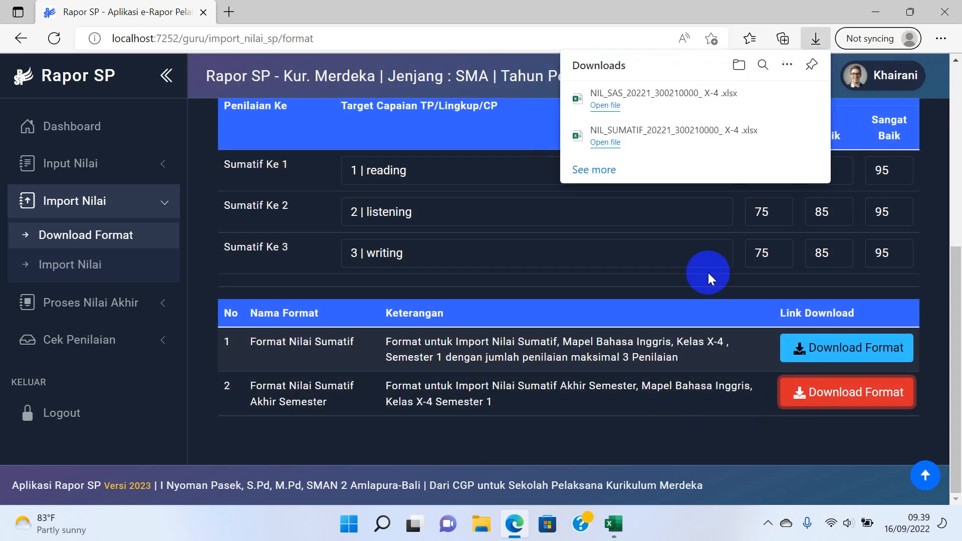
pyautogui.click(630, 94)
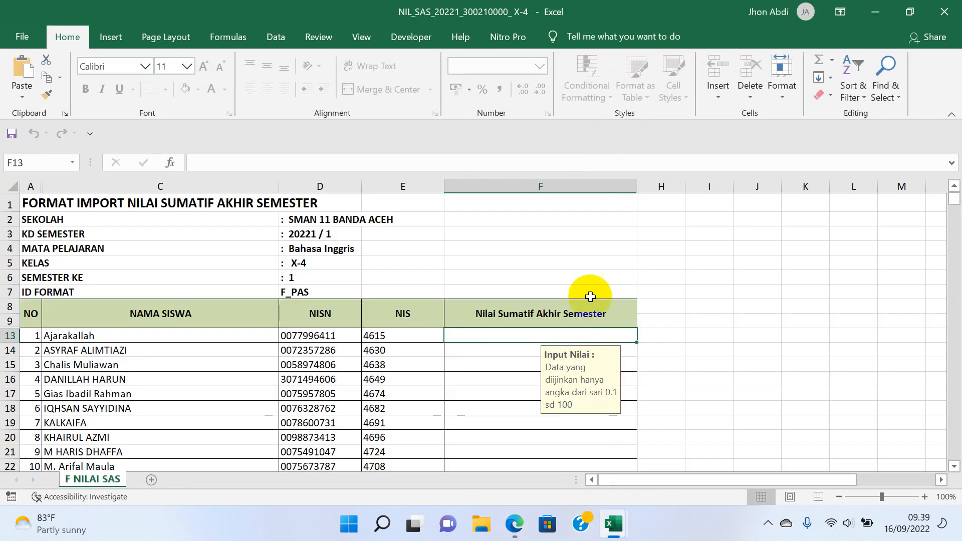
# Enter 88 as the final score for the first two students and save the workbook.
pyautogui.scroll(-1, 612, 318)
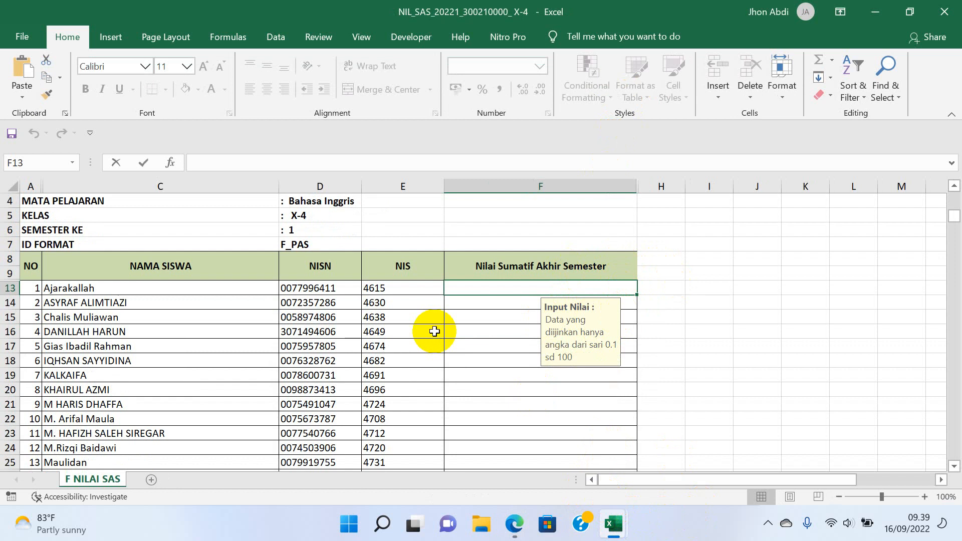
pyautogui.write('88')
pyautogui.click(477, 301)
pyautogui.write('88')
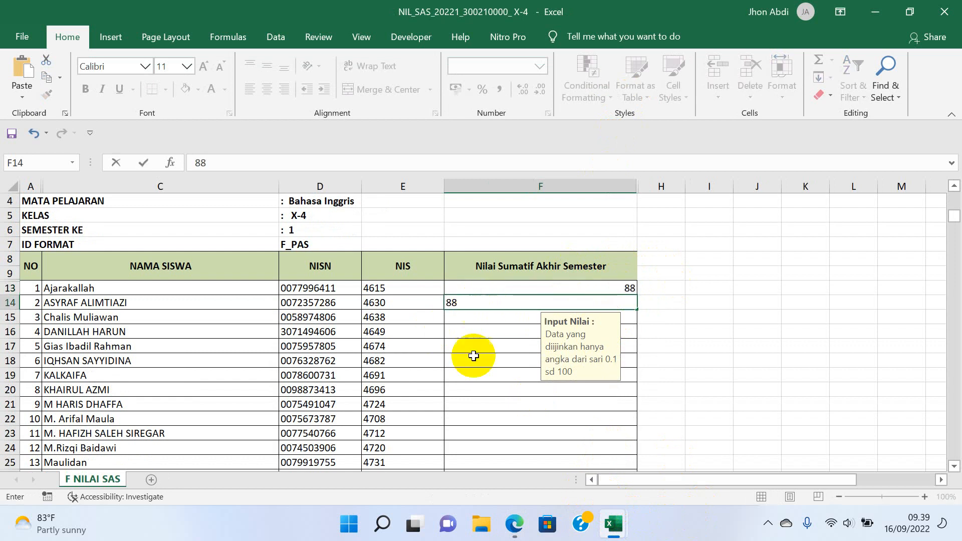
pyautogui.click(484, 357)
pyautogui.hotkey('ctrl', 's')
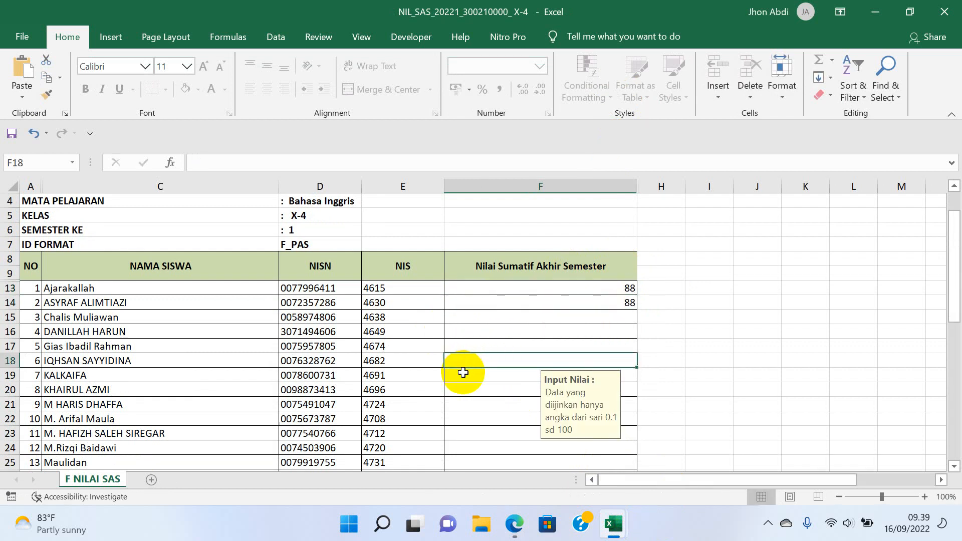
# In NIL_SUMATIF, enter the first student's summative scores 78, 85 and 90.
pyautogui.moveTo(626, 535)
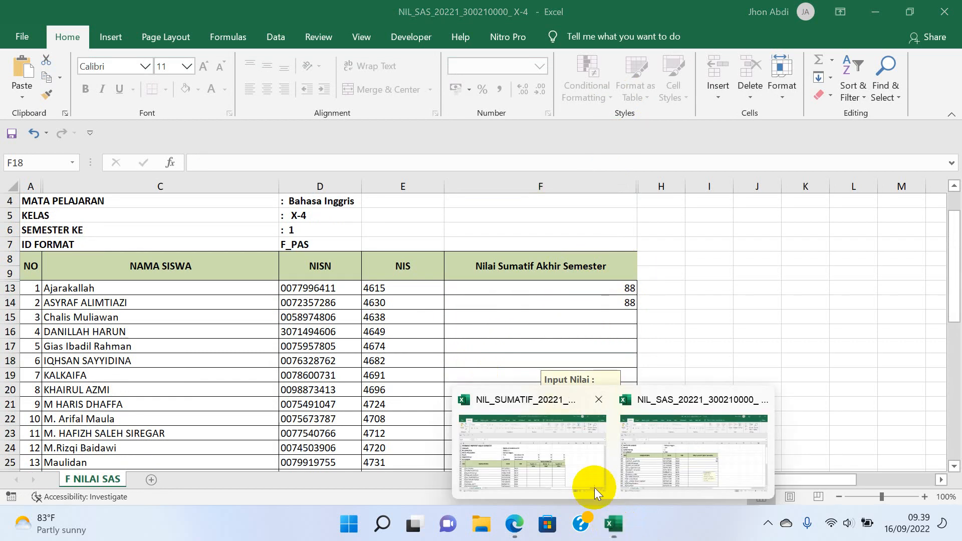
pyautogui.click(581, 448)
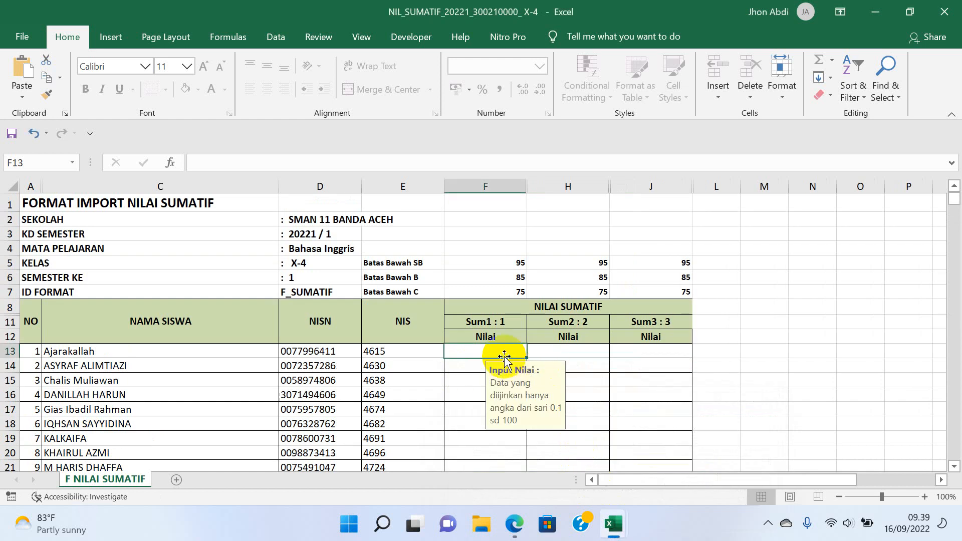
pyautogui.write('78')
pyautogui.press('Tab')
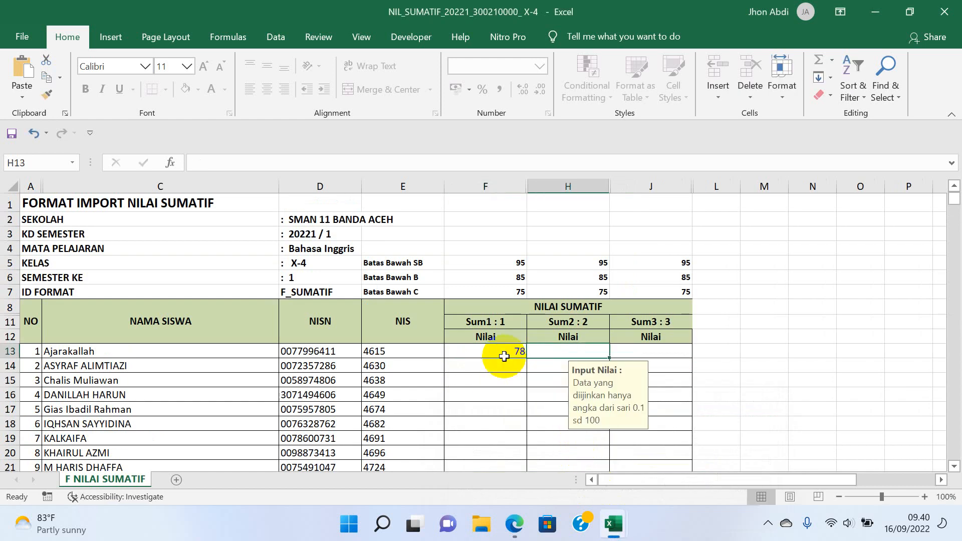
pyautogui.write('85')
pyautogui.press('Tab')
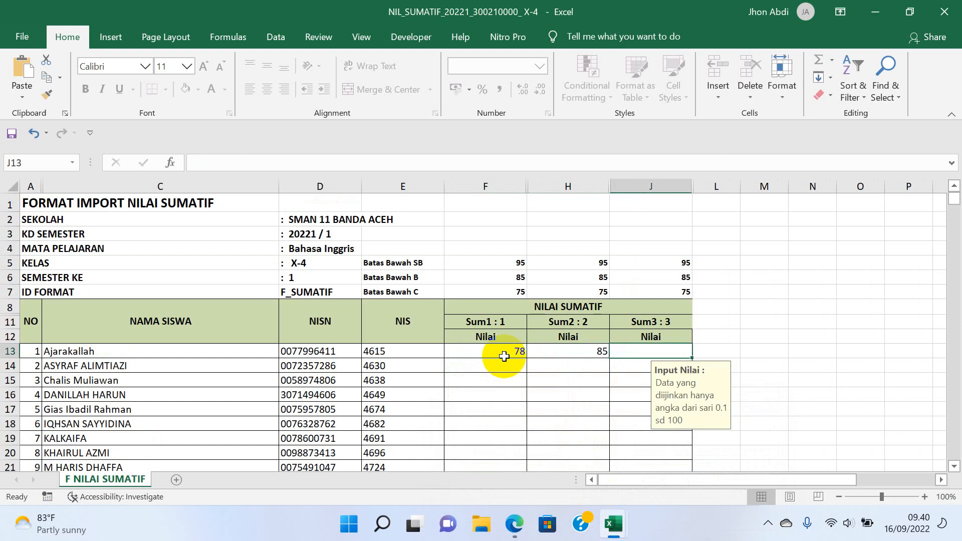
pyautogui.write('90')
pyautogui.press('Return')
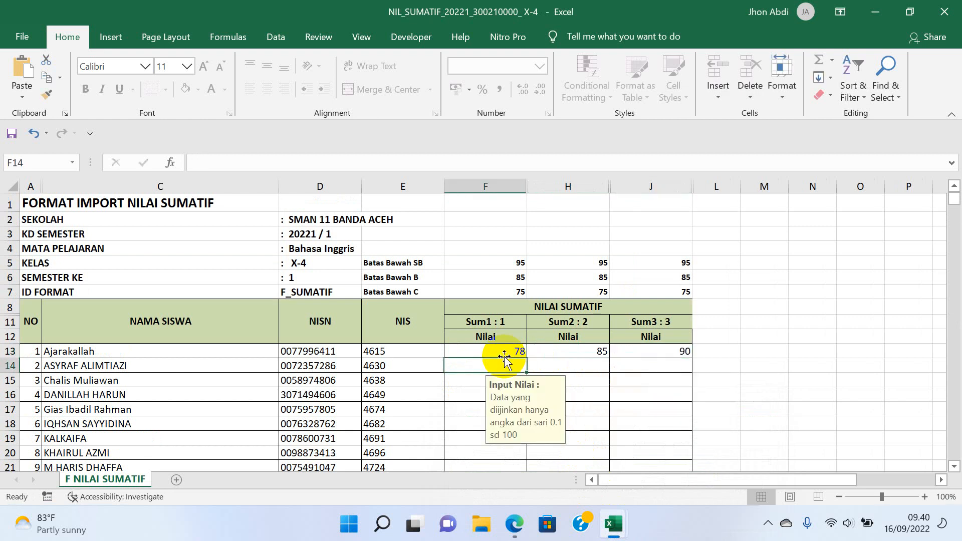
# Enter the second student's summative scores 78, 88 and 88.
pyautogui.write('78')
pyautogui.press('Tab')
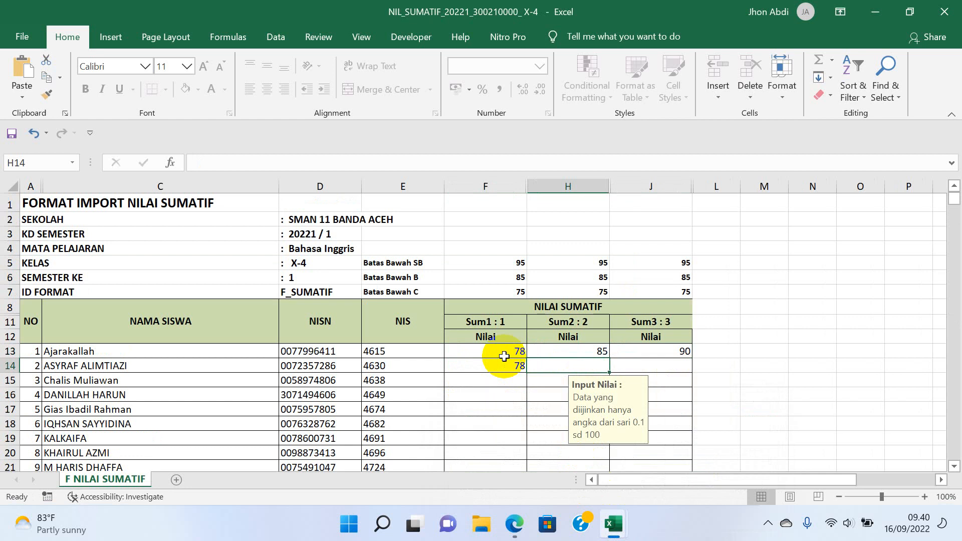
pyautogui.write('88')
pyautogui.press('Tab')
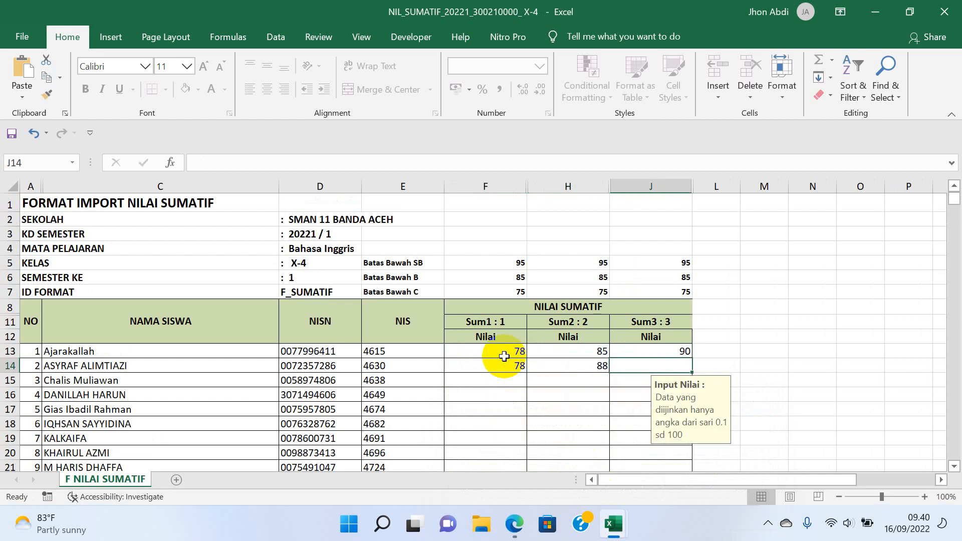
pyautogui.write('88')
pyautogui.press('Return')
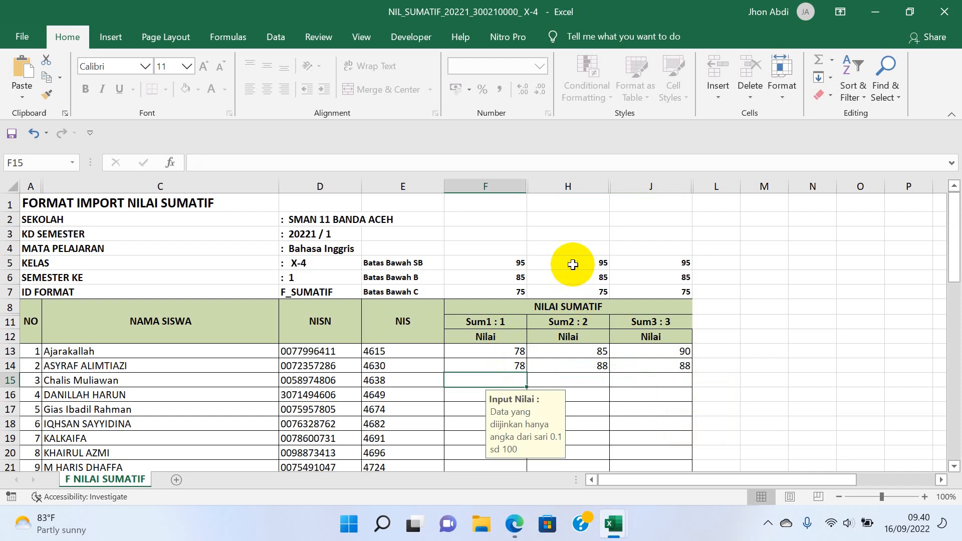
# Close both the summative and end-of-semester grade workbooks.
pyautogui.scroll(-3, 601, 251)
pyautogui.scroll(2, 631, 233)
pyautogui.click(945, 11)
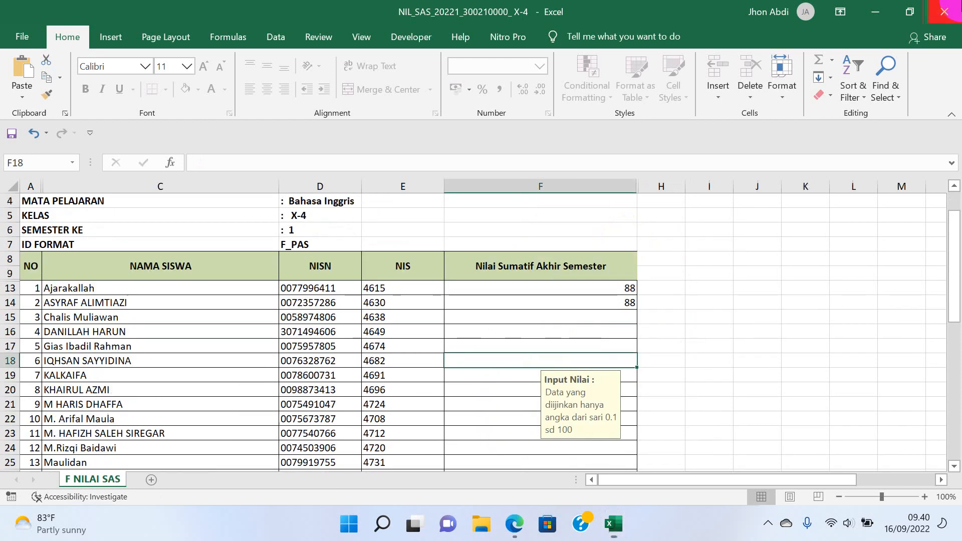
pyautogui.click(957, 11)
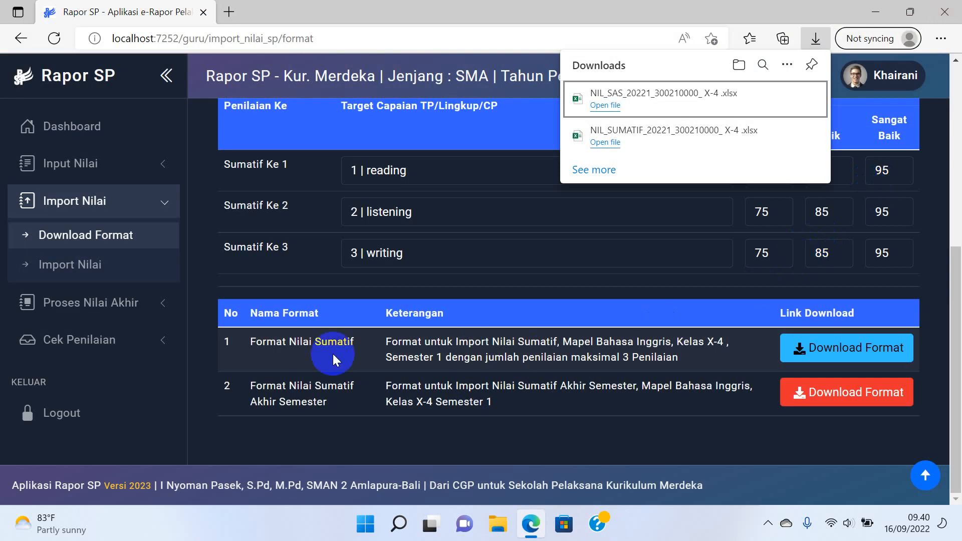
# Import the NIL_SUMATIF file from Downloads as Nilai Sumatif grades for X-4.
pyautogui.click(119, 266)
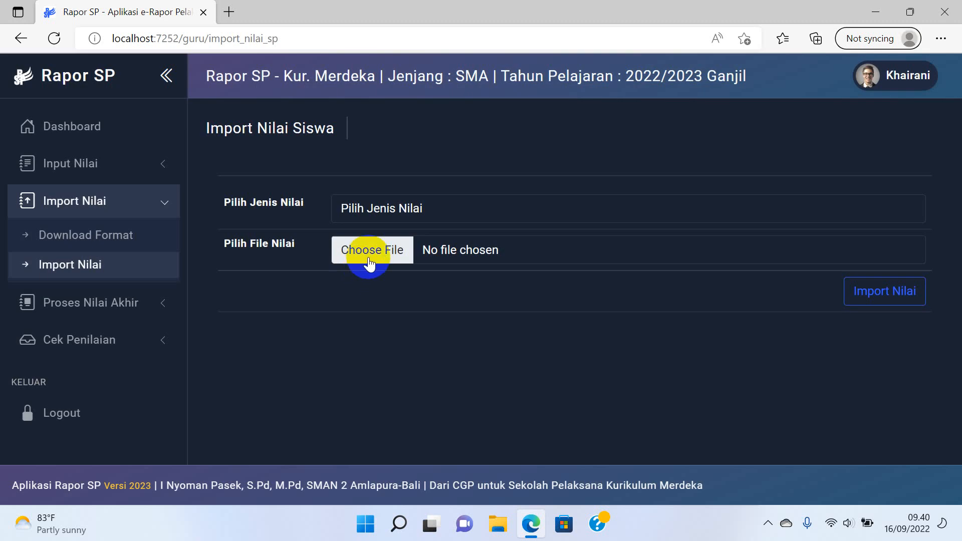
pyautogui.click(381, 211)
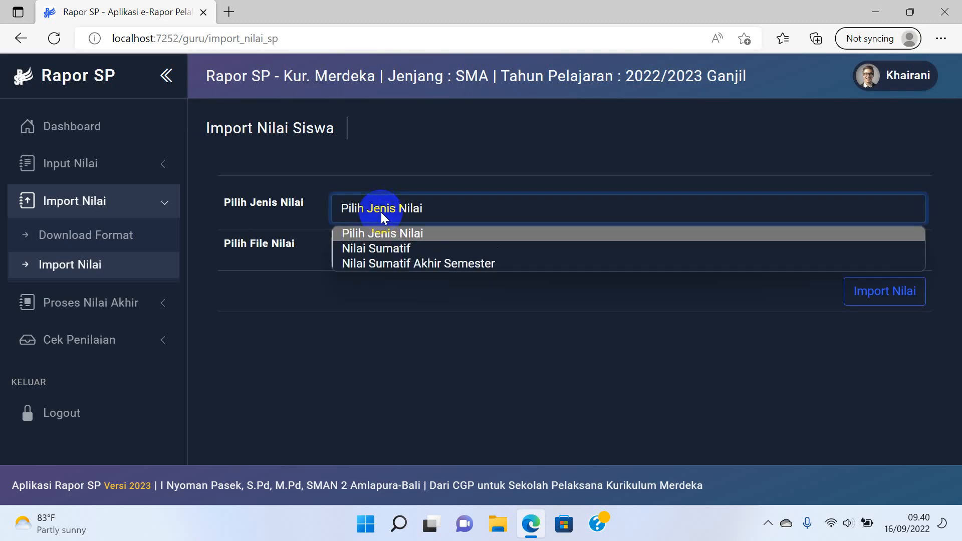
pyautogui.click(375, 249)
pyautogui.click(375, 250)
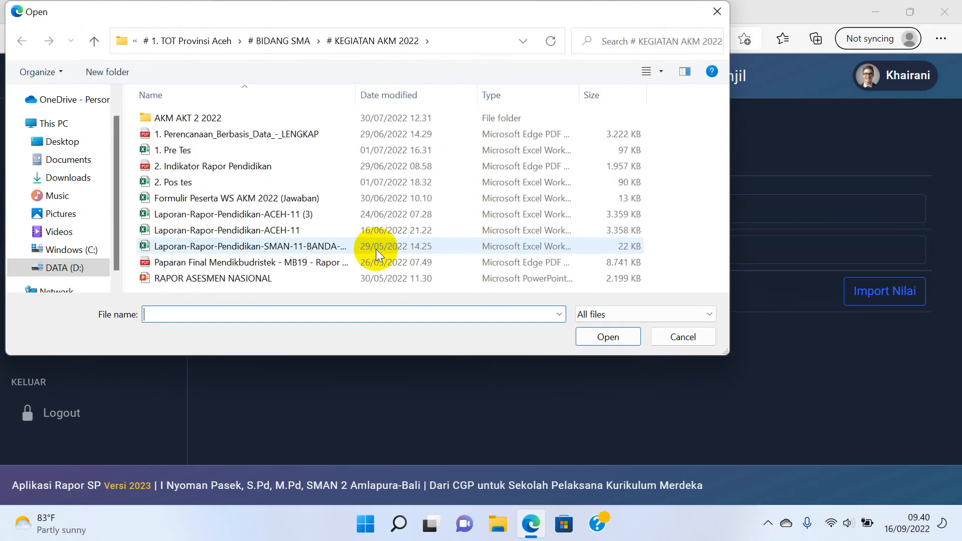
pyautogui.click(75, 178)
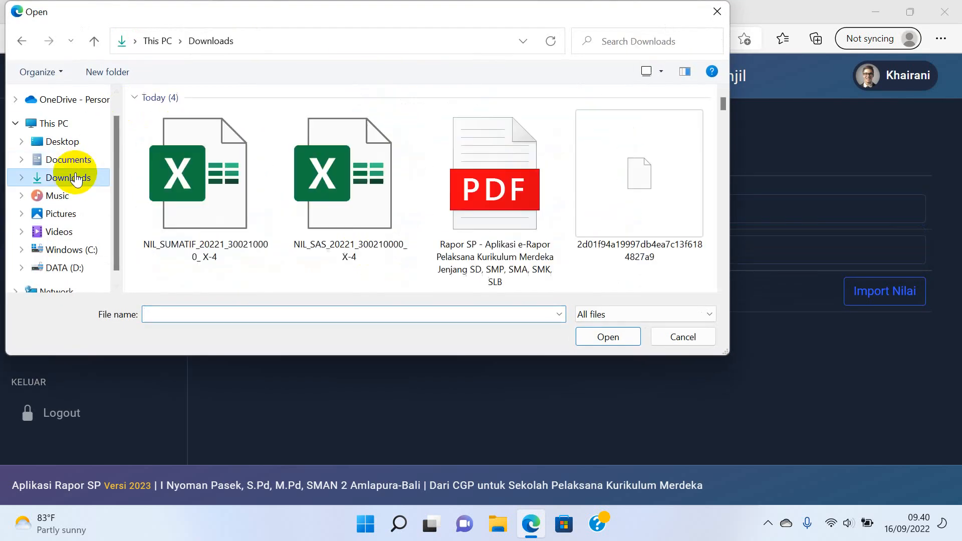
pyautogui.click(368, 231)
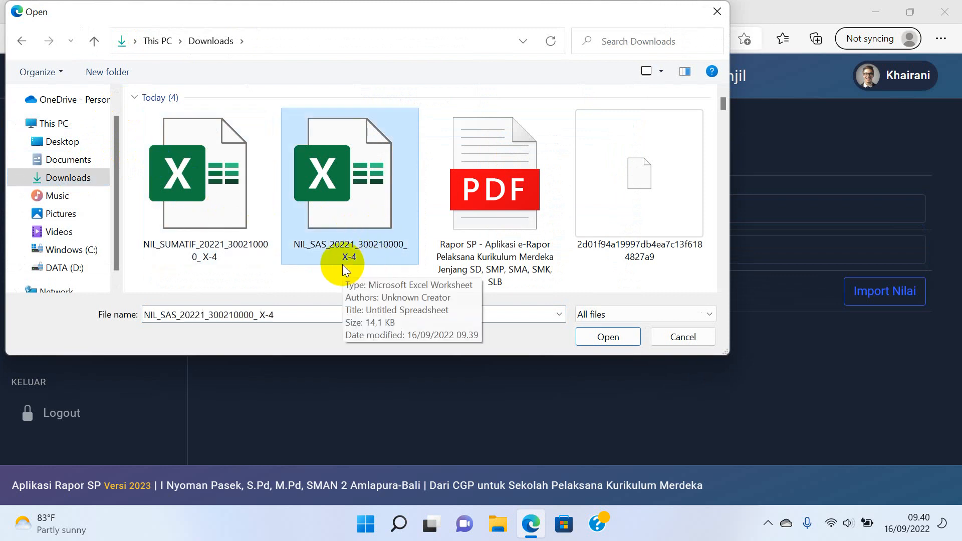
pyautogui.click(225, 249)
pyautogui.click(608, 336)
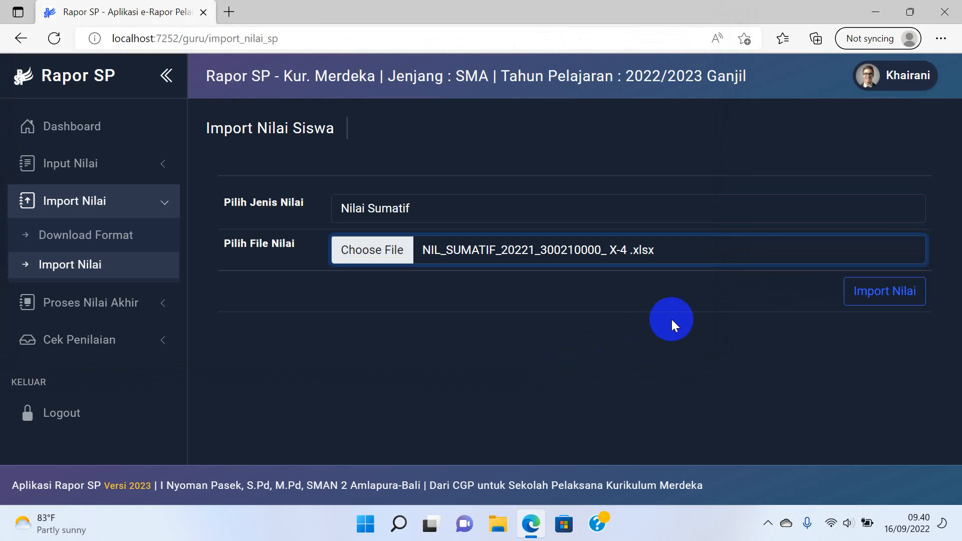
pyautogui.click(860, 295)
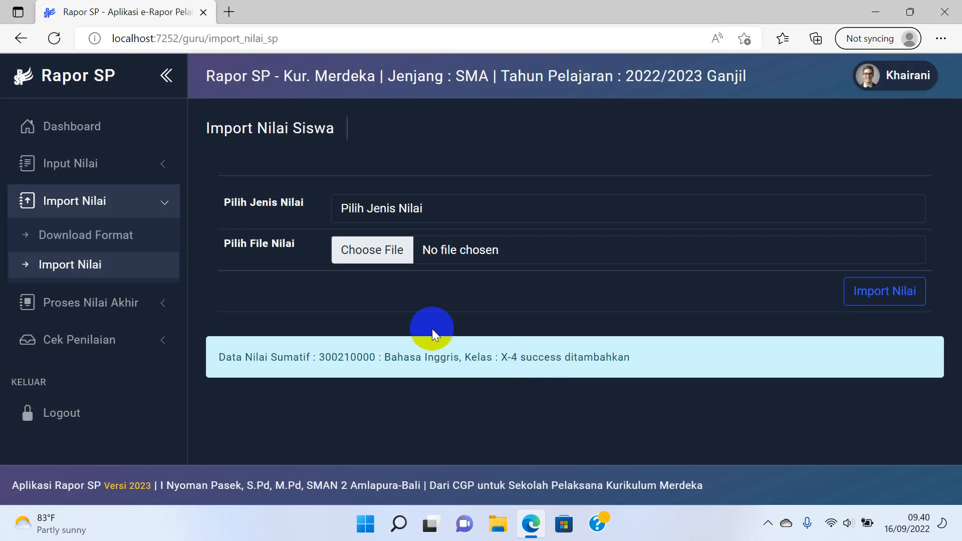
# Import the NIL_SAS file as Nilai Sumatif Akhir Semester grades.
pyautogui.click(413, 209)
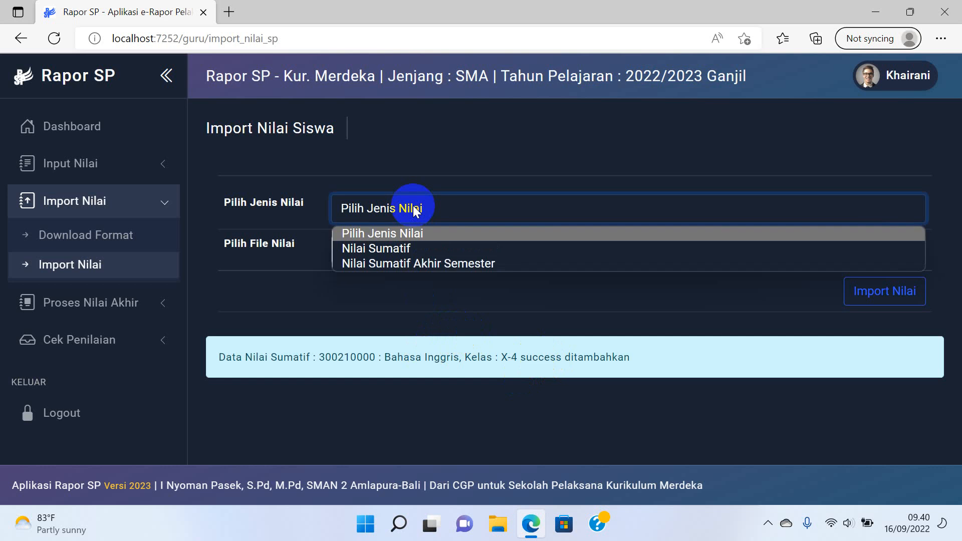
pyautogui.click(401, 263)
pyautogui.click(380, 251)
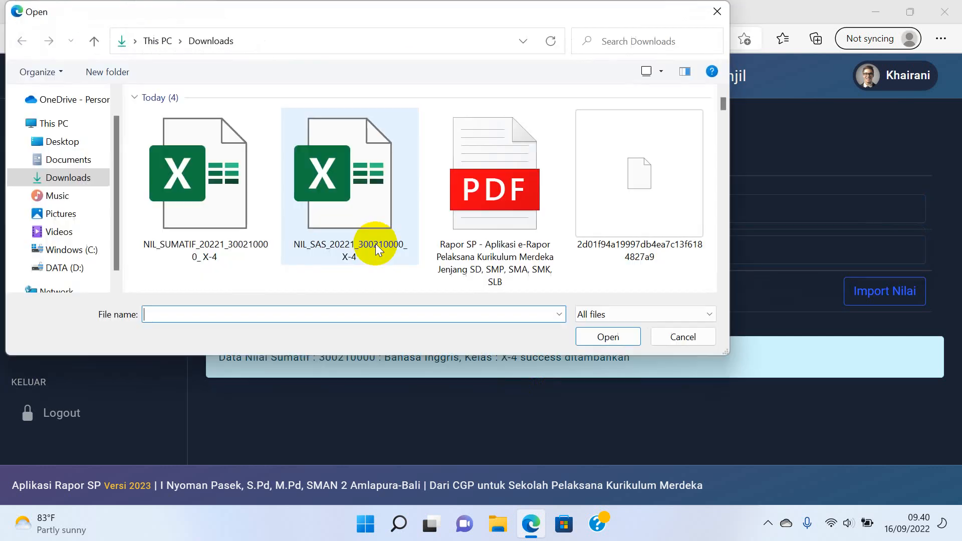
pyautogui.click(367, 253)
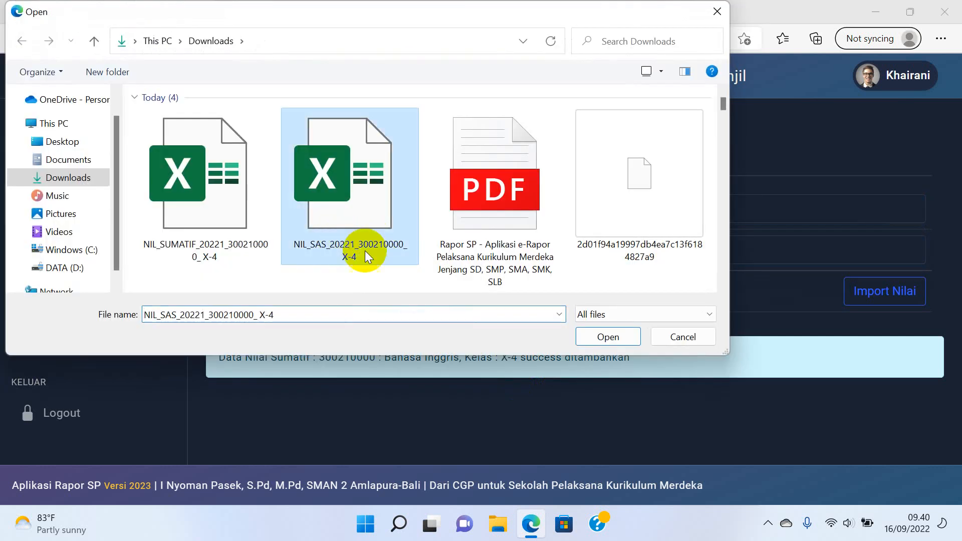
pyautogui.click(607, 337)
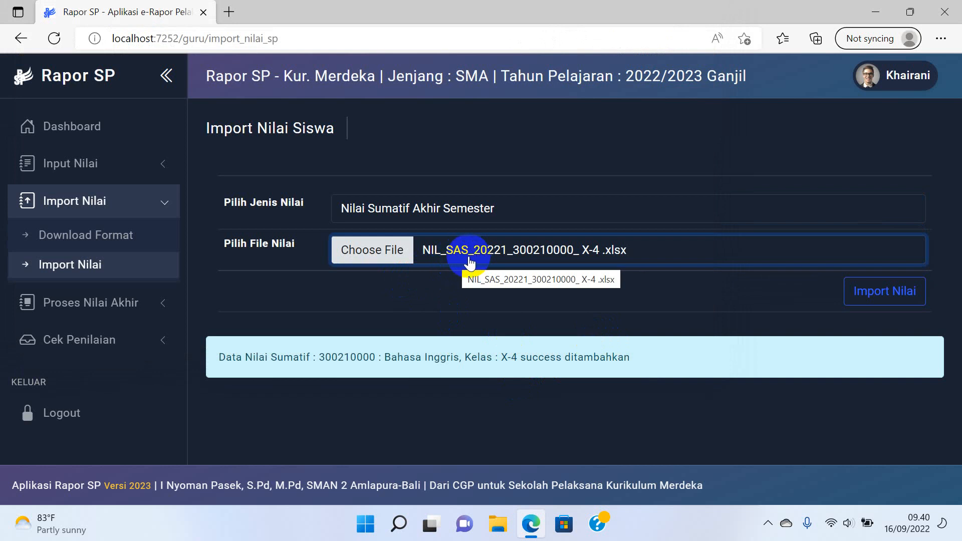
pyautogui.click(862, 299)
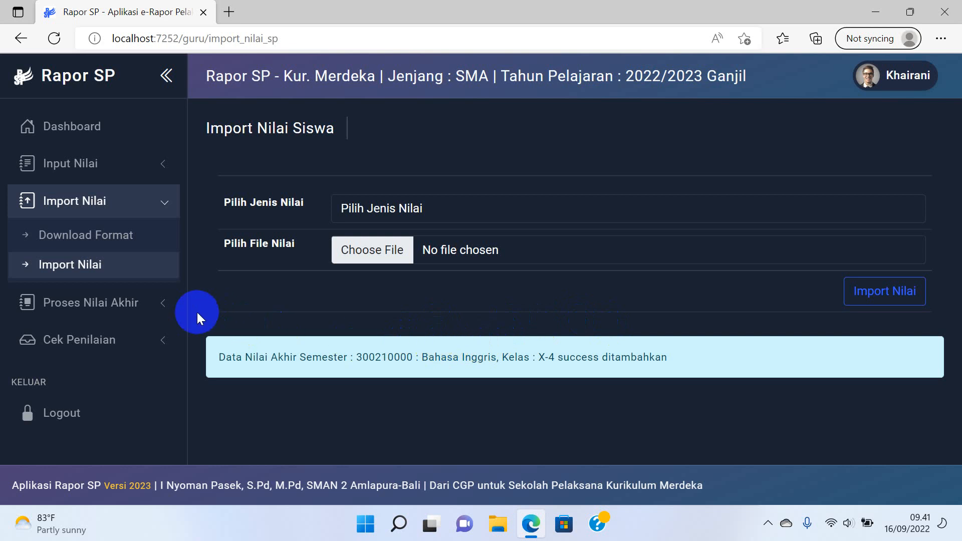
# On the Proses Nilai Akhir page, select class X-4, Bahasa Inggris and Semester 1.
pyautogui.click(151, 306)
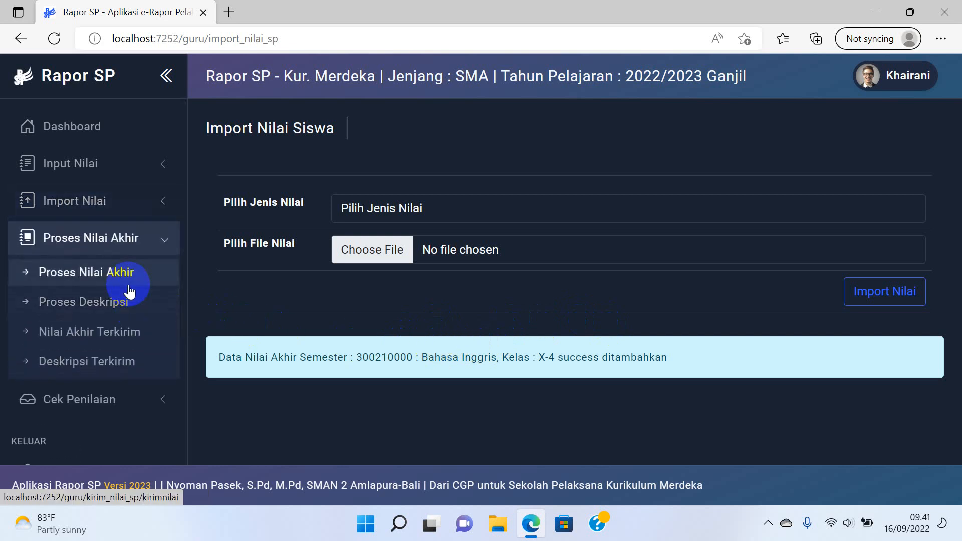
pyautogui.click(129, 287)
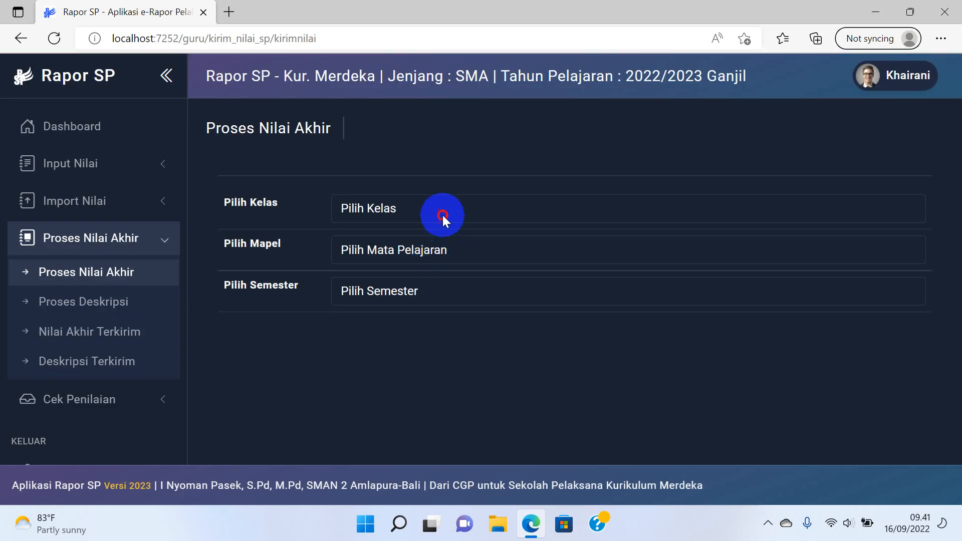
pyautogui.click(440, 219)
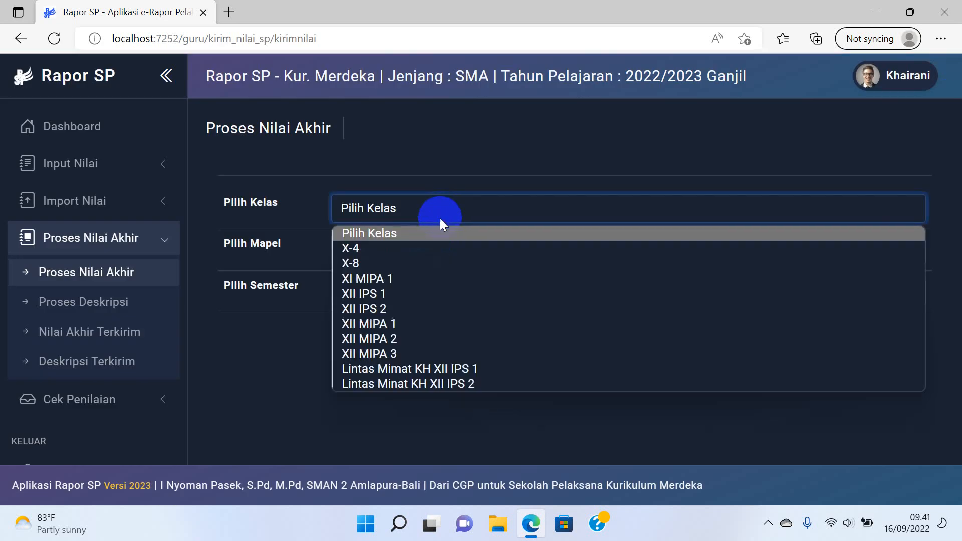
pyautogui.click(410, 253)
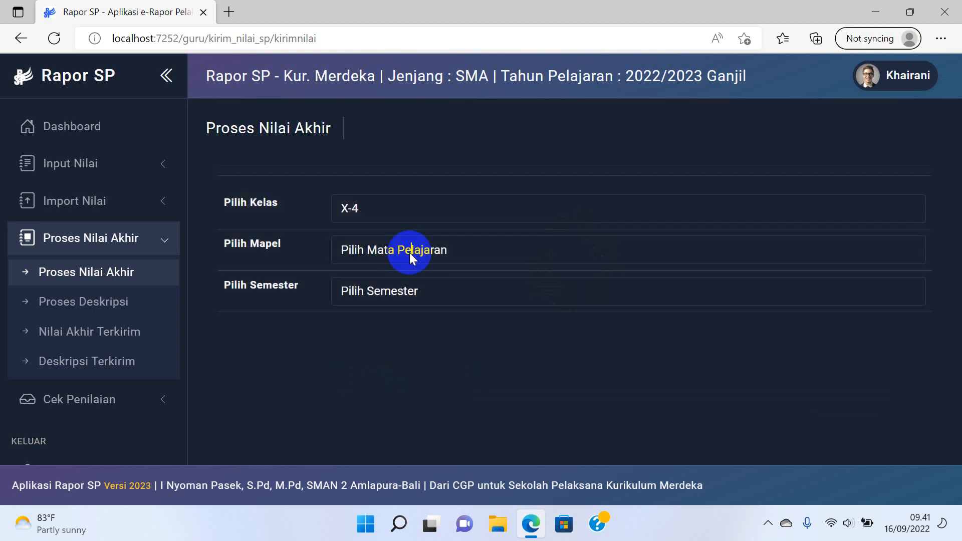
pyautogui.click(410, 252)
pyautogui.click(387, 290)
pyautogui.click(388, 293)
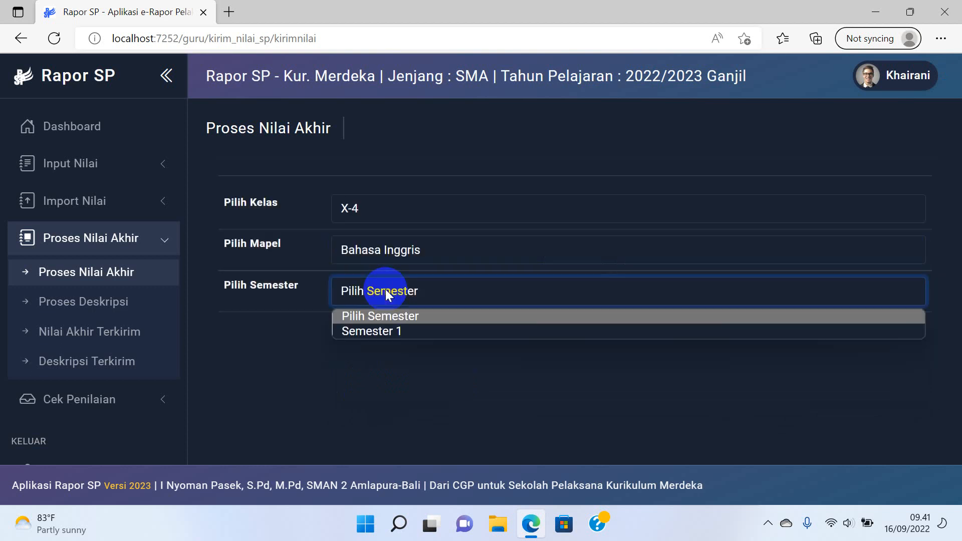
pyautogui.click(377, 332)
pyautogui.scroll(-1, 456, 325)
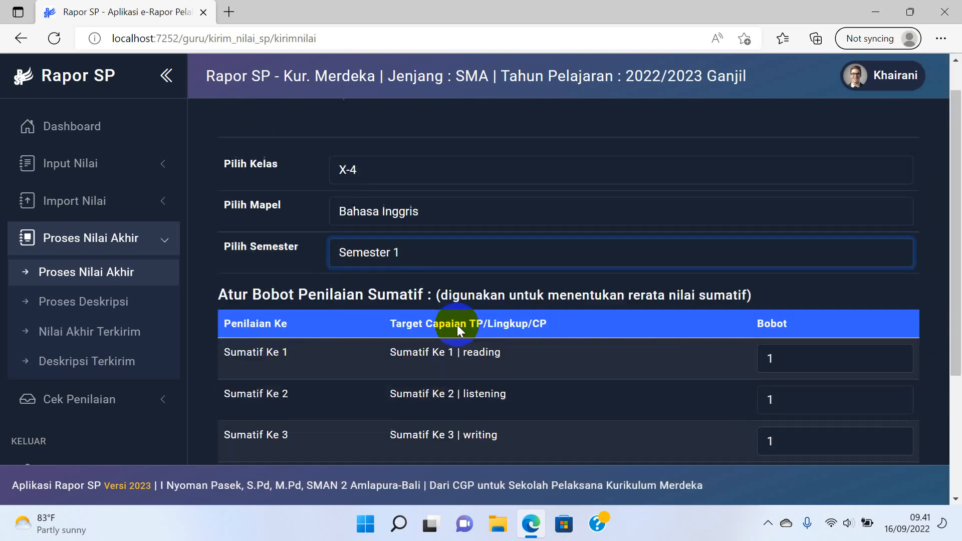
pyautogui.scroll(-4, 457, 325)
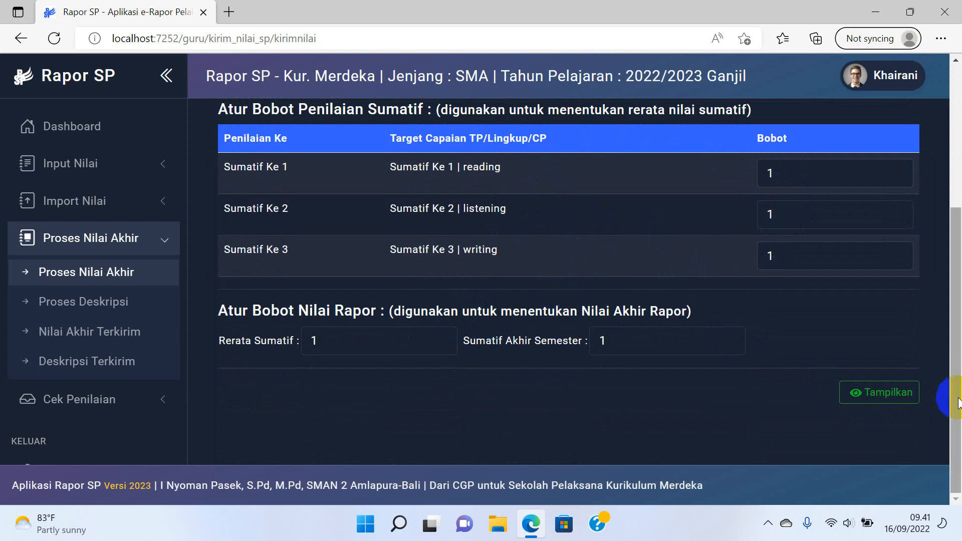
# Display the calculated report grades, showing 86 and 87 for two students.
pyautogui.click(889, 393)
pyautogui.scroll(-4, 654, 344)
pyautogui.scroll(-2, 651, 343)
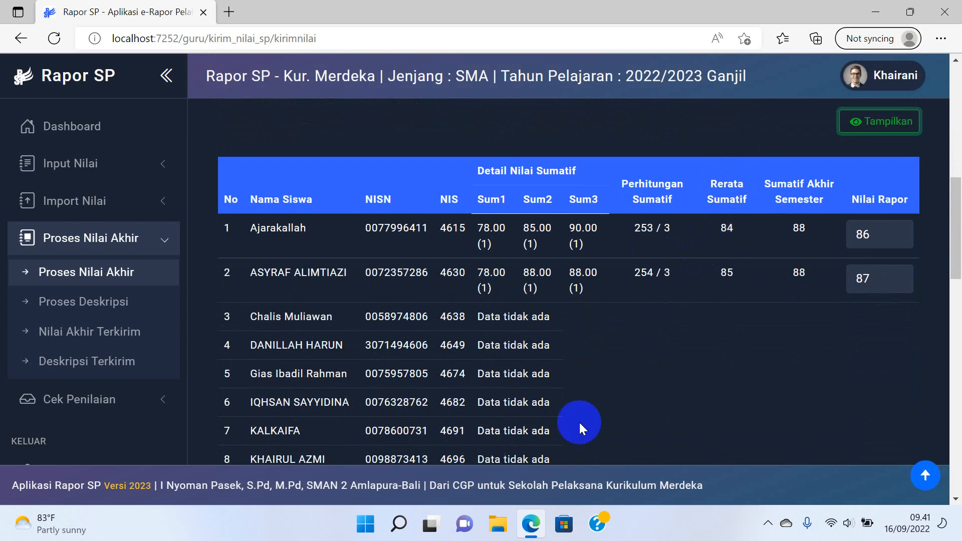
pyautogui.click(498, 523)
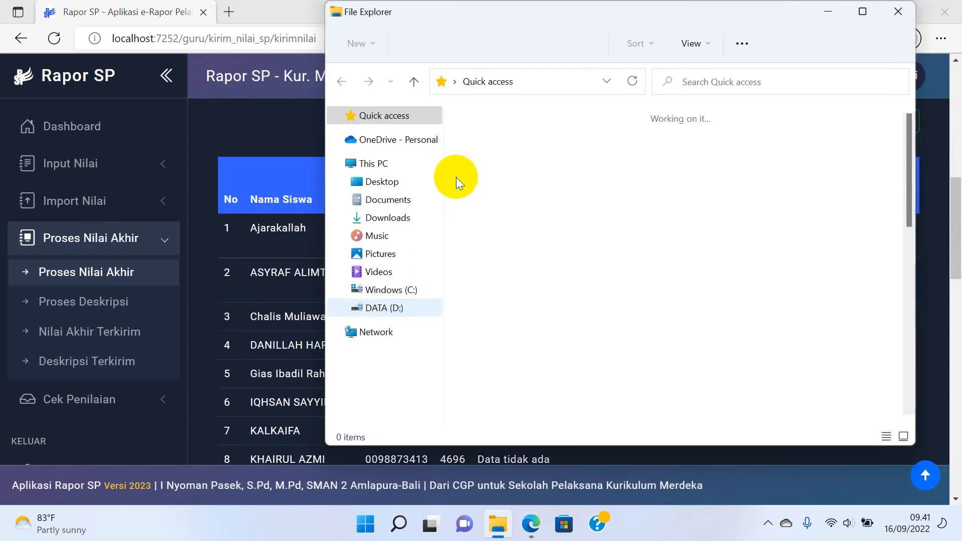
# Open NIL_SUMATIF from Downloads and check the first student's Sum2 and Sum3 grades.
pyautogui.click(388, 219)
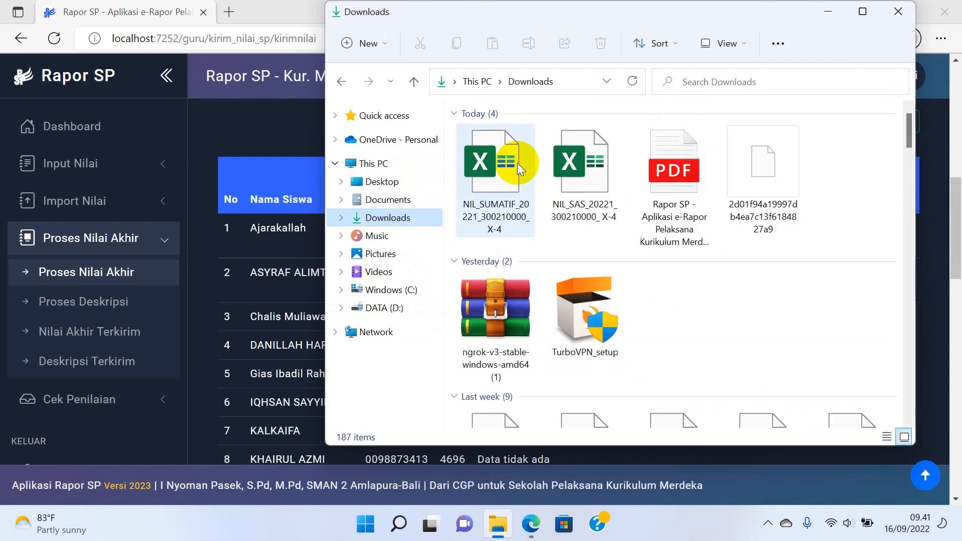
pyautogui.doubleClick(517, 168)
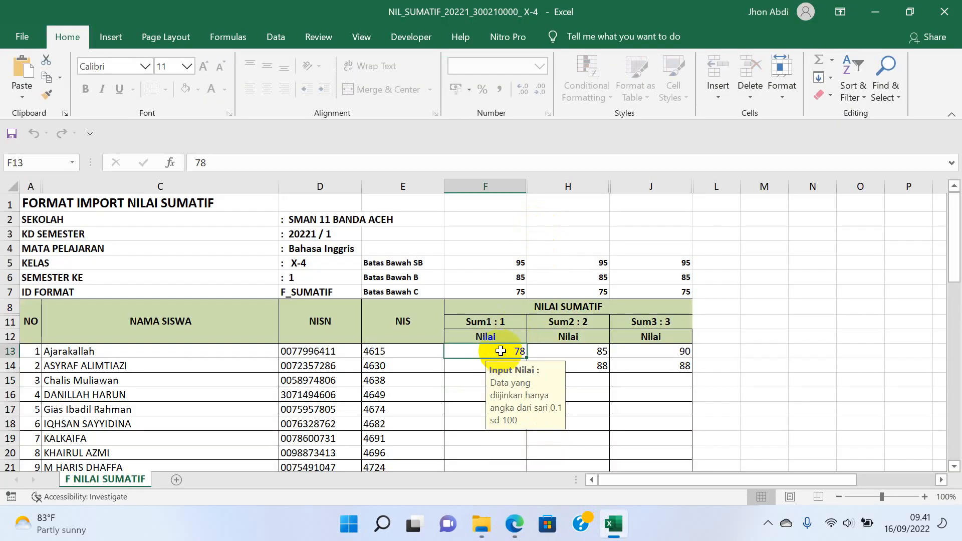
pyautogui.click(576, 351)
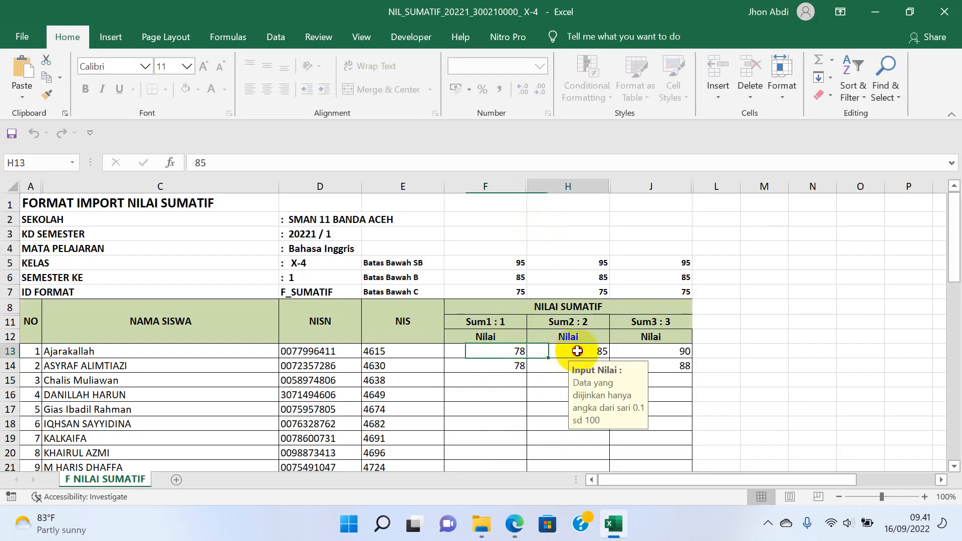
pyautogui.click(676, 351)
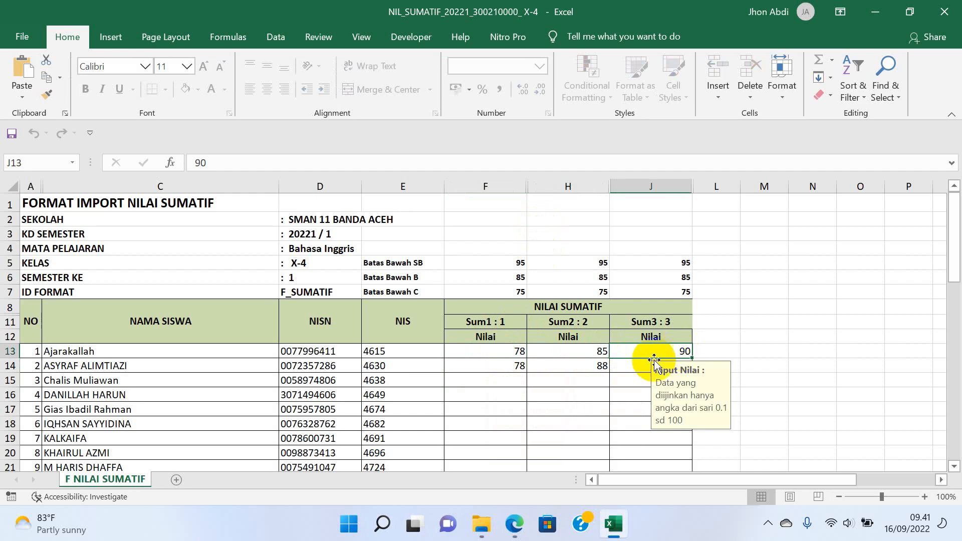
# Open the NIL_SAS workbook and check the first student's end-of-semester grade of 88.
pyautogui.click(515, 524)
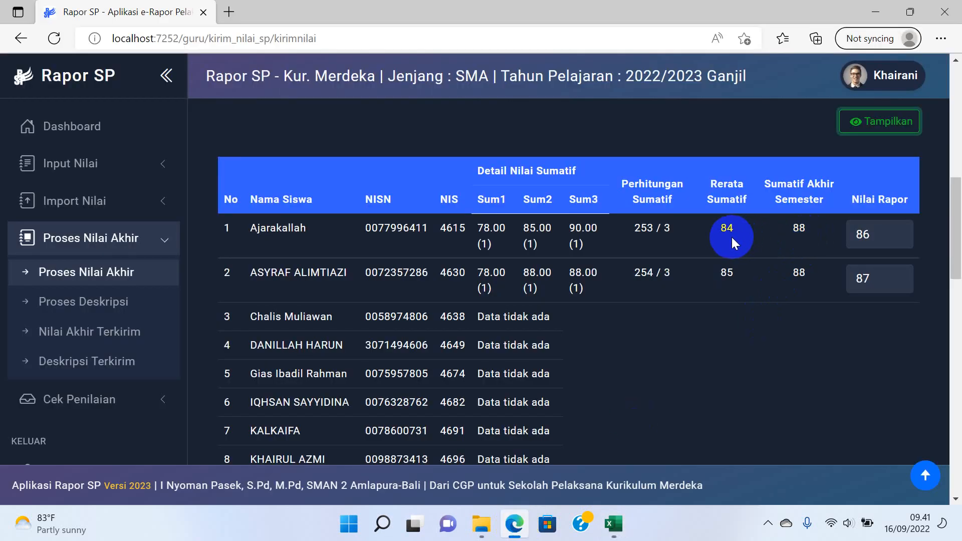
pyautogui.click(613, 524)
pyautogui.click(487, 523)
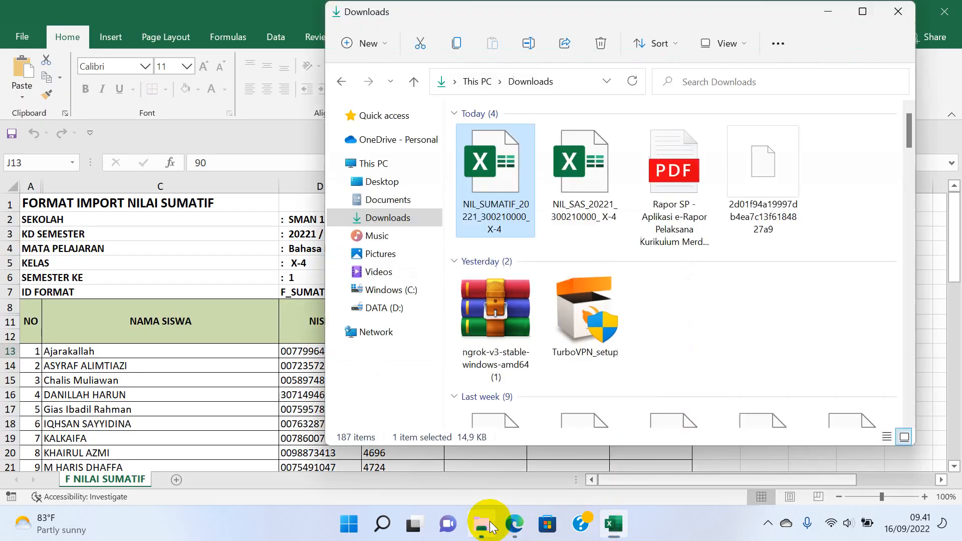
pyautogui.doubleClick(568, 218)
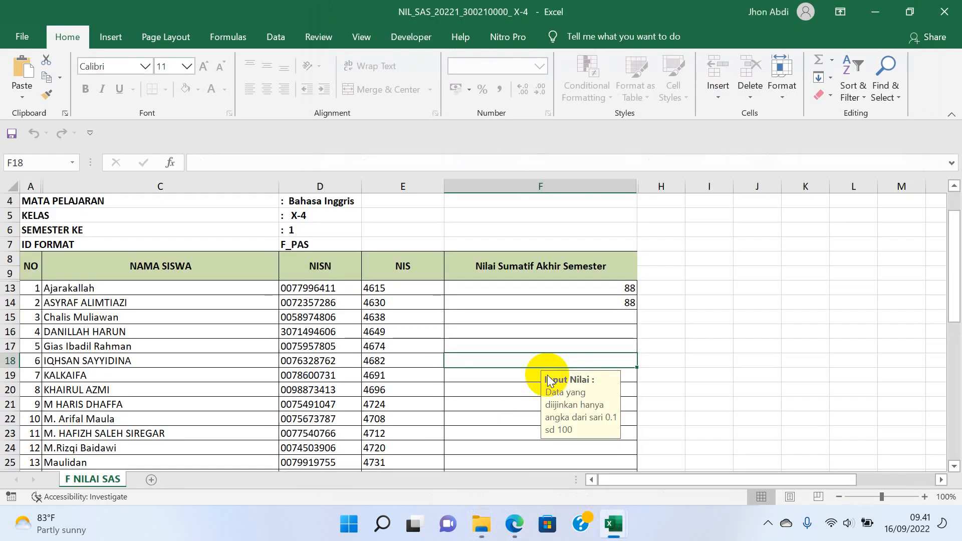
pyautogui.click(612, 288)
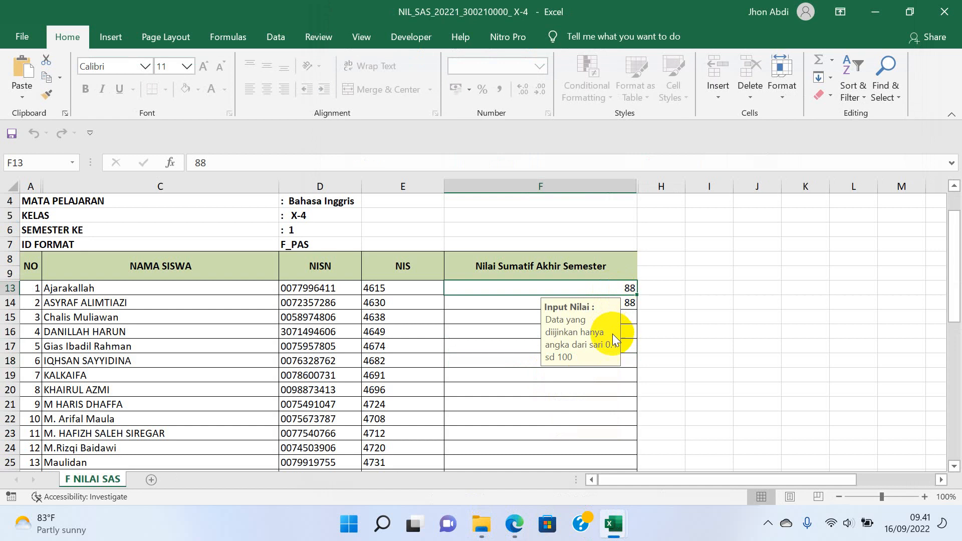
# Send the X-4 report grades with Kirim Nilai, dismiss the success message, then go to Proses Deskripsi.
pyautogui.click(514, 524)
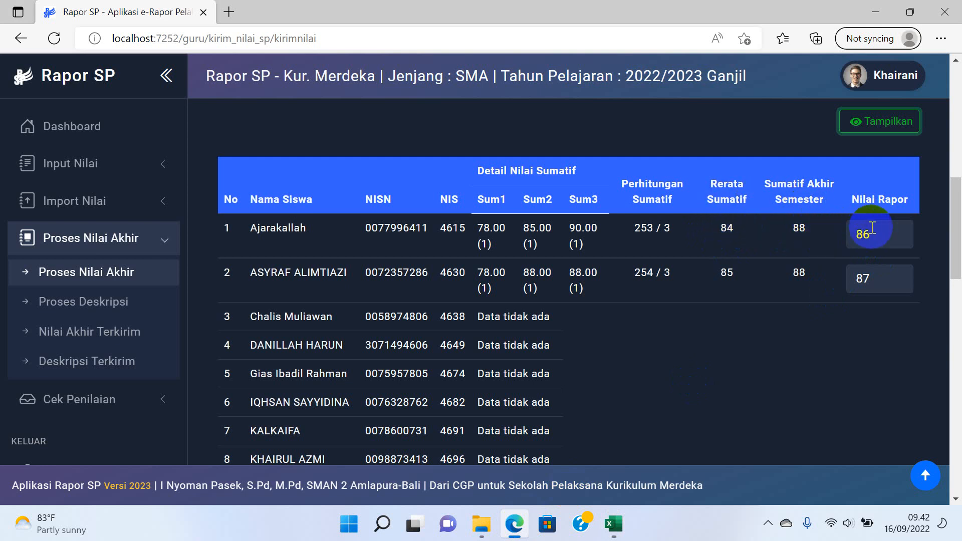
pyautogui.scroll(-15, 871, 232)
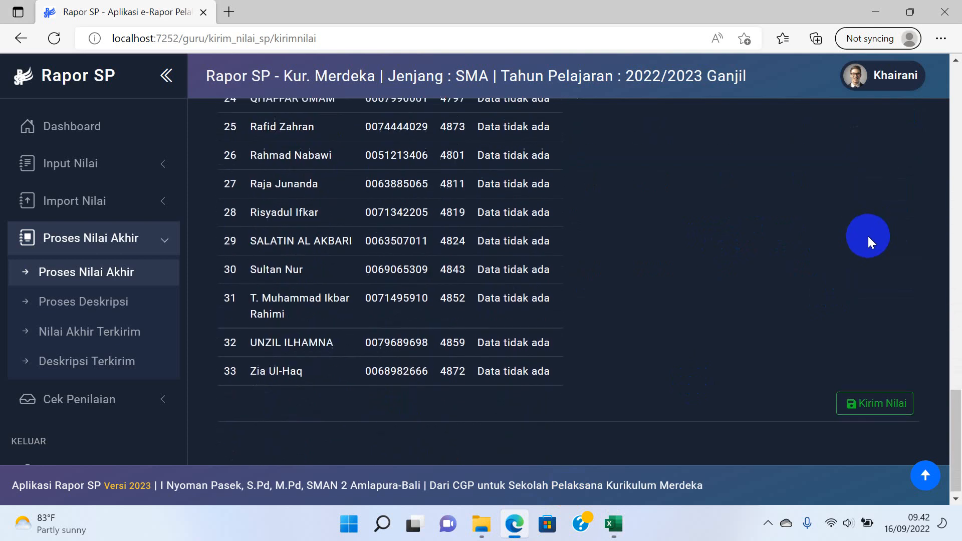
pyautogui.click(871, 398)
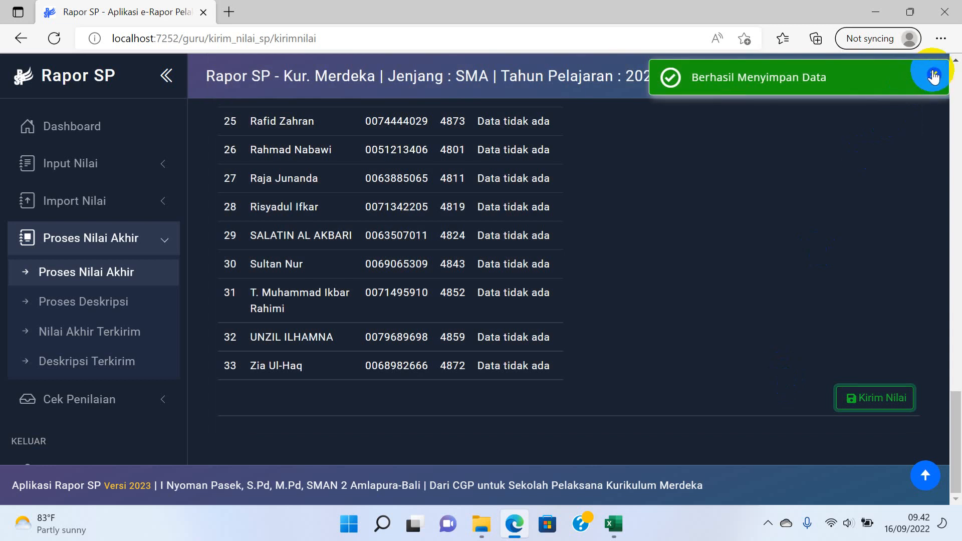
pyautogui.click(933, 76)
pyautogui.click(50, 303)
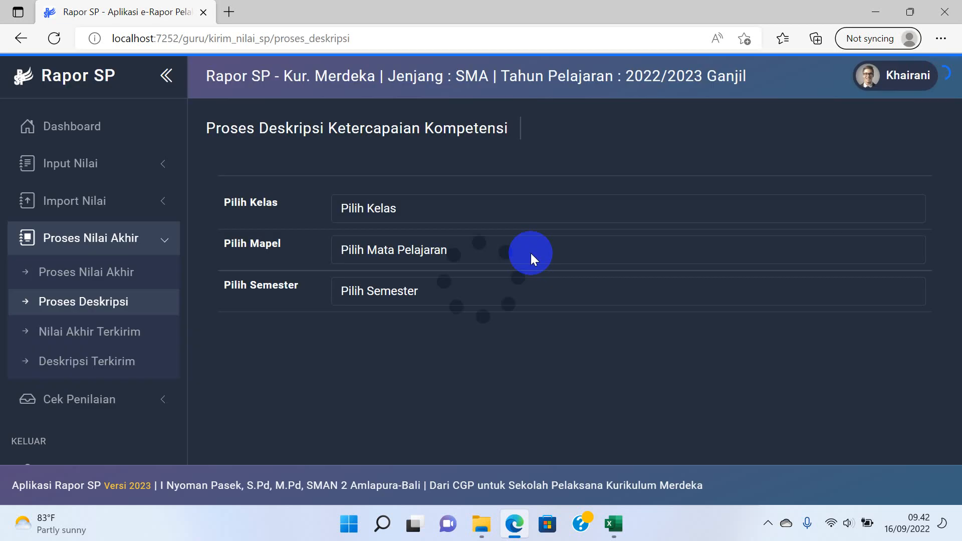
# Select X-4, Bahasa Inggris and Semester 1 to load the students' competency descriptions.
pyautogui.click(504, 217)
pyautogui.click(475, 247)
pyautogui.click(446, 251)
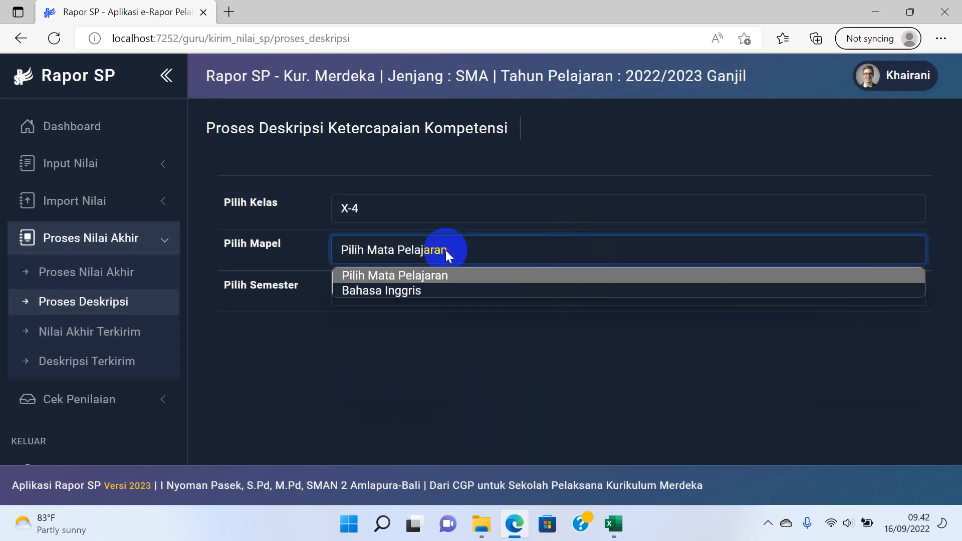
pyautogui.click(424, 291)
pyautogui.click(416, 290)
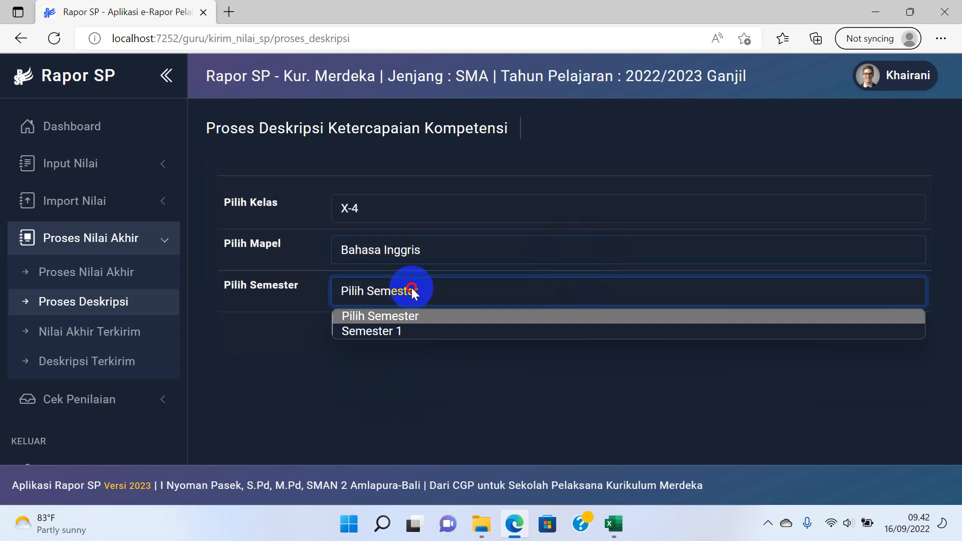
pyautogui.click(386, 331)
pyautogui.scroll(-4, 503, 302)
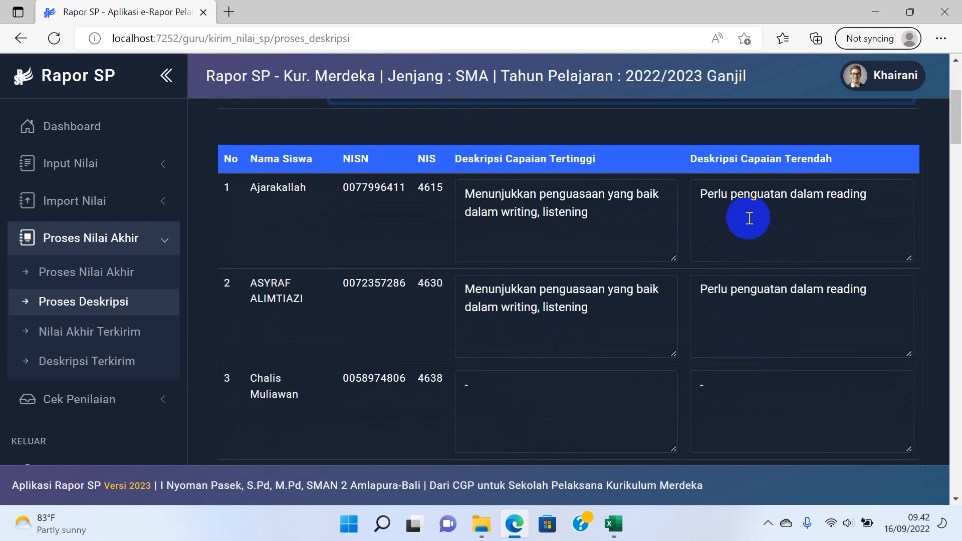
pyautogui.moveTo(614, 524)
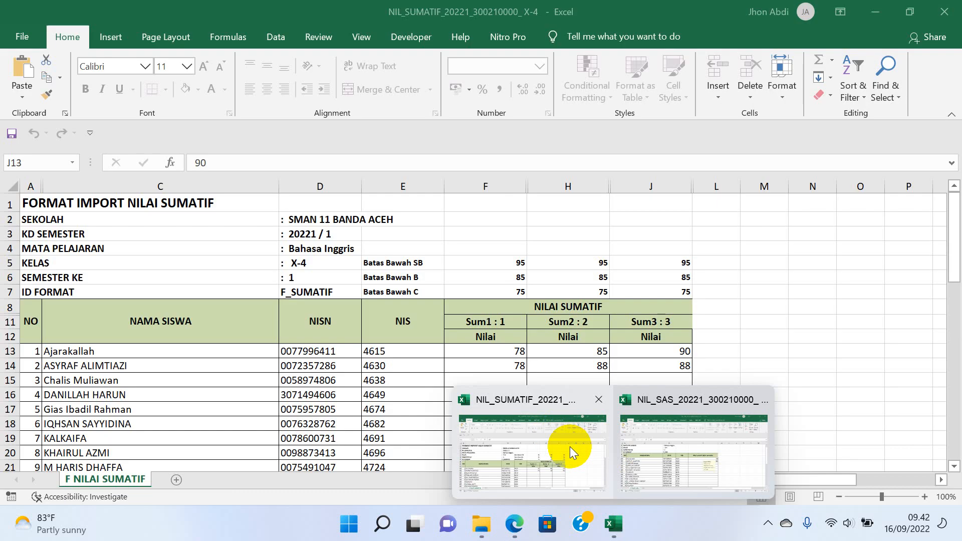
# Check the summative grades in NIL_SUMATIF: 78, 85, 90 and 78, 88.
pyautogui.click(570, 447)
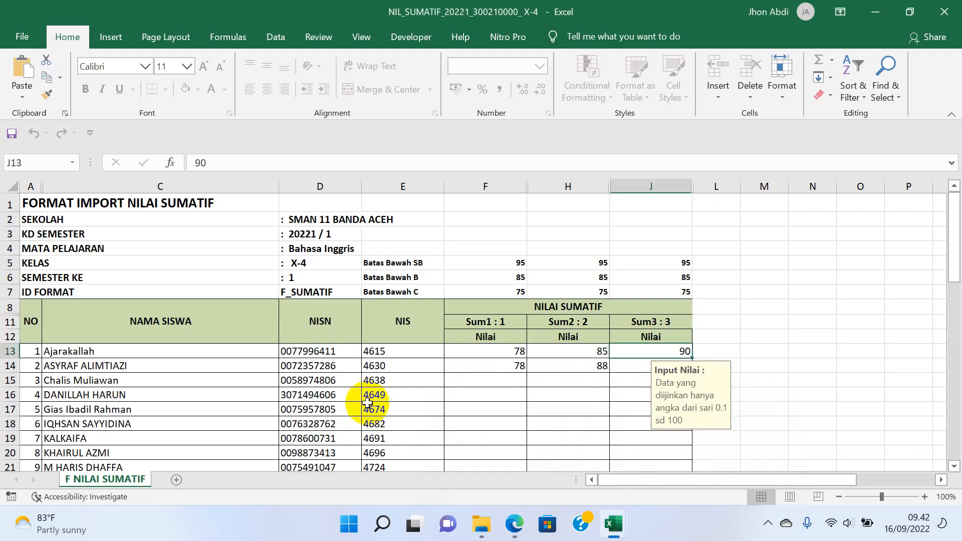
pyautogui.click(521, 353)
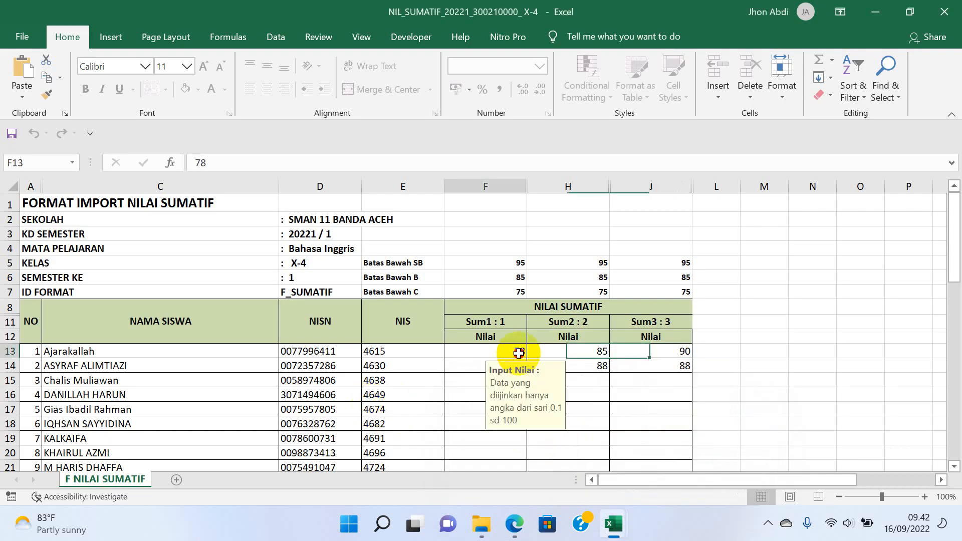
pyautogui.click(576, 351)
pyautogui.click(514, 351)
pyautogui.click(576, 350)
pyautogui.click(652, 349)
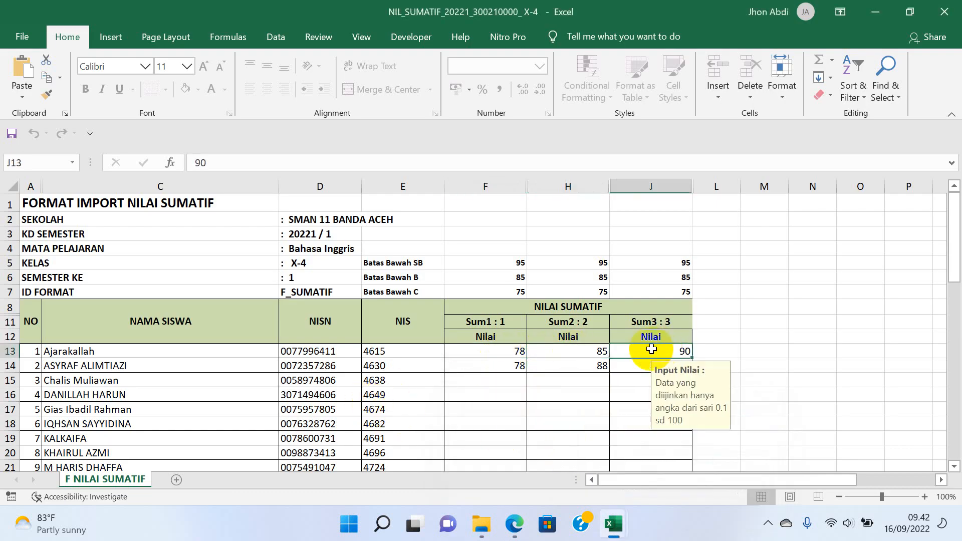
pyautogui.click(551, 366)
pyautogui.click(516, 365)
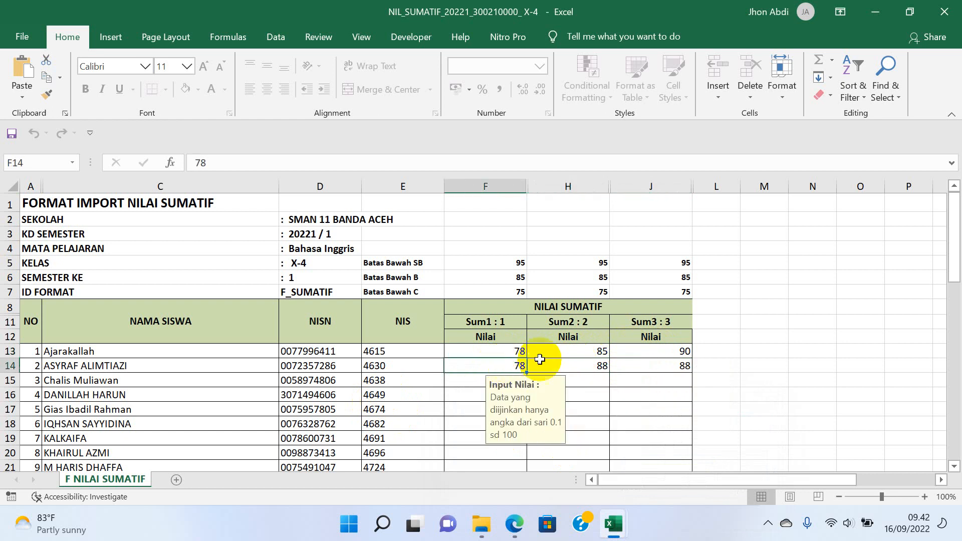
pyautogui.click(576, 363)
pyautogui.click(649, 353)
pyautogui.moveTo(606, 525)
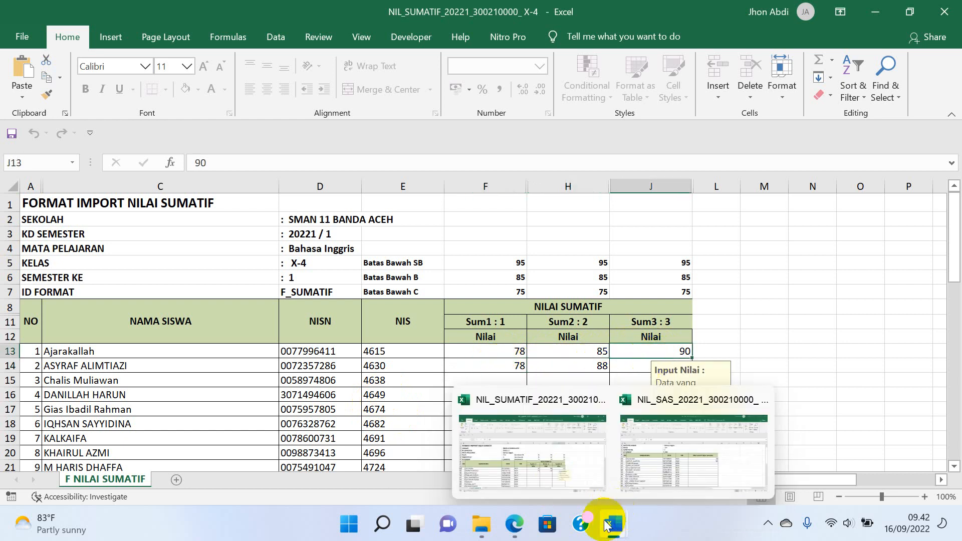
pyautogui.click(514, 526)
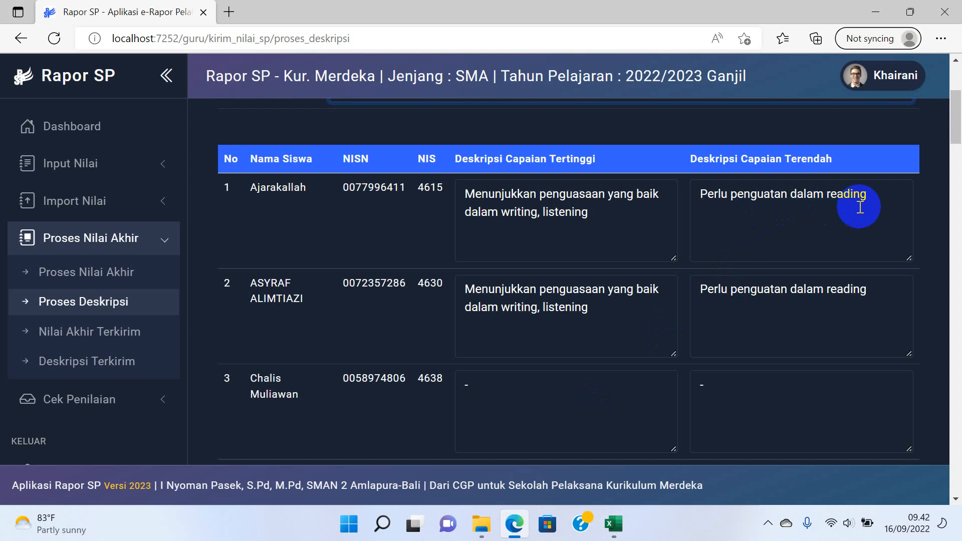
# Review the Batas Bawah B (85) and C grade boundary rows, then return to Rapor SP.
pyautogui.click(611, 509)
pyautogui.click(566, 451)
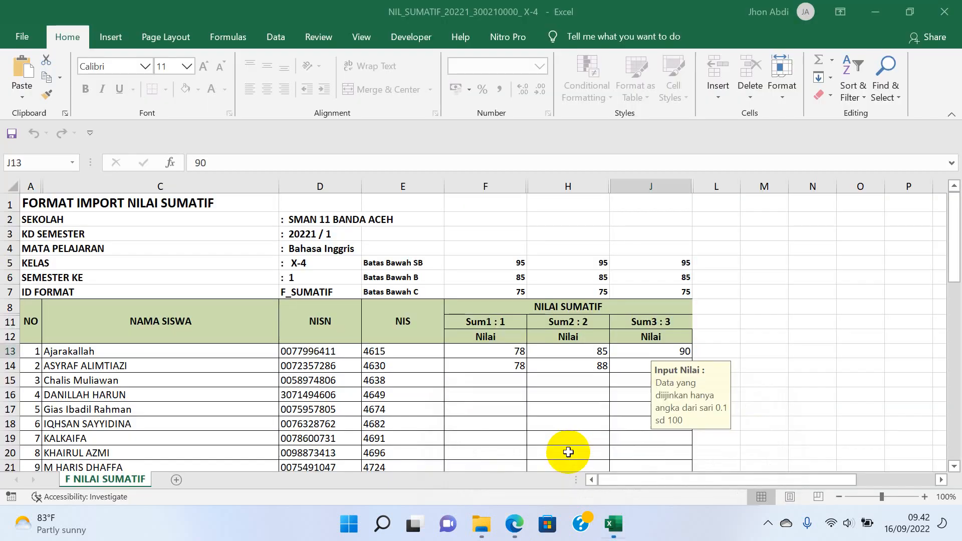
pyautogui.click(521, 277)
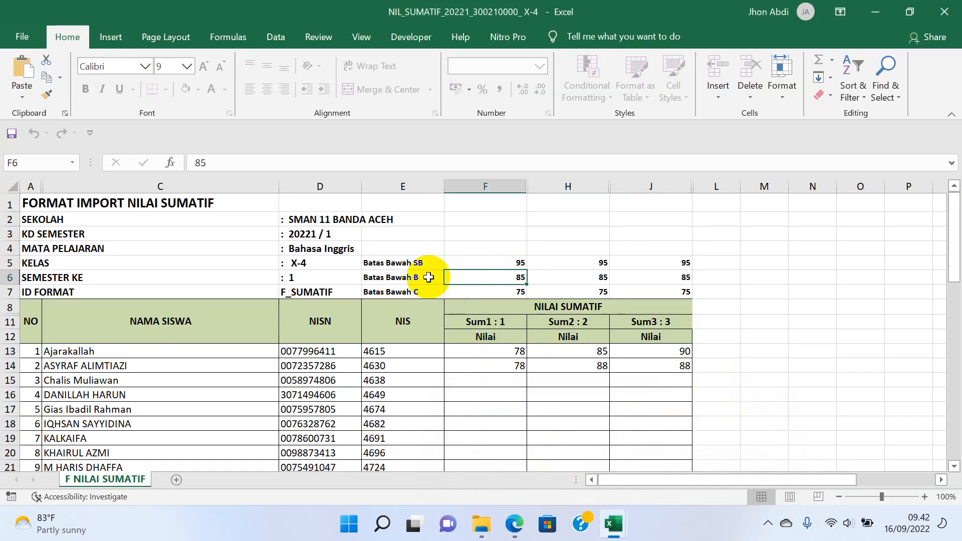
pyautogui.click(410, 291)
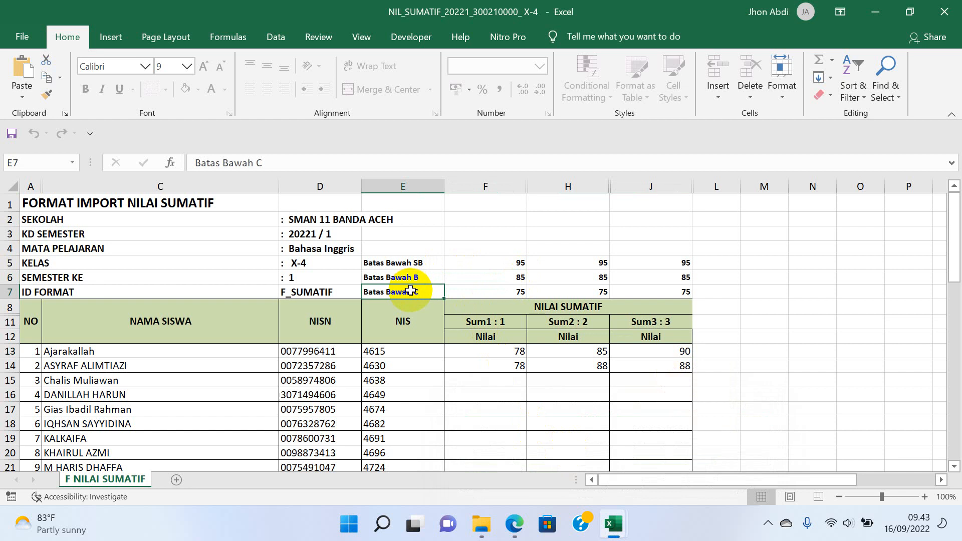
pyautogui.click(408, 277)
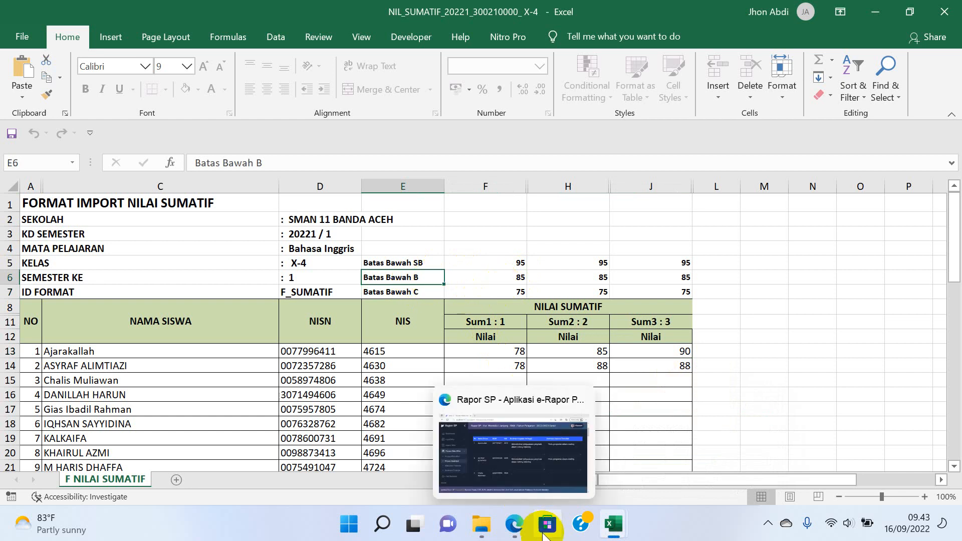
pyautogui.click(515, 524)
# Send the X-4 competency descriptions with Kirim Deskripsi and open Nilai Akhir Terkirim.
pyautogui.scroll(-15, 580, 307)
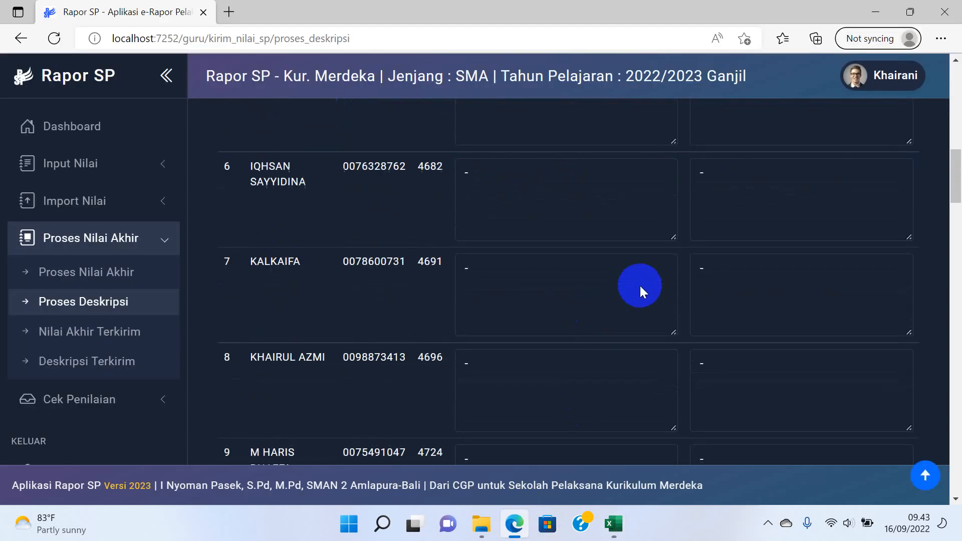
pyautogui.scroll(-20, 640, 292)
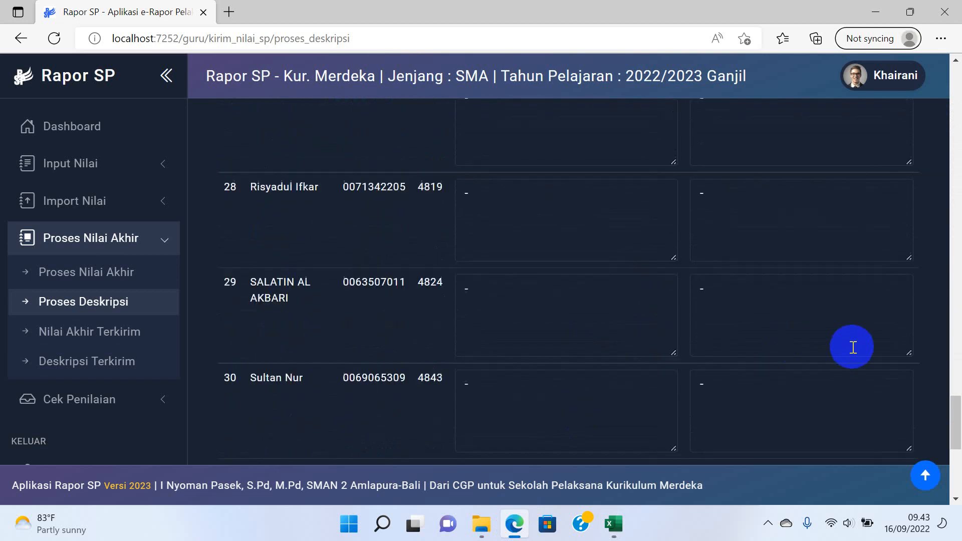
pyautogui.click(859, 397)
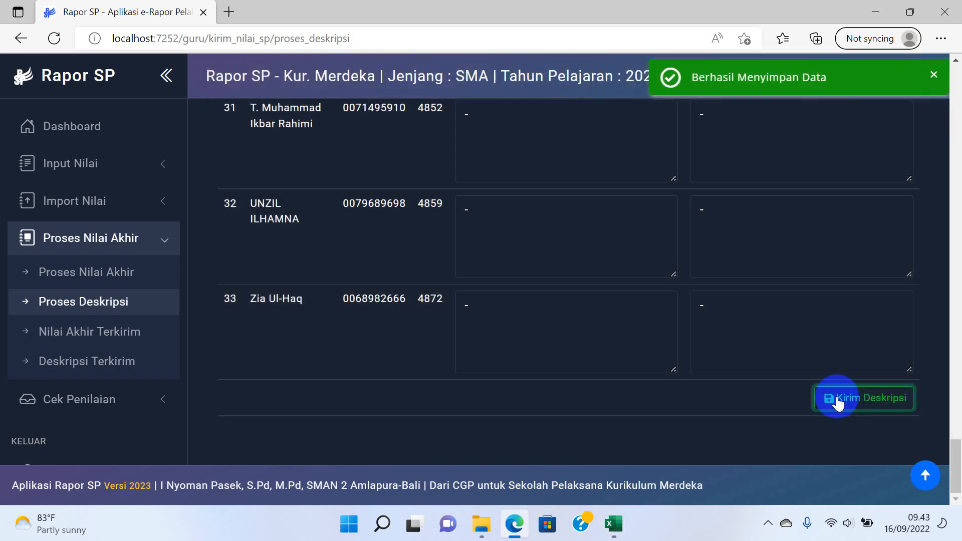
pyautogui.click(117, 340)
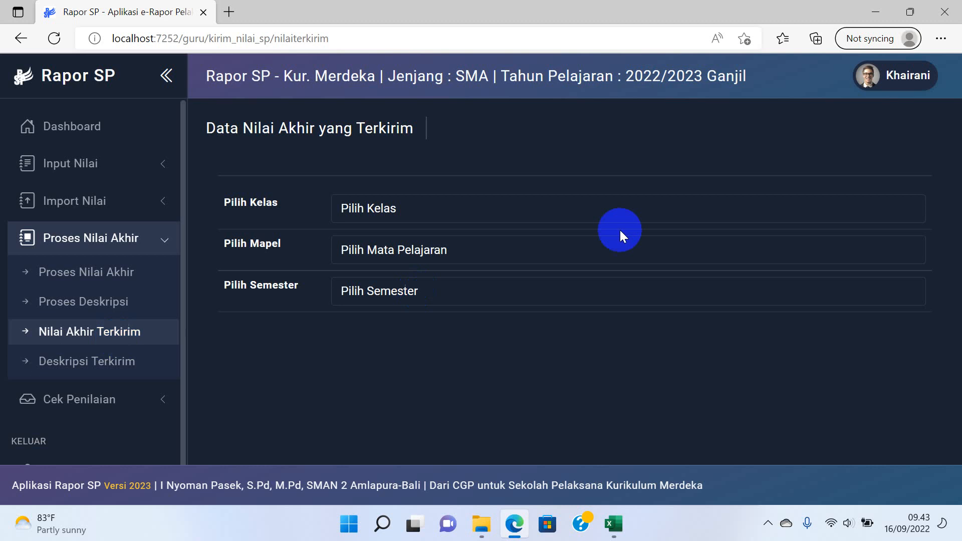
# Load the sent Bahasa Inggris Semester 1 final grades for class X-8.
pyautogui.click(487, 210)
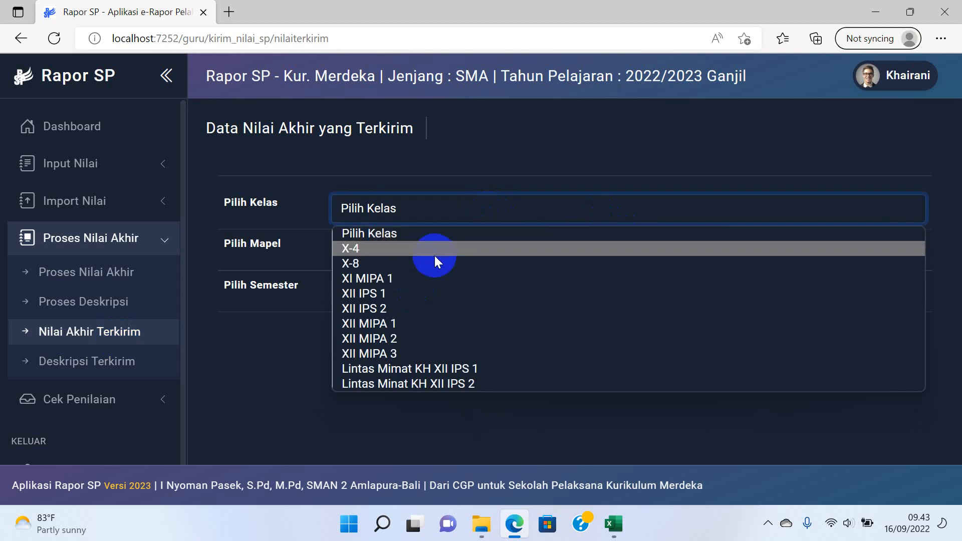
pyautogui.click(421, 260)
pyautogui.click(407, 255)
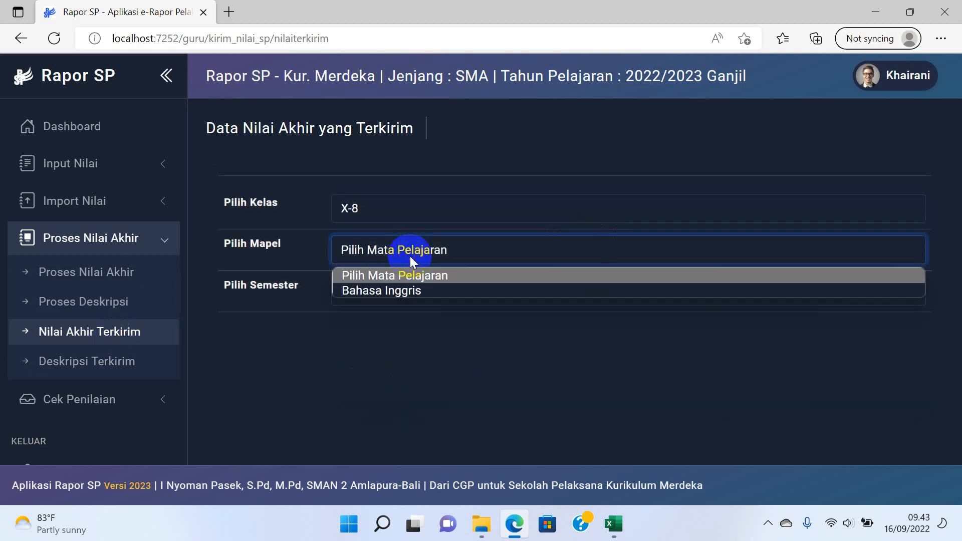
pyautogui.click(399, 290)
pyautogui.click(398, 289)
pyautogui.click(377, 330)
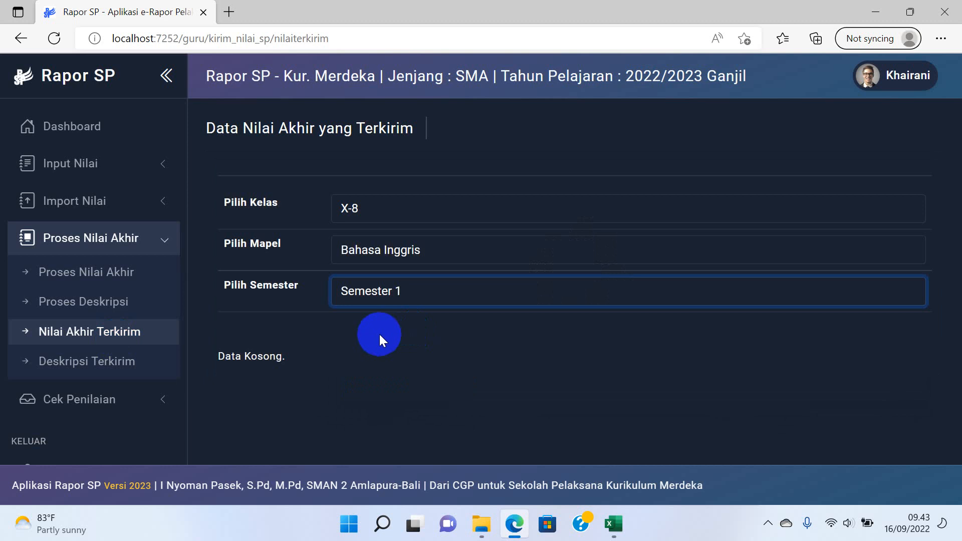
# Switch to class X-4 to confirm sent grades 86 and 87, then open Deskripsi Terkirim.
pyautogui.click(394, 204)
pyautogui.click(380, 248)
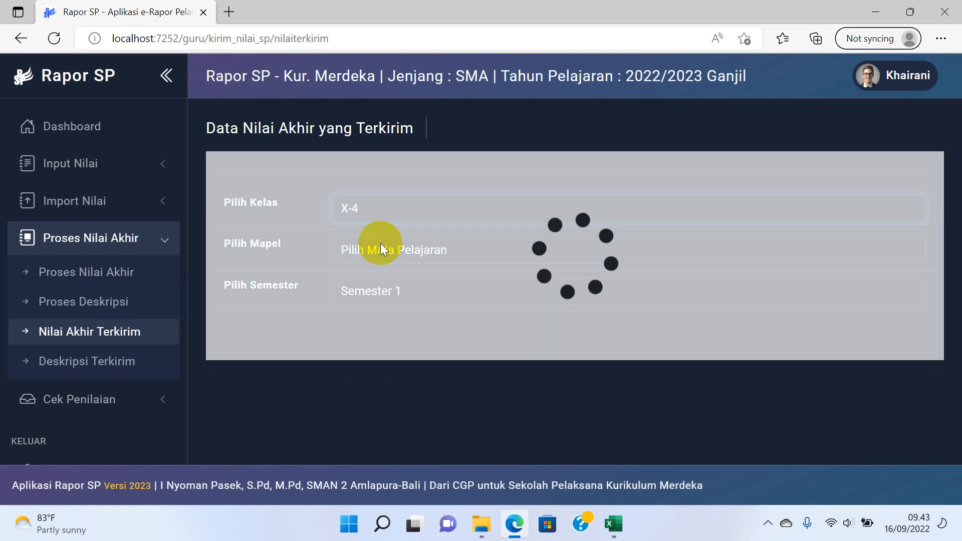
pyautogui.click(376, 249)
pyautogui.click(360, 287)
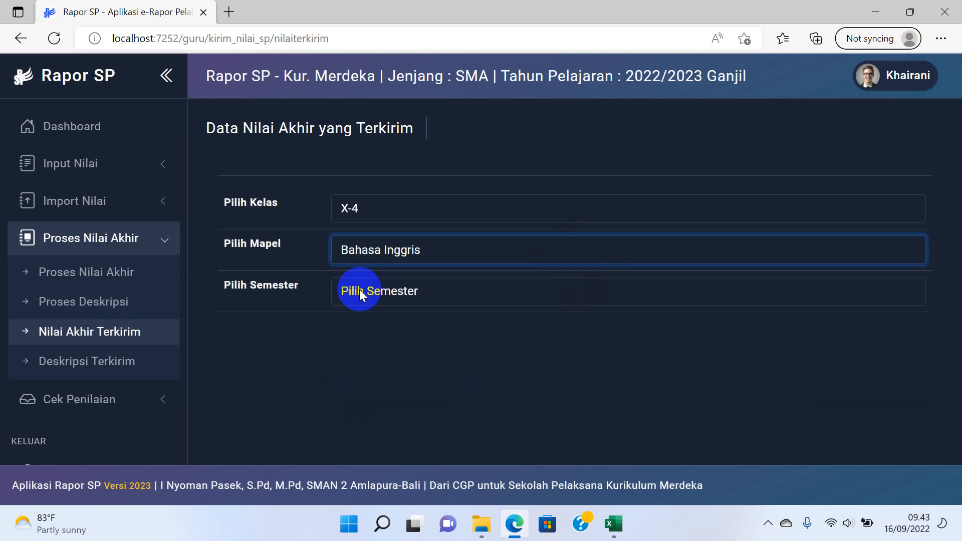
pyautogui.click(359, 290)
pyautogui.click(359, 329)
pyautogui.scroll(-1, 477, 329)
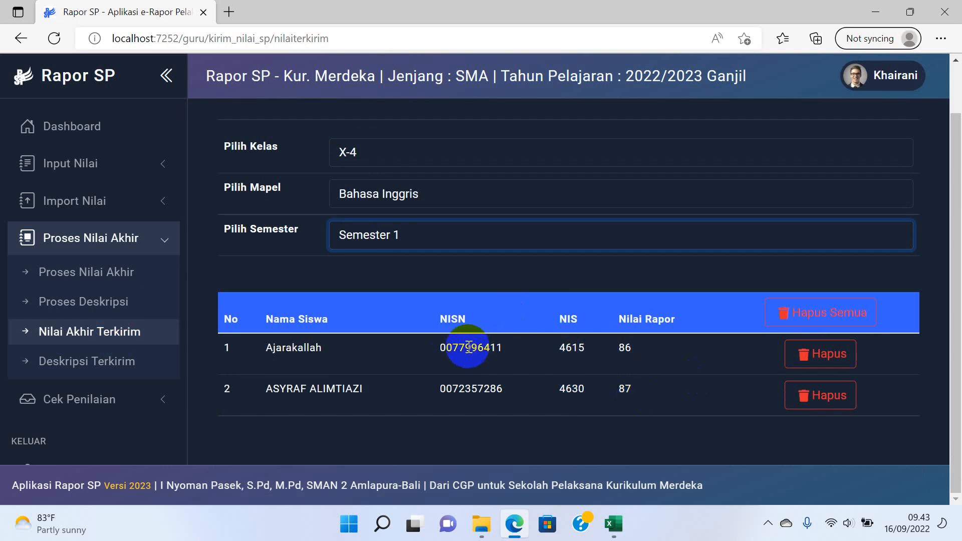
pyautogui.click(111, 363)
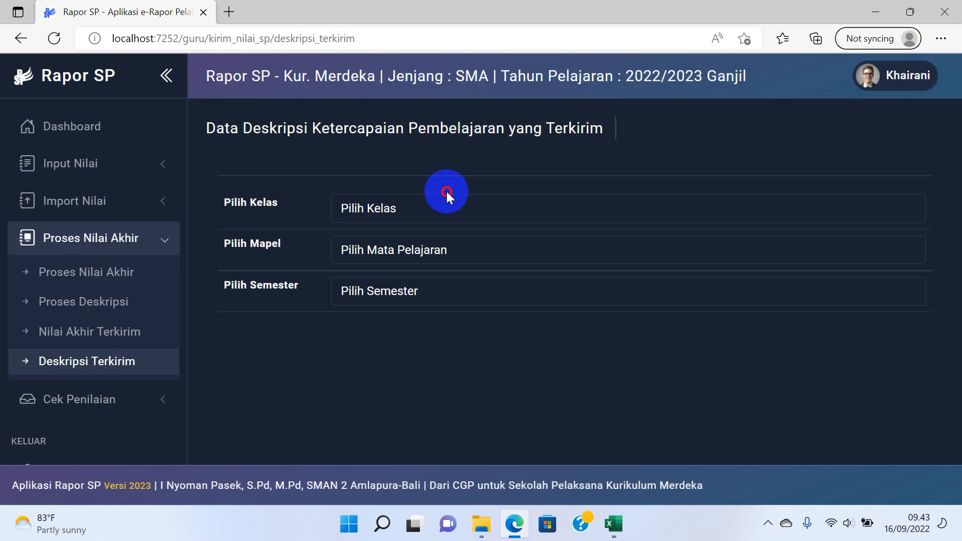
# Filter the sent descriptions to class X-4, Bahasa Inggris, Semester 1.
pyautogui.click(438, 210)
pyautogui.click(407, 249)
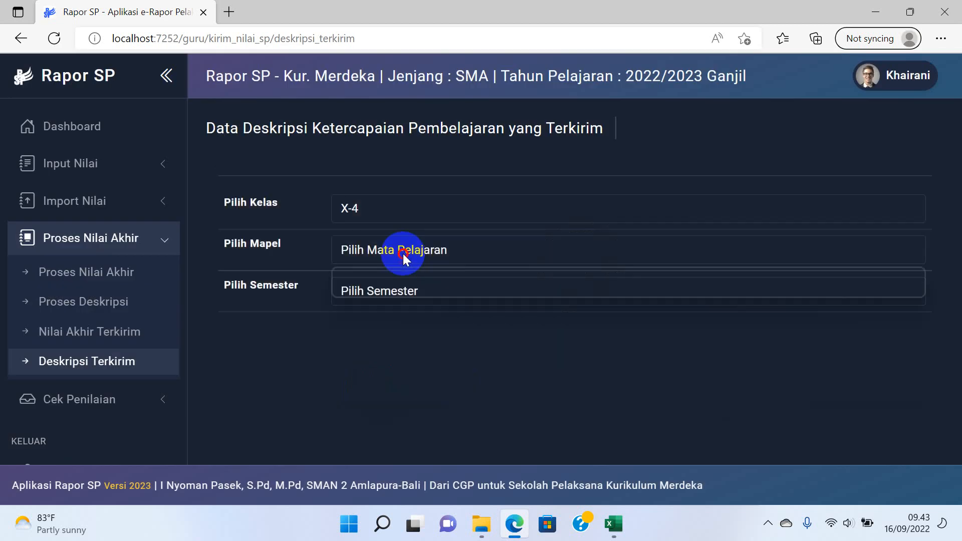
pyautogui.click(403, 251)
pyautogui.click(396, 289)
pyautogui.click(396, 286)
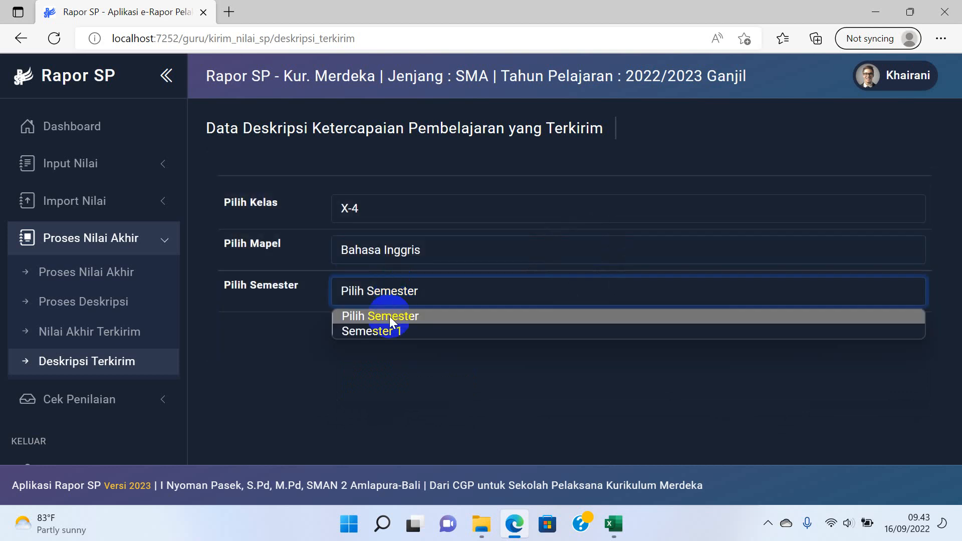
pyautogui.click(398, 329)
# Scroll through both students' writing/listening mastery and reading reinforcement descriptions.
pyautogui.scroll(-1, 551, 273)
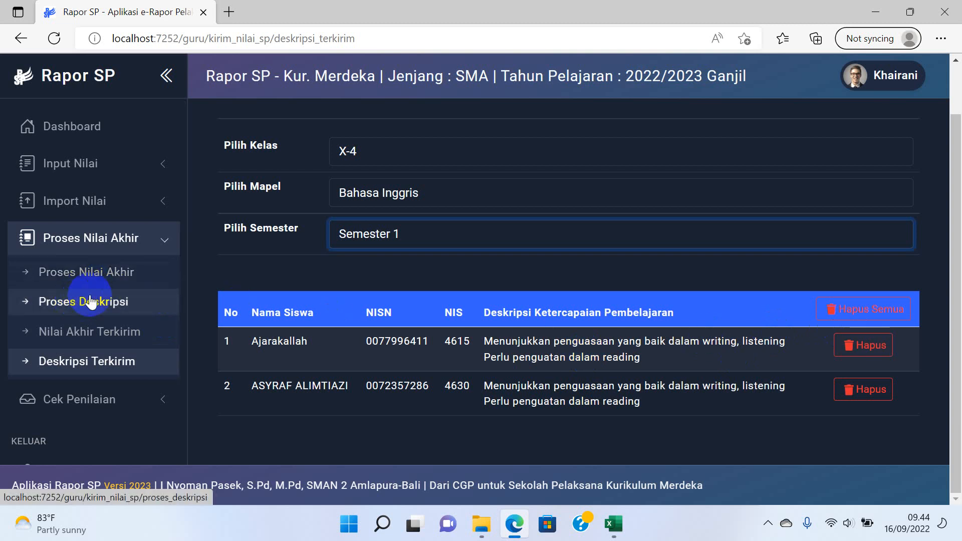
pyautogui.scroll(-2, 93, 305)
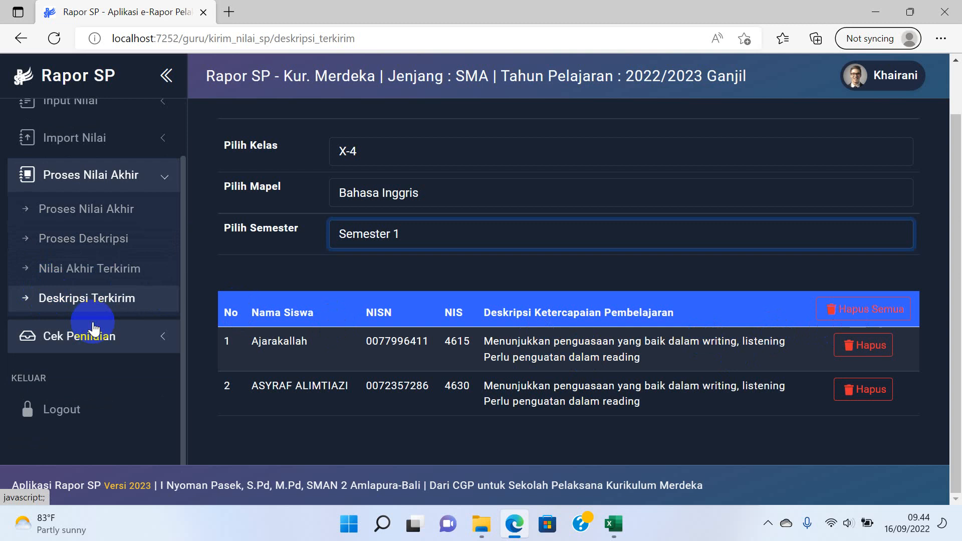
pyautogui.scroll(2, 96, 320)
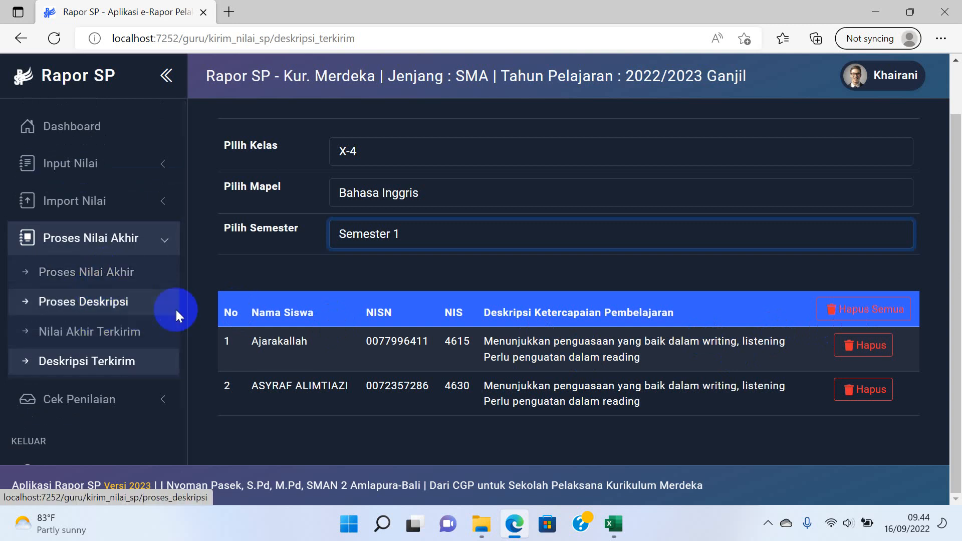
pyautogui.scroll(2, 257, 230)
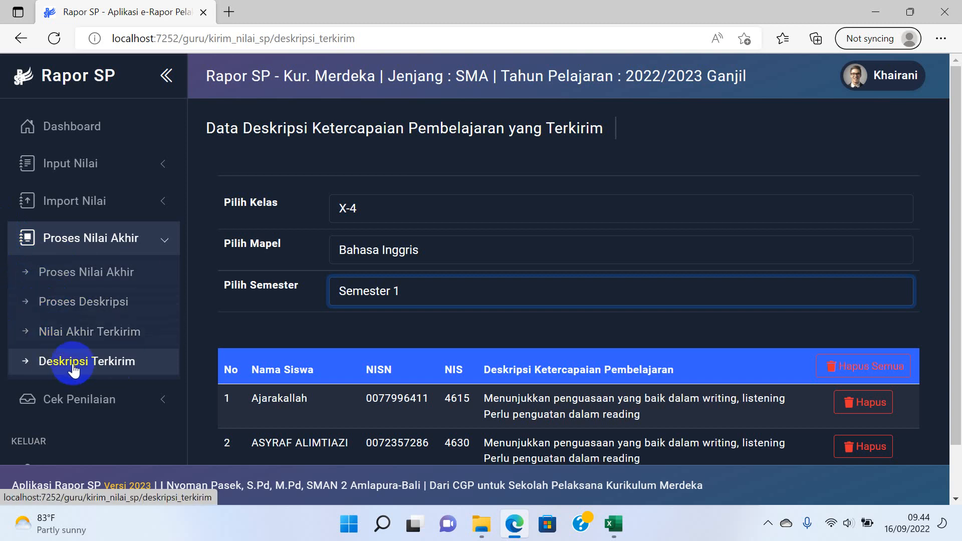
pyautogui.scroll(-2, 50, 304)
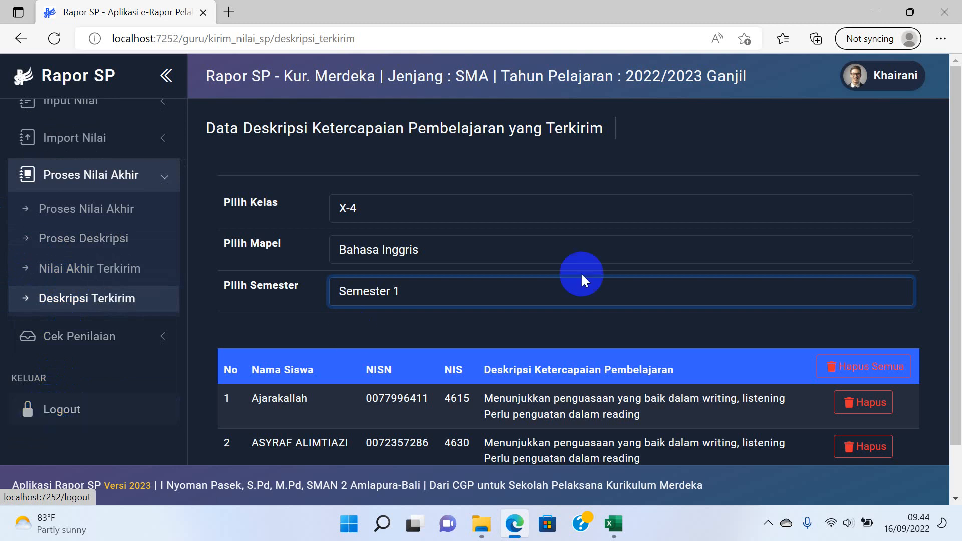
pyautogui.scroll(-1, 573, 225)
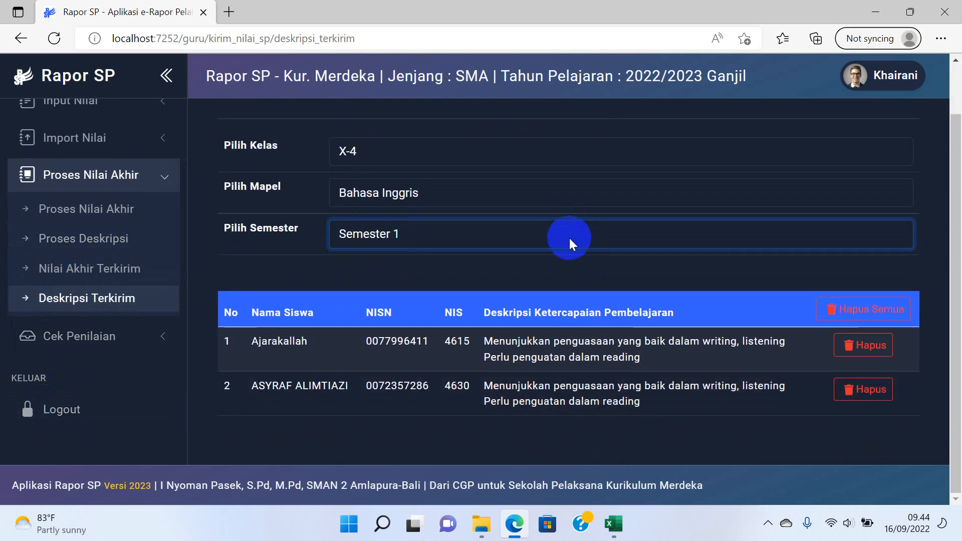
pyautogui.scroll(1, 569, 235)
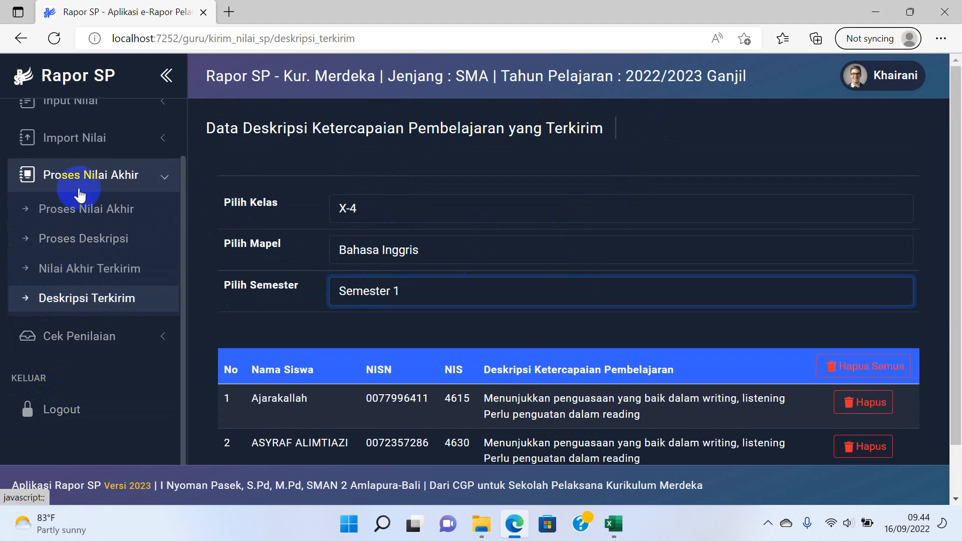
# On the Import Nilai Download Format page, choose class X-4, Bahasa Inggris, Semester 1.
pyautogui.click(84, 141)
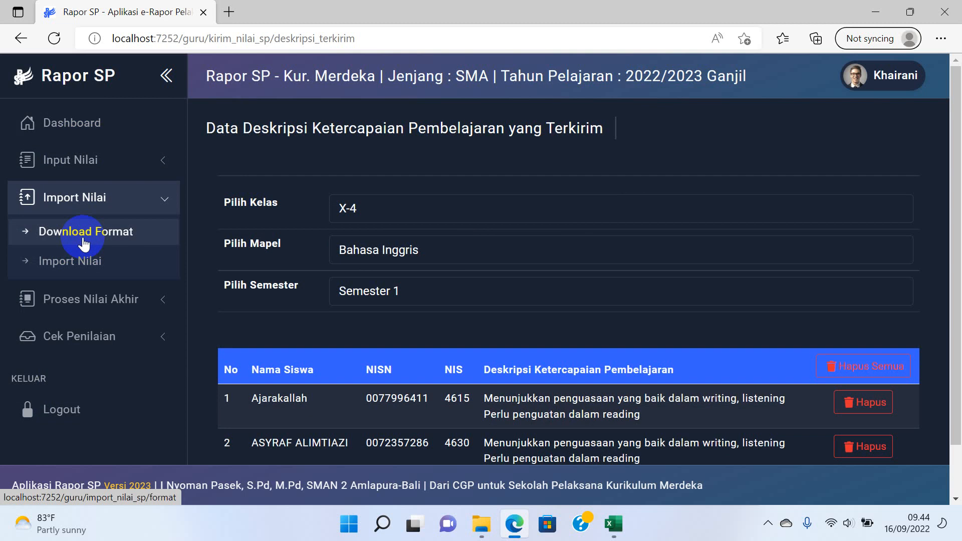
pyautogui.click(84, 241)
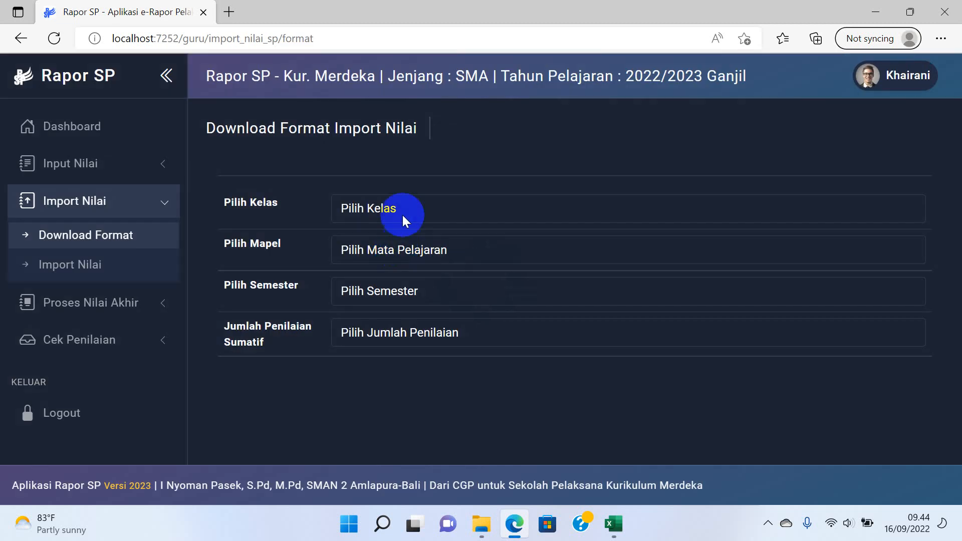
pyautogui.click(401, 214)
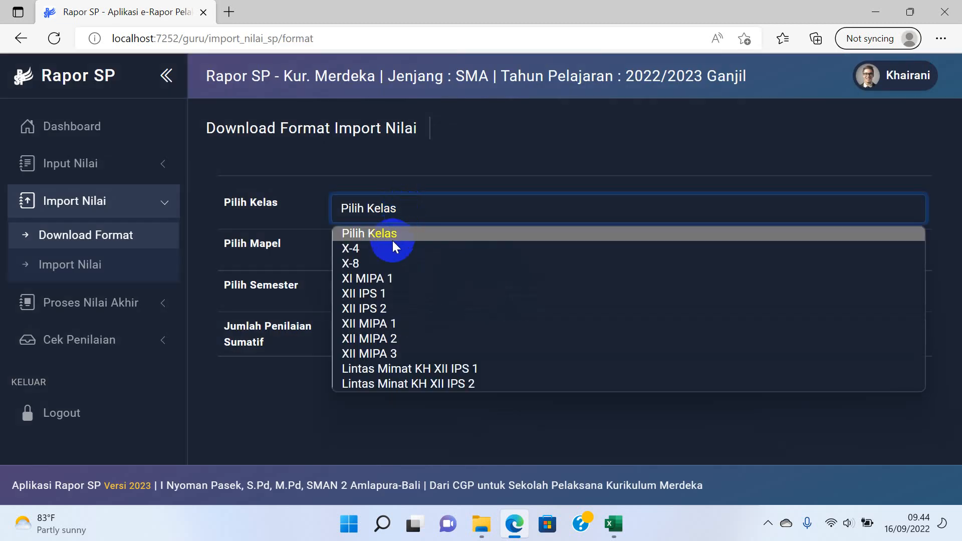
pyautogui.click(394, 248)
pyautogui.click(389, 252)
pyautogui.click(378, 287)
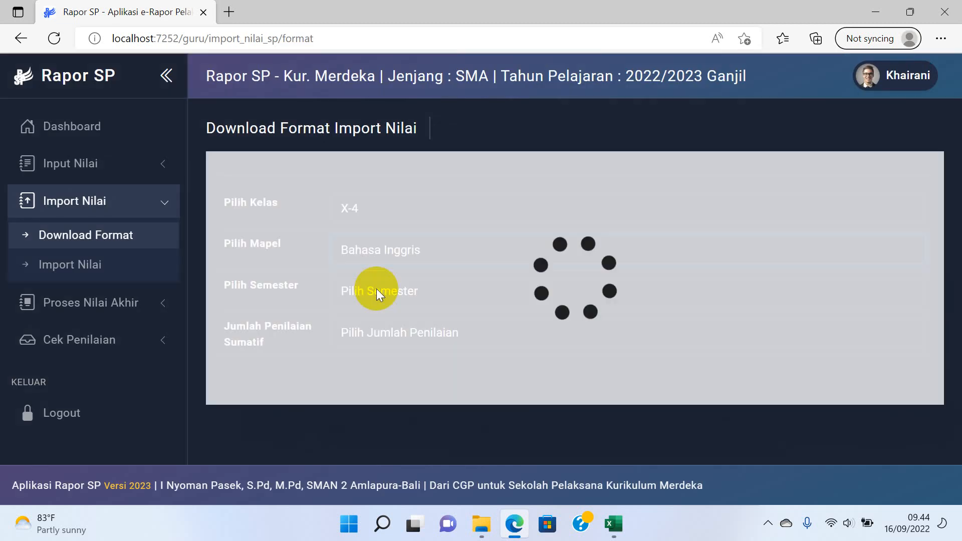
pyautogui.click(376, 332)
pyautogui.click(373, 341)
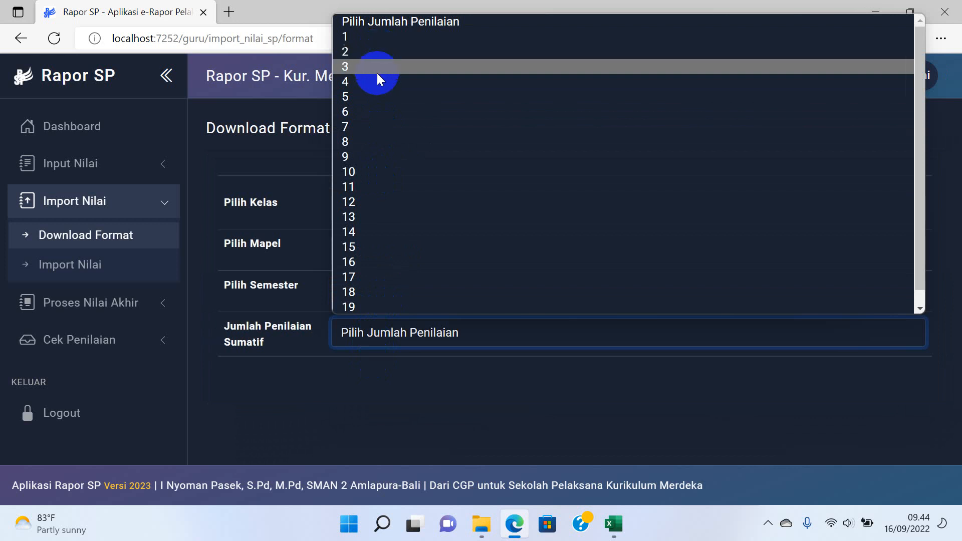
# Set 5 summative assessments and review Sumatif Ke 1's learning target choices without picking one.
pyautogui.click(371, 96)
pyautogui.scroll(-5, 446, 286)
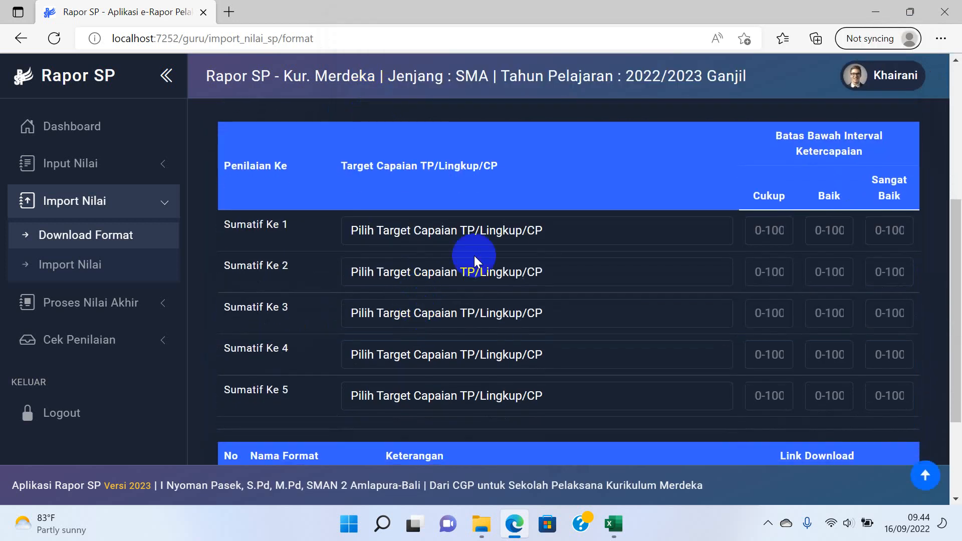
pyautogui.click(485, 232)
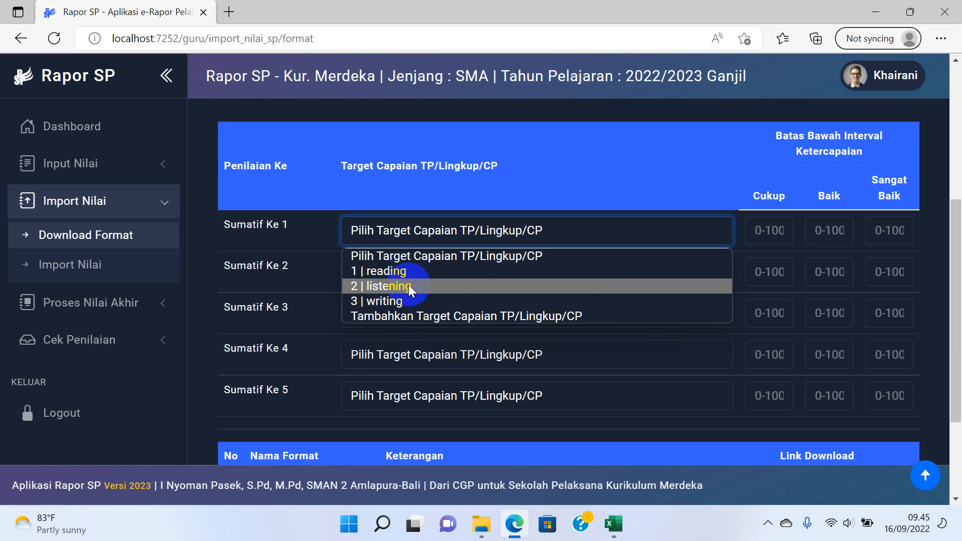
pyautogui.click(276, 272)
# Log out of the teacher account, never translate Indonesian, and sign in as administrator.
pyautogui.scroll(-3, 310, 258)
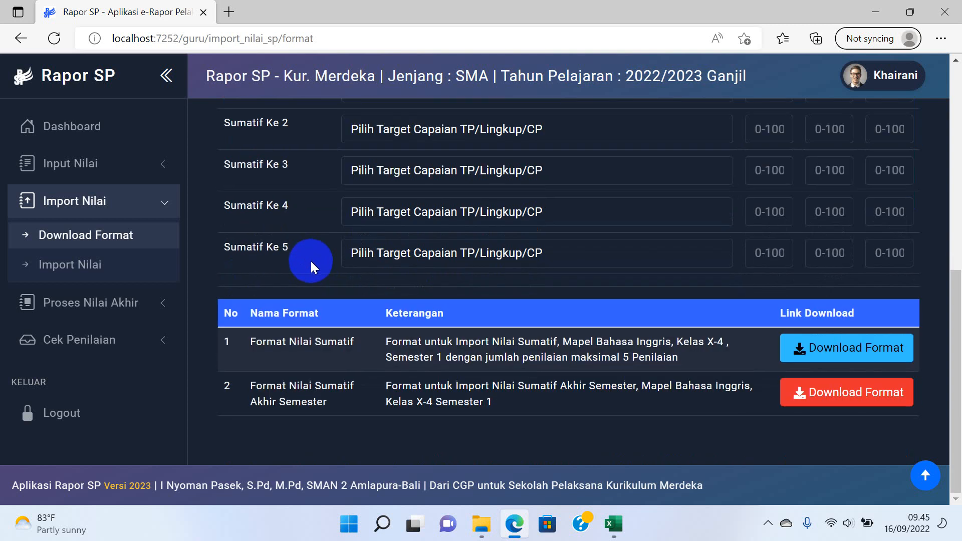
pyautogui.click(65, 417)
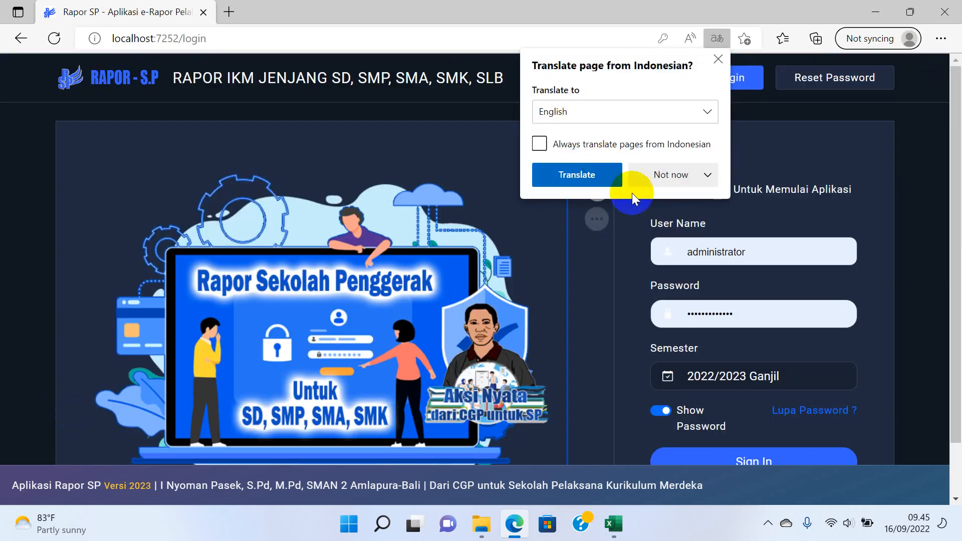
pyautogui.click(673, 174)
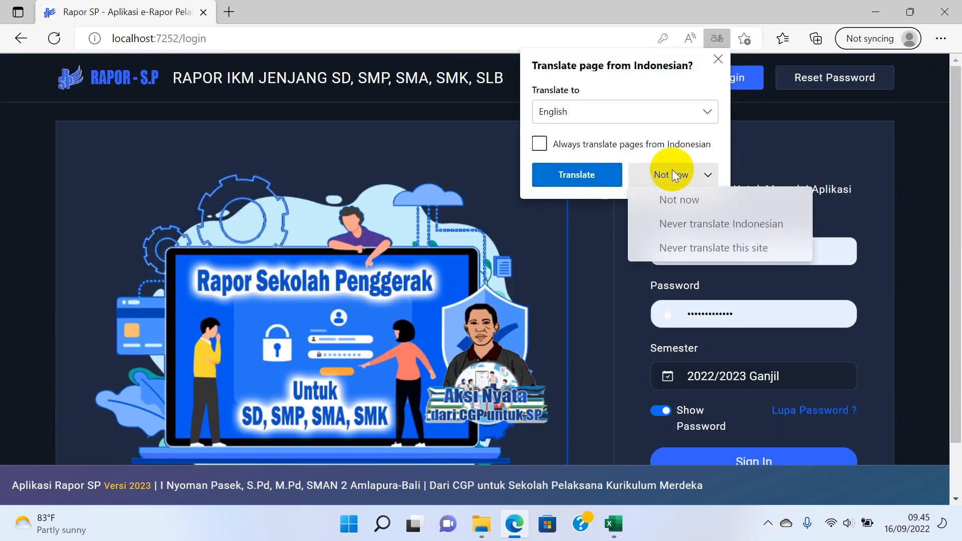
pyautogui.click(696, 221)
pyautogui.scroll(-1, 733, 399)
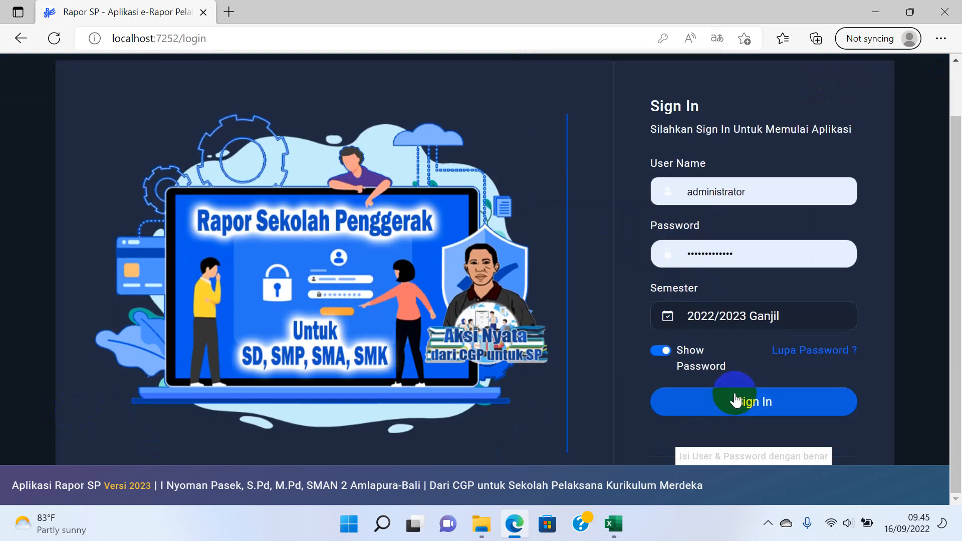
pyautogui.click(735, 401)
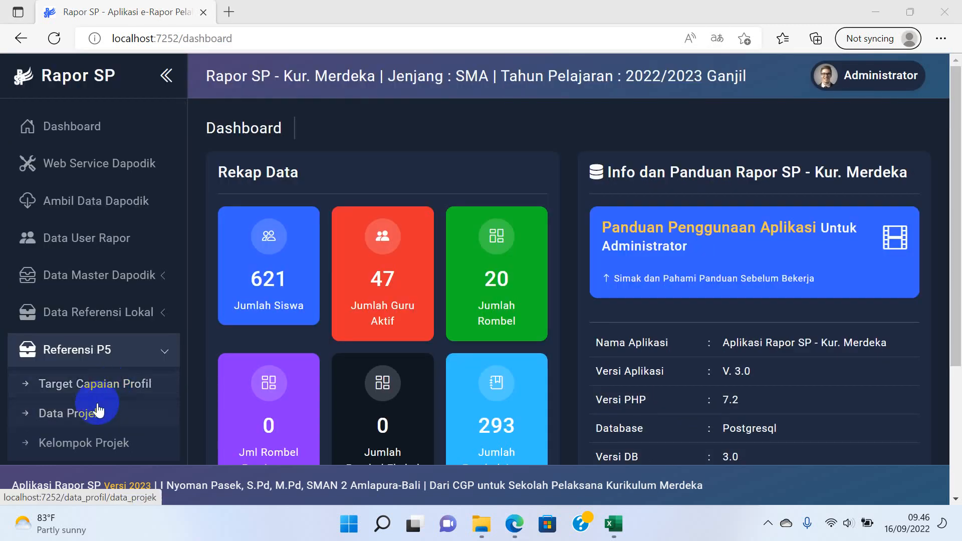
# Delete all existing members of KELOMPOK BINTANG on the Kelompok Projek page.
pyautogui.click(87, 446)
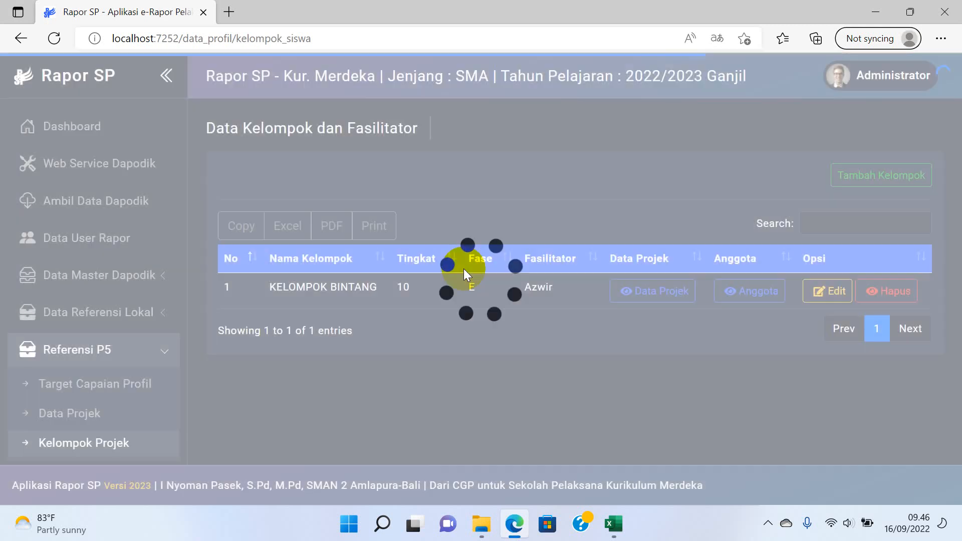
pyautogui.click(760, 303)
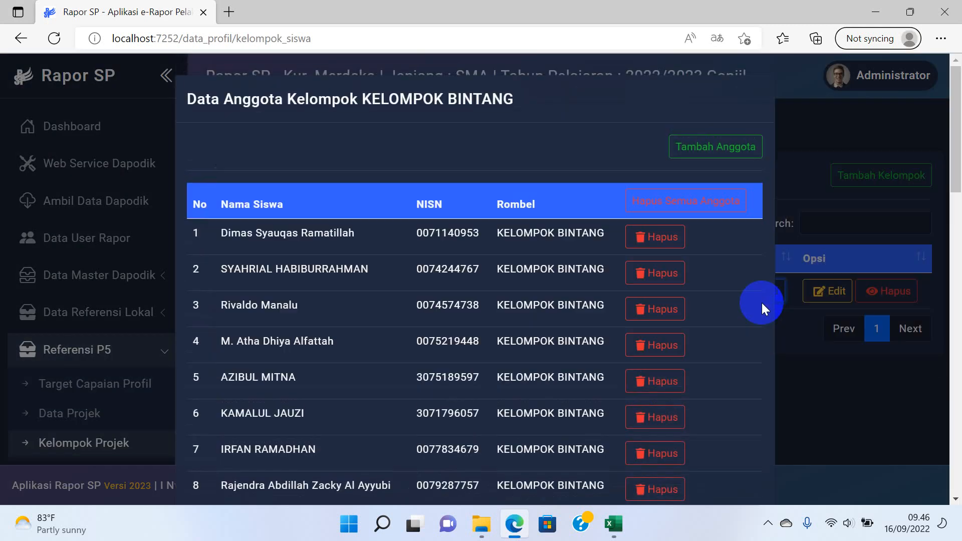
pyautogui.click(646, 315)
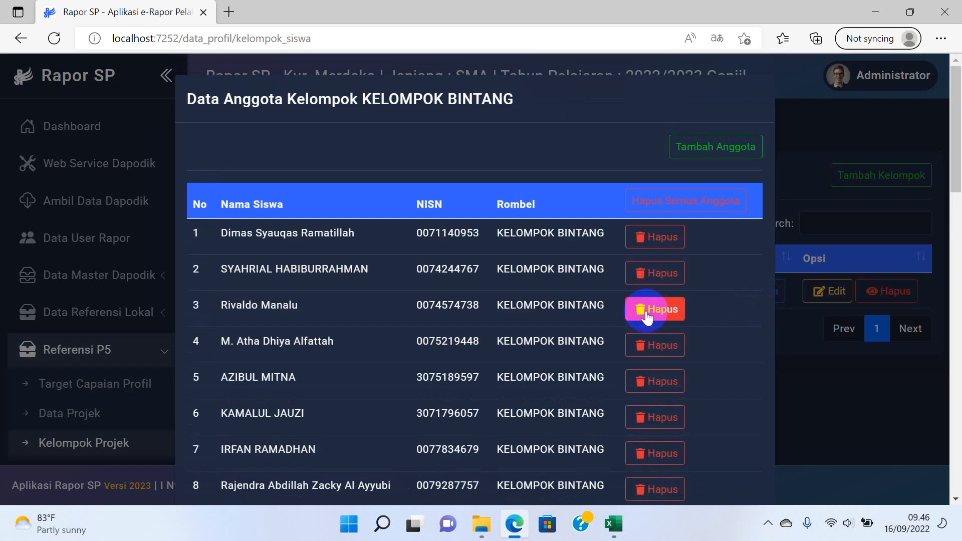
pyautogui.click(683, 200)
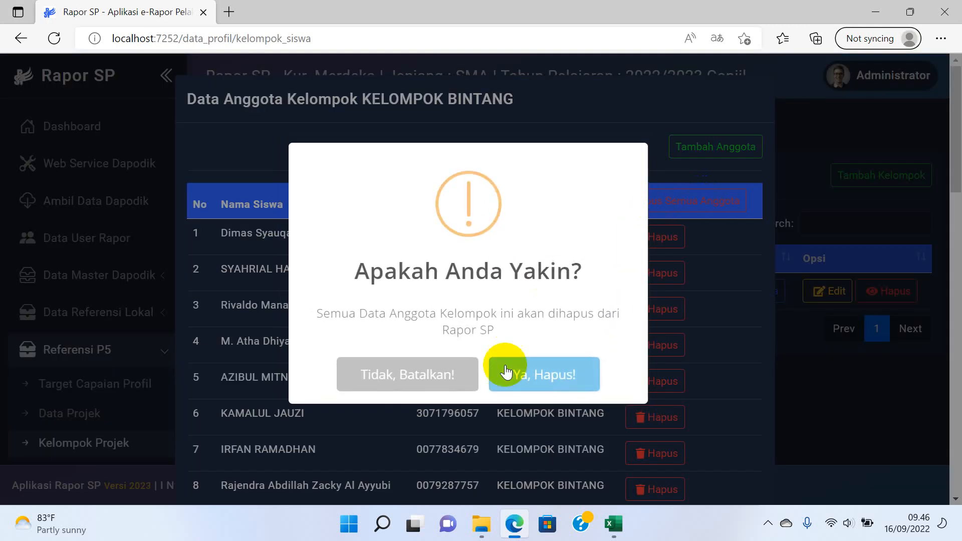
pyautogui.click(554, 373)
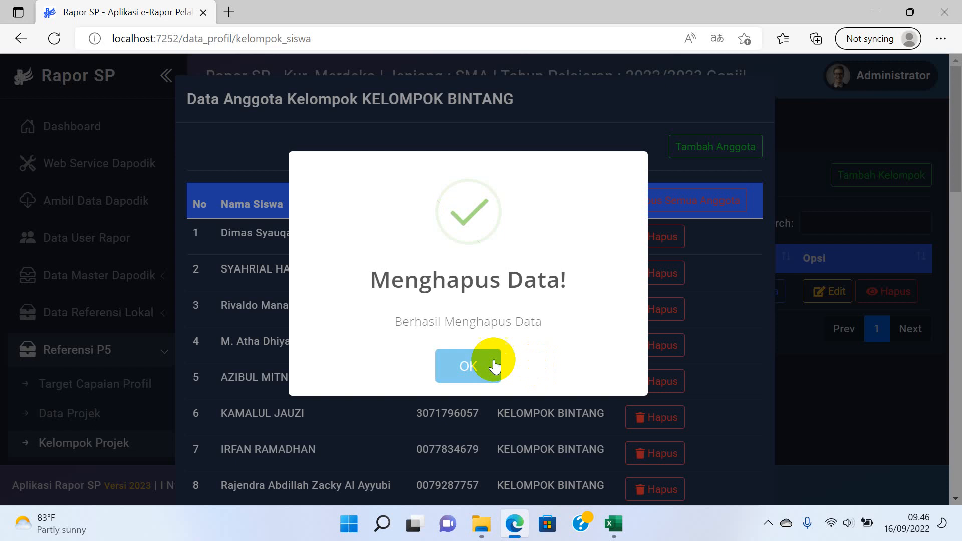
pyautogui.click(463, 365)
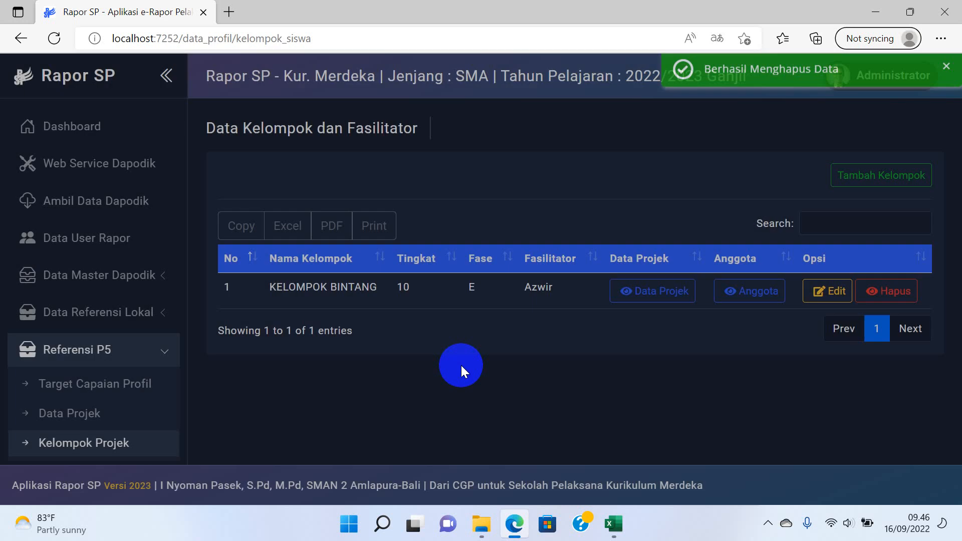
pyautogui.click(741, 292)
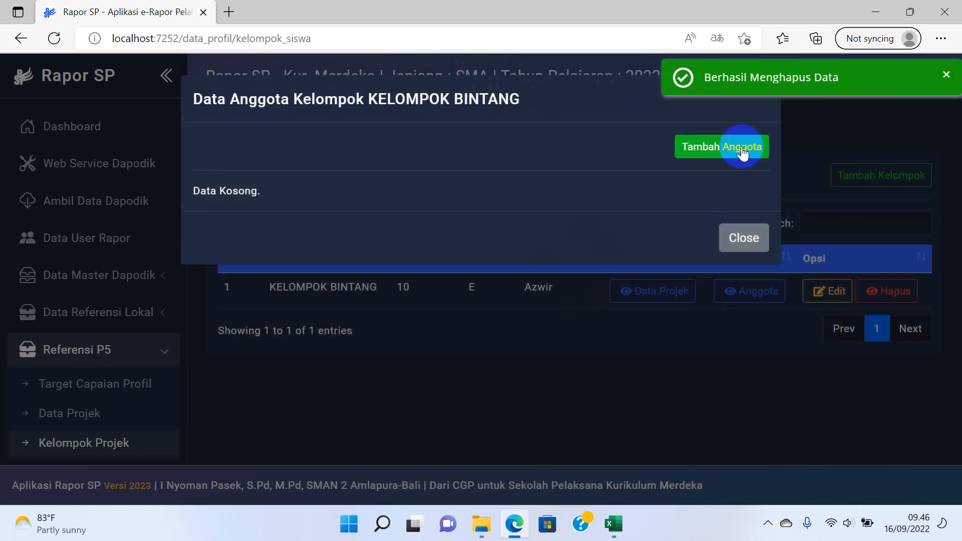
# Add all 33 class X-4 students to KELOMPOK BINTANG and confirm none remain.
pyautogui.click(743, 148)
pyautogui.click(626, 202)
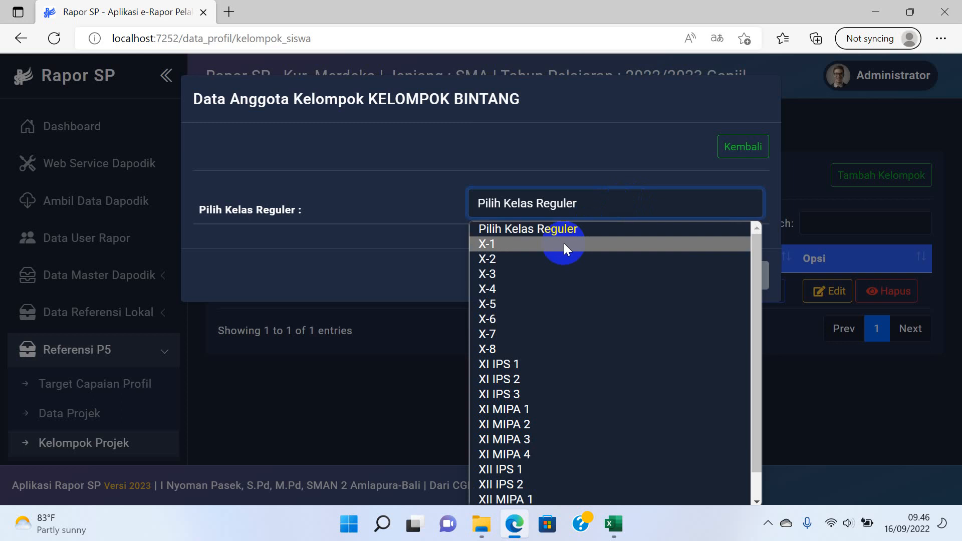
pyautogui.click(519, 290)
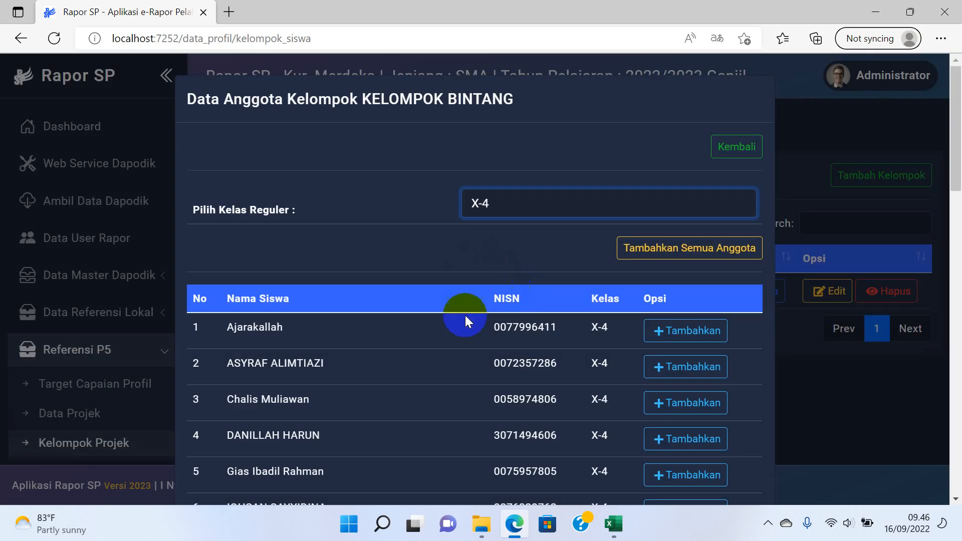
pyautogui.click(710, 243)
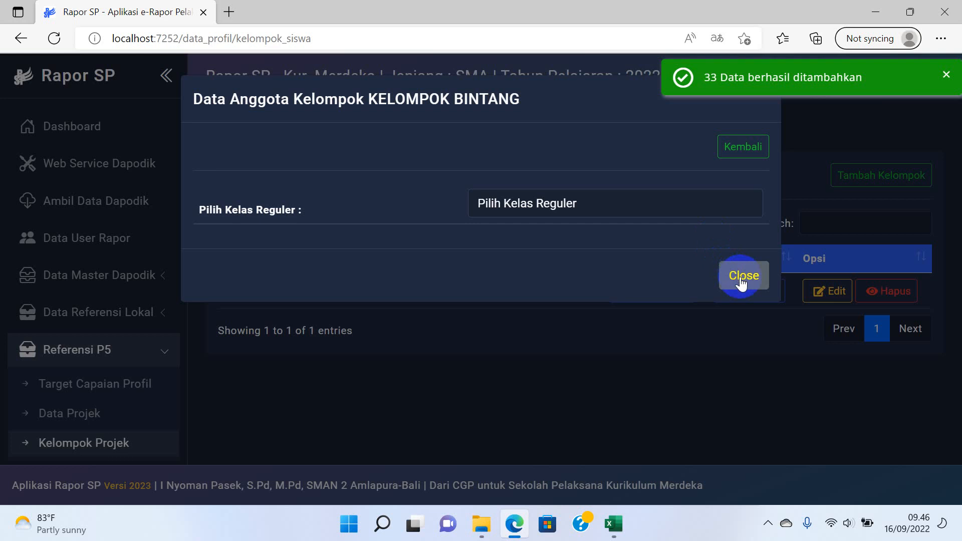
pyautogui.click(699, 205)
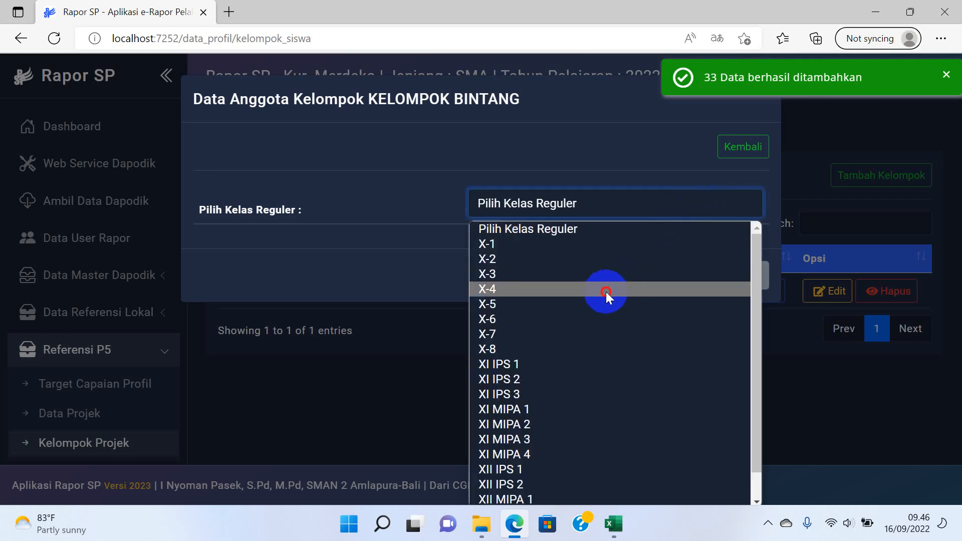
pyautogui.click(606, 292)
pyautogui.click(732, 294)
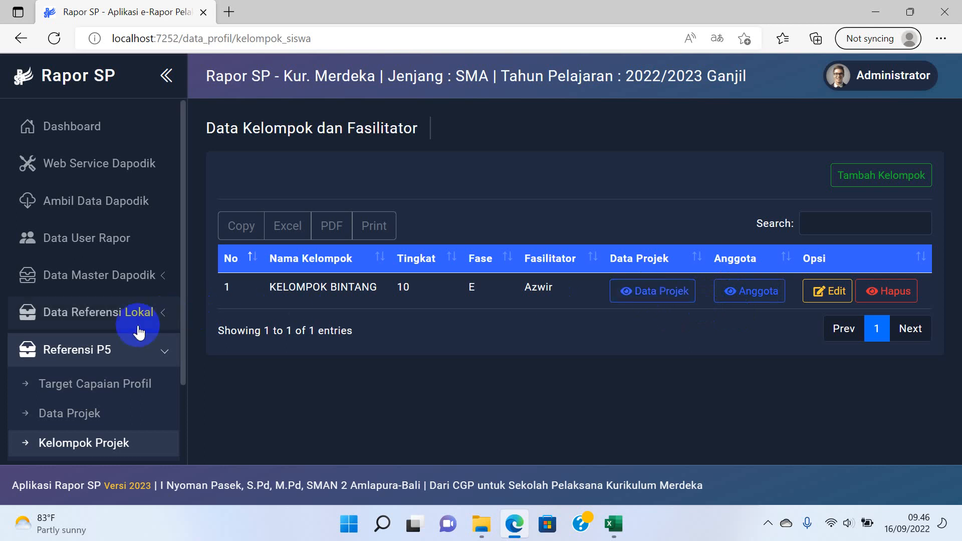
pyautogui.click(103, 420)
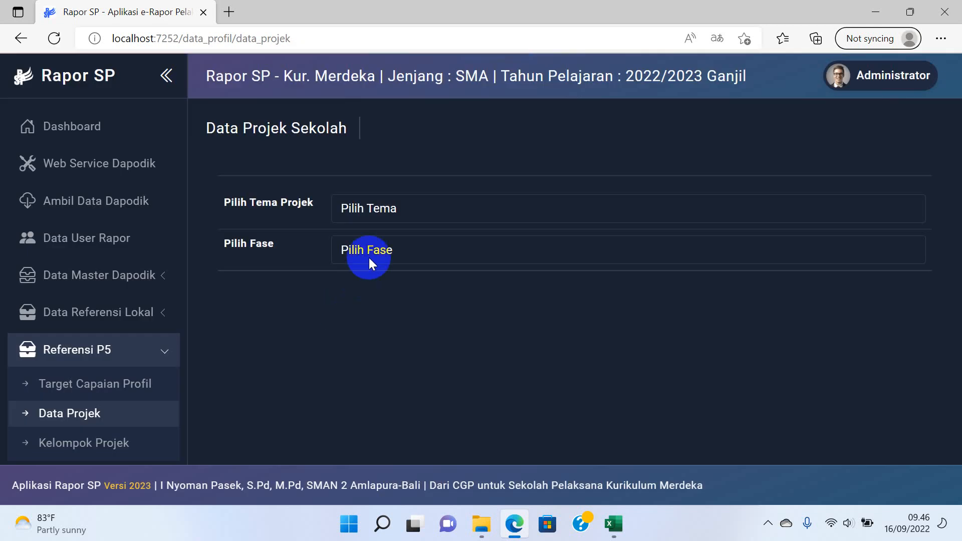
pyautogui.click(384, 208)
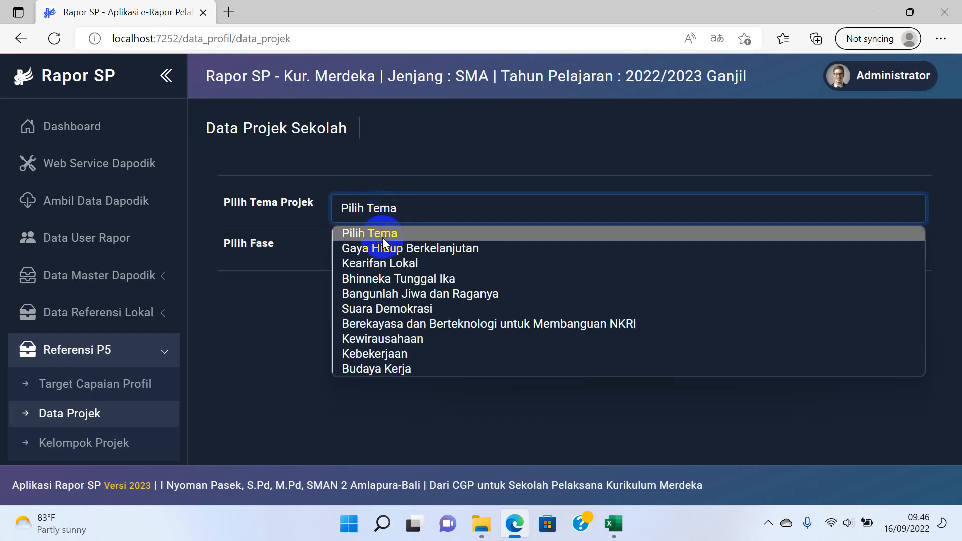
pyautogui.click(382, 264)
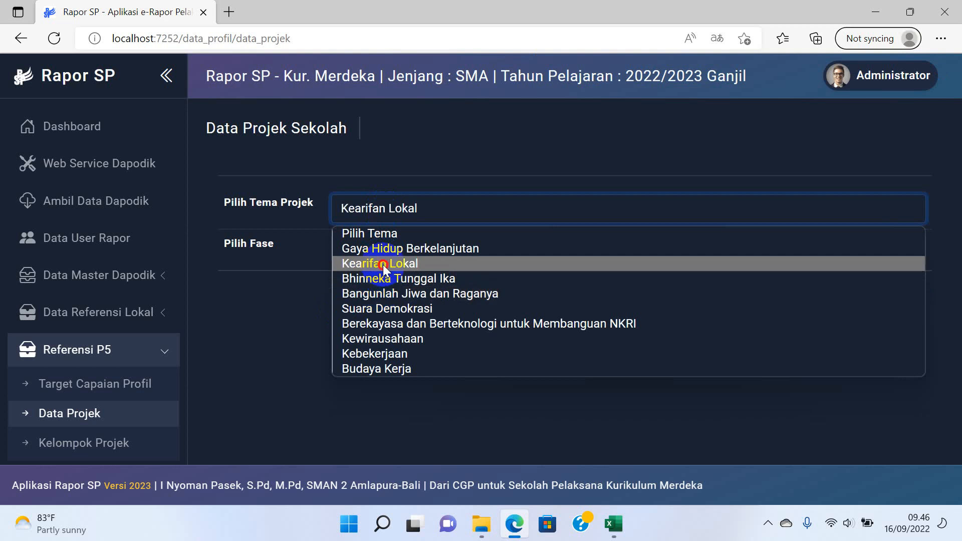
pyautogui.click(383, 252)
pyautogui.click(368, 290)
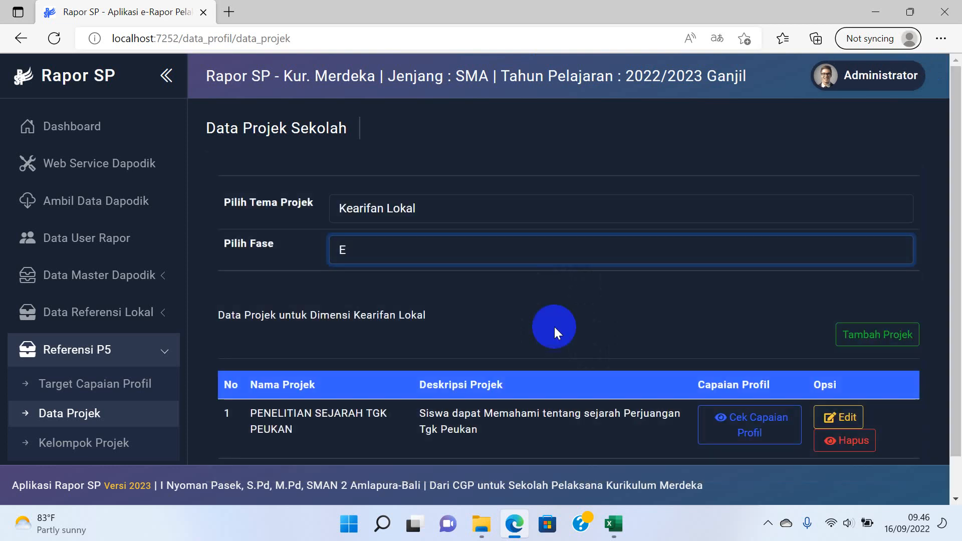
pyautogui.scroll(-1, 365, 351)
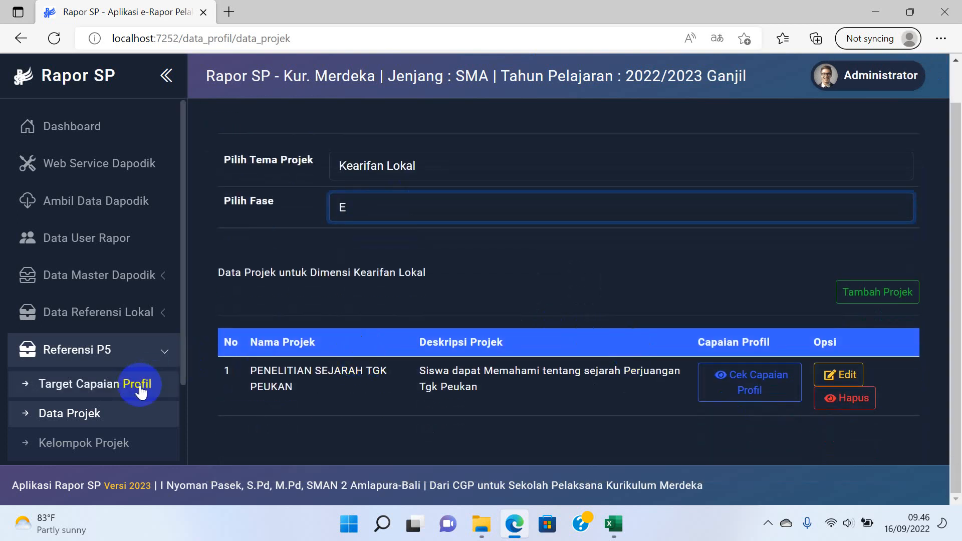
pyautogui.click(115, 388)
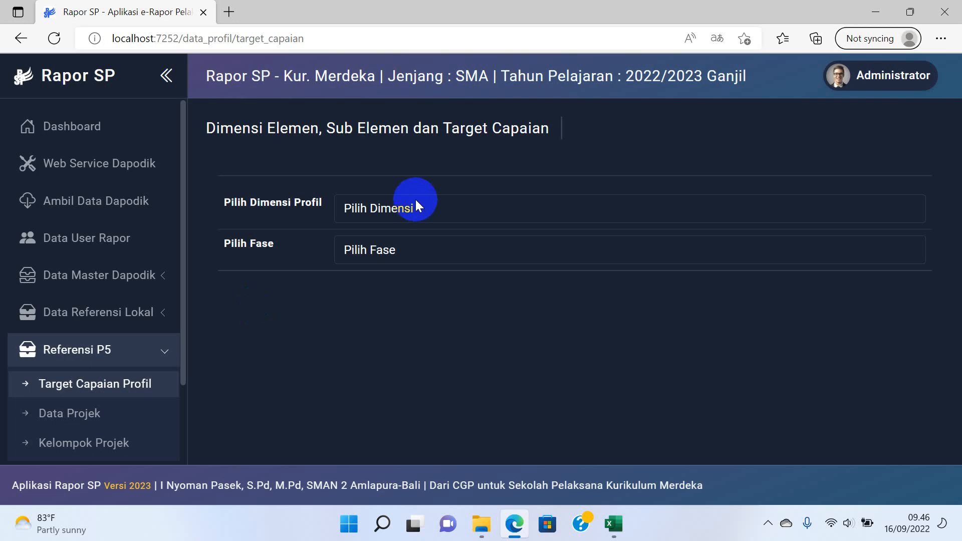
pyautogui.click(416, 197)
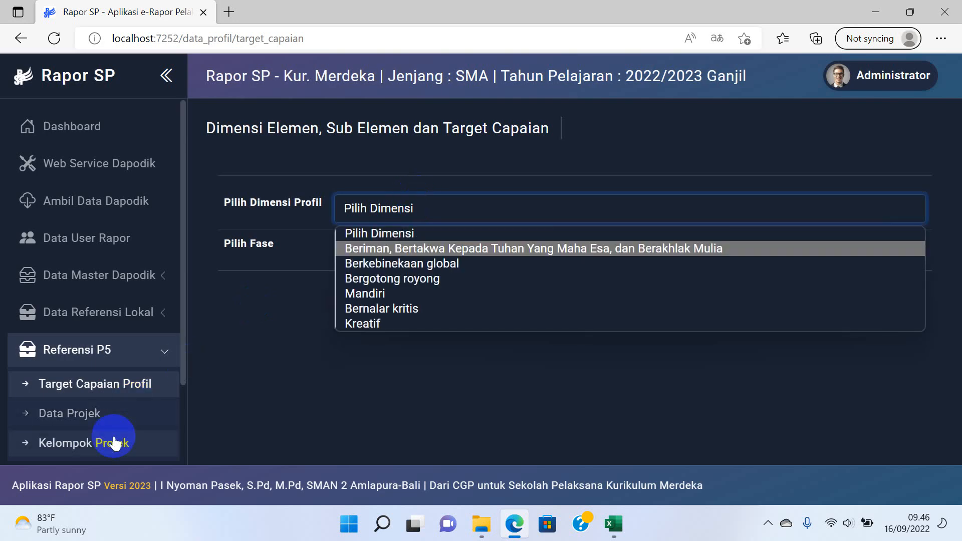
pyautogui.click(115, 444)
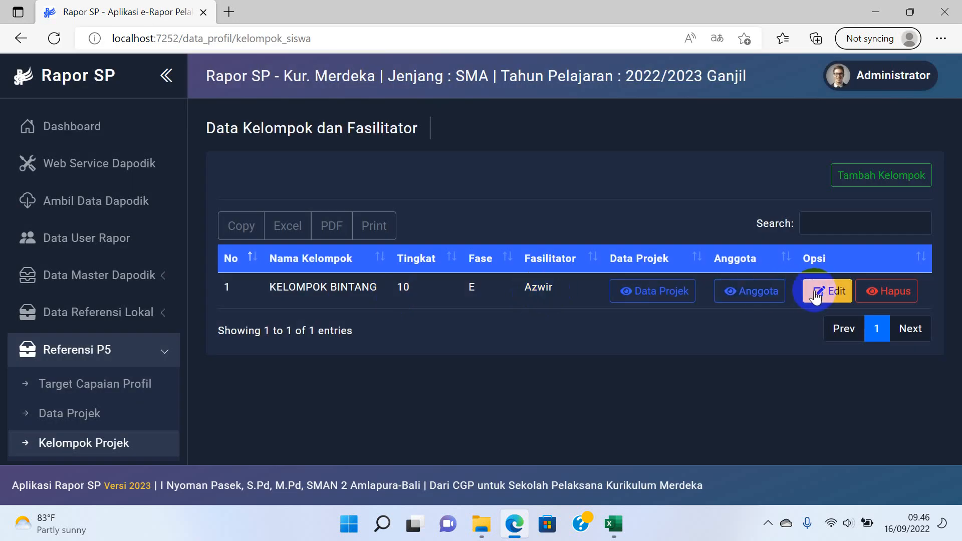
# Assign a new facilitator teacher to KELOMPOK BINTANG and save with Proses.
pyautogui.click(810, 293)
pyautogui.click(623, 287)
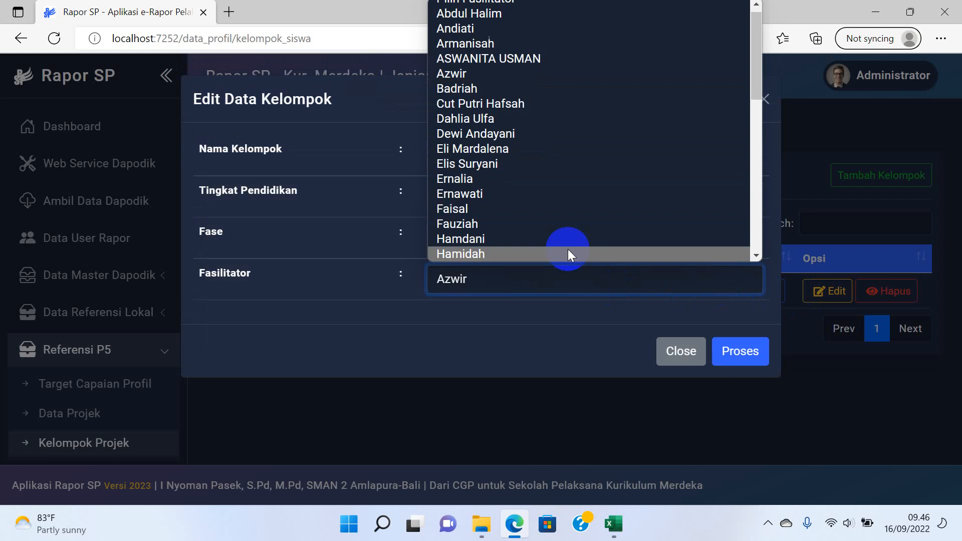
pyautogui.scroll(-8, 516, 201)
pyautogui.scroll(-2, 510, 206)
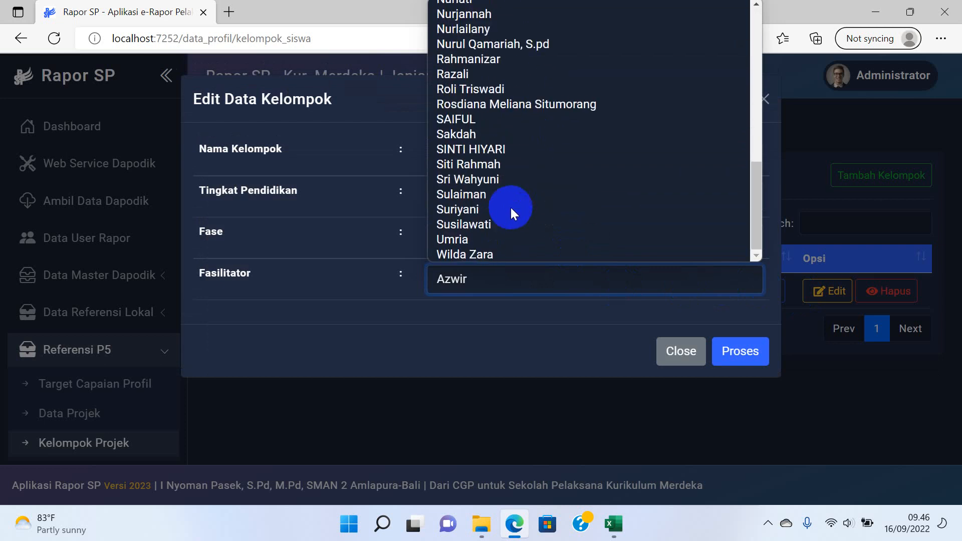
pyautogui.scroll(1, 487, 110)
pyautogui.scroll(5, 488, 131)
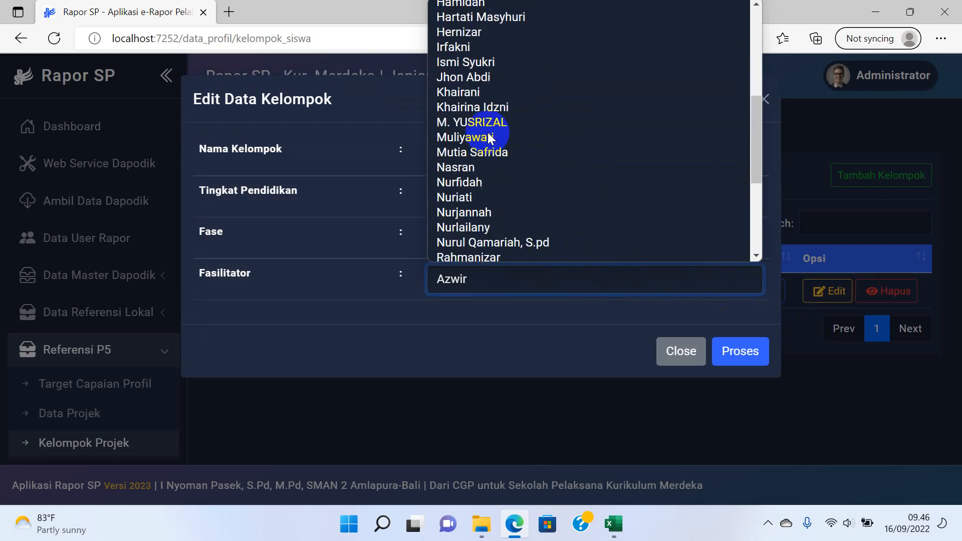
pyautogui.click(473, 170)
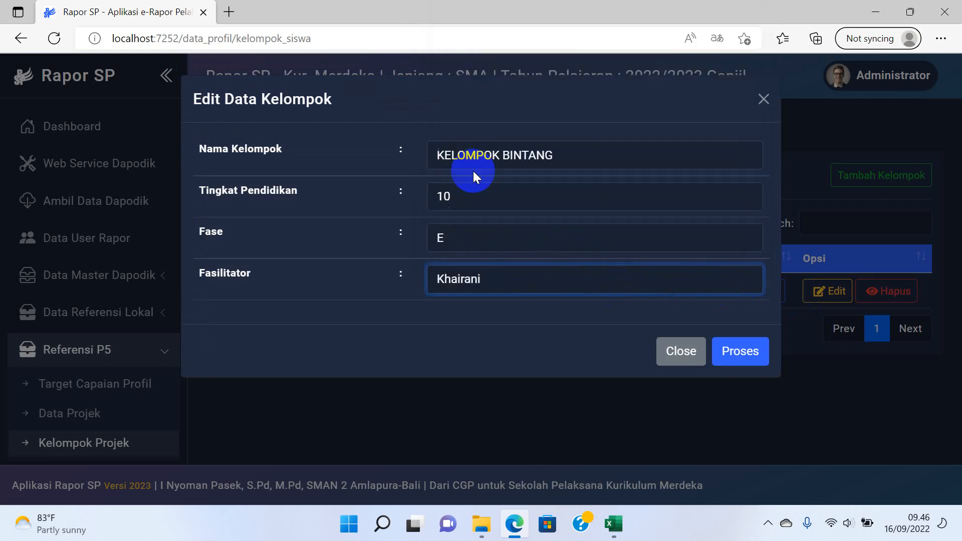
pyautogui.click(726, 348)
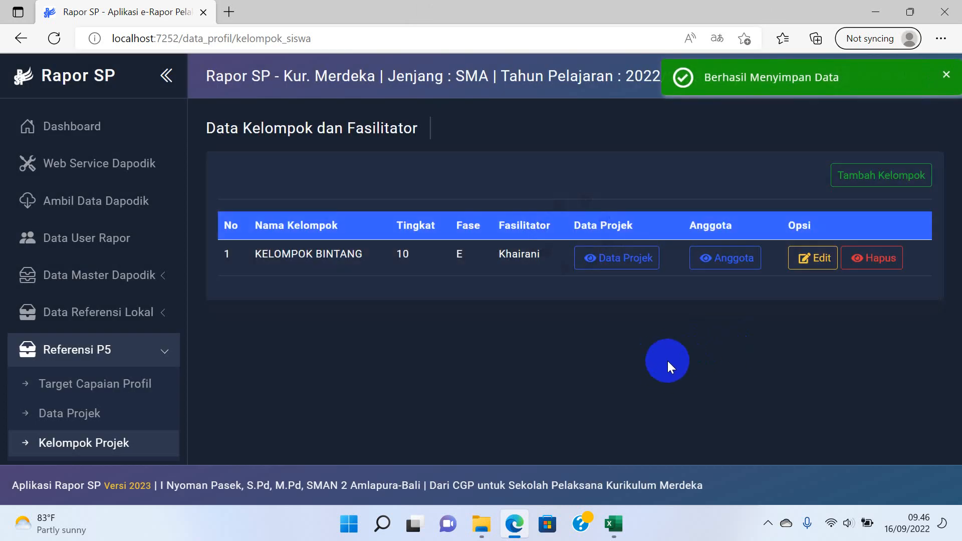
# Log out of the administrator account from the sidebar.
pyautogui.scroll(-3, 163, 318)
pyautogui.scroll(-3, 95, 427)
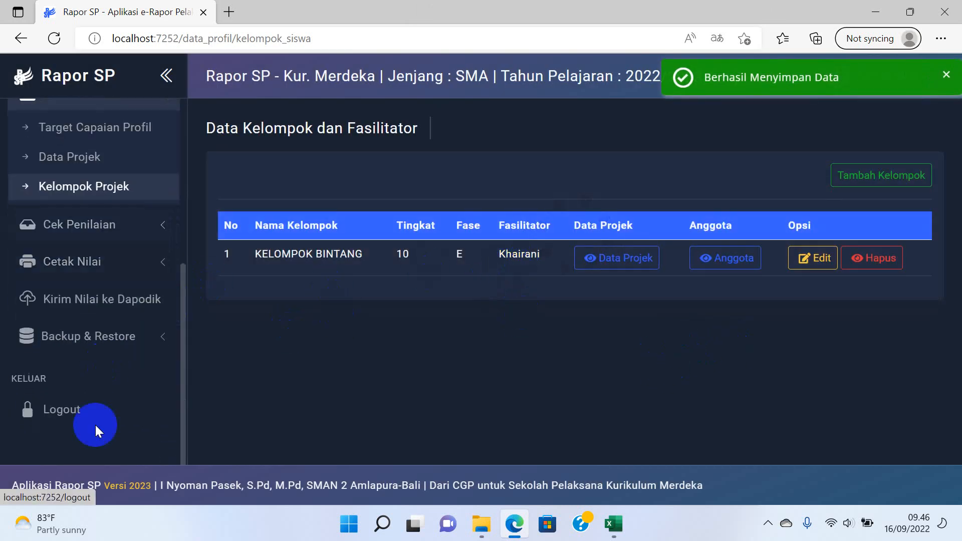
pyautogui.click(95, 421)
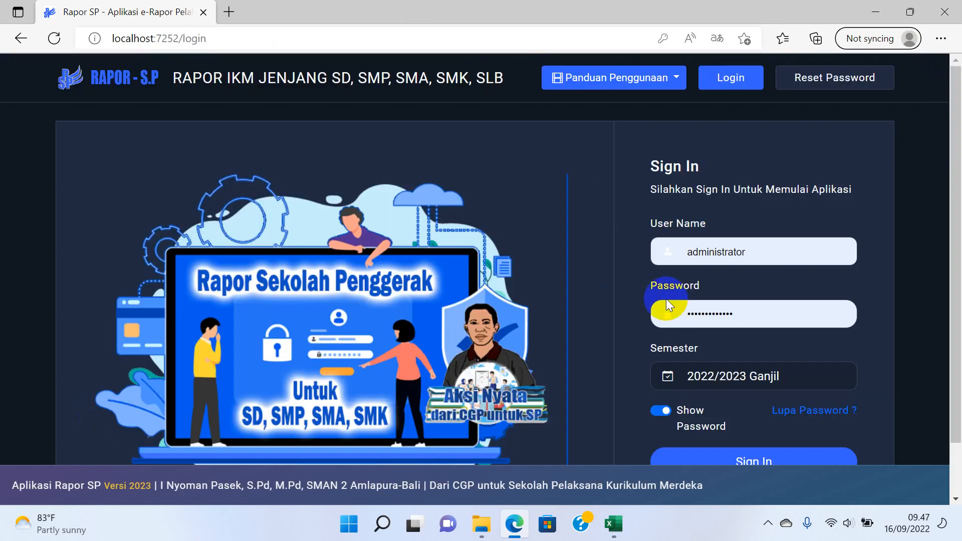
# Sign in with the teacher's username and password, choose the school, and dismiss Video Panduan.
pyautogui.click(690, 253)
pyautogui.doubleClick(726, 254)
pyautogui.hotkey('ctrl', 'v')
pyautogui.doubleClick(715, 313)
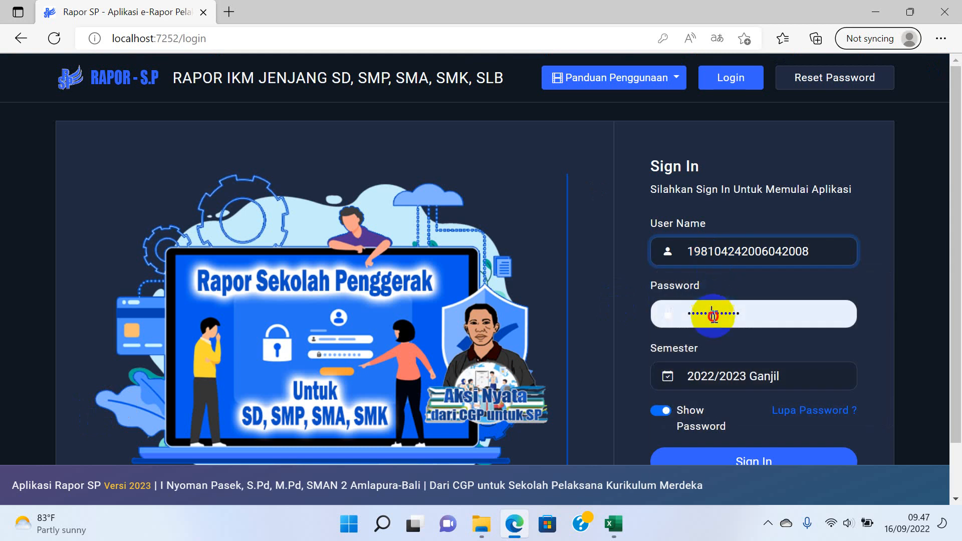
pyautogui.write('•••••••')
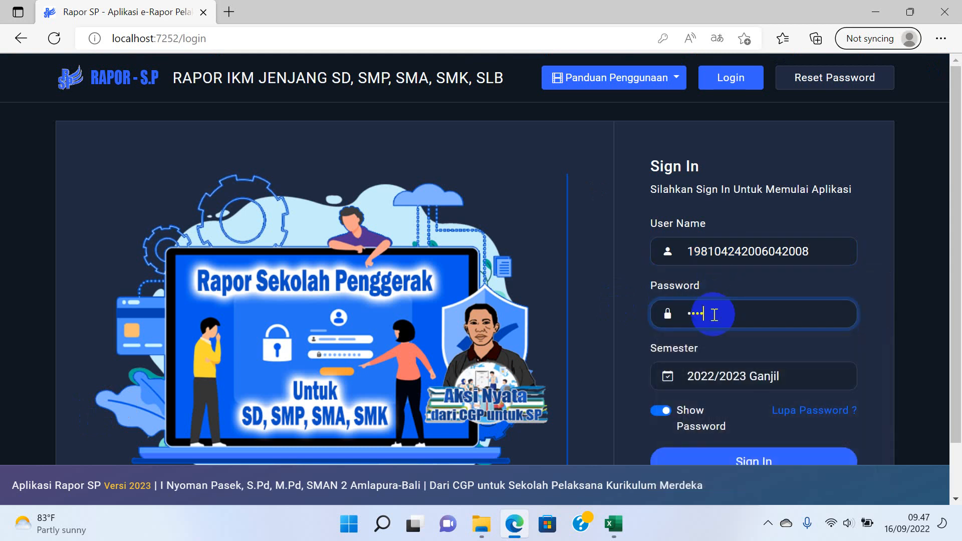
pyautogui.write('••••')
pyautogui.scroll(-2, 724, 351)
pyautogui.click(729, 401)
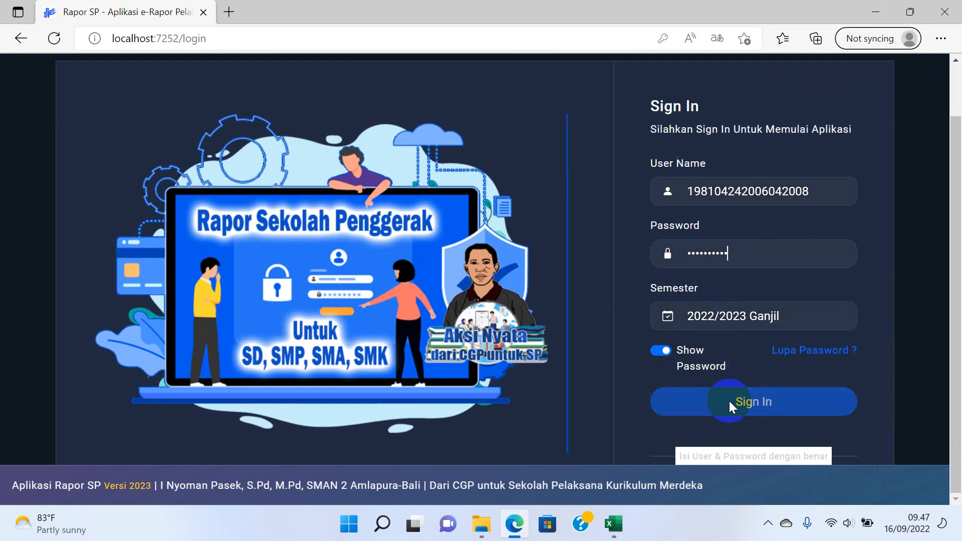
pyautogui.click(720, 276)
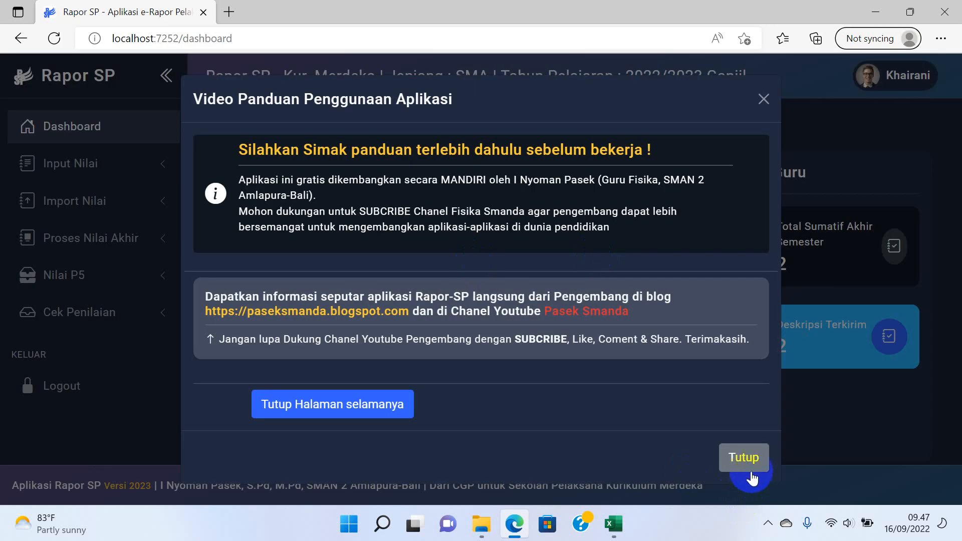
pyautogui.click(751, 470)
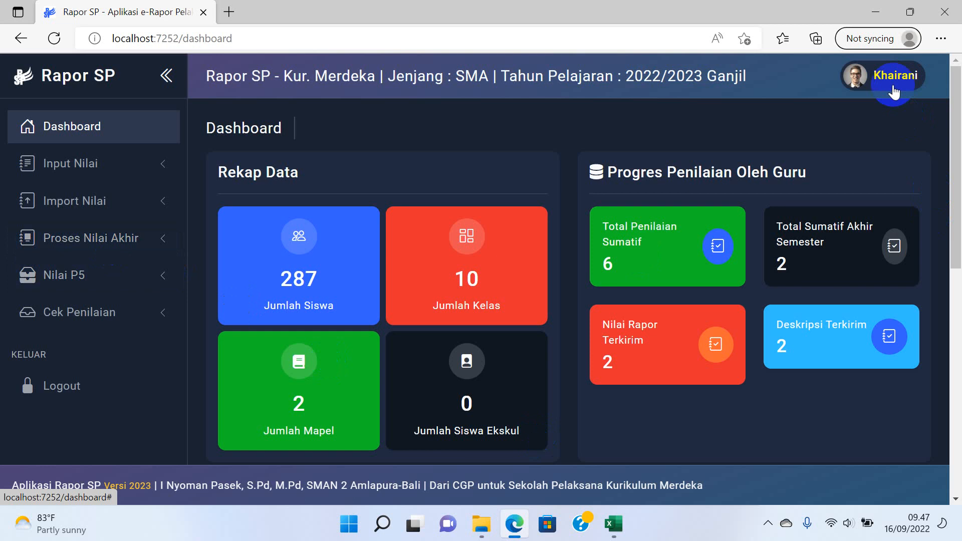
# In Input Nilai Projek, choose KELOMPOK BINTANG and the PENELITIAN SEJARAH TGK PEUKAN project.
pyautogui.click(71, 286)
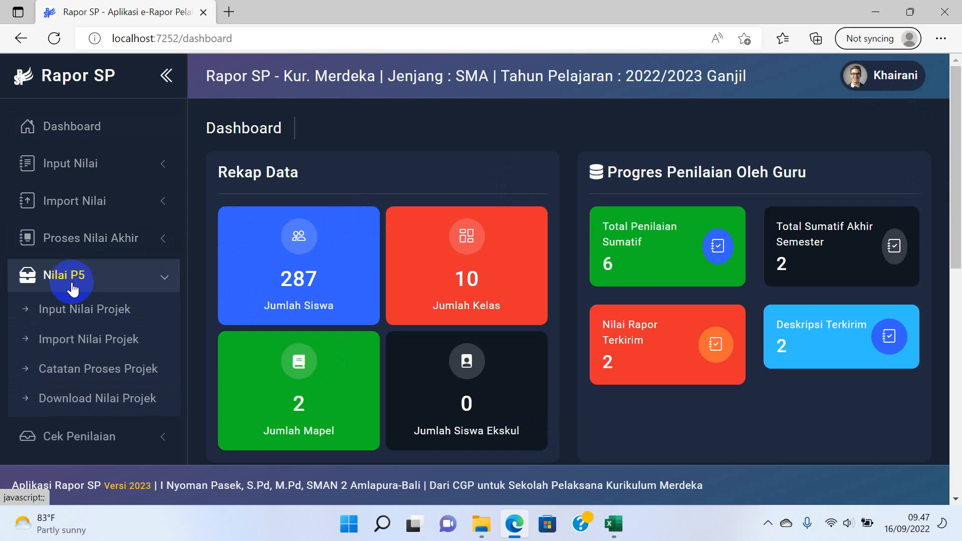
pyautogui.click(79, 315)
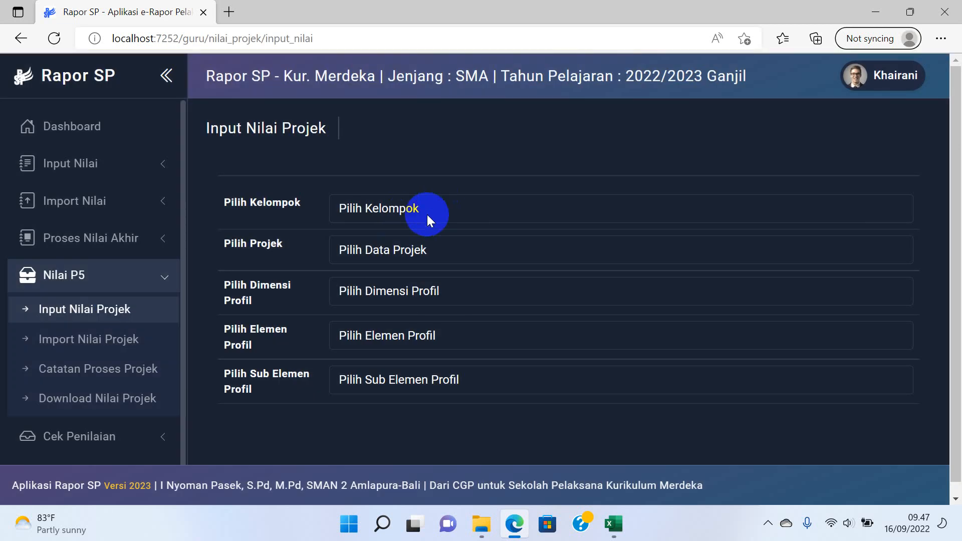
pyautogui.click(429, 219)
pyautogui.click(412, 248)
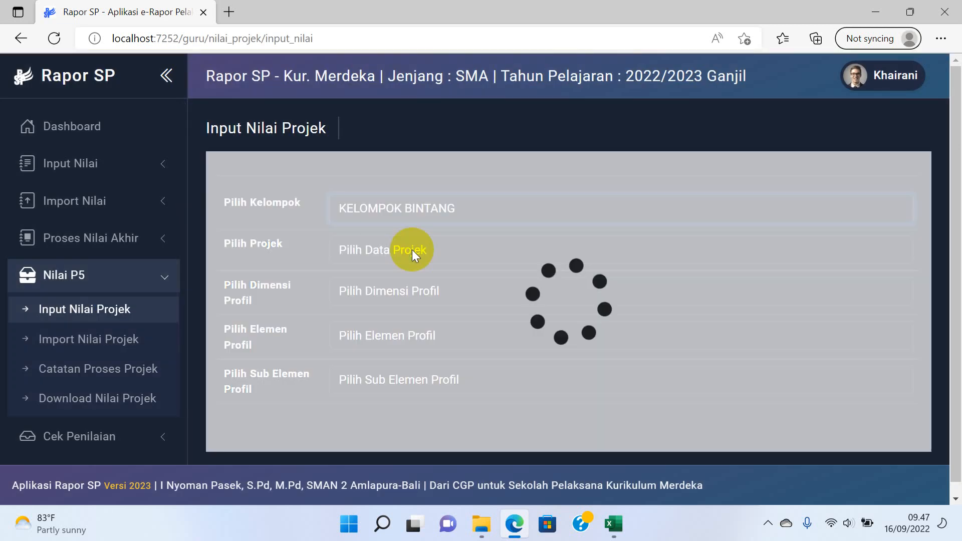
pyautogui.click(413, 250)
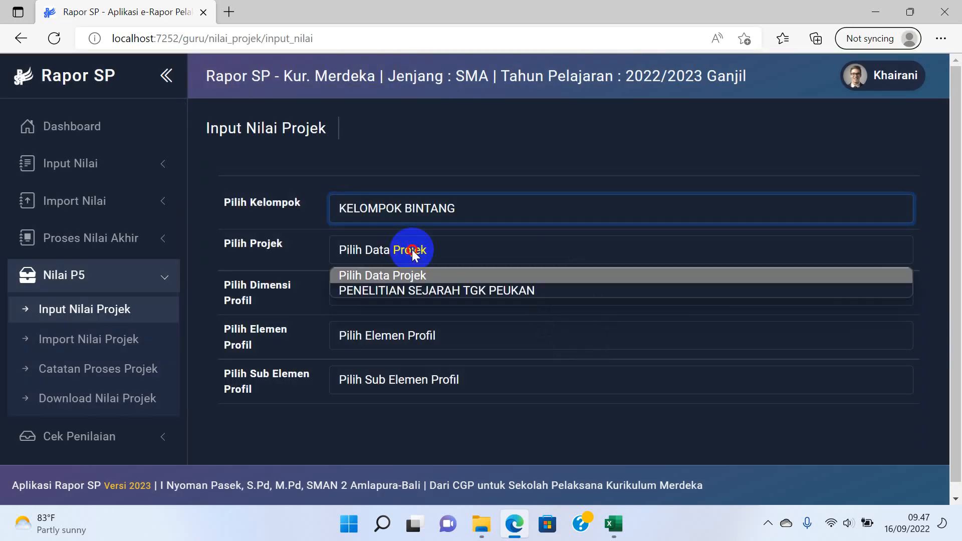
pyautogui.click(409, 291)
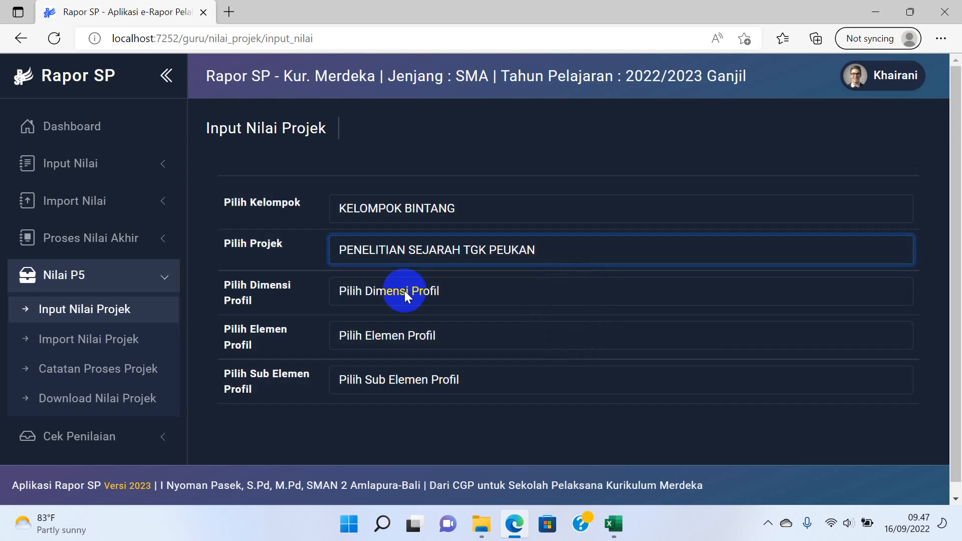
# Choose the faith dimension, Akhlak kepada manusia element and Berempati kepada orang lain sub-element.
pyautogui.click(404, 291)
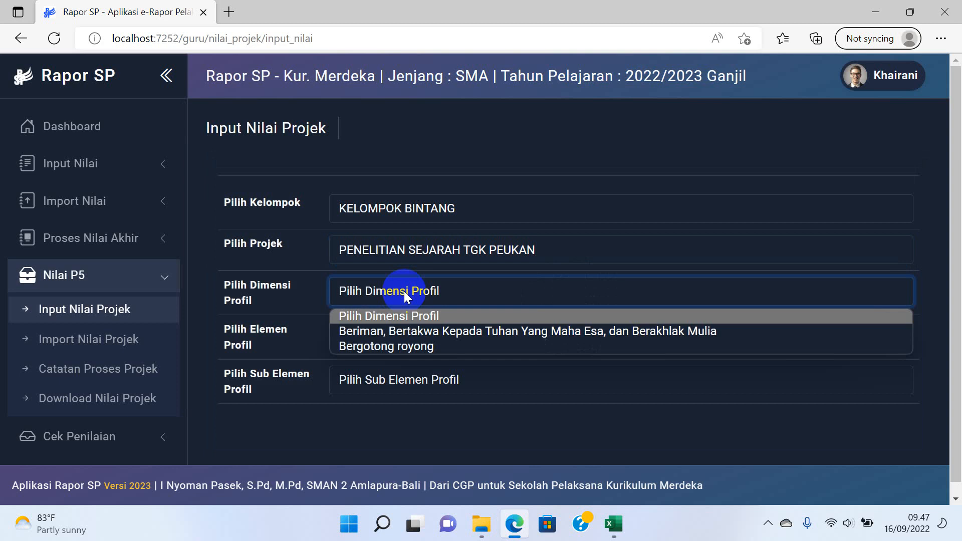
pyautogui.click(382, 333)
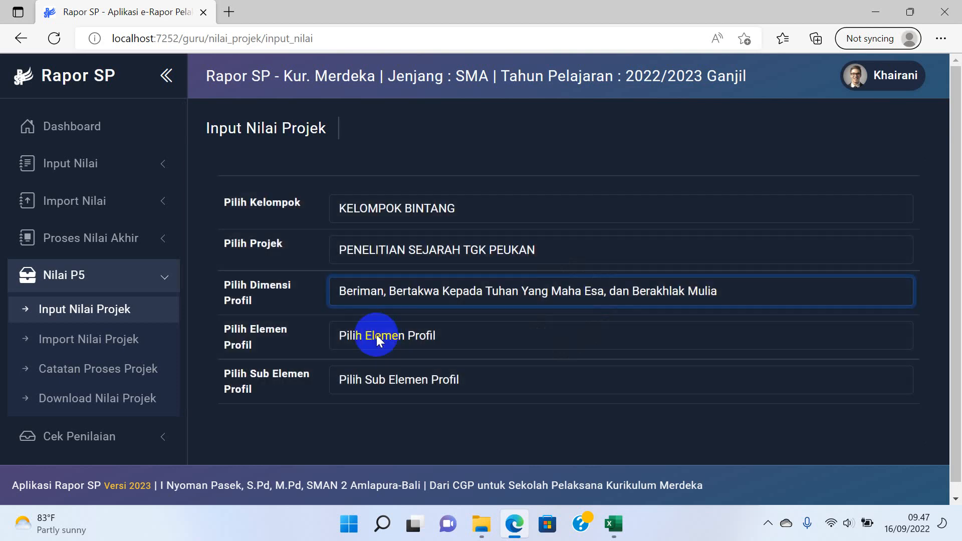
pyautogui.click(376, 335)
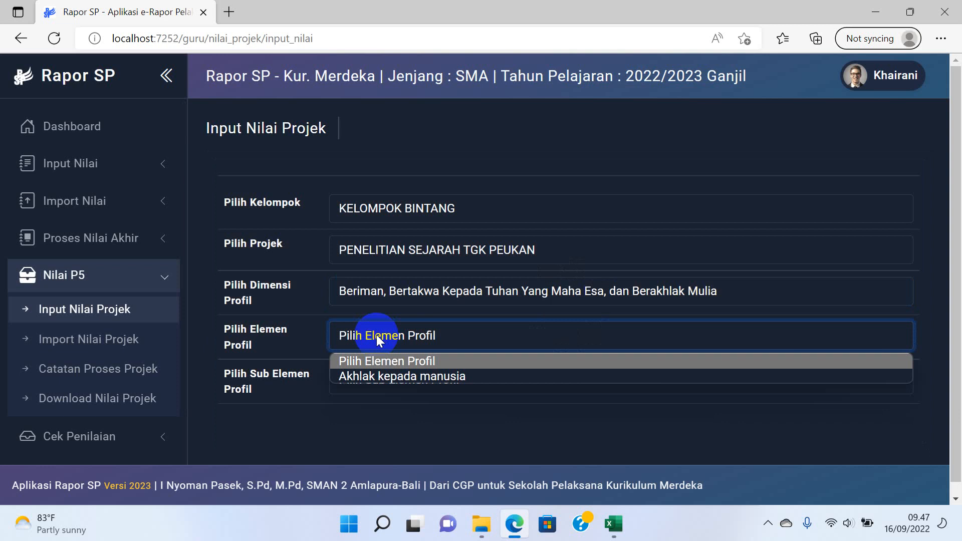
pyautogui.click(374, 376)
pyautogui.click(374, 384)
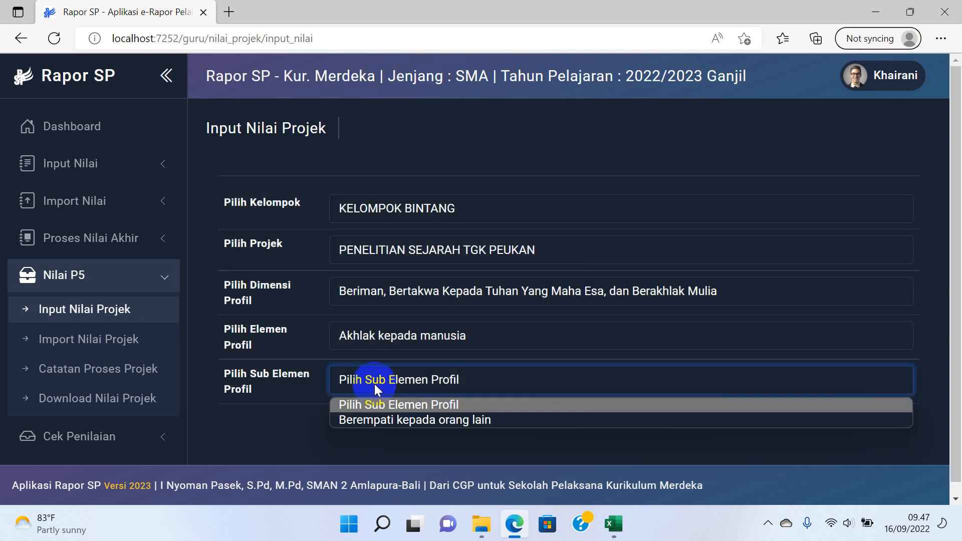
pyautogui.click(375, 419)
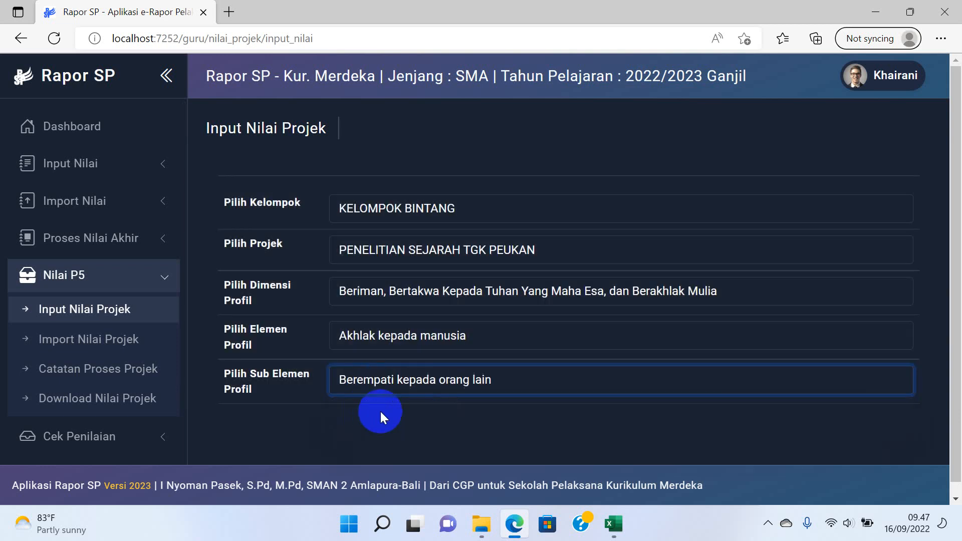
pyautogui.scroll(-4, 501, 286)
# Mark row 1 BSH after trying SB and SAB, and row 2 SAB.
pyautogui.scroll(-1, 466, 210)
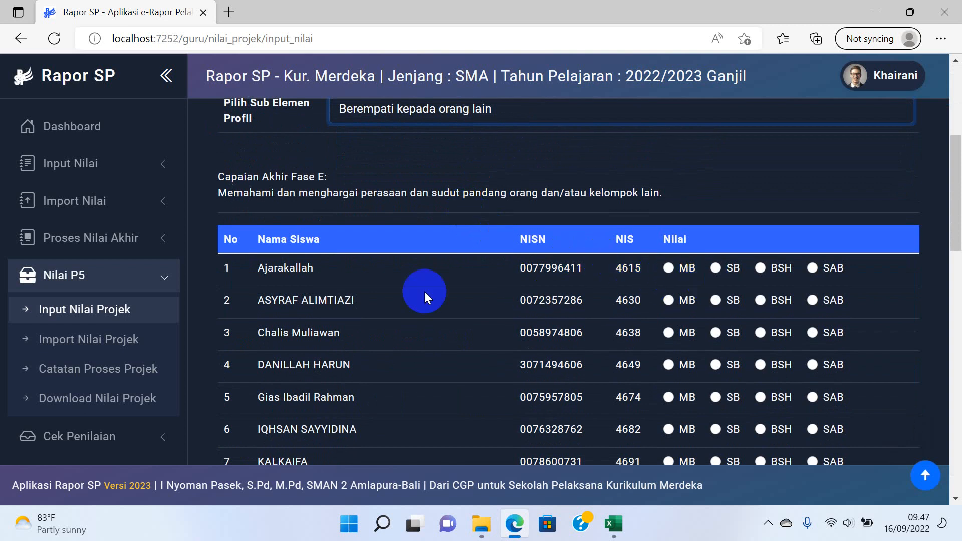
pyautogui.click(752, 281)
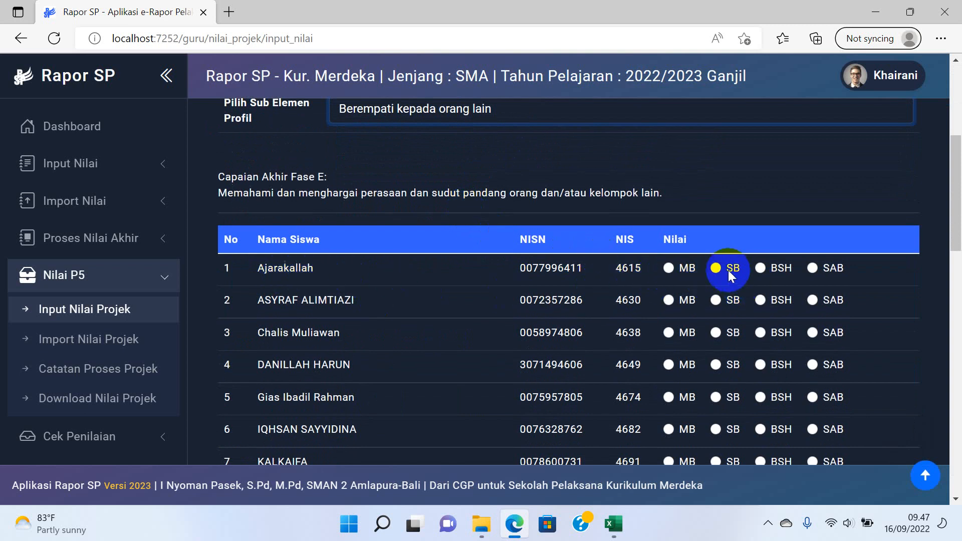
pyautogui.click(725, 268)
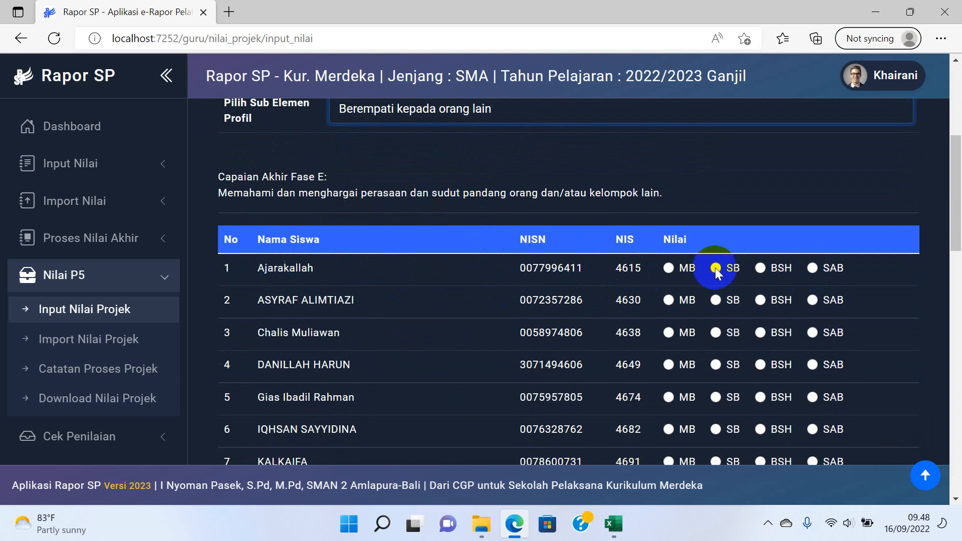
pyautogui.click(812, 268)
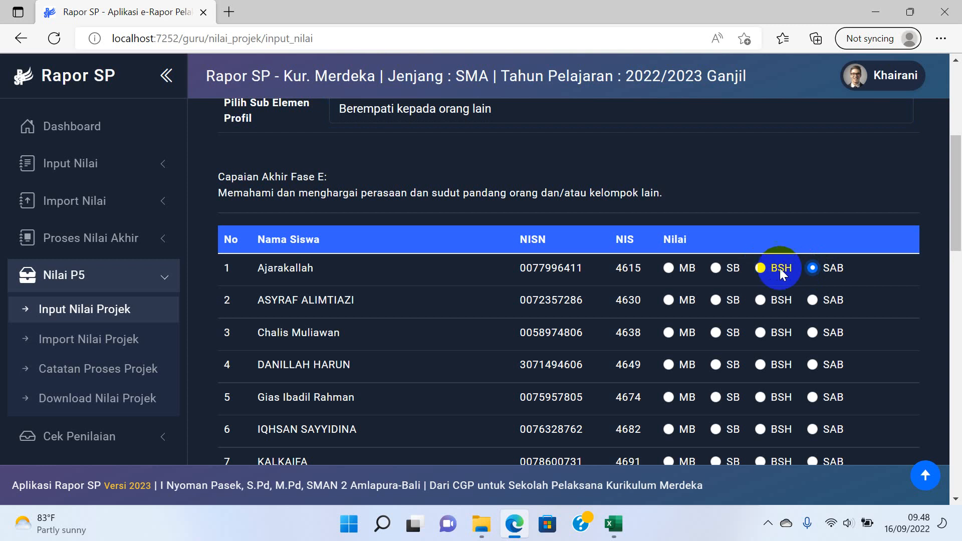
pyautogui.click(717, 267)
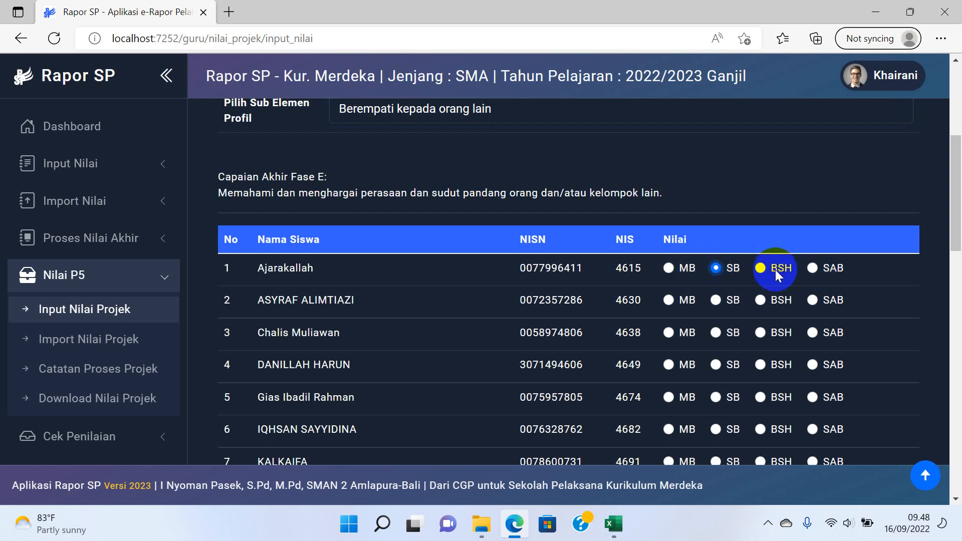
pyautogui.click(761, 270)
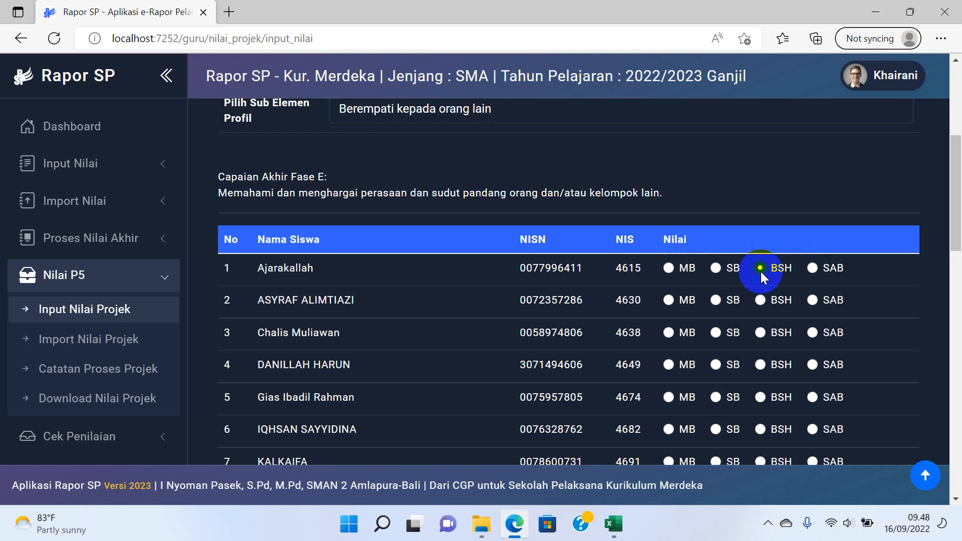
pyautogui.click(814, 300)
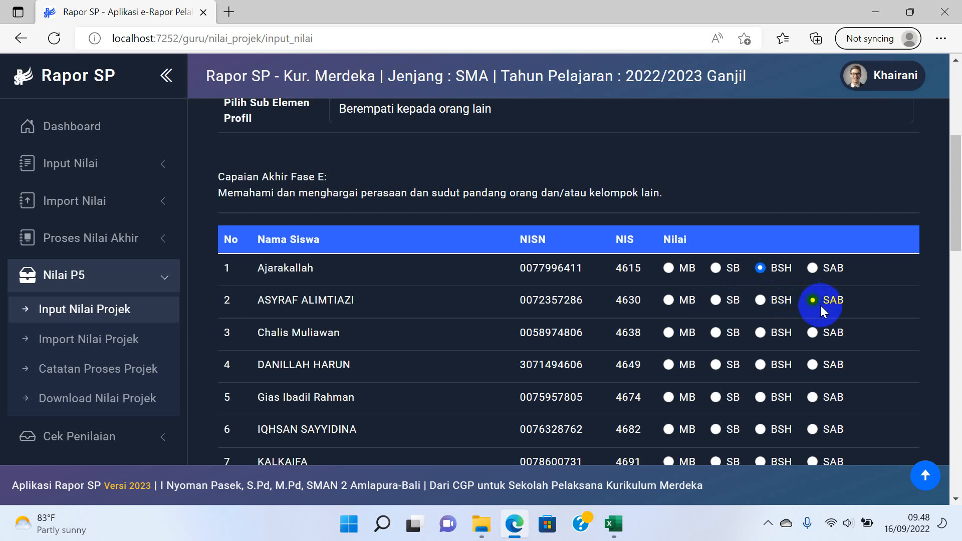
# Save the Berempati kepada orang lain grades, then go to Import Nilai Projek.
pyautogui.scroll(-9, 827, 281)
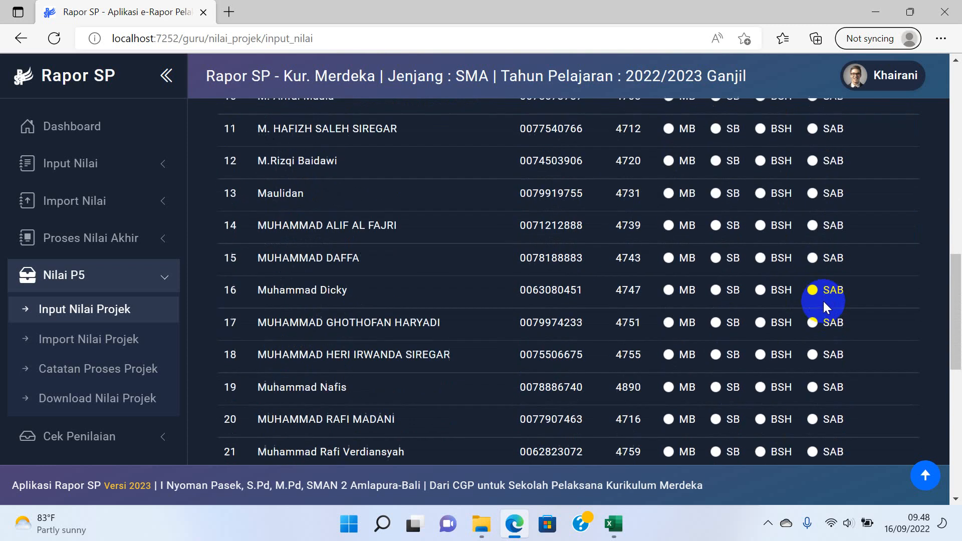
pyautogui.scroll(-10, 824, 304)
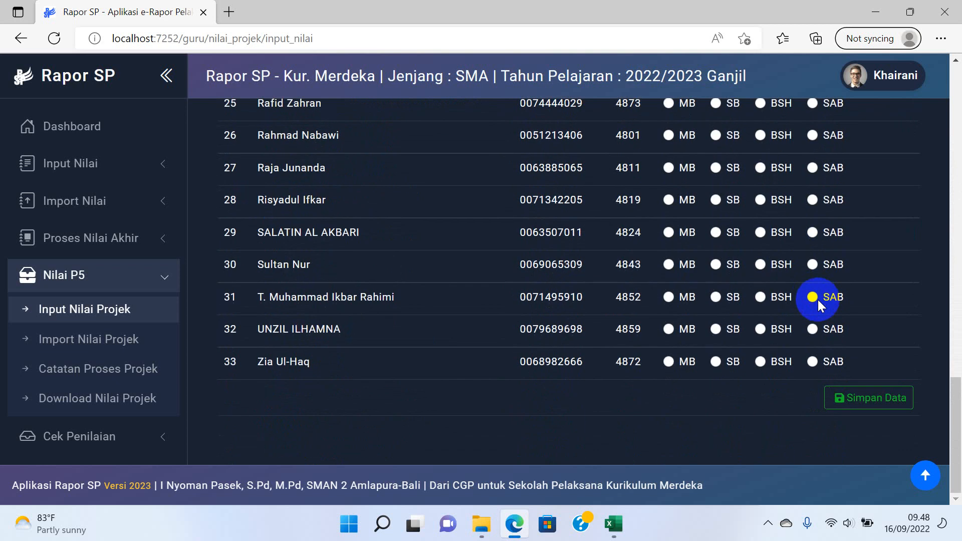
pyautogui.click(855, 398)
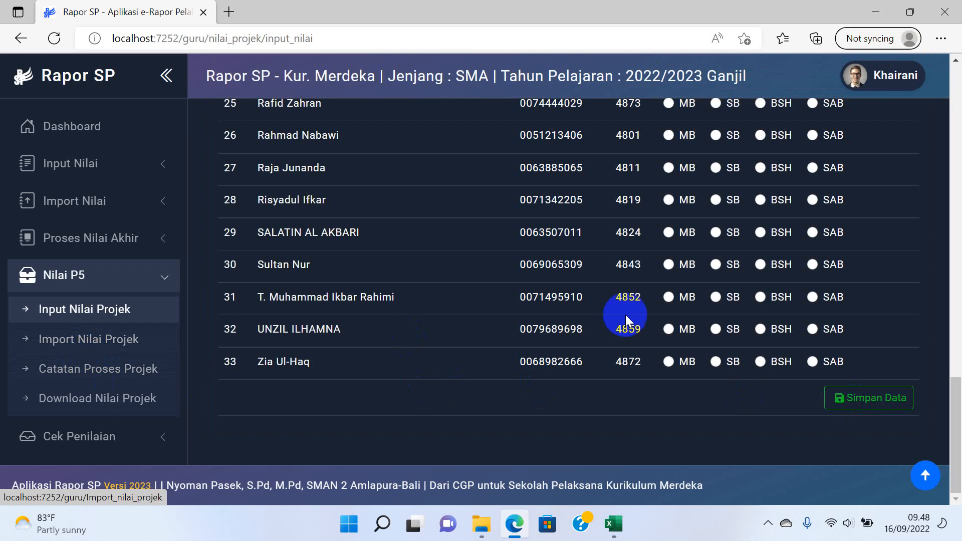
pyautogui.scroll(10, 501, 318)
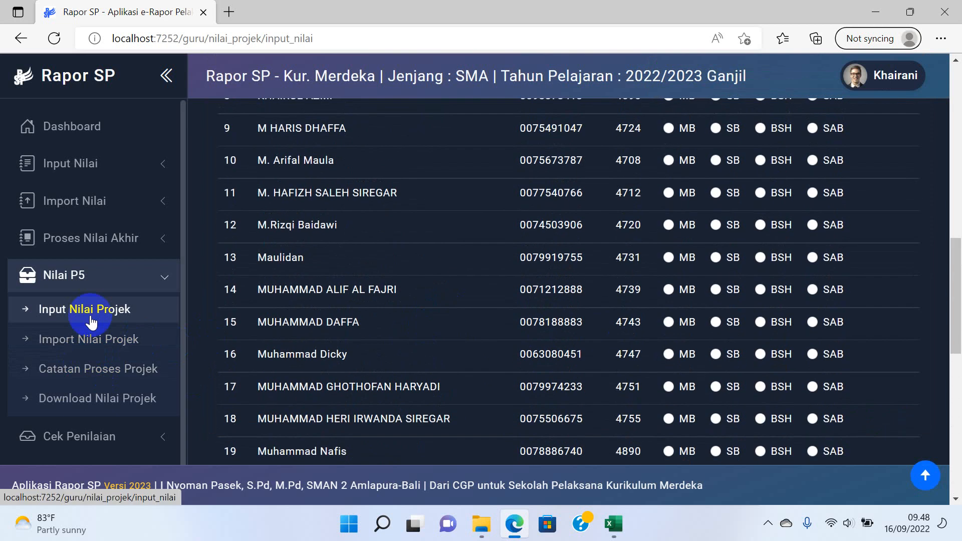
pyautogui.click(79, 343)
# For KELOMPOK BINTANG and PENELITIAN SEJARAH TGK PEUKAN, download the first dimension's Beriman, Bertakwa template.
pyautogui.click(436, 200)
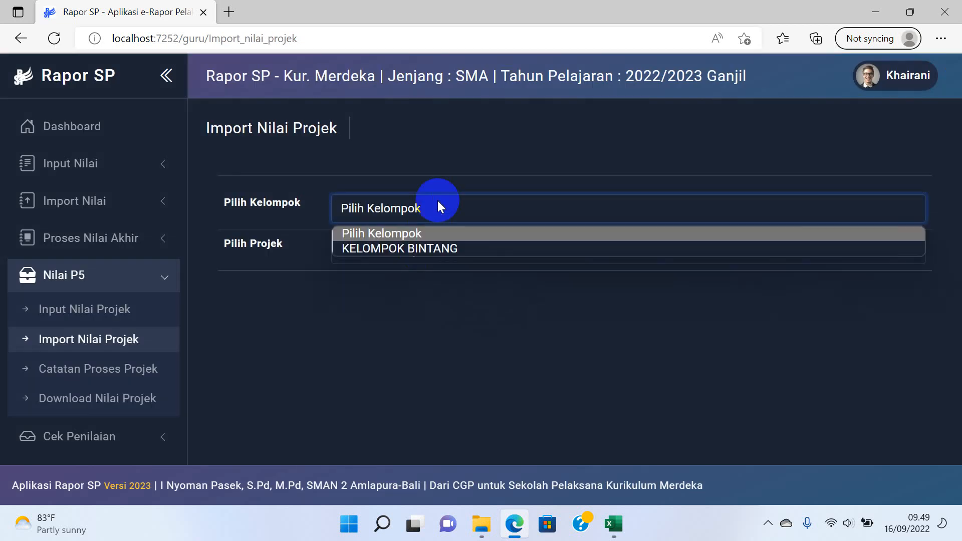
pyautogui.click(413, 247)
pyautogui.click(412, 251)
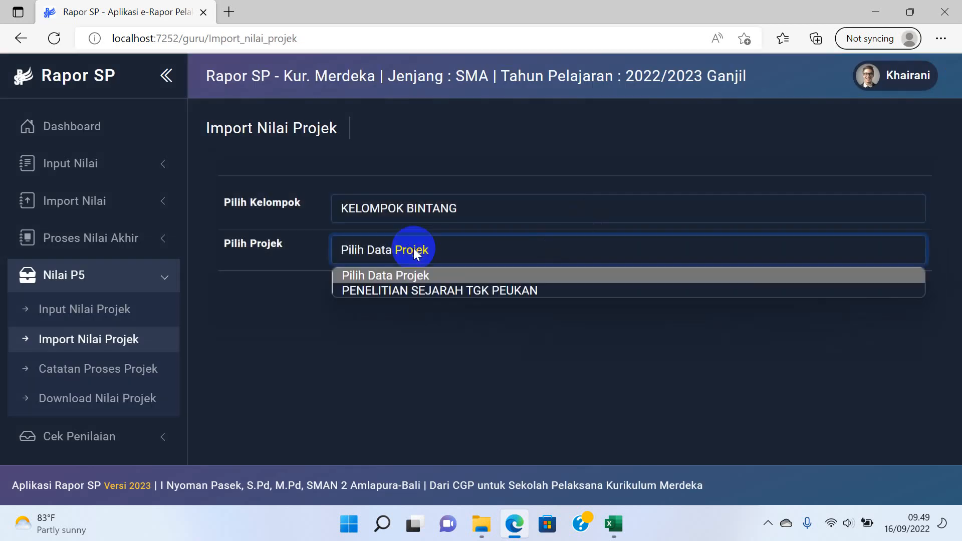
pyautogui.click(396, 295)
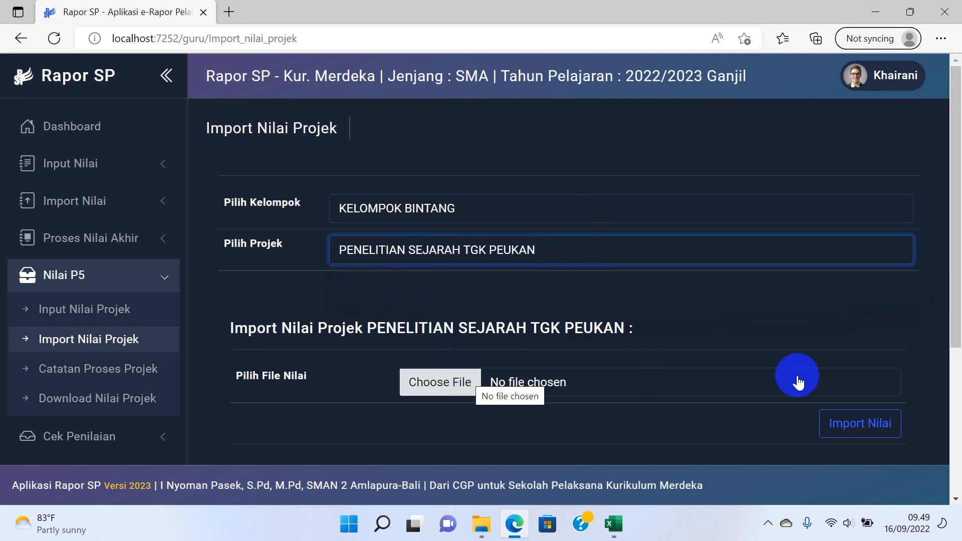
pyautogui.scroll(-4, 797, 381)
pyautogui.scroll(-1, 524, 356)
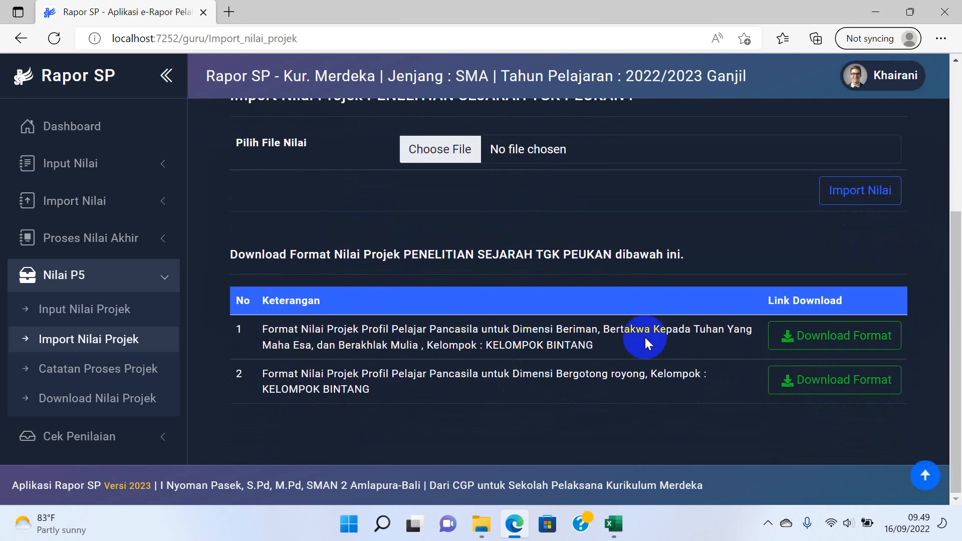
pyautogui.click(808, 340)
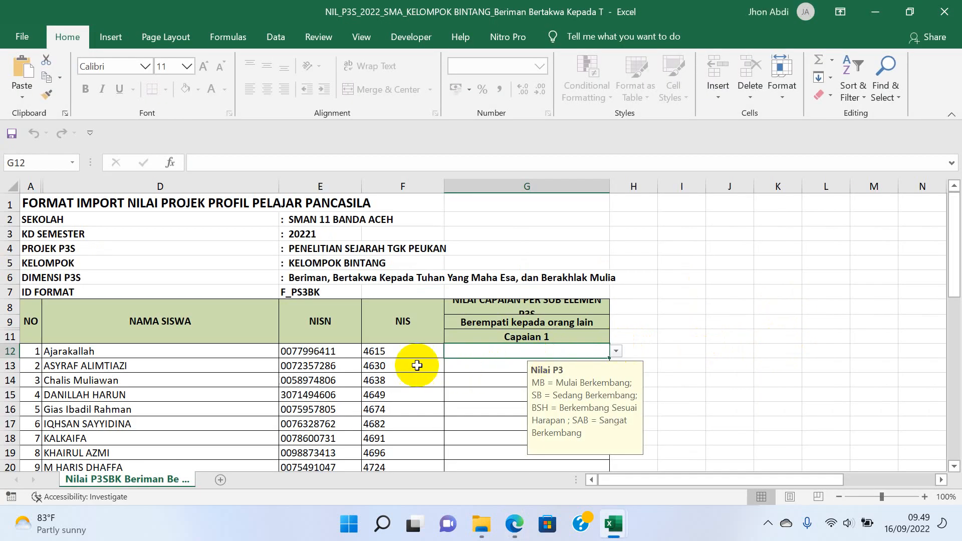
# In the template, set G12 to MB, then change it to SB.
pyautogui.scroll(-3, 411, 357)
pyautogui.scroll(2, 411, 358)
pyautogui.click(617, 289)
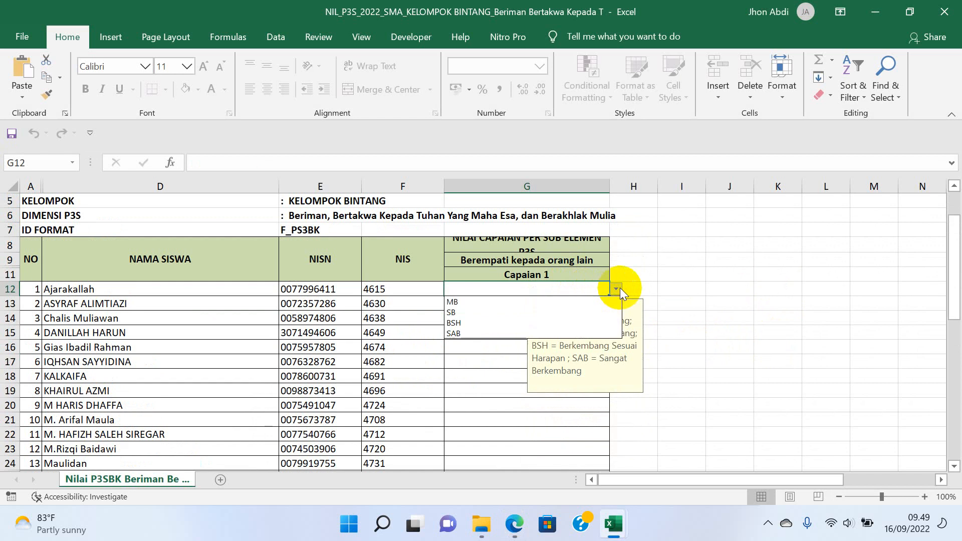
pyautogui.click(564, 303)
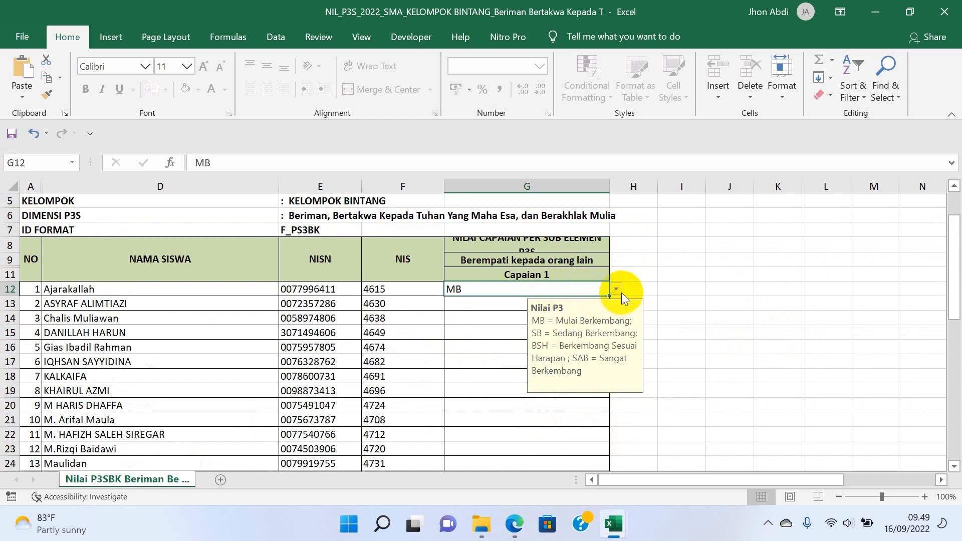
pyautogui.click(619, 290)
pyautogui.click(571, 313)
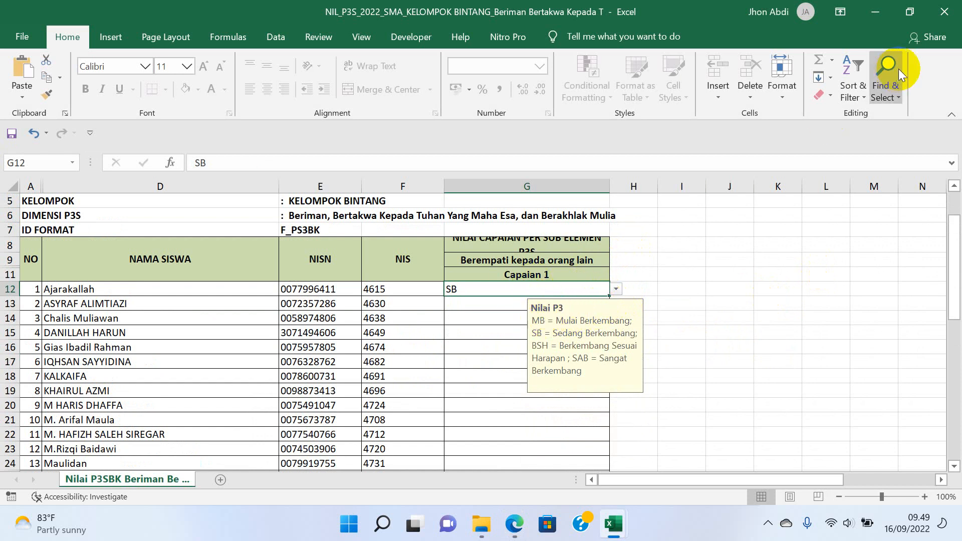
# Close the workbook without saving and return to Input Nilai Projek in Rapor SP.
pyautogui.click(945, 11)
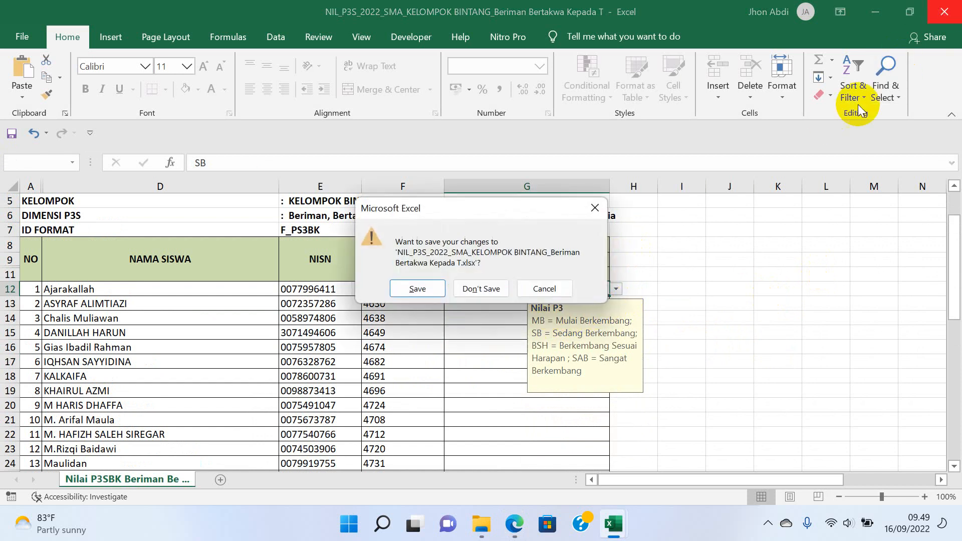
pyautogui.click(491, 284)
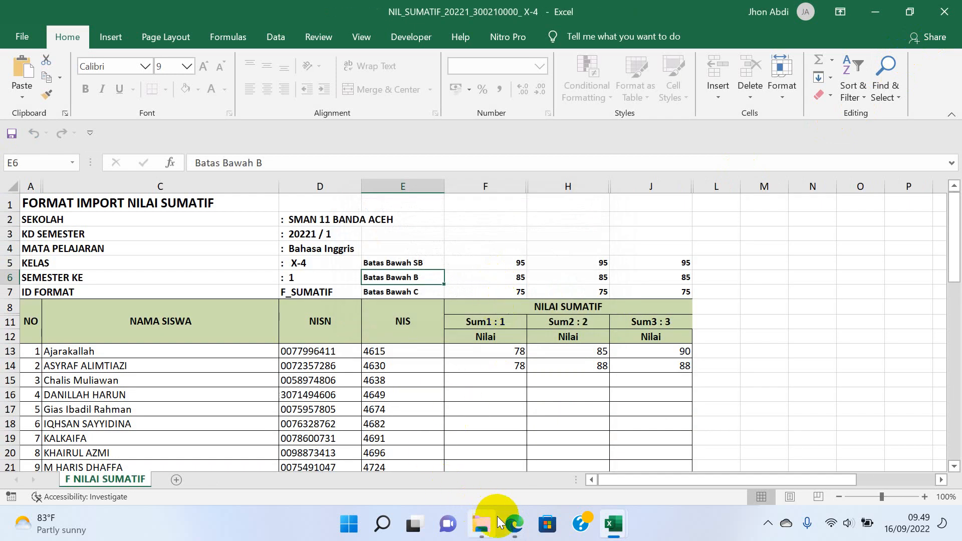
pyautogui.click(512, 522)
pyautogui.click(114, 309)
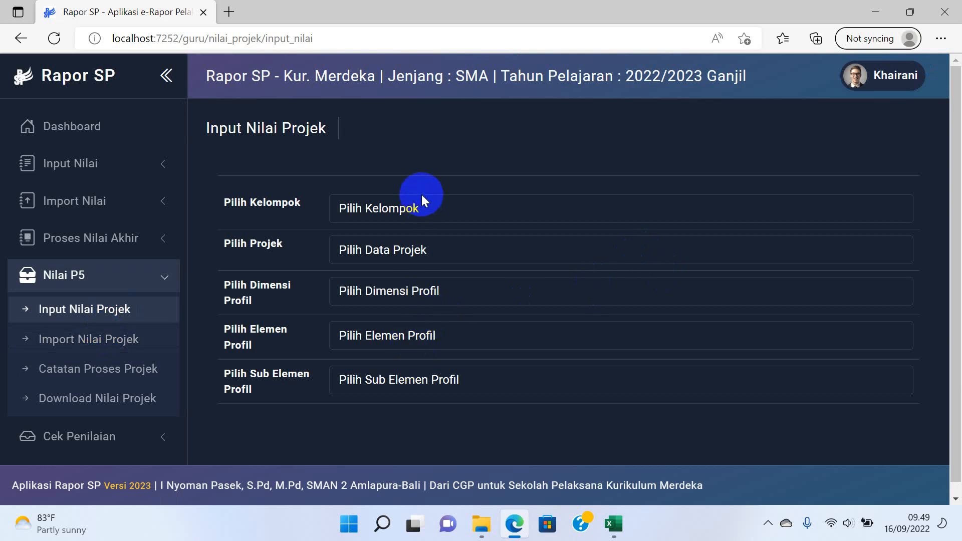
# Select KELOMPOK BINTANG, the project, Bergotong royong, Kepedulian and Tanggap terhadap lingkungan Sosial.
pyautogui.click(419, 216)
pyautogui.click(420, 247)
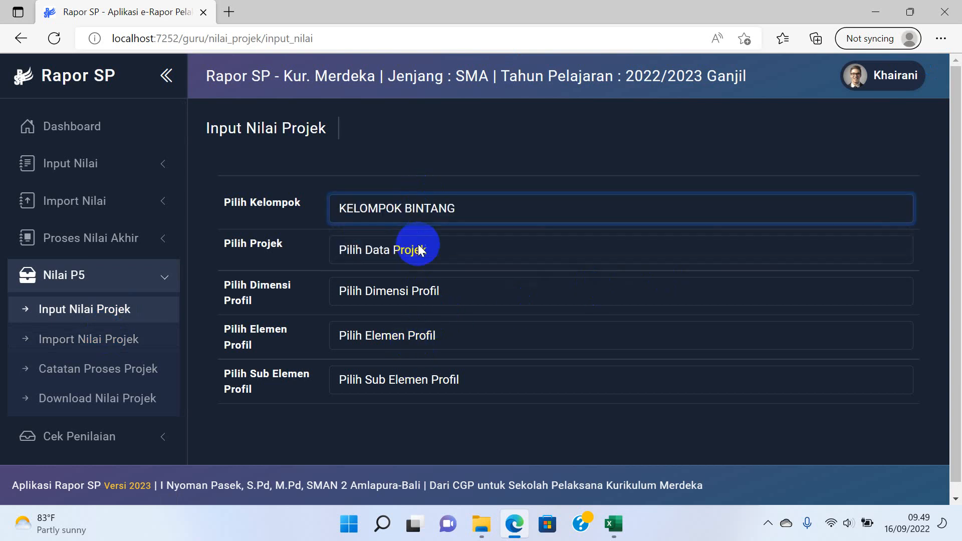
pyautogui.click(408, 257)
pyautogui.click(407, 291)
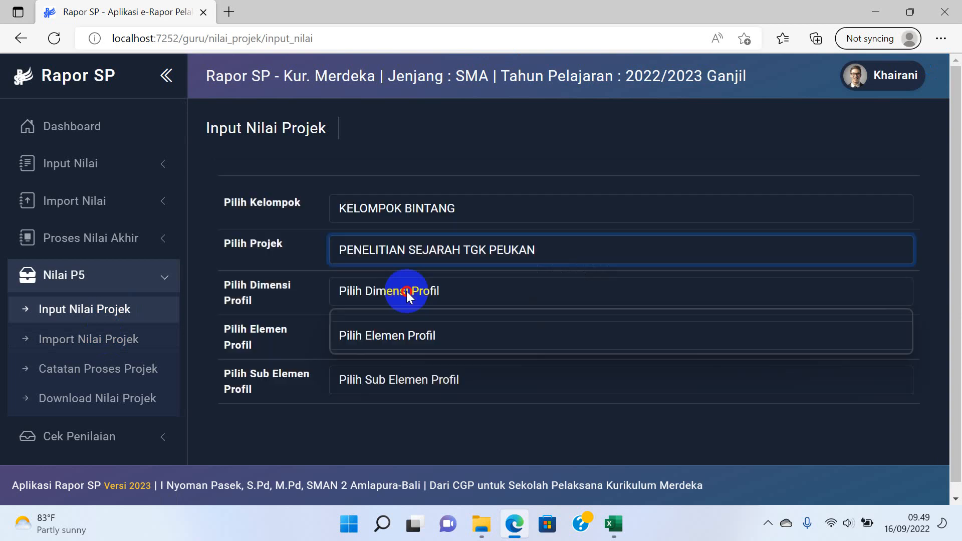
pyautogui.click(407, 291)
pyautogui.click(402, 346)
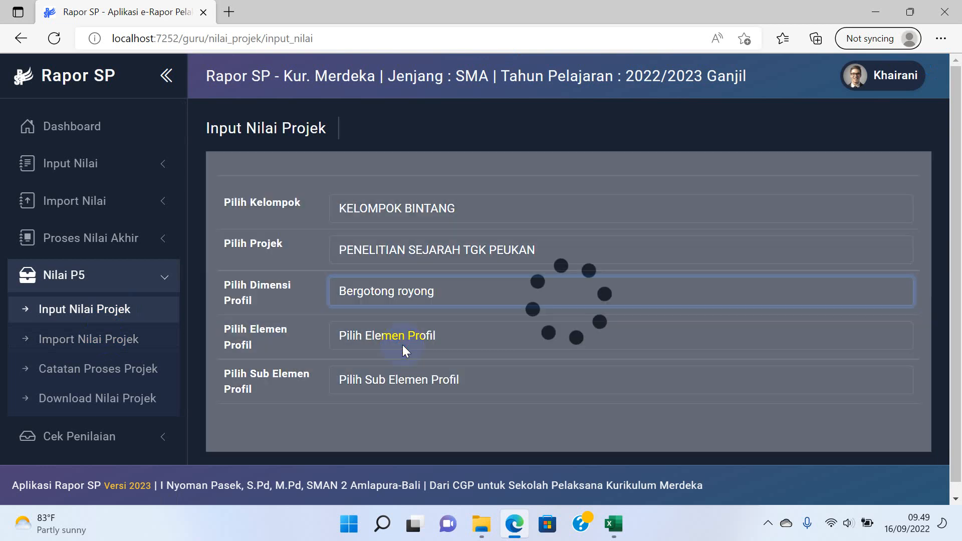
pyautogui.click(402, 333)
pyautogui.click(401, 375)
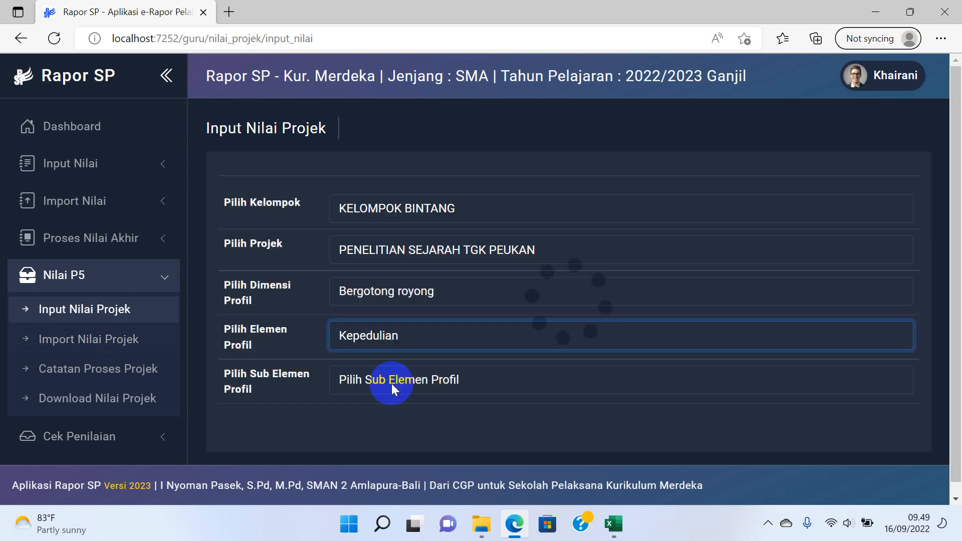
pyautogui.click(392, 383)
pyautogui.click(389, 418)
# Grade the first student BSH and the second SAB, then save the data.
pyautogui.scroll(-10, 548, 321)
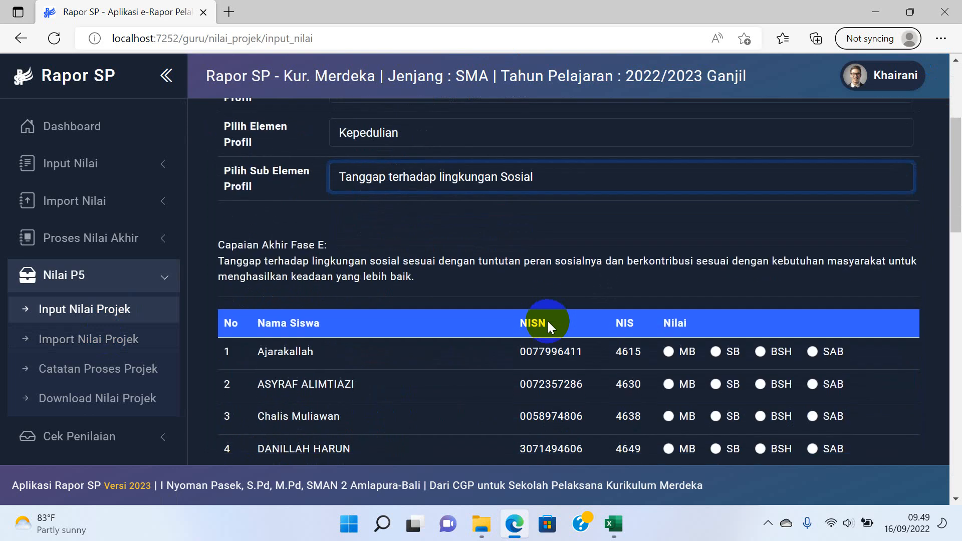
pyautogui.click(717, 216)
pyautogui.click(760, 216)
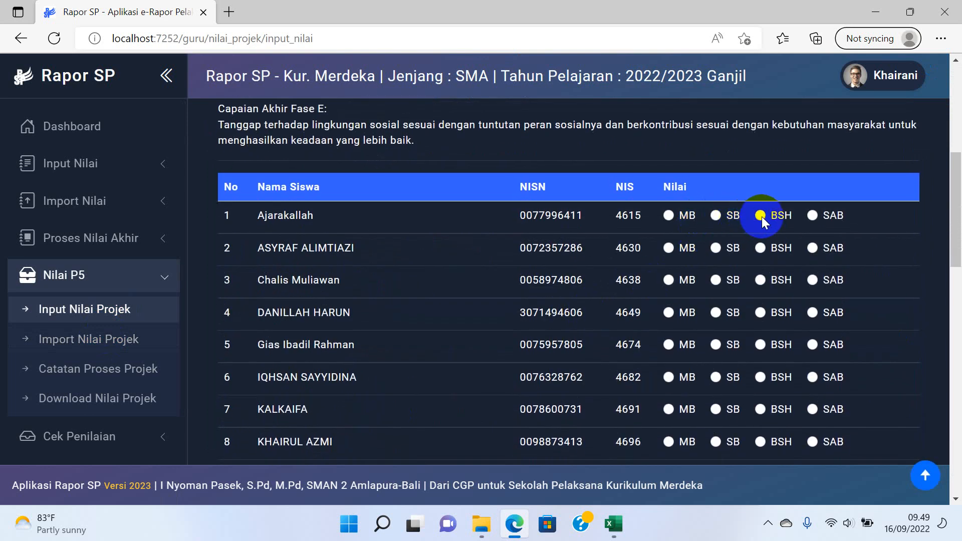
pyautogui.click(824, 247)
pyautogui.scroll(-12, 816, 269)
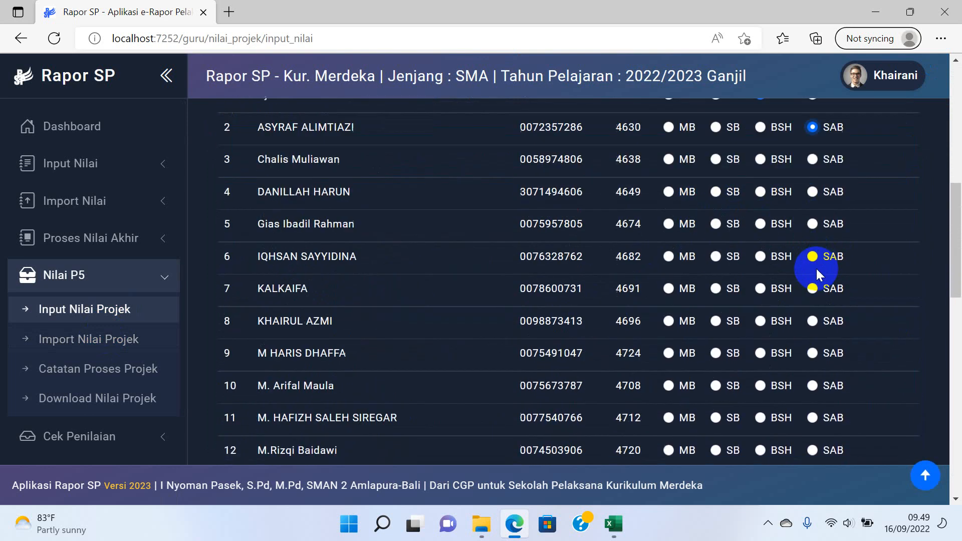
pyautogui.scroll(-6, 816, 296)
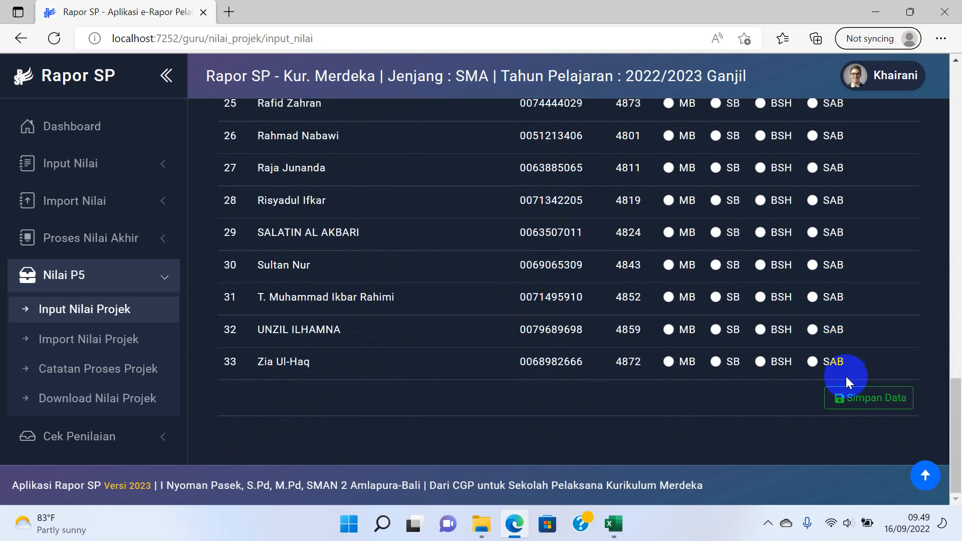
pyautogui.click(857, 396)
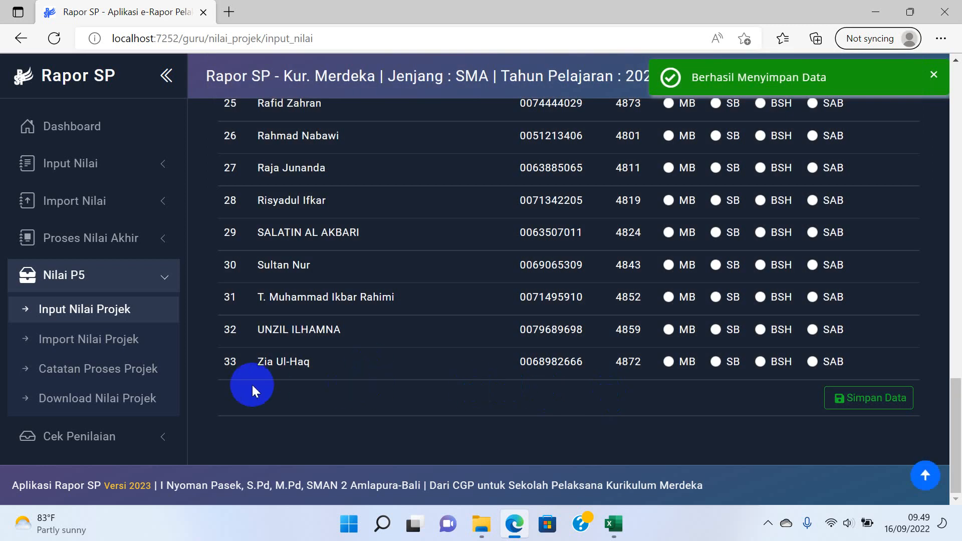
# Open Catatan Proses Projek for KELOMPOK BINTANG and PENELITIAN SEJARAH TGK PEUKAN.
pyautogui.click(141, 371)
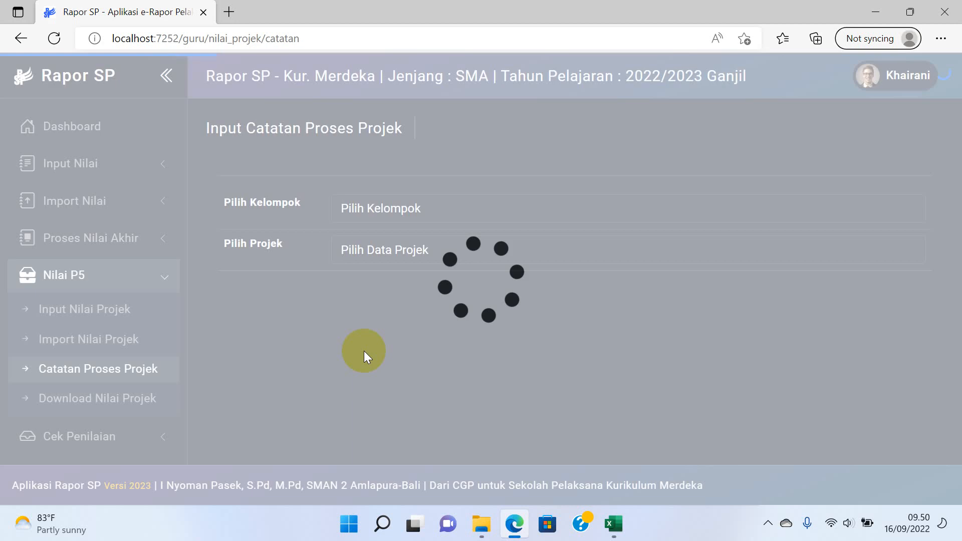
pyautogui.click(440, 248)
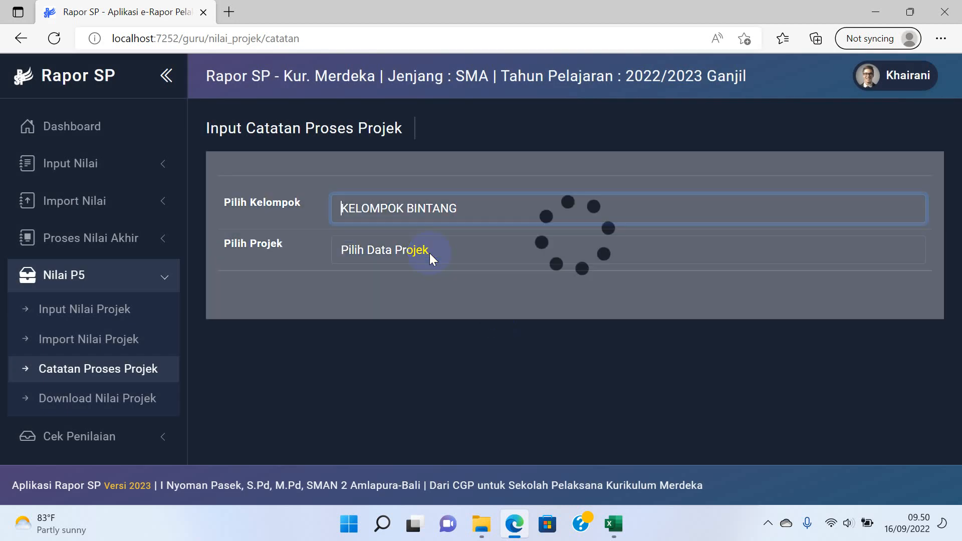
pyautogui.click(423, 251)
pyautogui.click(411, 291)
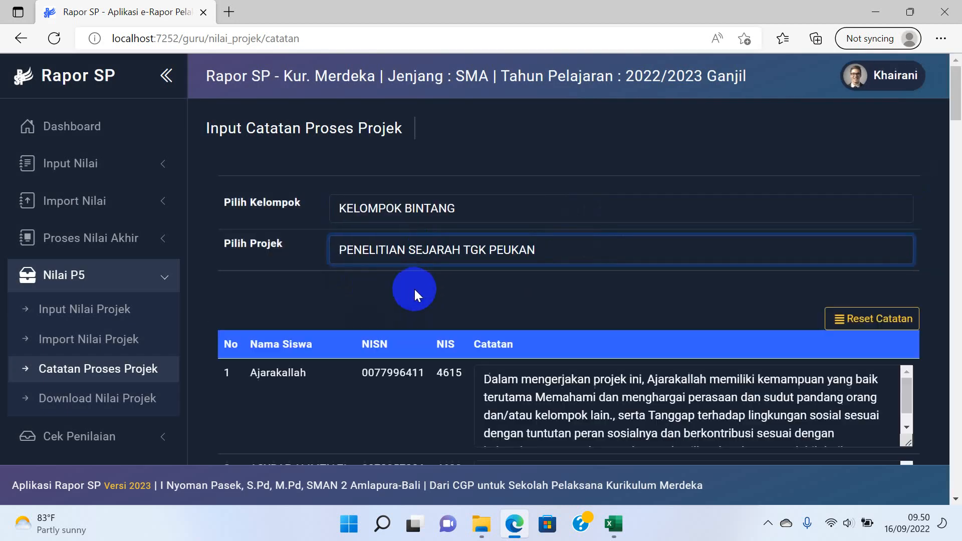
# Review the generated notes for the students and save them.
pyautogui.scroll(-4, 593, 289)
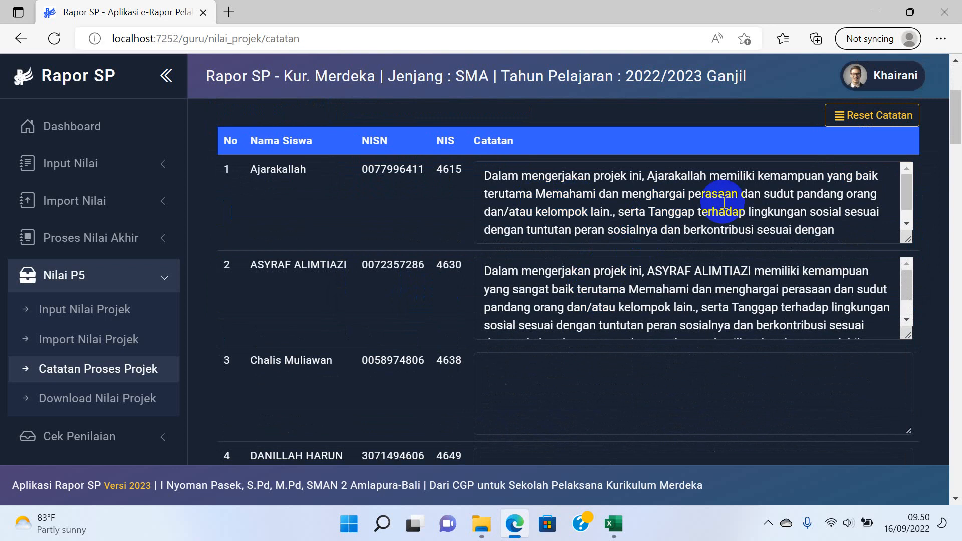
pyautogui.scroll(-4, 532, 208)
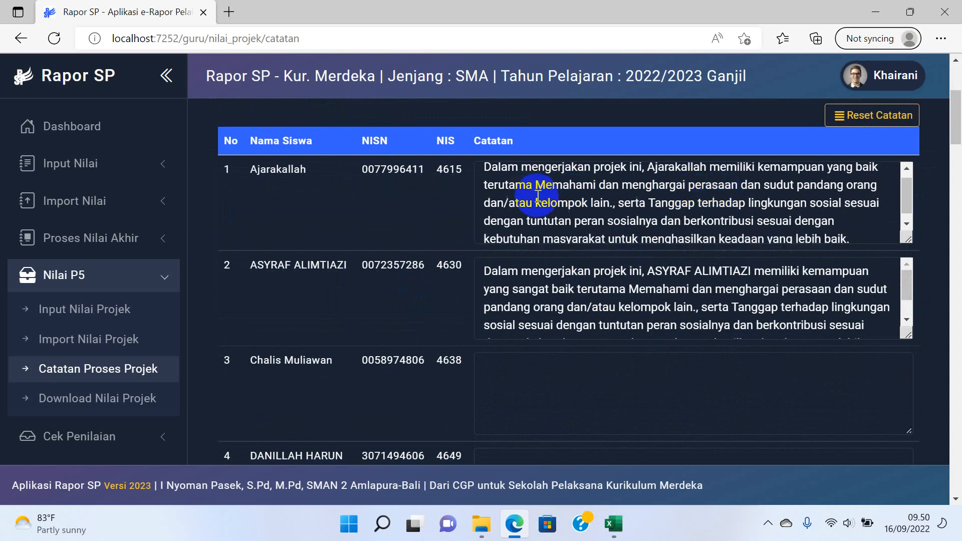
pyautogui.scroll(1, 633, 226)
pyautogui.scroll(1, 633, 226)
pyautogui.scroll(-2, 795, 167)
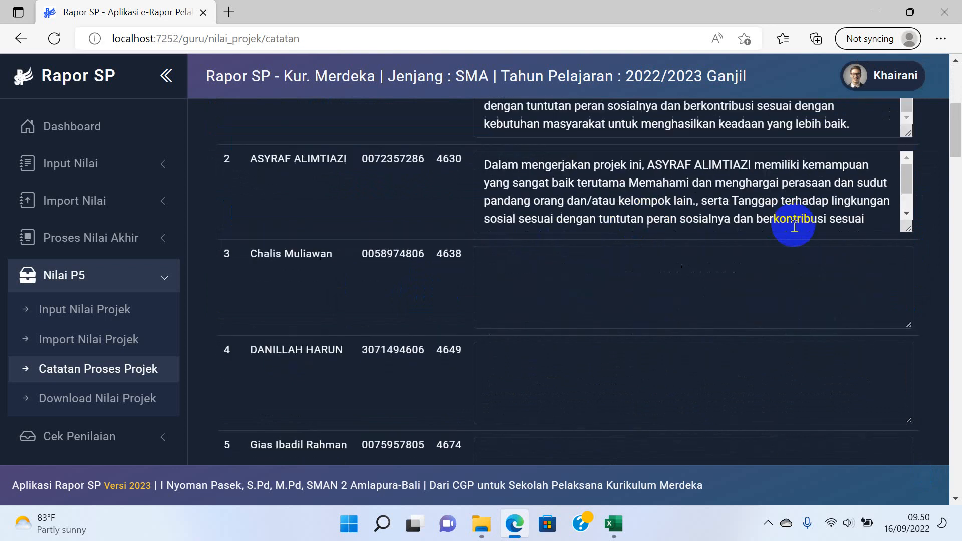
pyautogui.scroll(2, 762, 172)
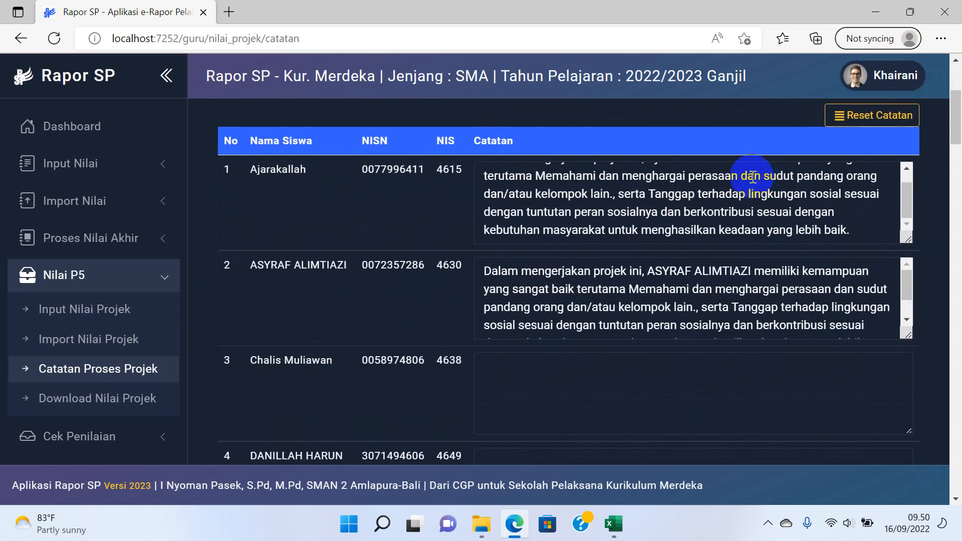
pyautogui.scroll(2, 699, 215)
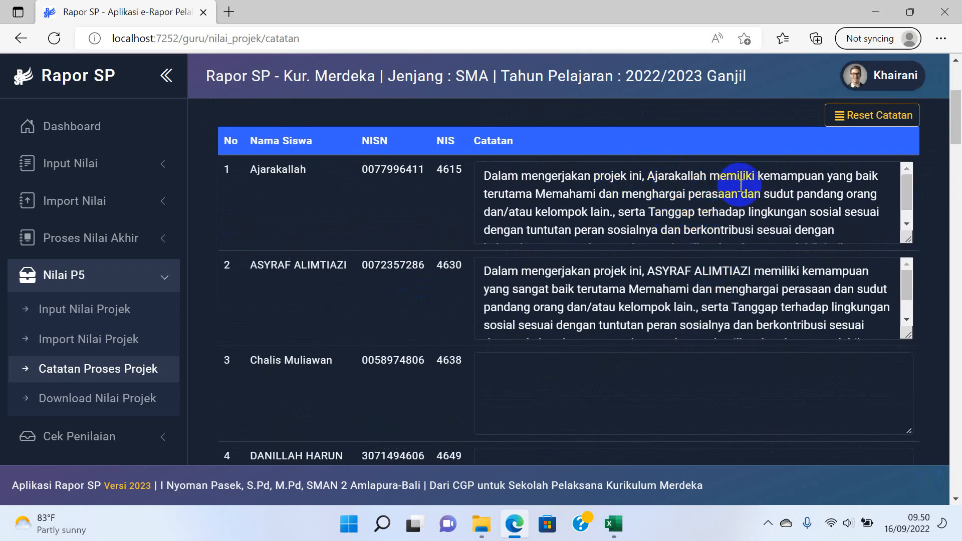
pyautogui.scroll(-3, 741, 185)
pyautogui.scroll(-10, 806, 273)
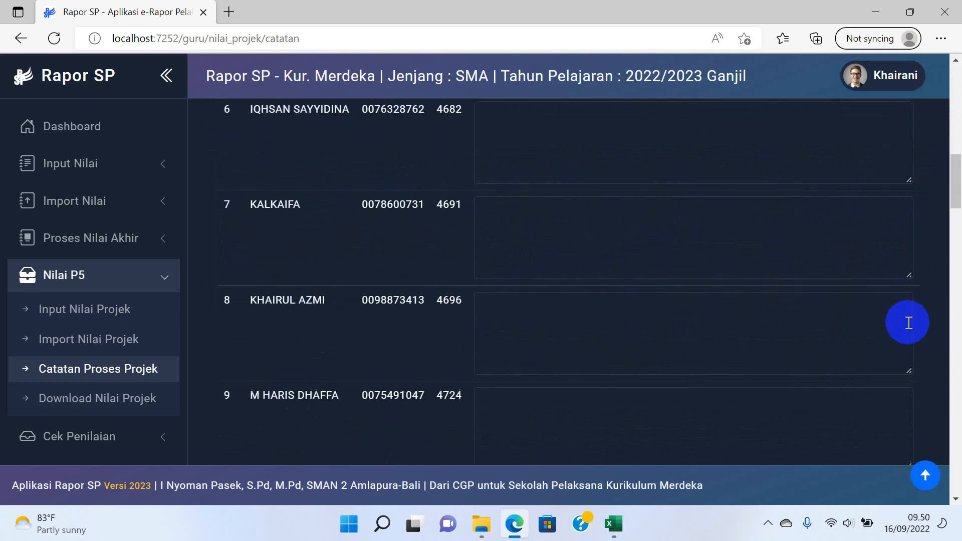
pyautogui.scroll(-20, 908, 322)
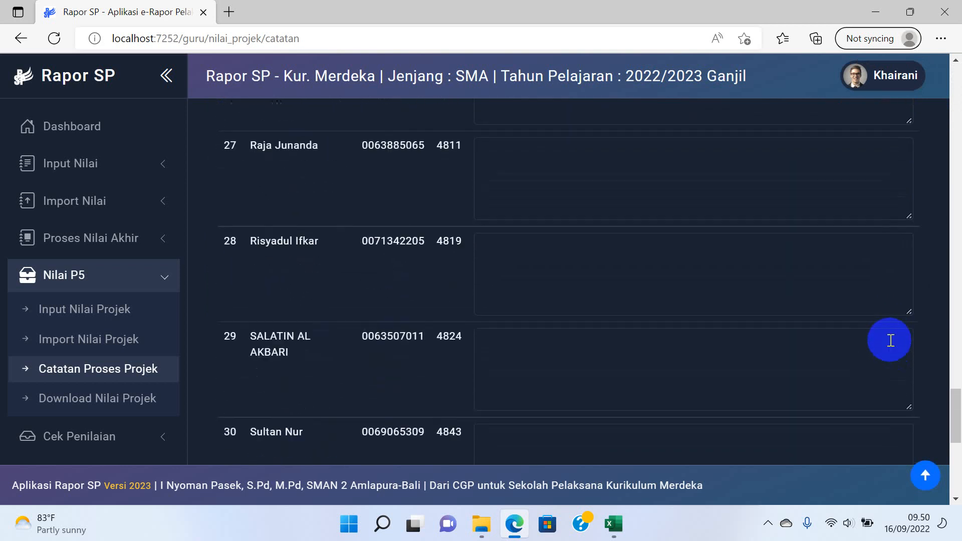
pyautogui.scroll(-6, 890, 340)
pyautogui.click(866, 401)
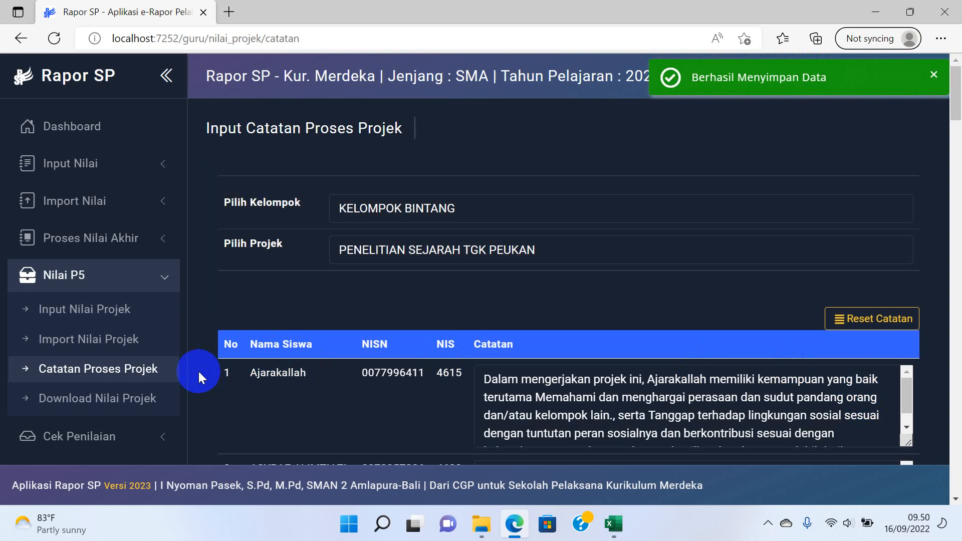
# On Download Nilai Projek, choose KELOMPOK BINTANG and PENELITIAN SEJARAH TGK PEUKAN, then download the grades.
pyautogui.click(132, 403)
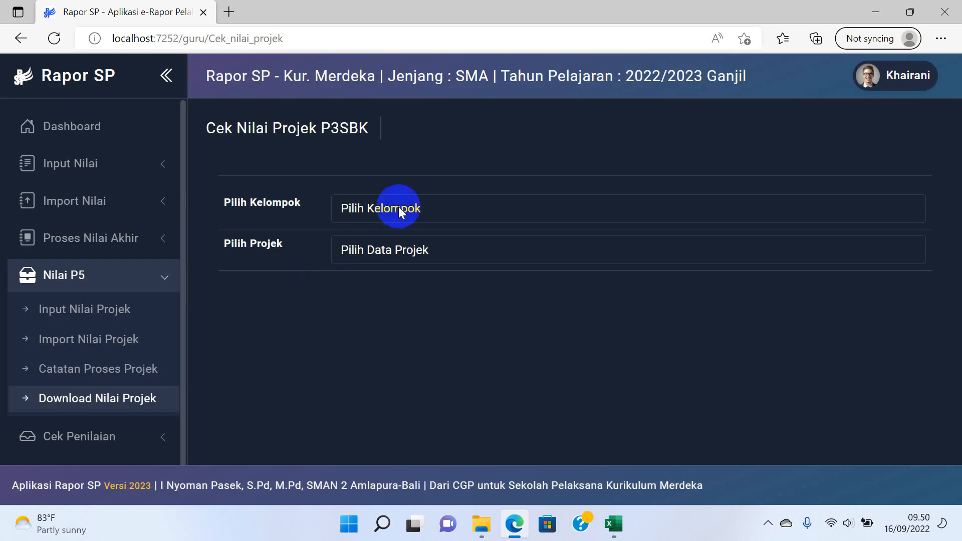
pyautogui.click(401, 208)
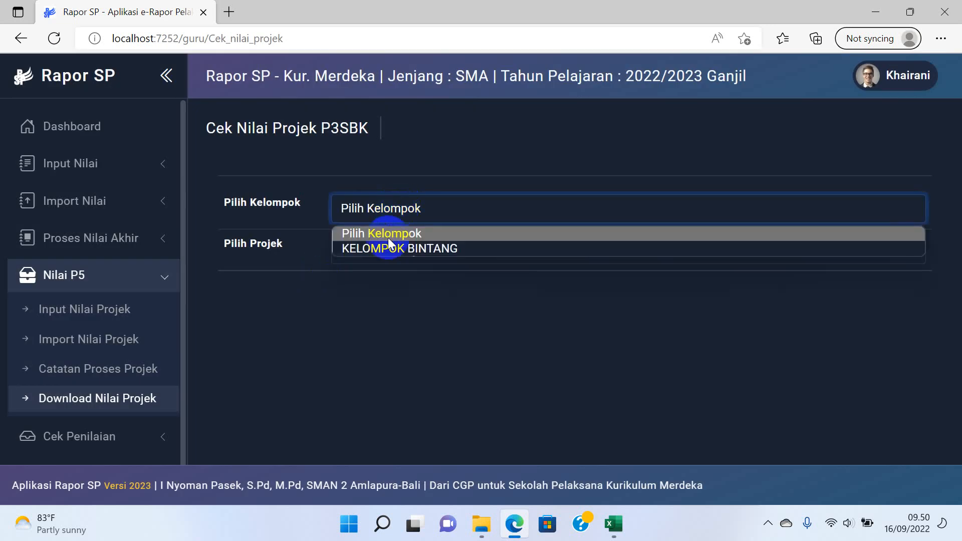
pyautogui.click(384, 248)
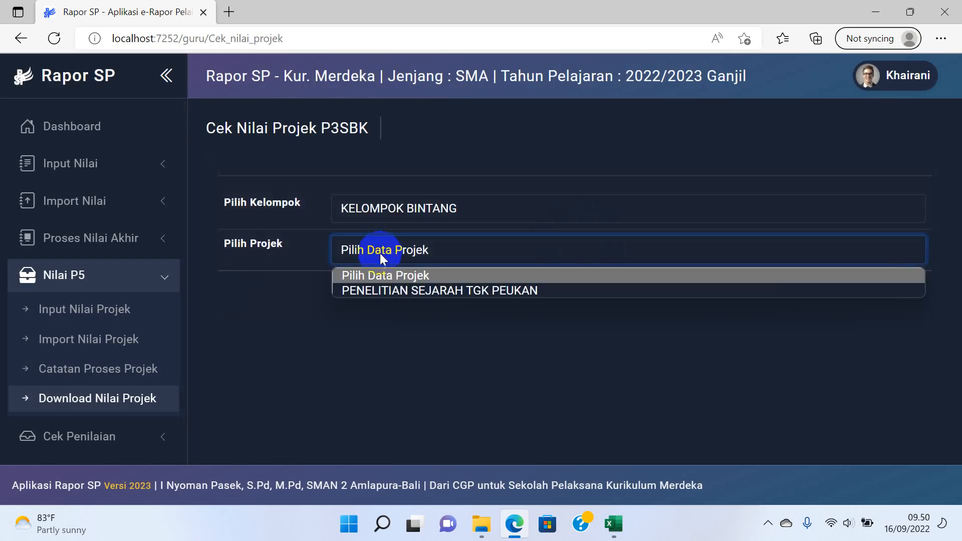
pyautogui.click(376, 286)
pyautogui.click(846, 330)
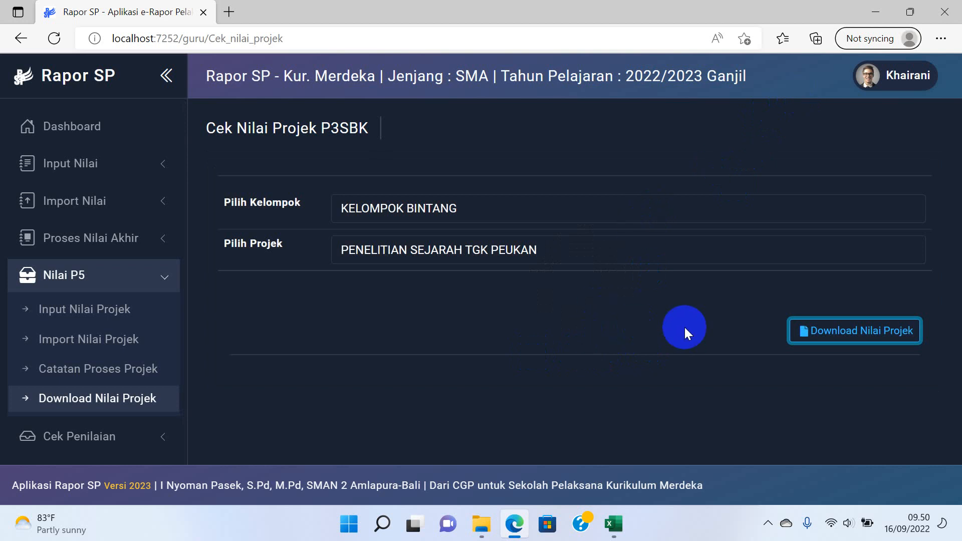
# Open the downloaded DATA NIL P3SBK 2022 workbook from Edge's downloads, then return to the browser.
pyautogui.click(938, 40)
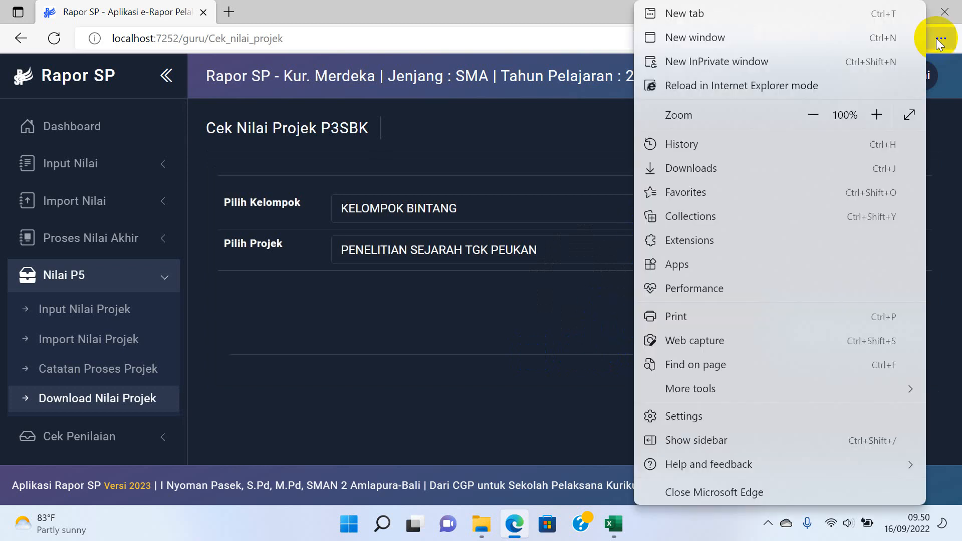
pyautogui.click(748, 172)
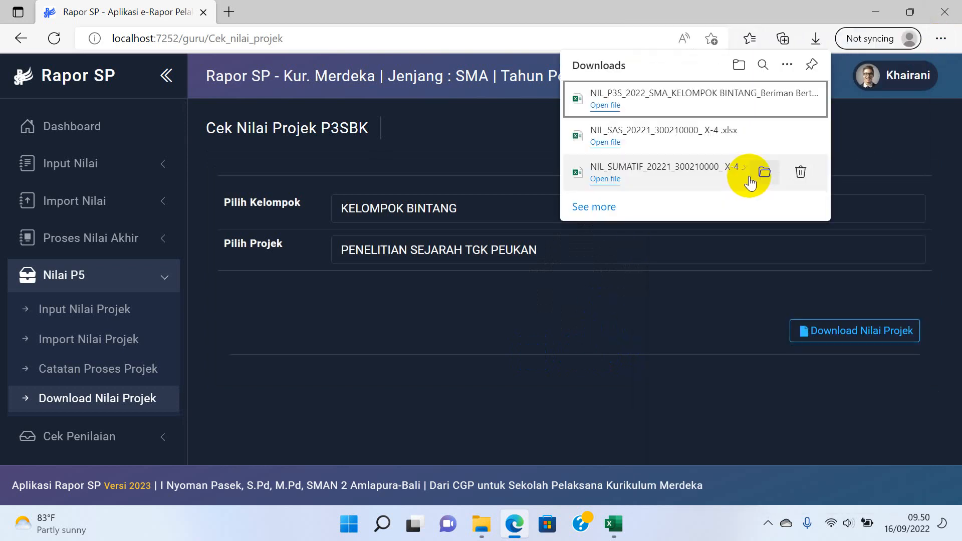
pyautogui.click(680, 100)
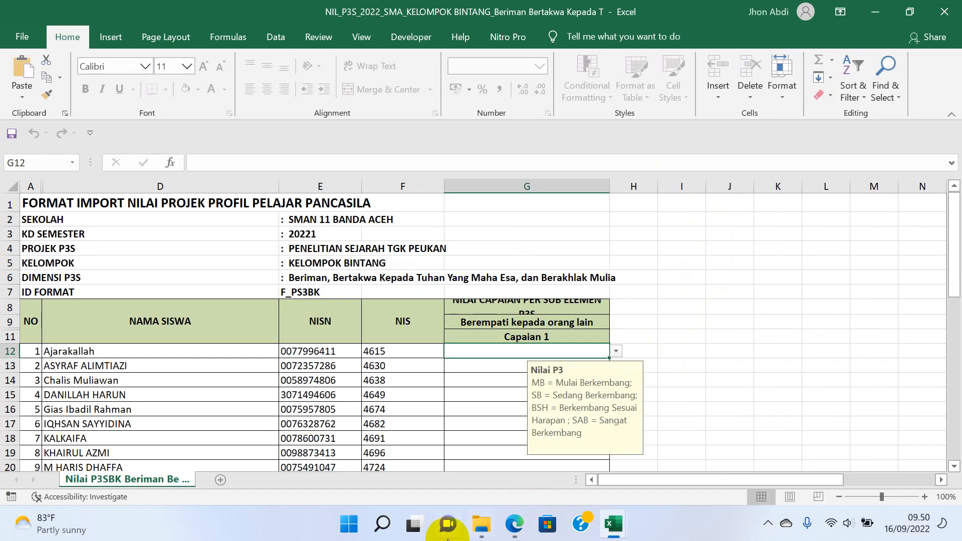
pyautogui.click(508, 526)
pyautogui.click(623, 391)
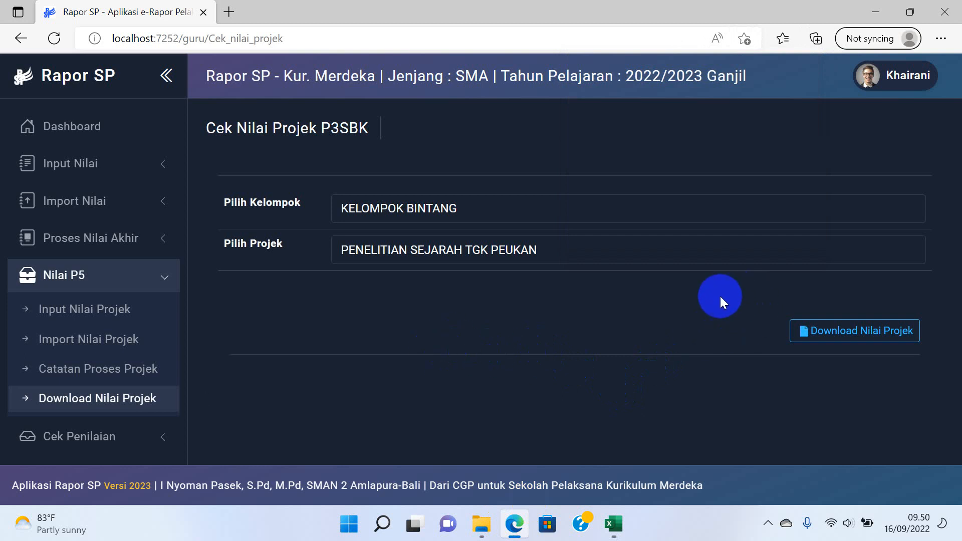
# Download the KELOMPOK BINTANG project grades again and open the newest DATA NIL P3SBK 2022 workbook.
pyautogui.click(824, 329)
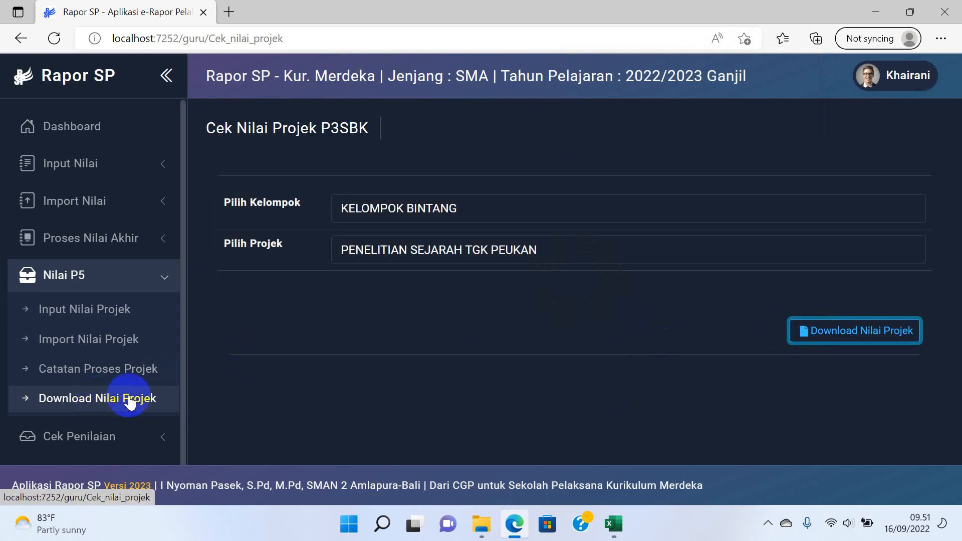
pyautogui.click(824, 339)
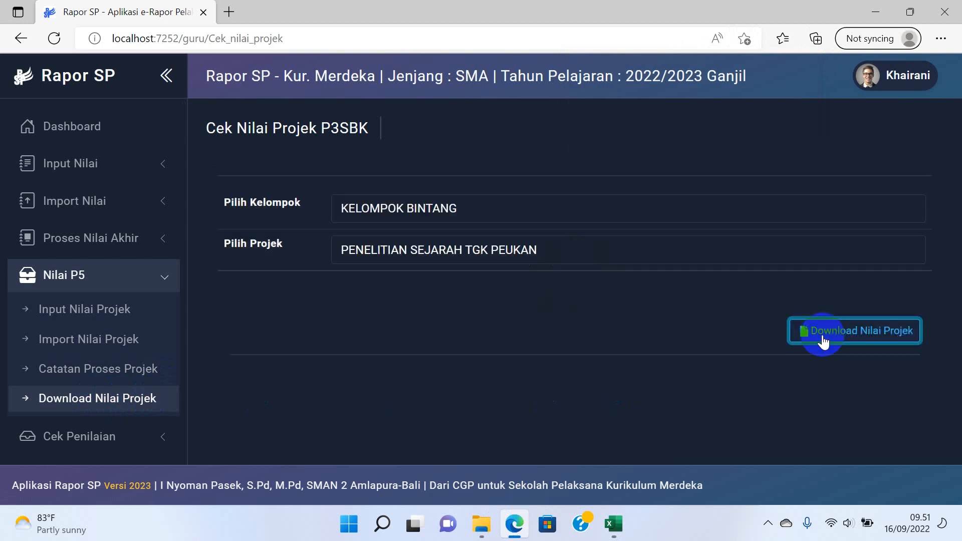
pyautogui.click(819, 336)
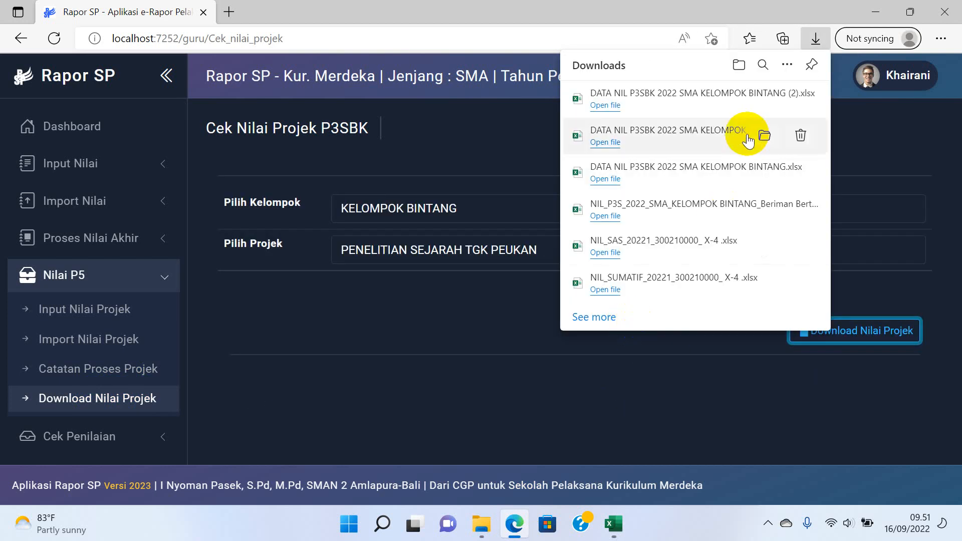
pyautogui.click(639, 96)
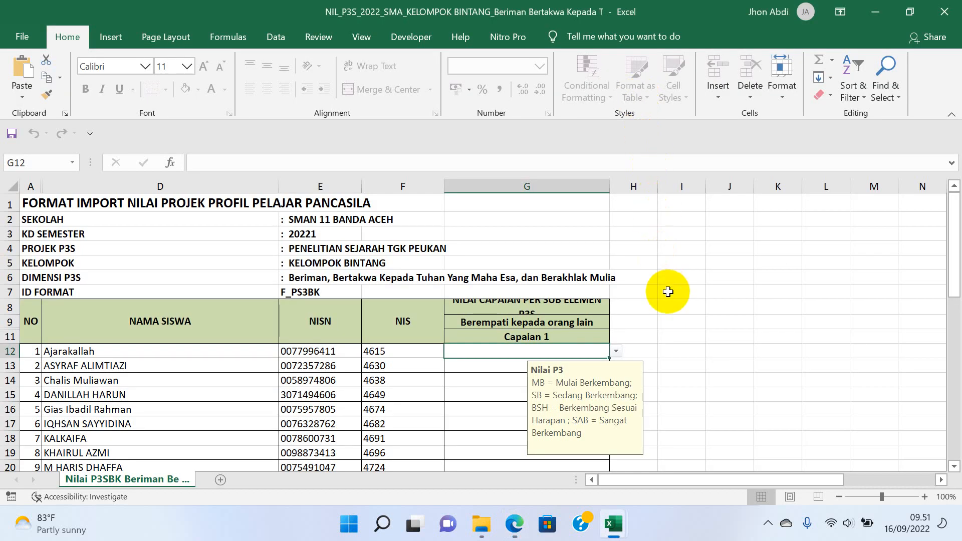
# Check the BSH and SAB grades in DATA NIL P3SBK (2), then close all workbooks including NIL_SUMATIF and NIL_SAS.
pyautogui.hotkey('alt', 'Tab')
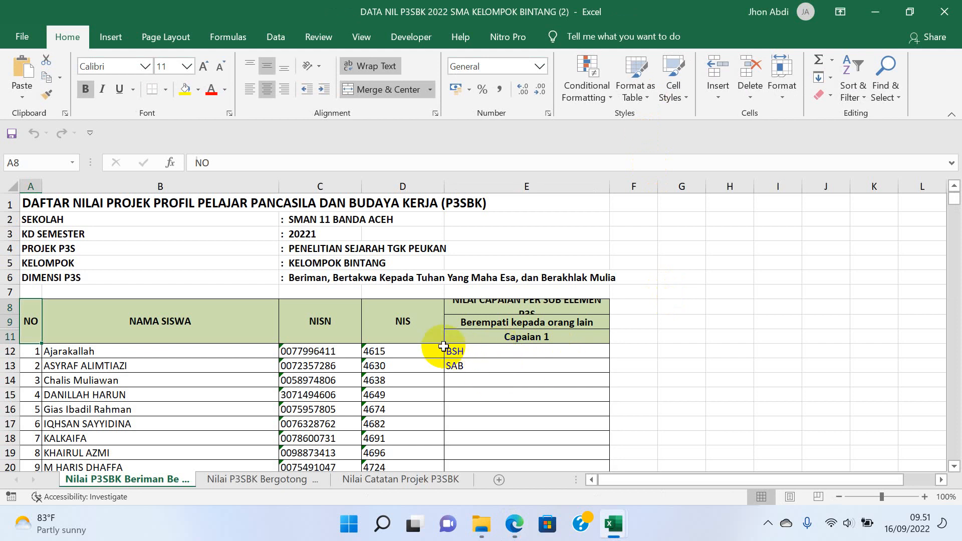
pyautogui.click(481, 380)
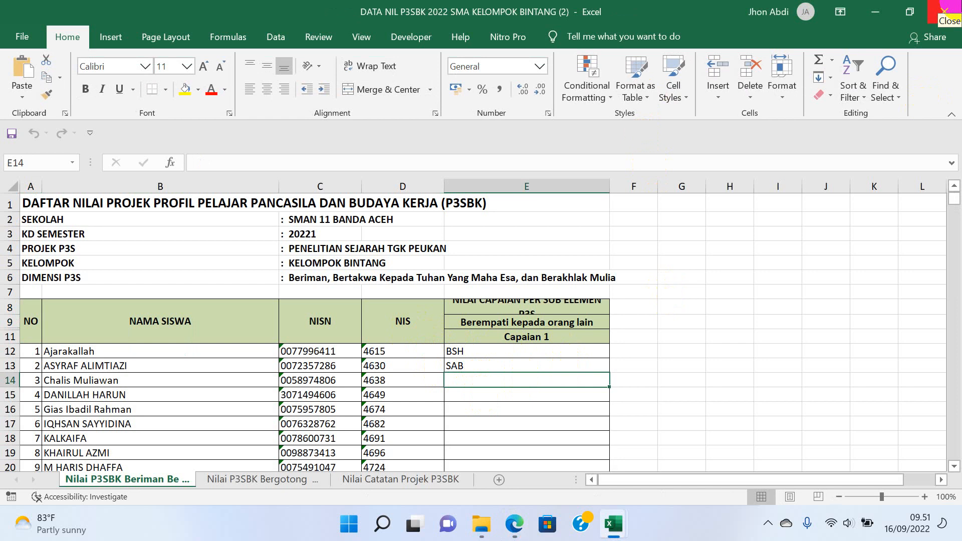
pyautogui.click(944, 11)
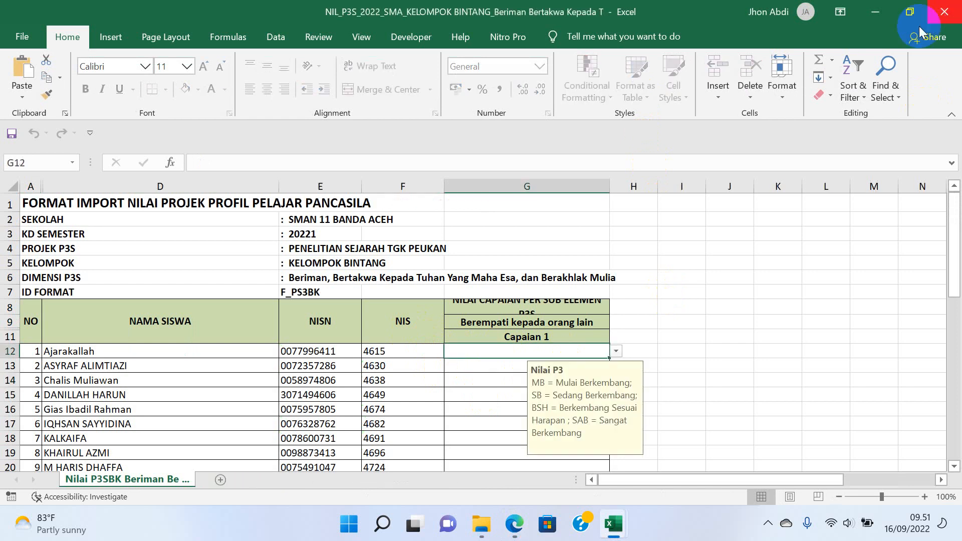
pyautogui.click(944, 11)
pyautogui.click(944, 11)
pyautogui.click(944, 11)
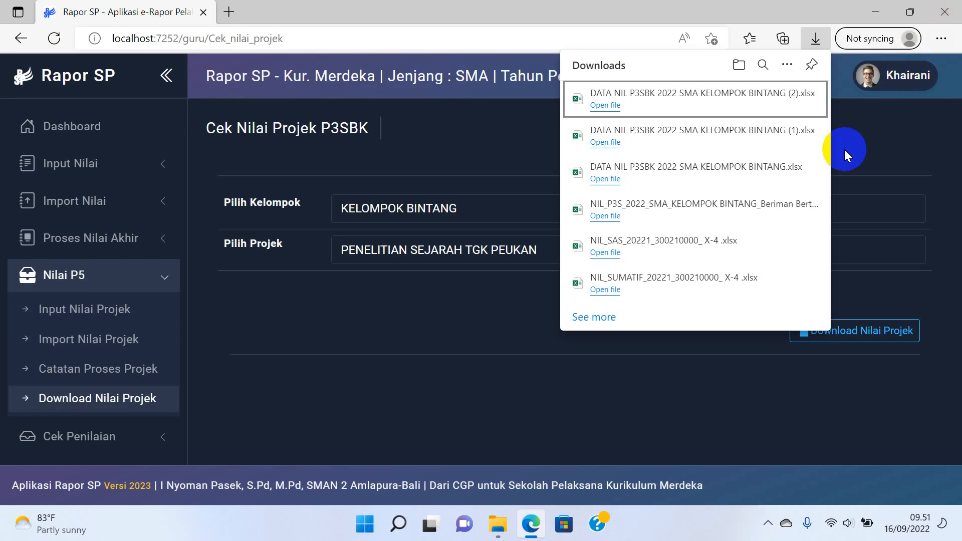
# Log out, sign back in as administrator for SMAN 11 BANDA ACEH, and open Data User Rapor.
pyautogui.scroll(-3, 146, 386)
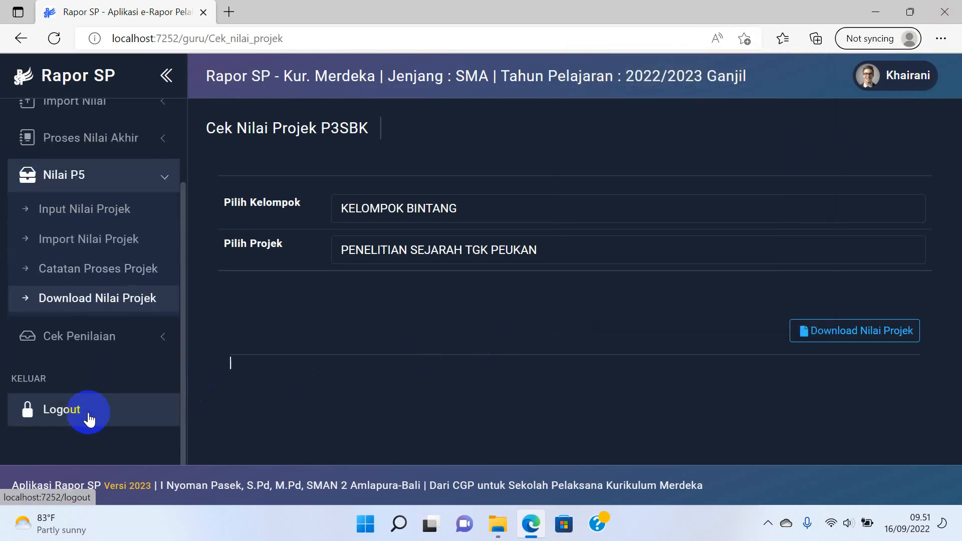
pyautogui.click(50, 408)
pyautogui.click(741, 458)
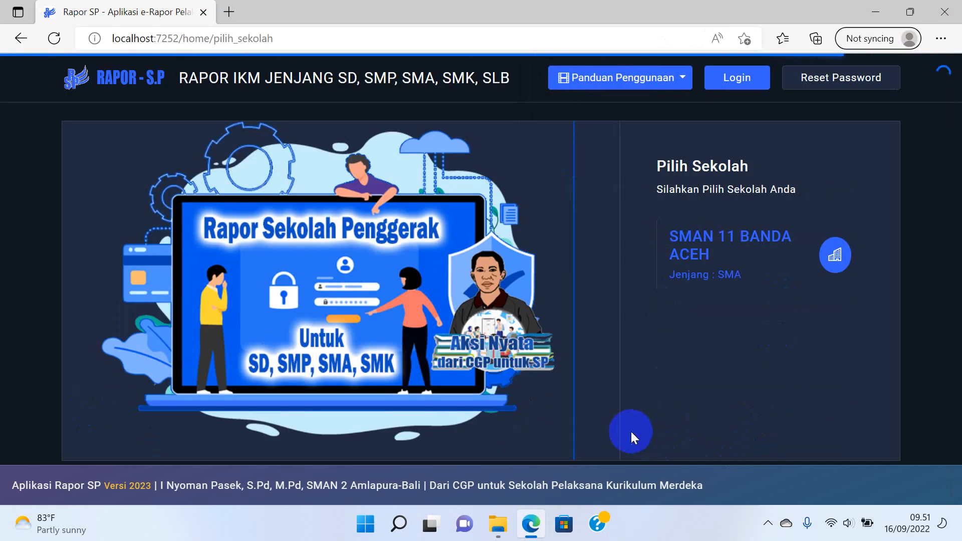
pyautogui.click(708, 249)
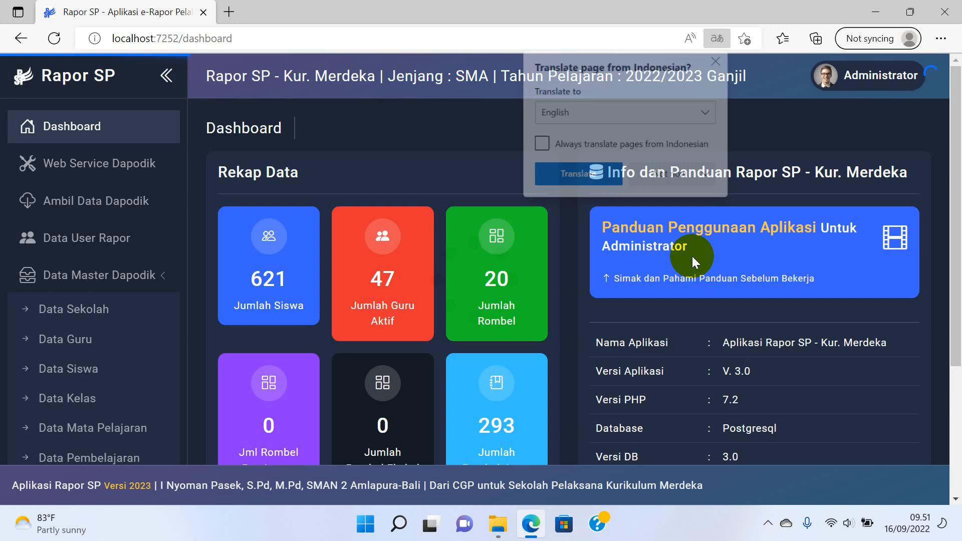
pyautogui.click(675, 177)
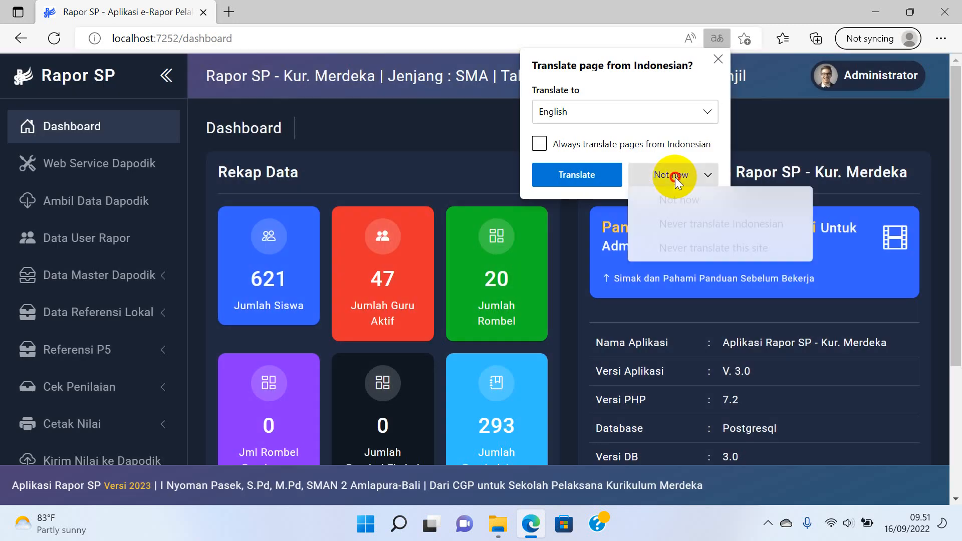
pyautogui.click(727, 202)
pyautogui.click(172, 235)
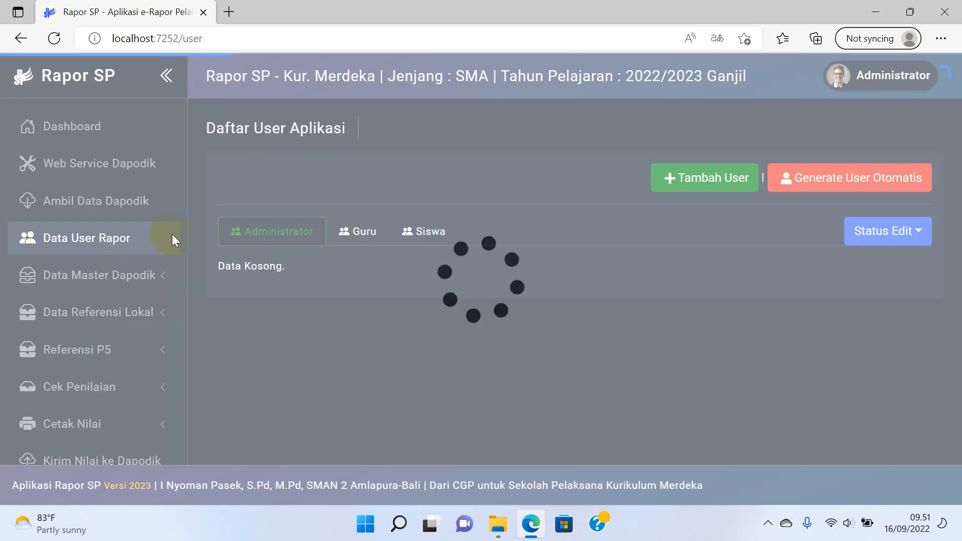
pyautogui.click(364, 243)
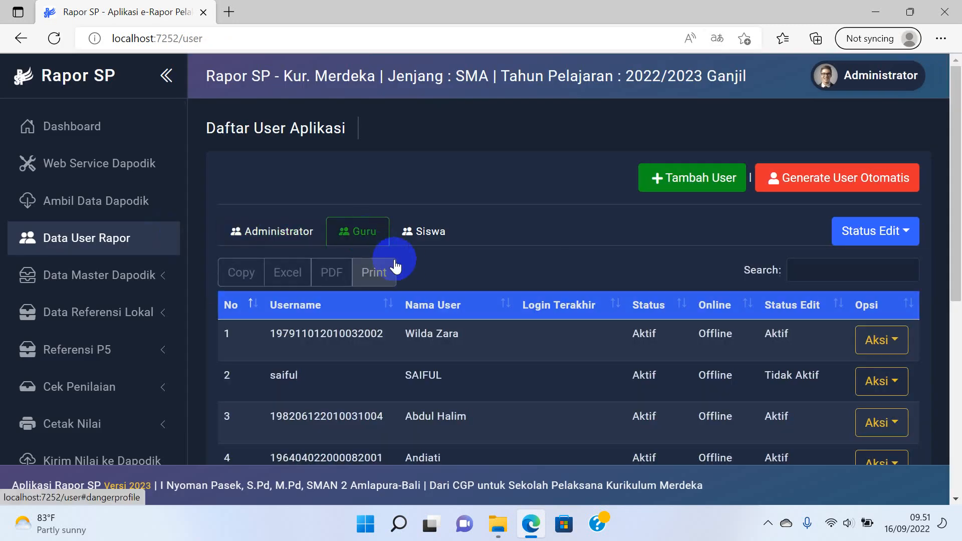
pyautogui.scroll(-5, 516, 275)
pyautogui.scroll(5, 524, 277)
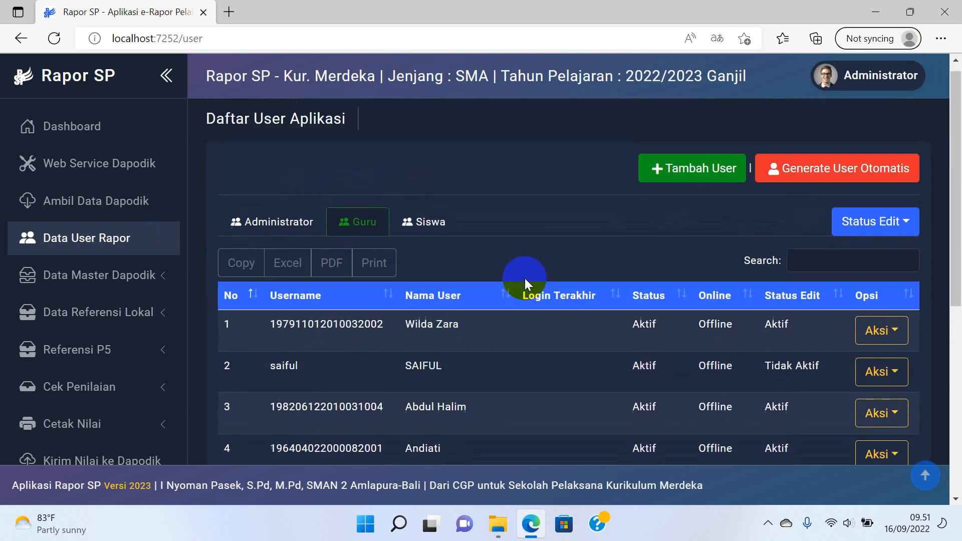
pyautogui.scroll(-6, 536, 281)
pyautogui.scroll(-1, 549, 305)
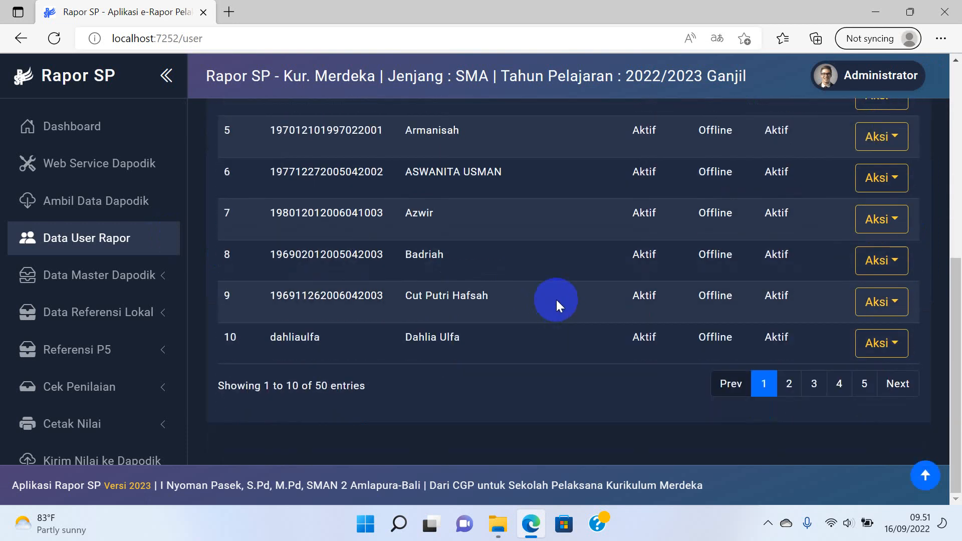
pyautogui.scroll(6, 556, 300)
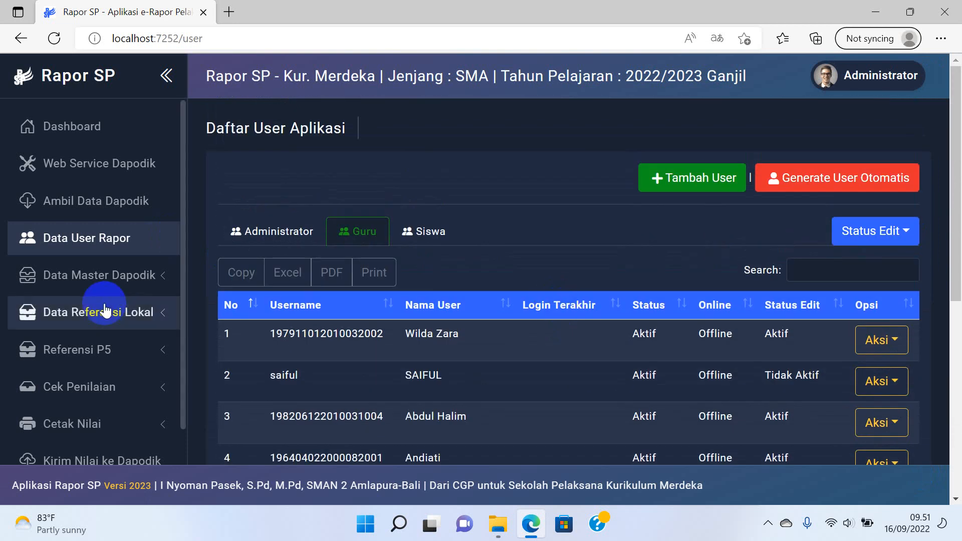
pyautogui.click(122, 273)
pyautogui.click(92, 350)
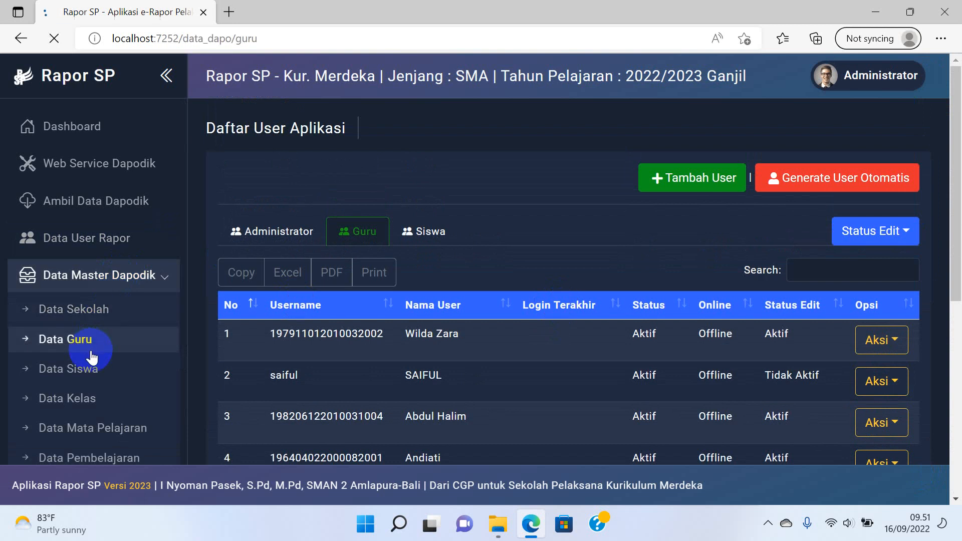
pyautogui.scroll(-4, 493, 345)
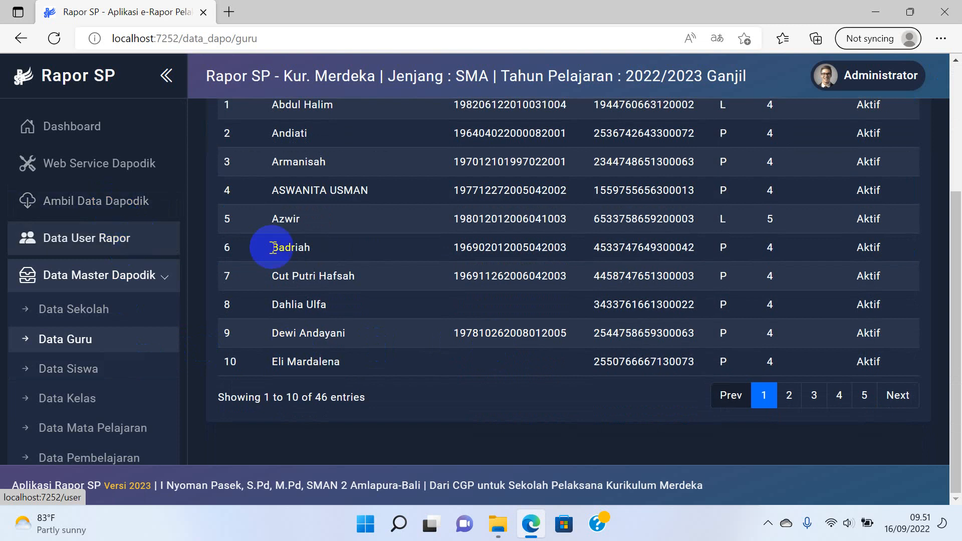
pyautogui.scroll(4, 269, 249)
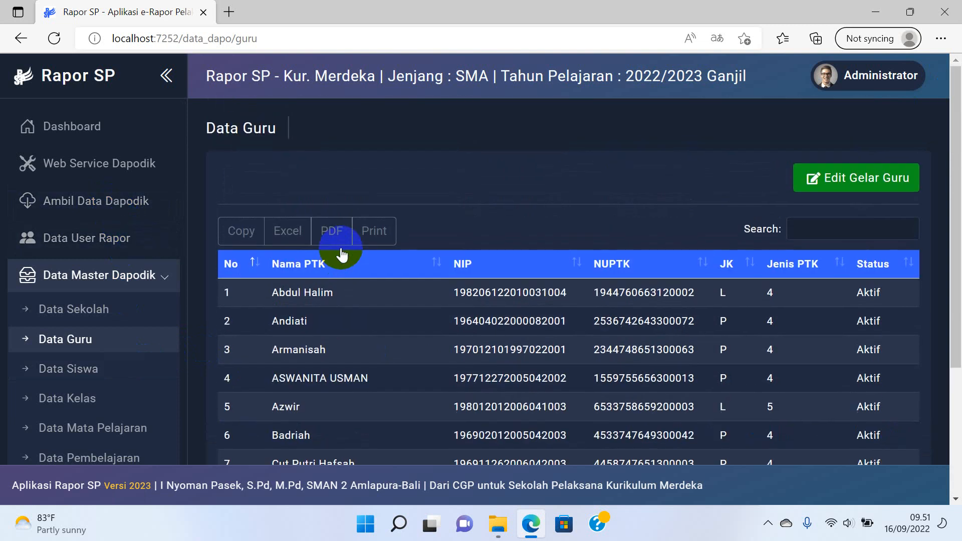
pyautogui.click(95, 239)
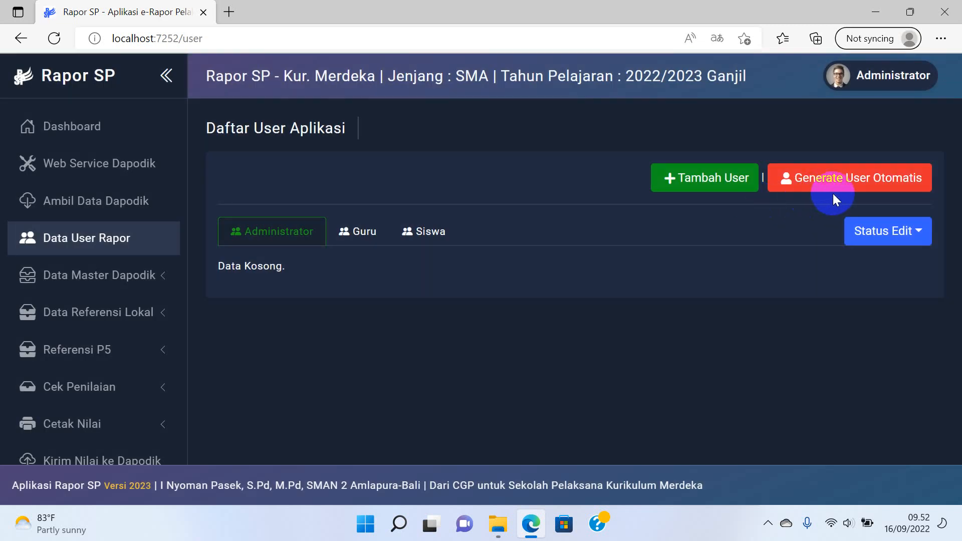
pyautogui.click(357, 231)
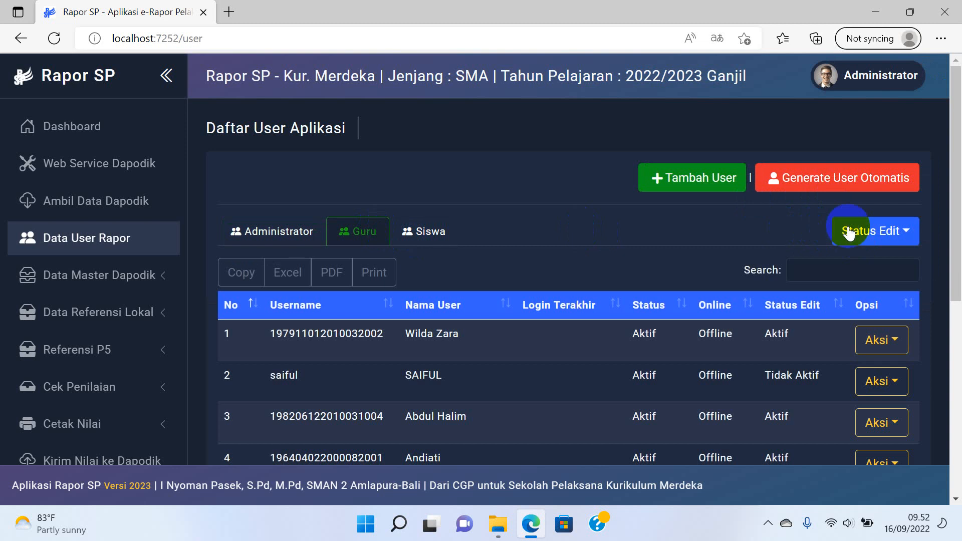
pyautogui.click(728, 187)
pyautogui.click(875, 231)
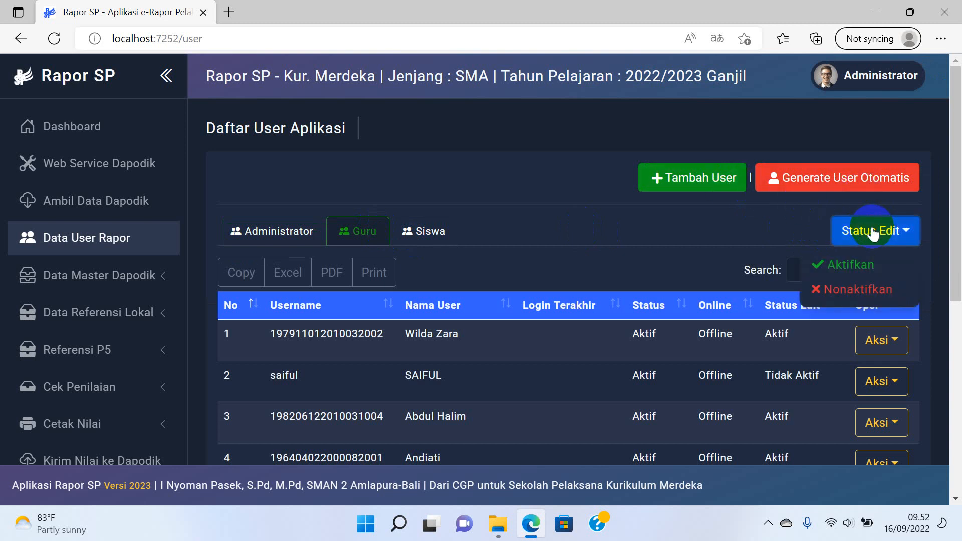
pyautogui.click(669, 230)
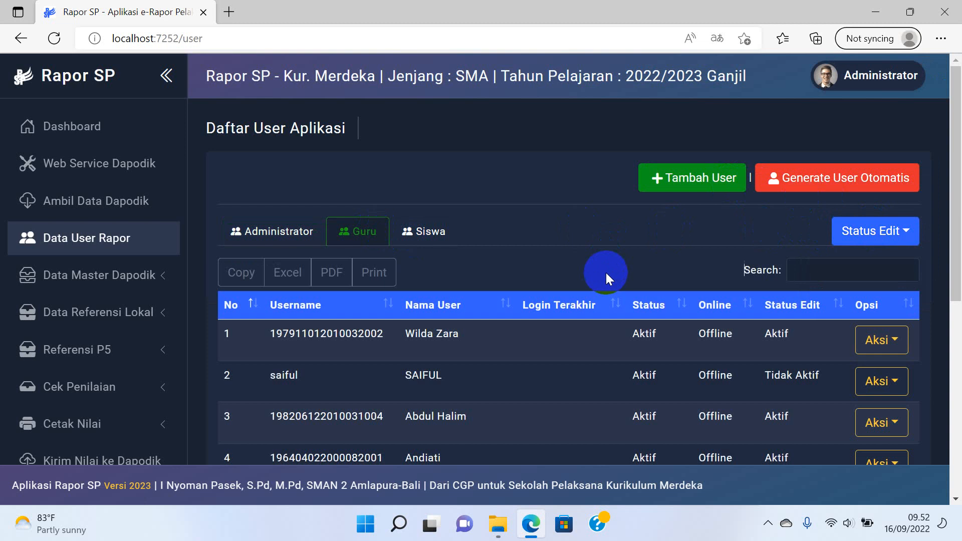
pyautogui.scroll(-7, 469, 283)
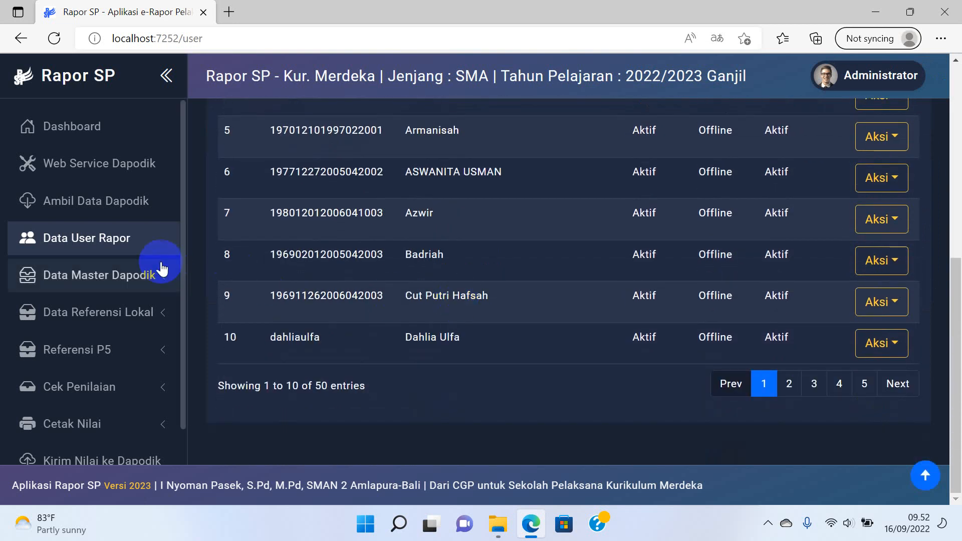
pyautogui.click(128, 283)
pyautogui.click(85, 340)
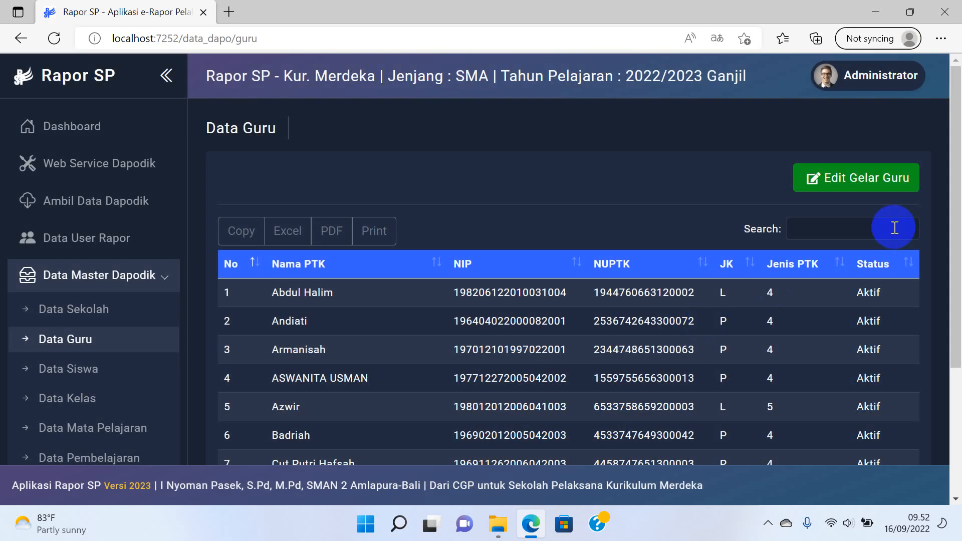
pyautogui.scroll(-5, 894, 228)
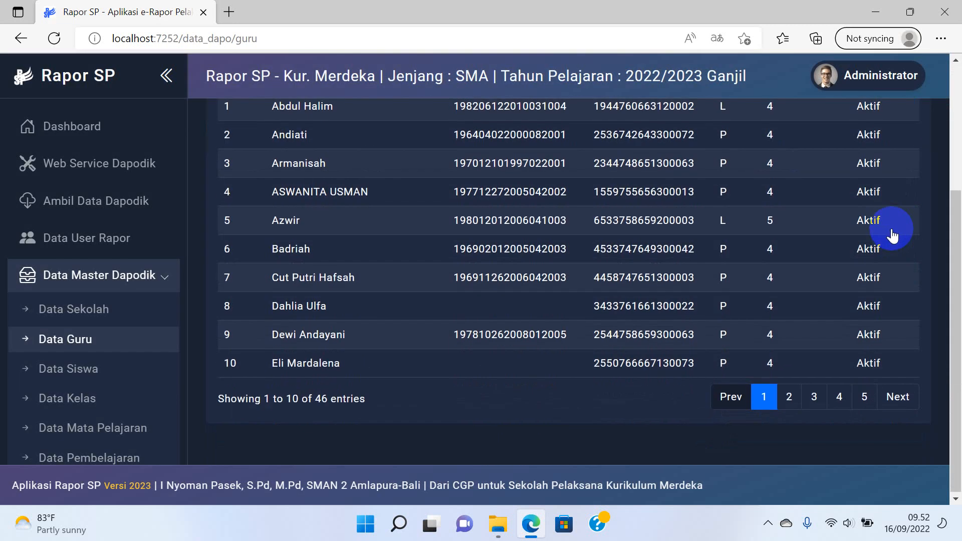
pyautogui.click(790, 395)
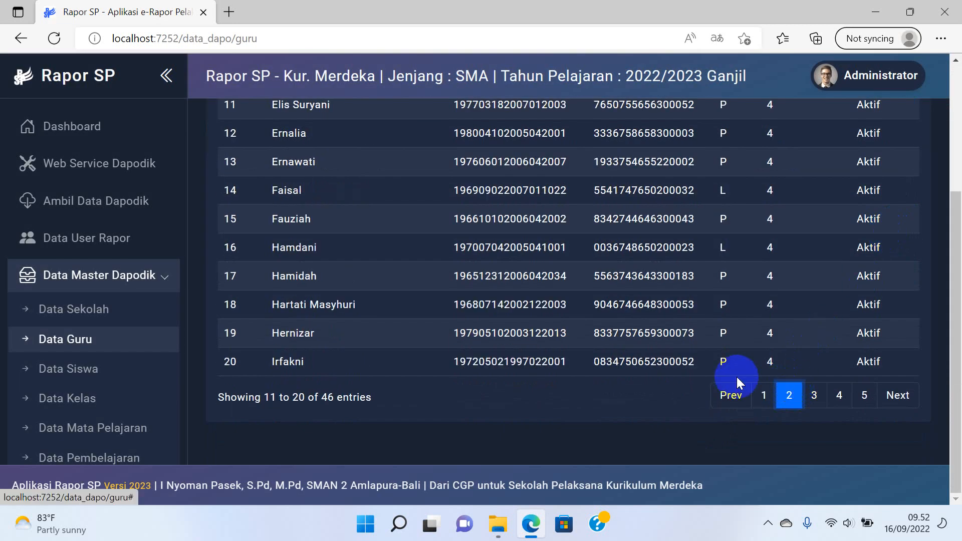
pyautogui.click(119, 239)
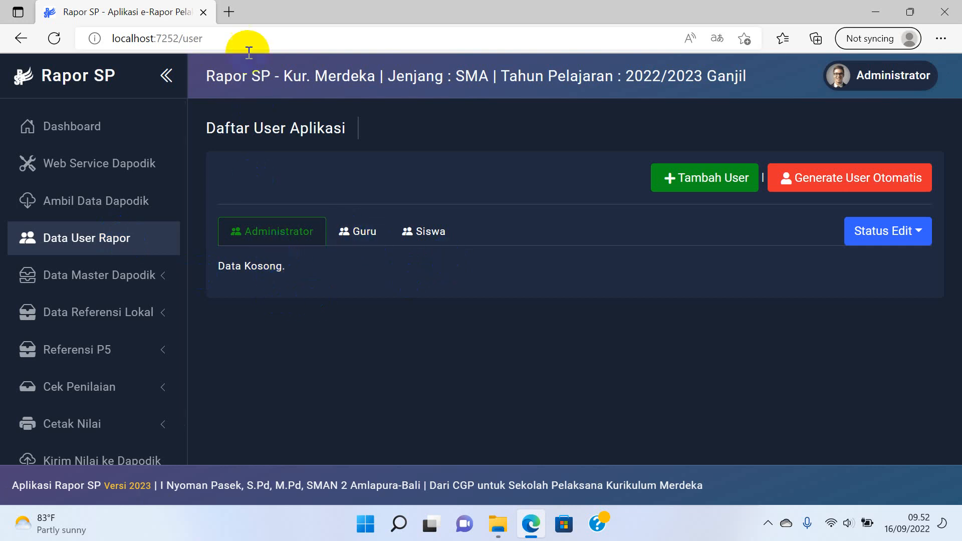
# Open a new tab, type 'loca', then return to the Rapor SP tab.
pyautogui.click(231, 11)
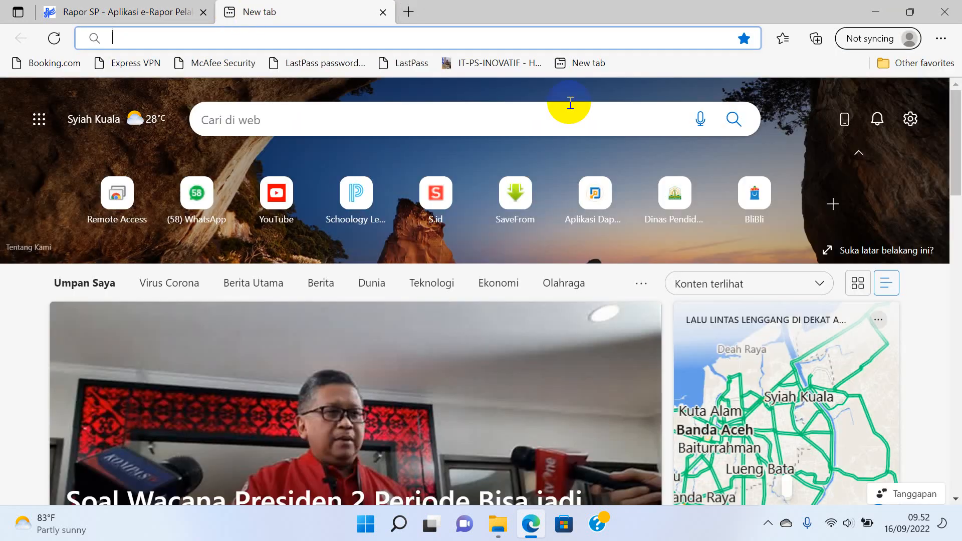
pyautogui.write('localhost:5774')
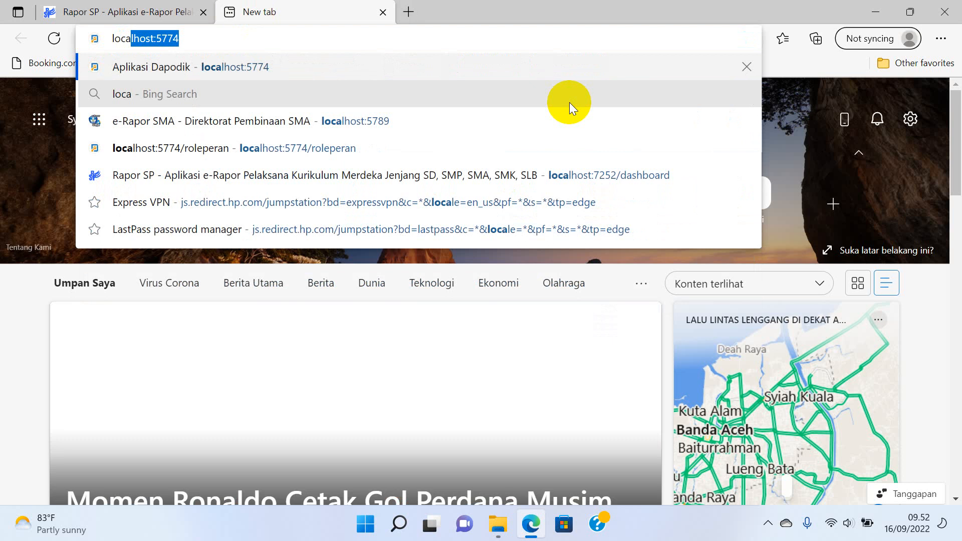
pyautogui.click(96, 10)
# Open Ubah Wali Kelas under Data Referensi Lokal and review the X-1 onward homeroom teachers.
pyautogui.click(121, 275)
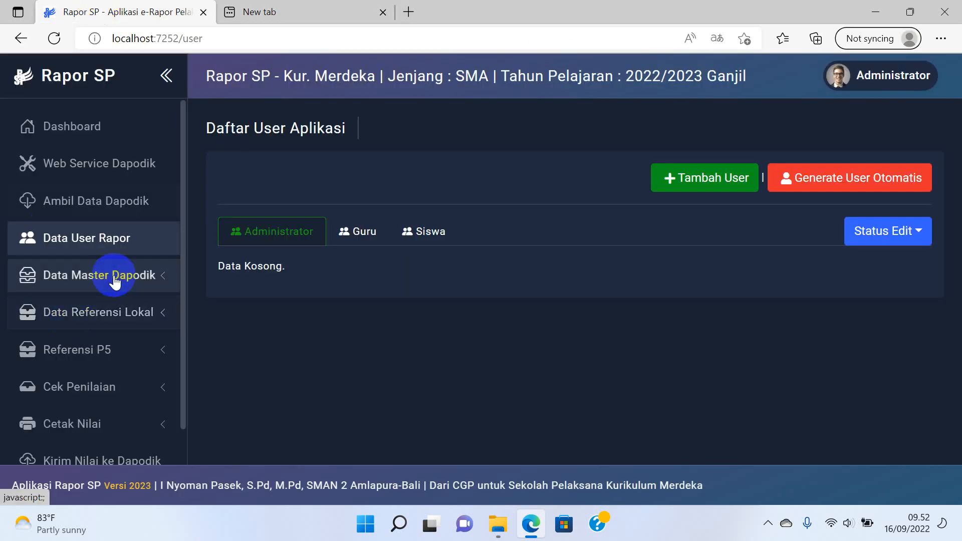
pyautogui.scroll(-3, 110, 311)
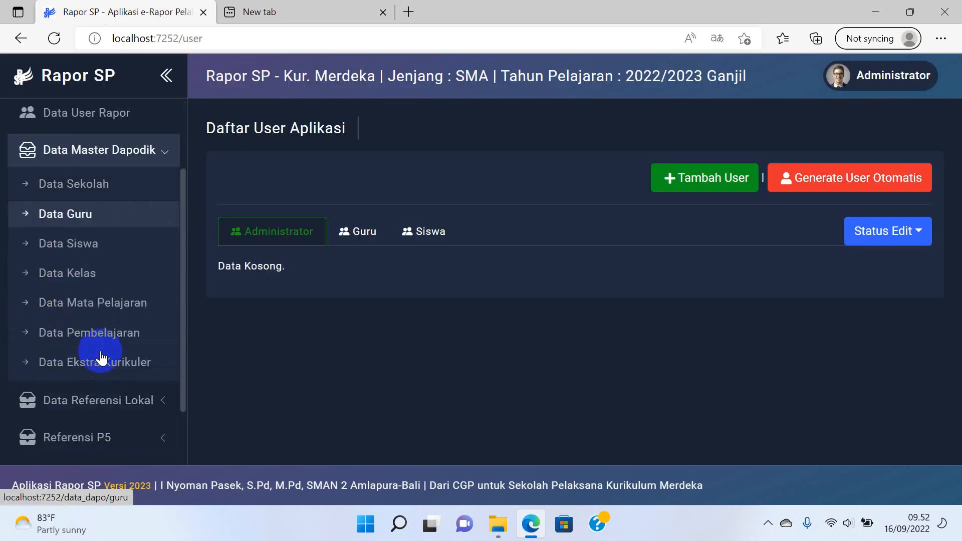
pyautogui.click(159, 145)
pyautogui.click(139, 180)
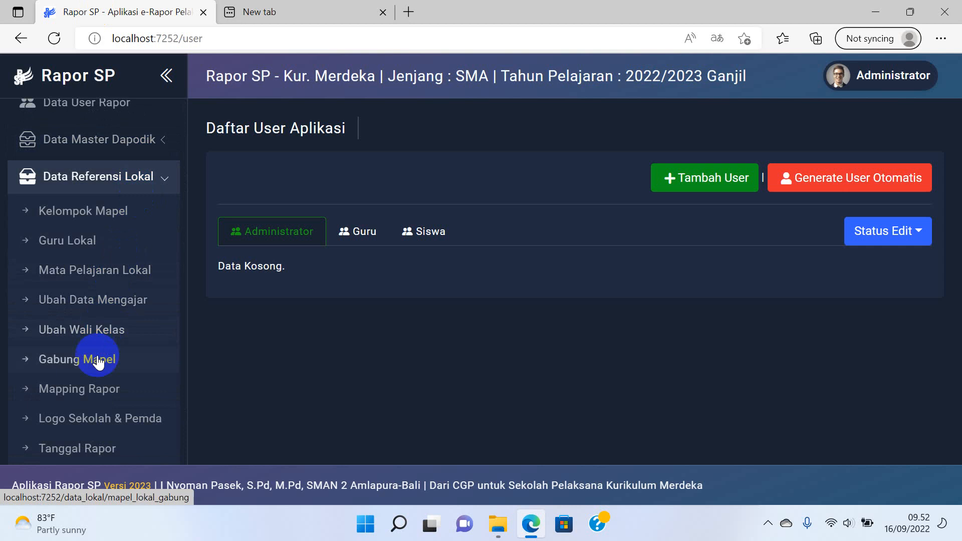
pyautogui.click(97, 330)
pyautogui.scroll(-3, 551, 333)
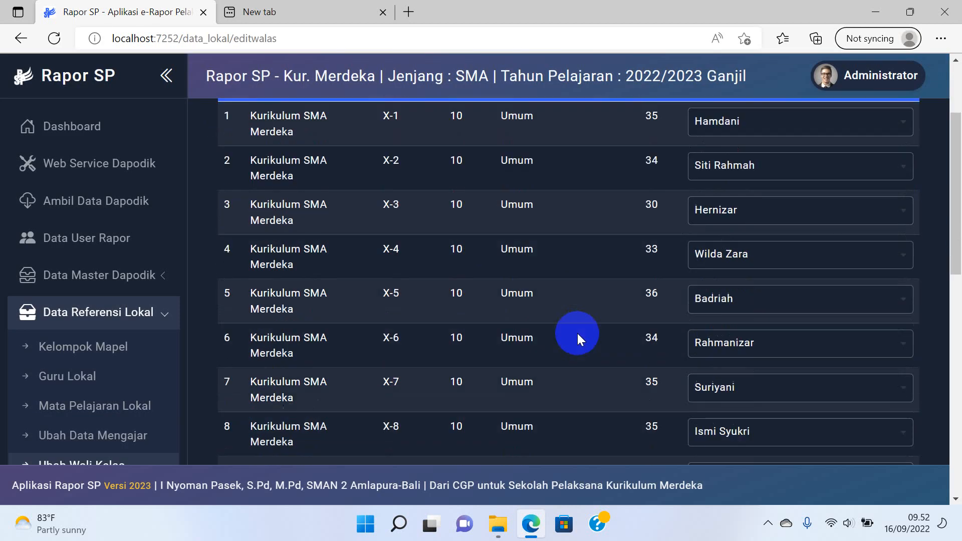
pyautogui.scroll(3, 561, 301)
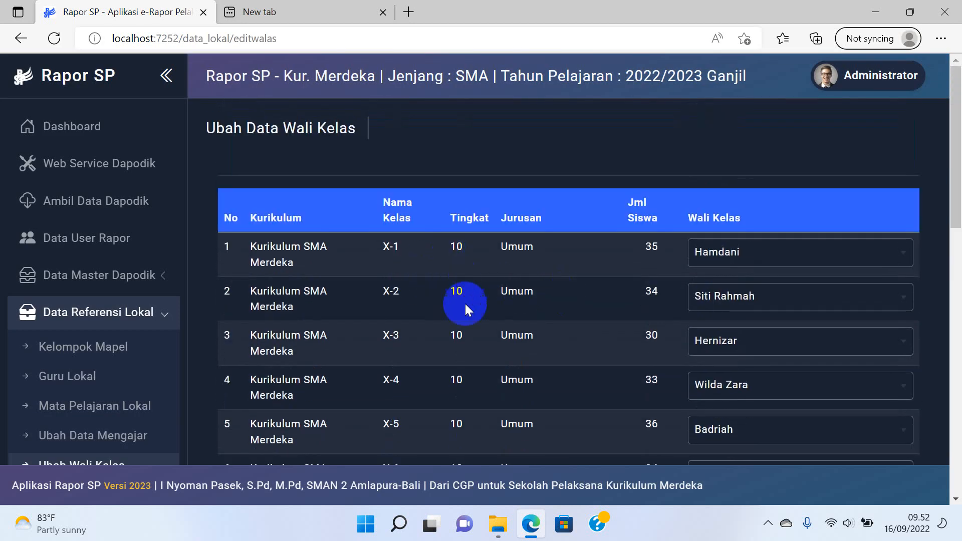
pyautogui.scroll(-2, 464, 302)
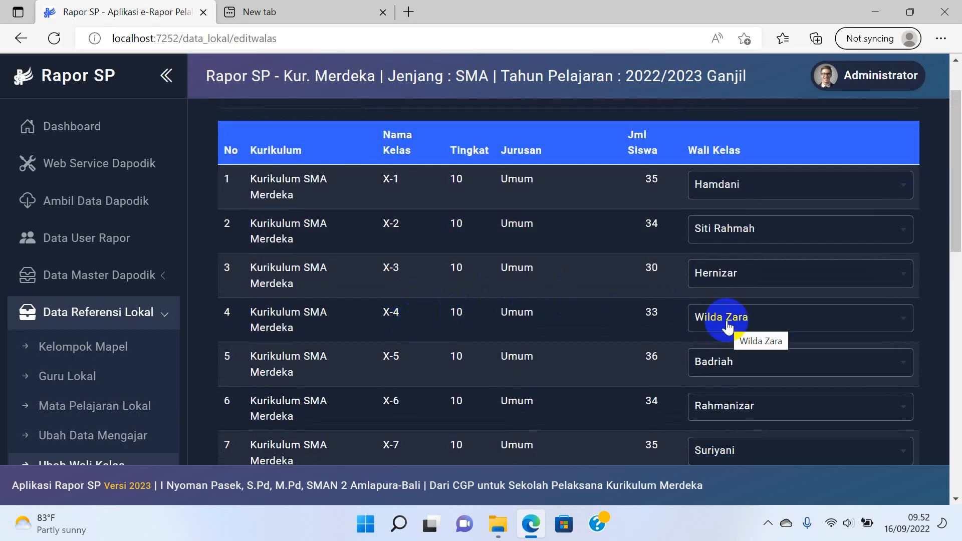
# Back in the user list, decline page translation and search the Guru accounts for the teacher.
pyautogui.click(118, 237)
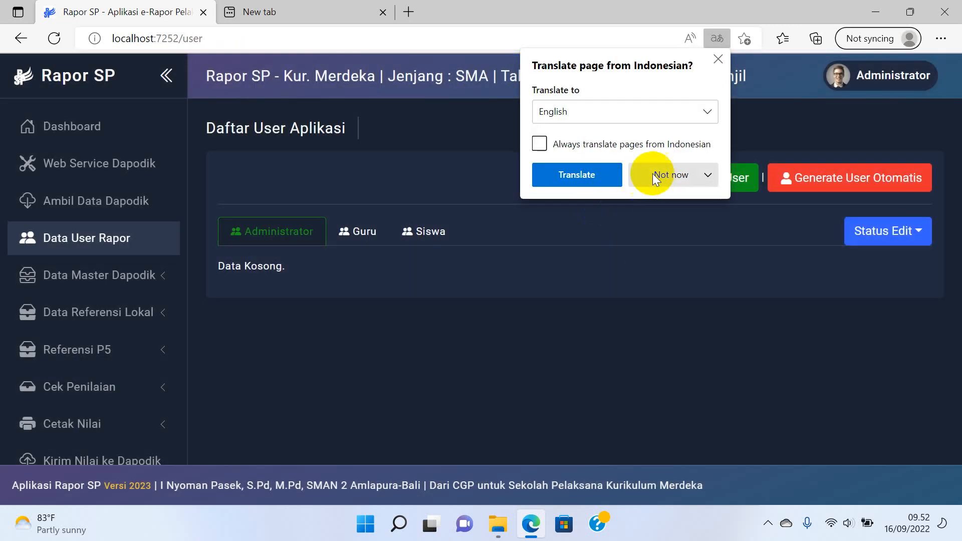
pyautogui.click(654, 177)
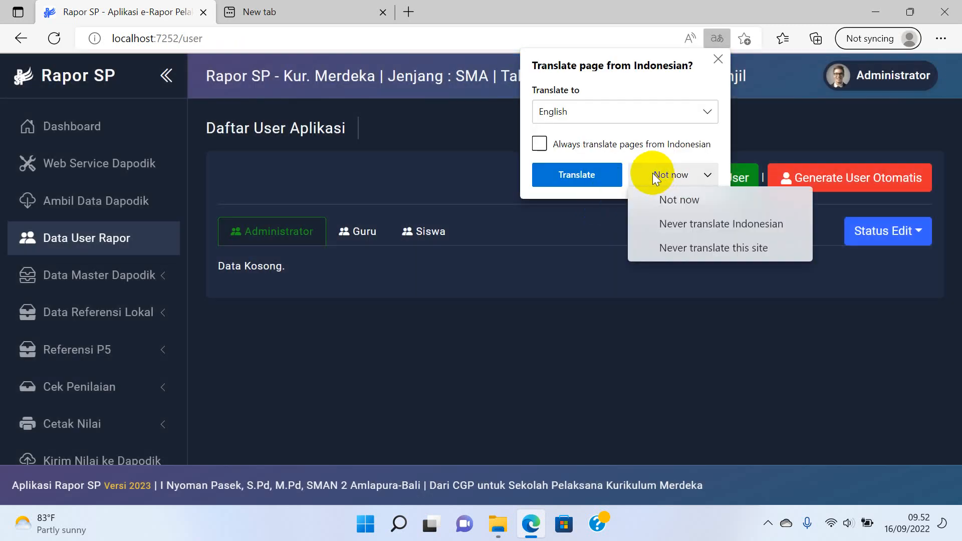
pyautogui.click(666, 200)
pyautogui.click(362, 234)
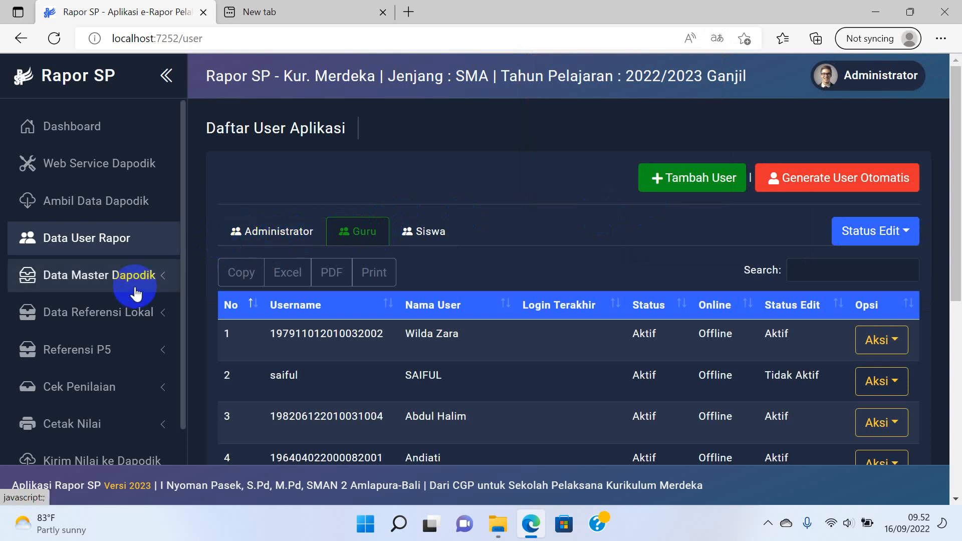
pyautogui.click(802, 270)
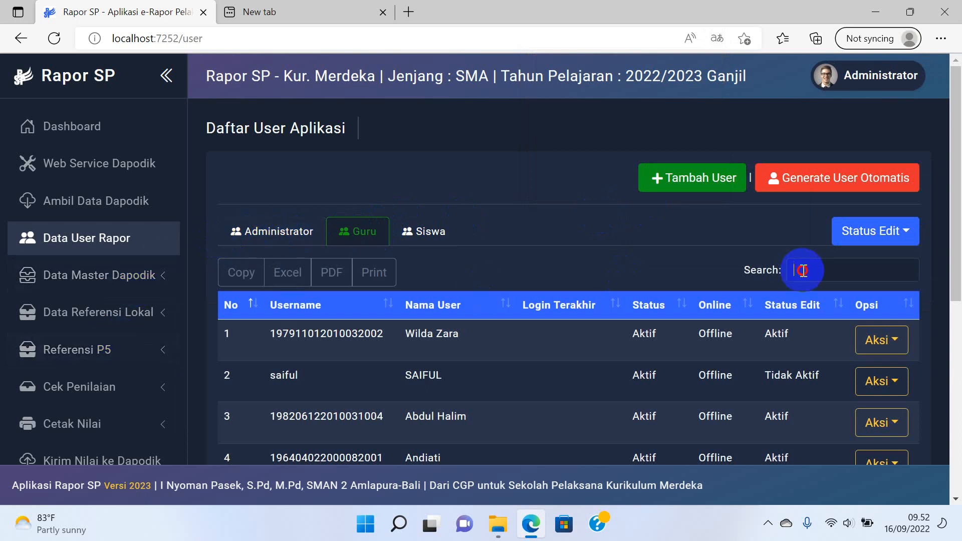
pyautogui.write('wilda')
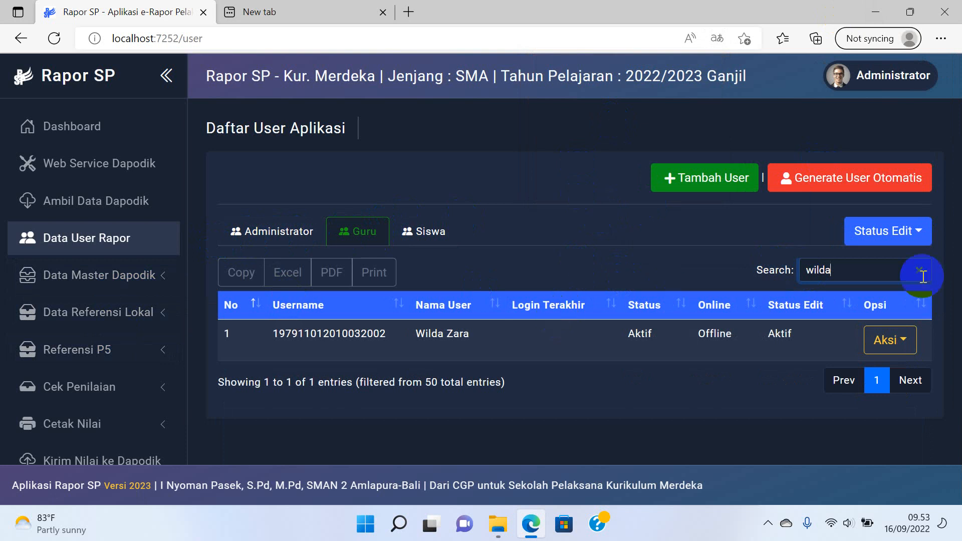
# Reset the teacher's password to the default via Aksi > Reset Password and confirm.
pyautogui.click(900, 234)
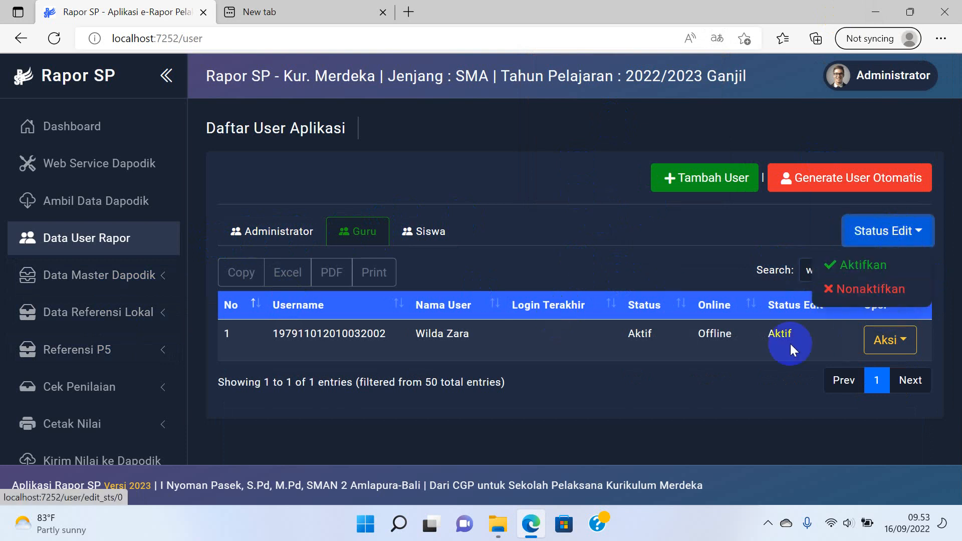
pyautogui.click(895, 332)
pyautogui.click(897, 339)
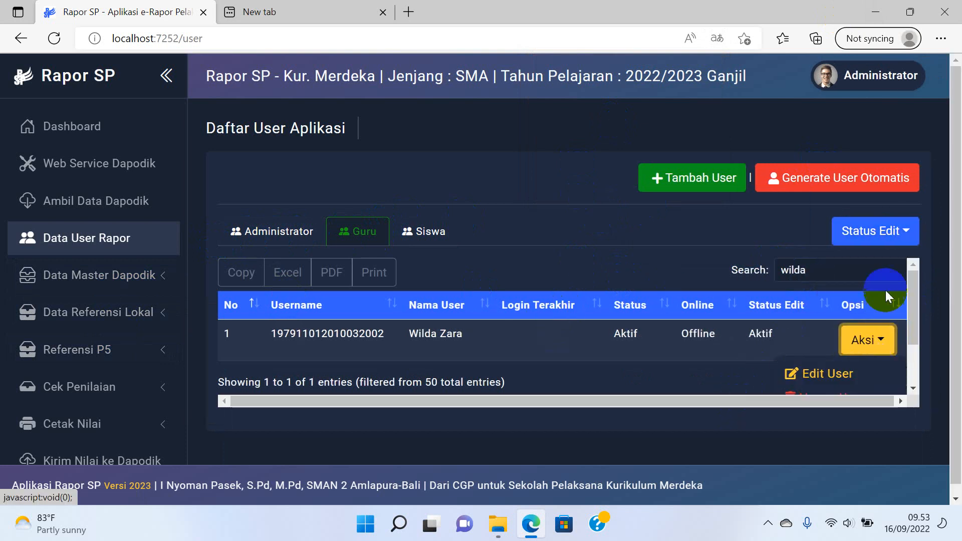
pyautogui.scroll(-1, 878, 331)
pyautogui.click(849, 381)
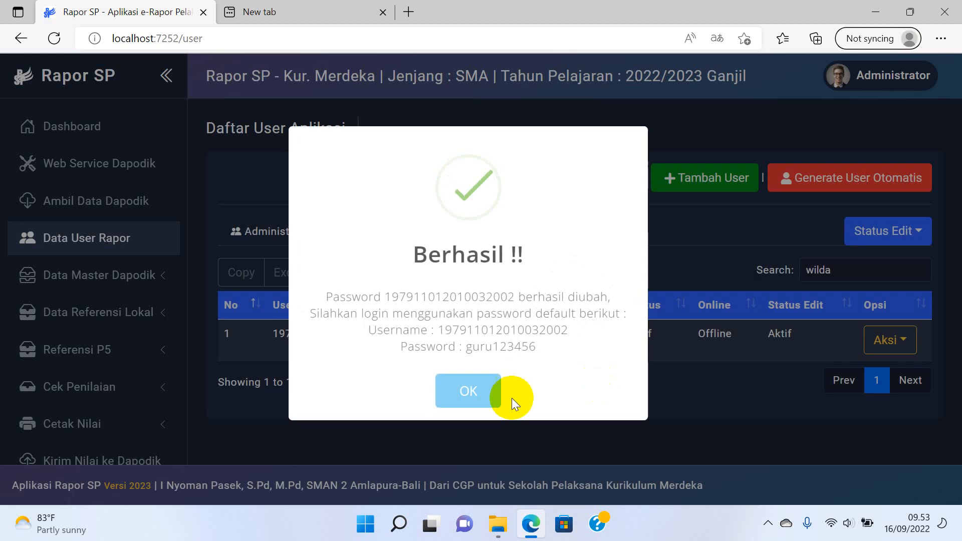
pyautogui.click(468, 391)
# Search the Guru user list for the teacher's name again.
pyautogui.click(344, 331)
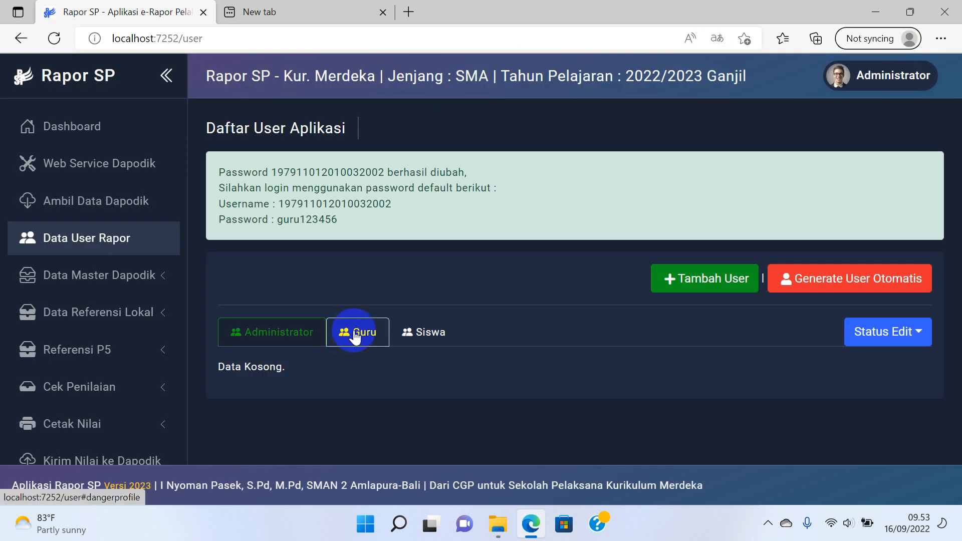
pyautogui.click(837, 361)
pyautogui.write('w')
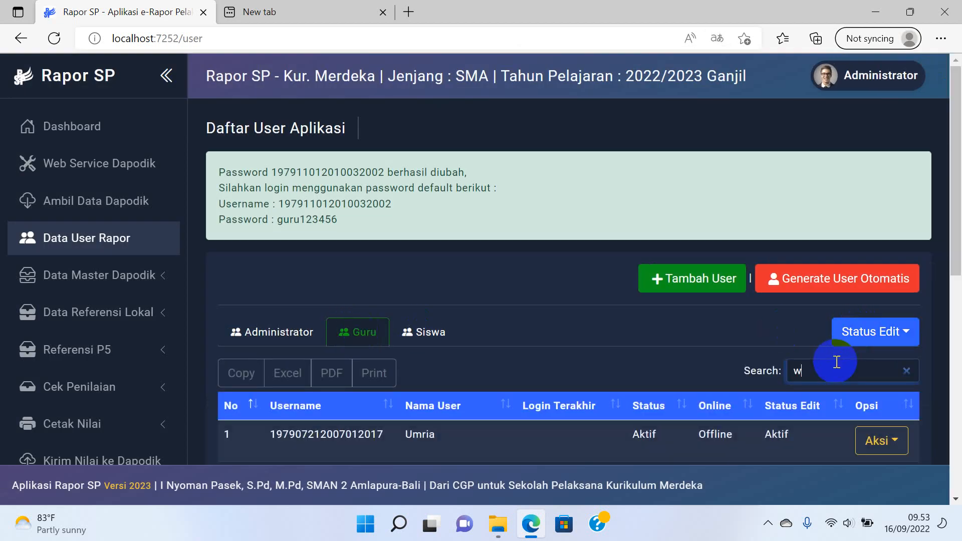
pyautogui.write('ilda')
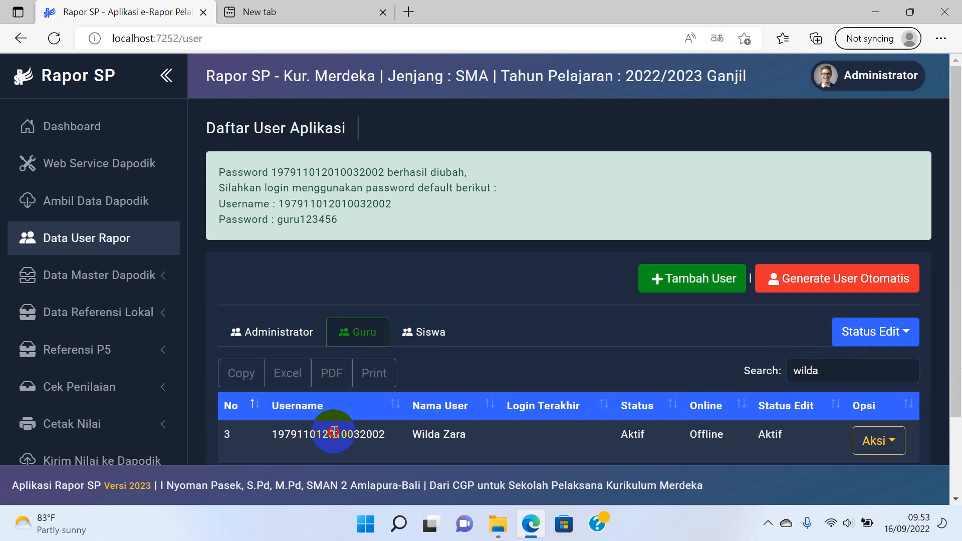
pyautogui.scroll(-3, 135, 416)
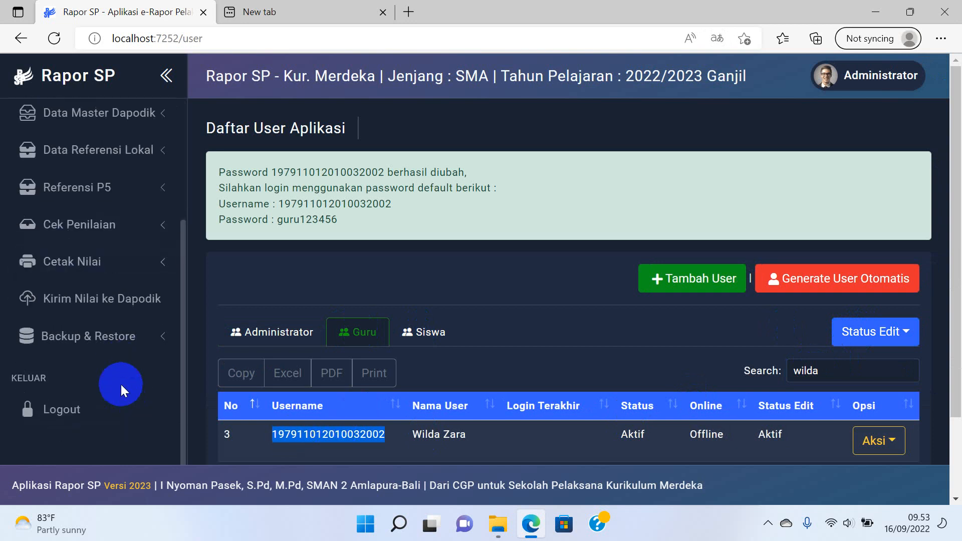
# Log out and sign in as the teacher with the default password, choosing SMAN 11 BANDA ACEH.
pyautogui.click(95, 410)
pyautogui.doubleClick(778, 248)
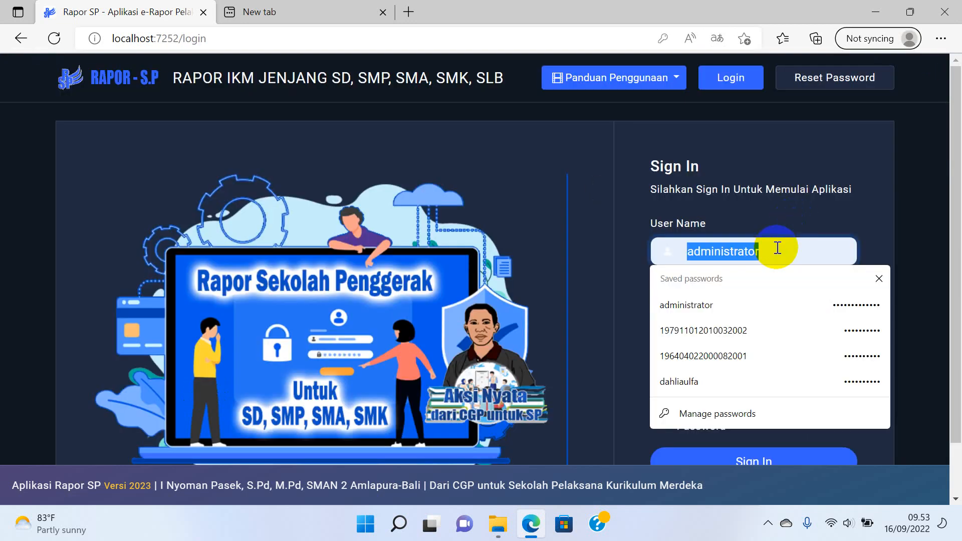
pyautogui.hotkey('ctrl', 'v')
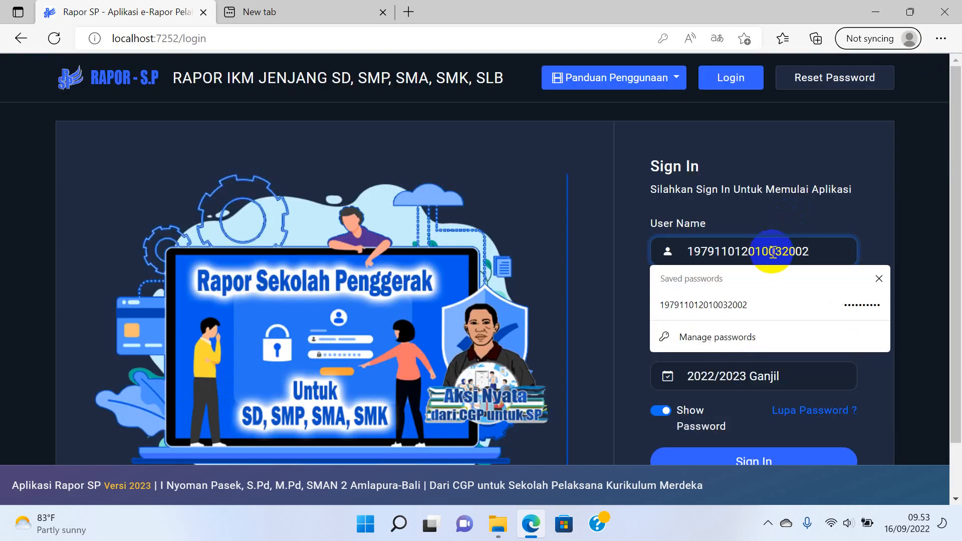
pyautogui.click(618, 230)
pyautogui.doubleClick(718, 313)
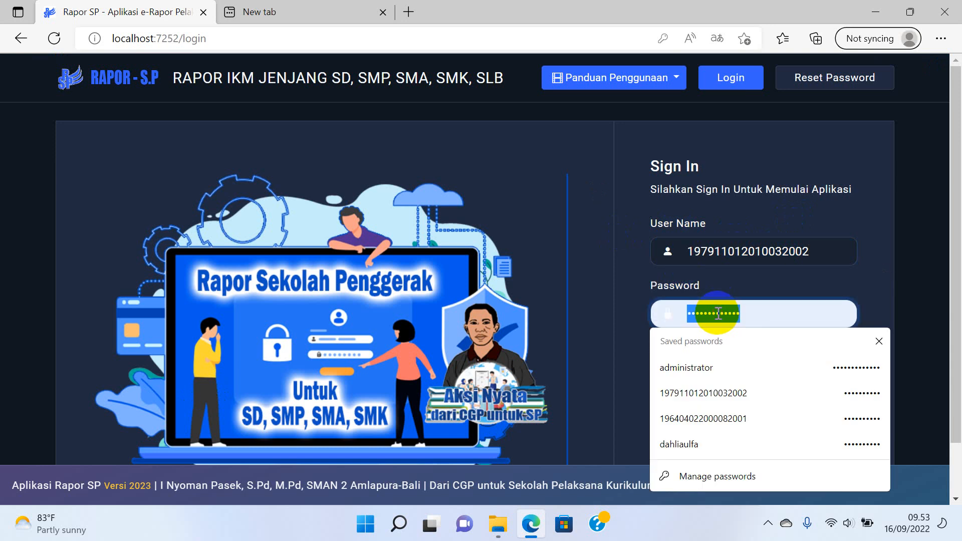
pyautogui.write('•')
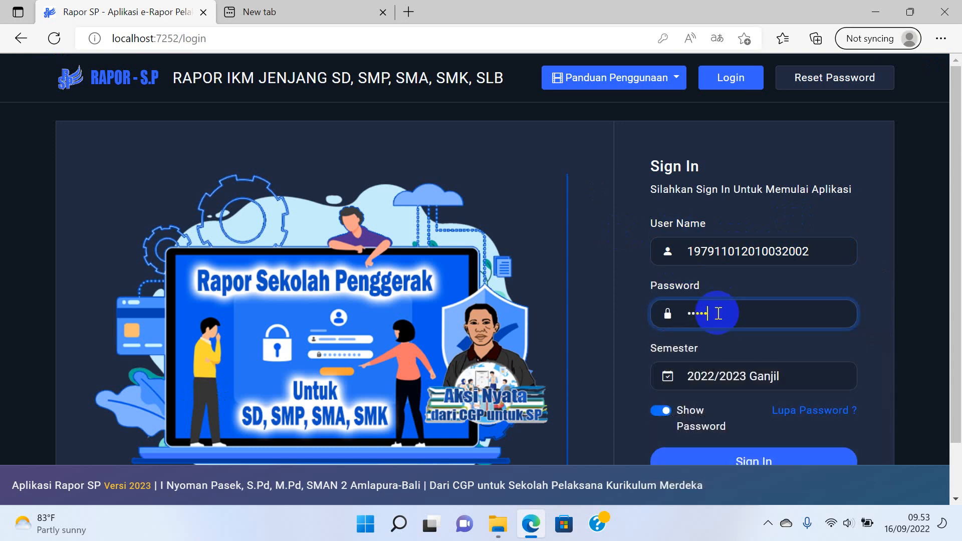
pyautogui.press('Return')
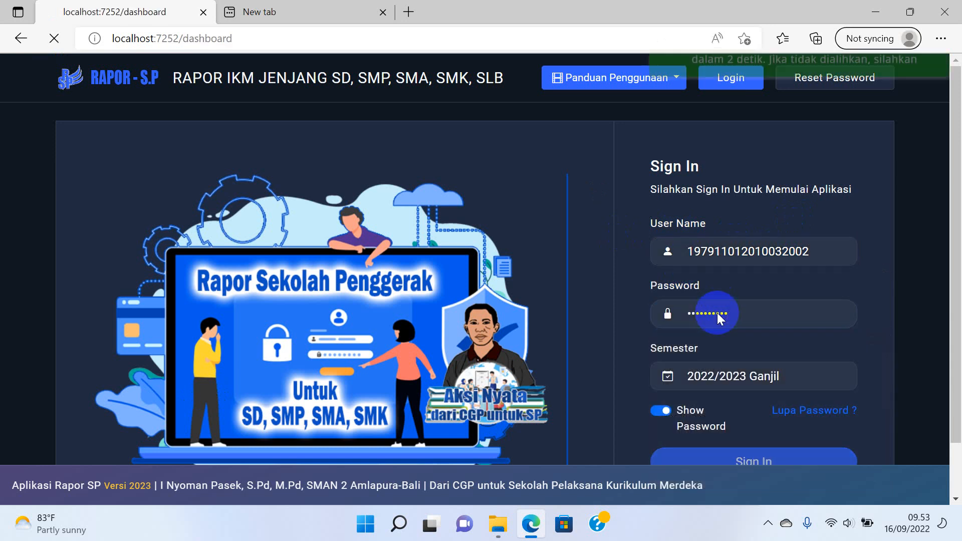
pyautogui.click(696, 248)
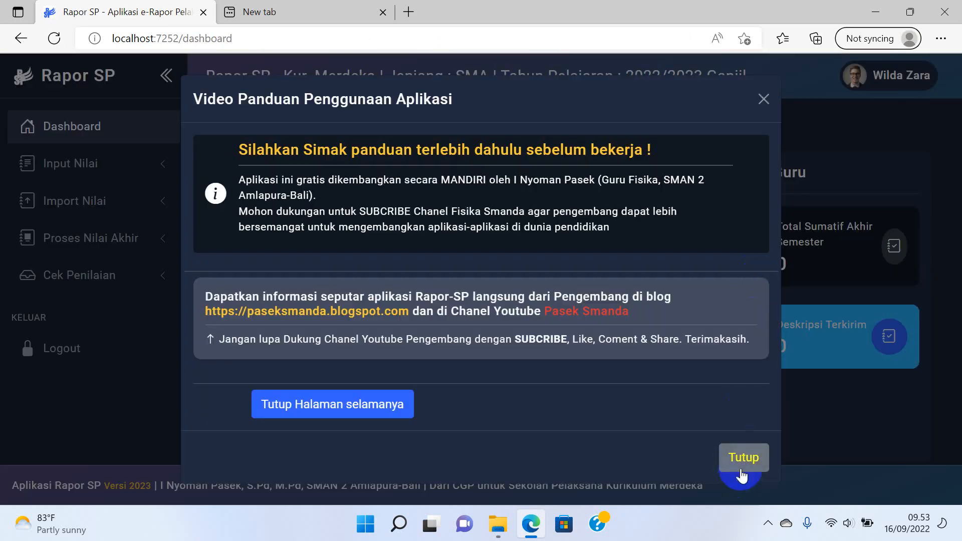
pyautogui.click(742, 474)
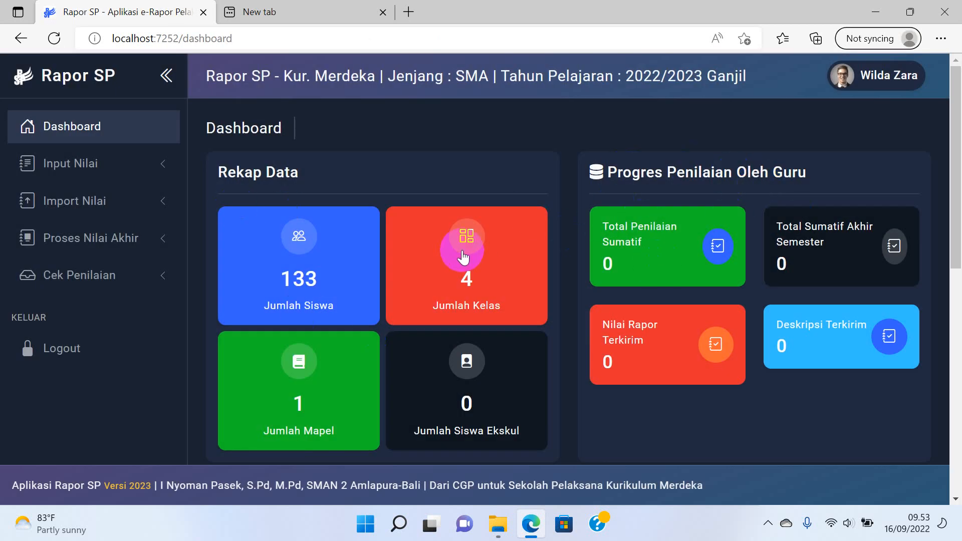
# Switch to Akses Wali Kelas from the profile menu, declining translation and closing the guide.
pyautogui.click(885, 83)
pyautogui.click(758, 249)
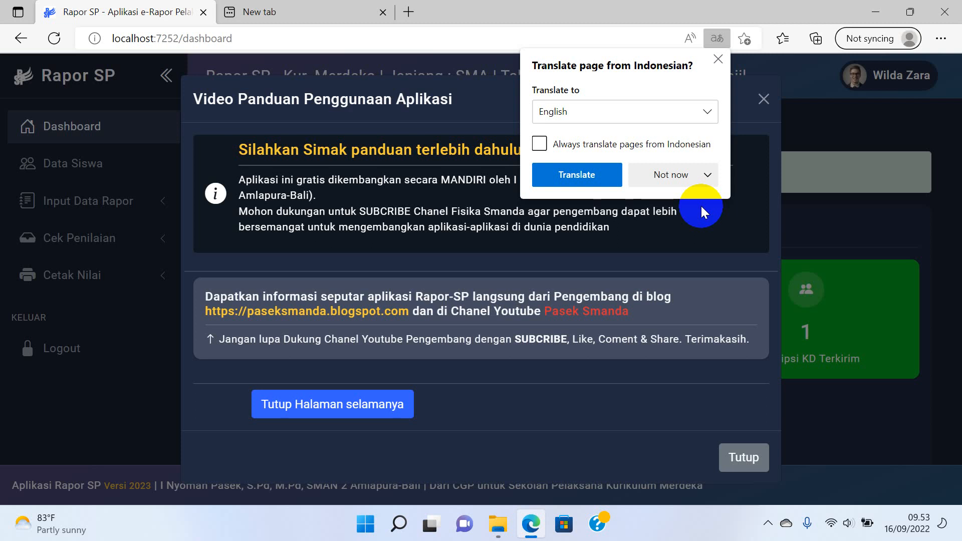
pyautogui.click(671, 179)
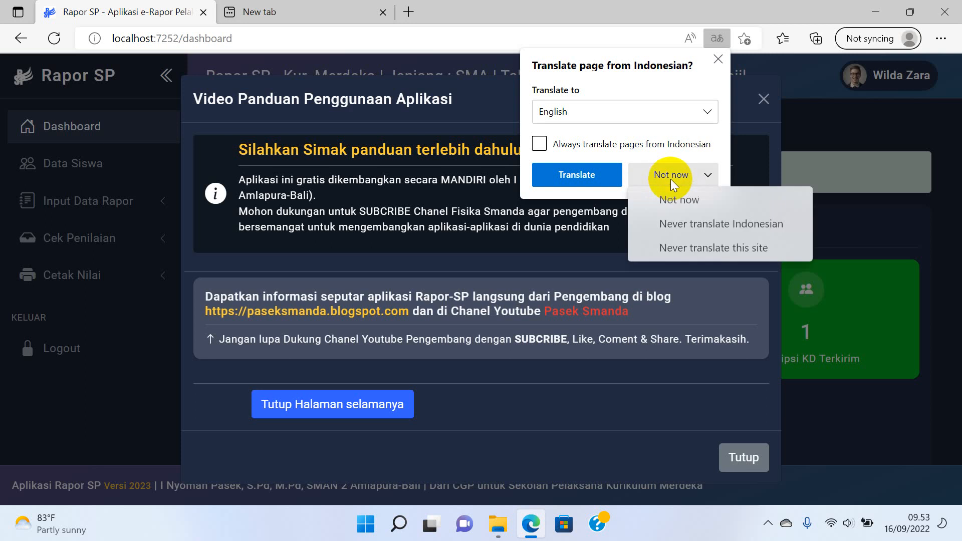
pyautogui.click(682, 200)
pyautogui.click(742, 458)
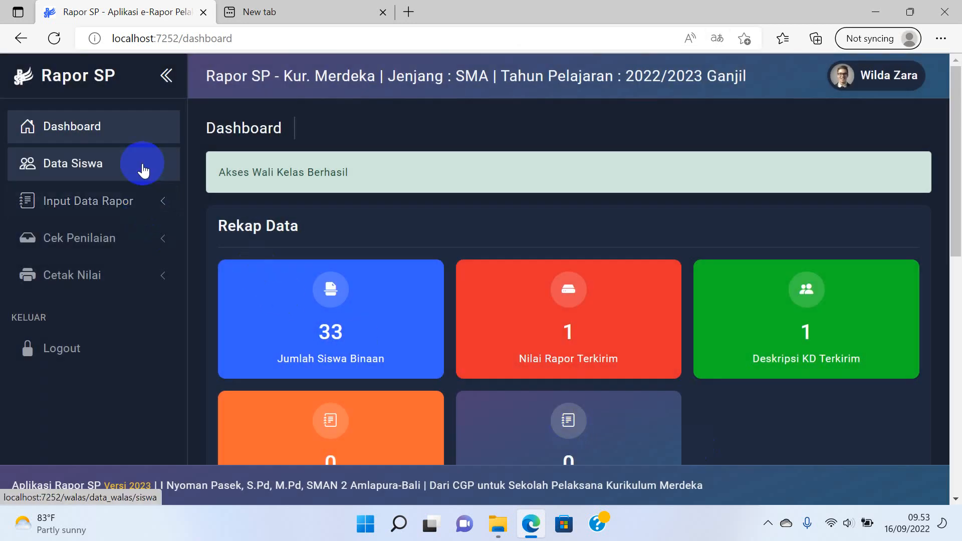
# Open Input Kehadiran and load class X-4's Semester 1 attendance.
pyautogui.click(143, 168)
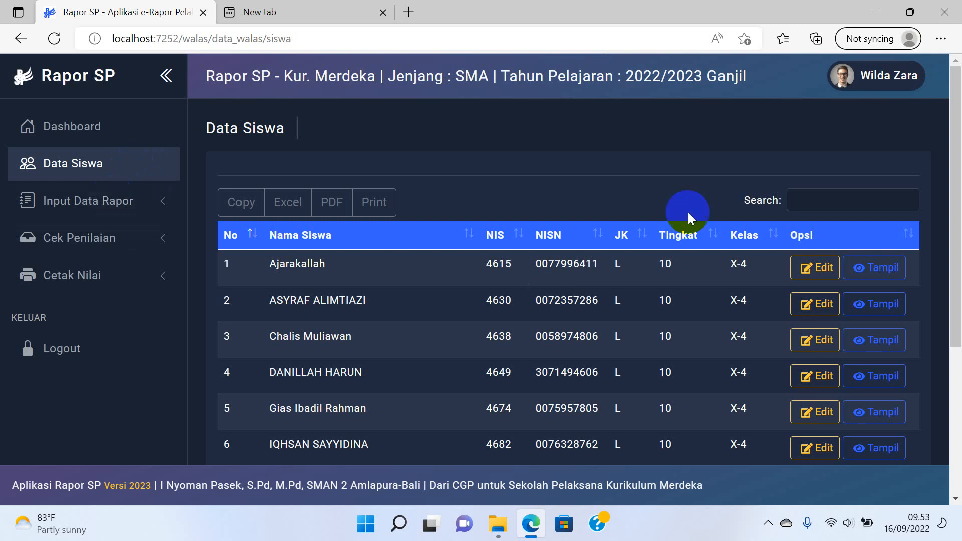
pyautogui.scroll(-2, 592, 255)
pyautogui.scroll(-2, 592, 256)
pyautogui.scroll(4, 586, 266)
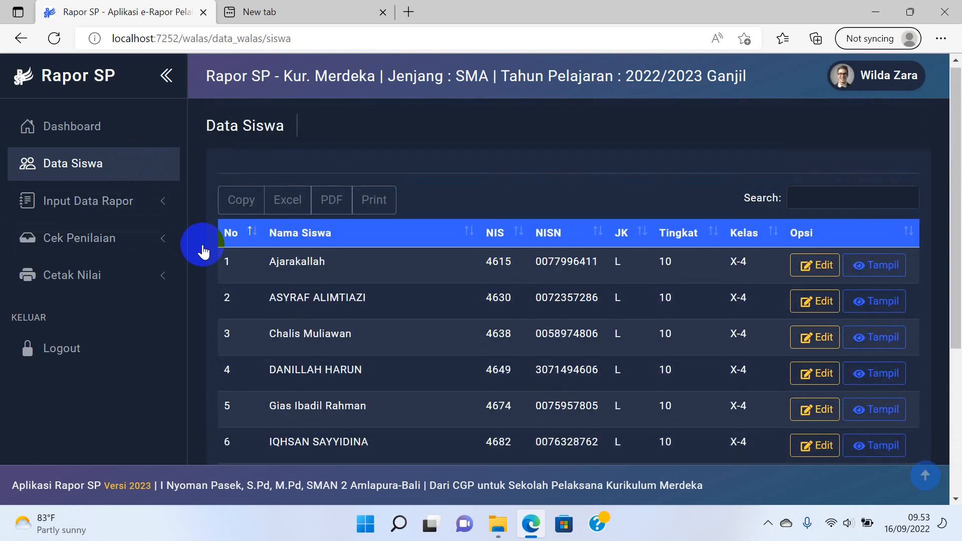
pyautogui.click(75, 205)
pyautogui.click(74, 232)
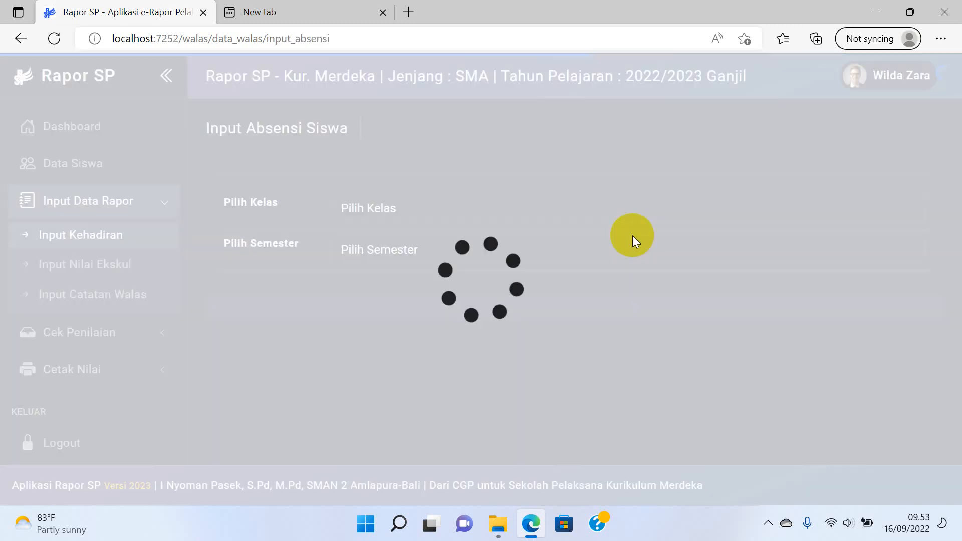
pyautogui.click(503, 205)
pyautogui.click(432, 247)
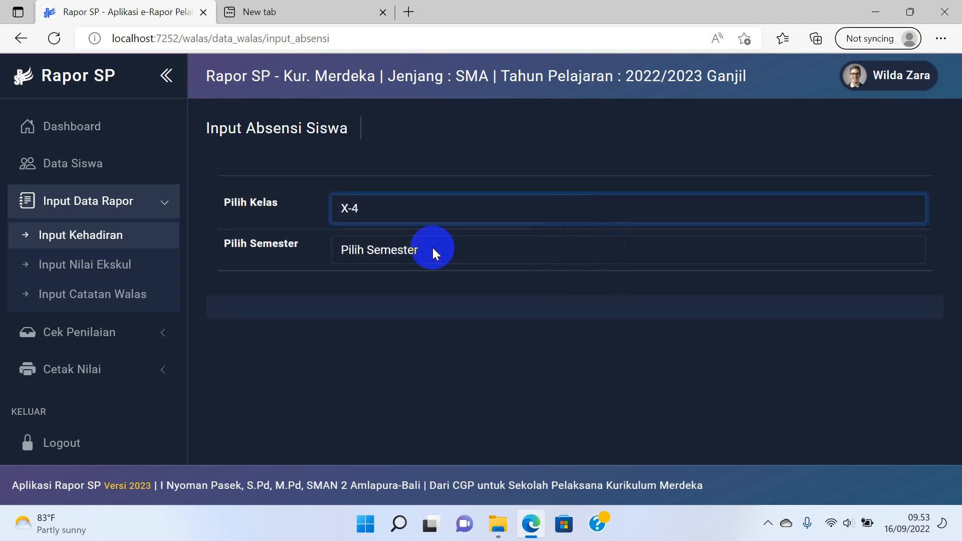
pyautogui.click(432, 248)
pyautogui.click(401, 291)
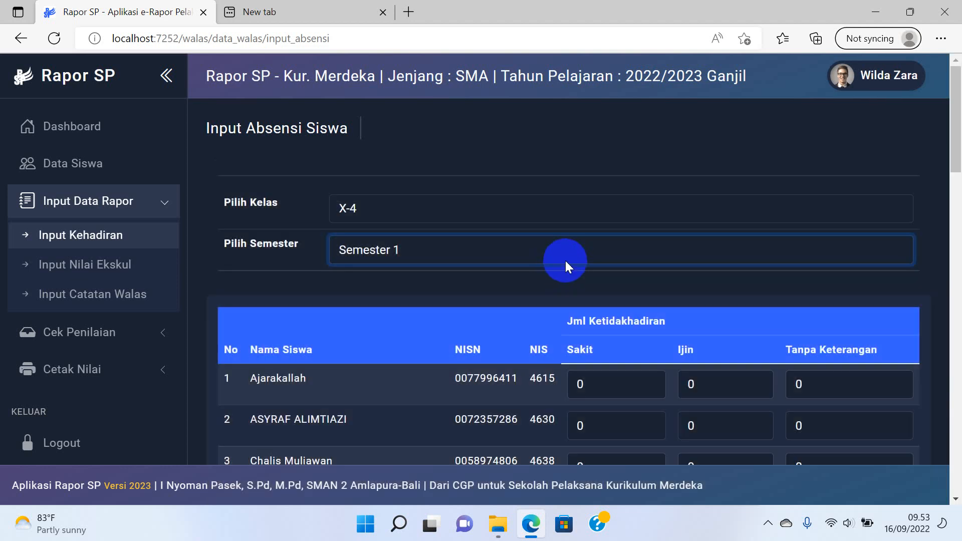
# Save the attendance with all absence counts left at 0.
pyautogui.scroll(-1, 571, 259)
pyautogui.scroll(-10, 644, 316)
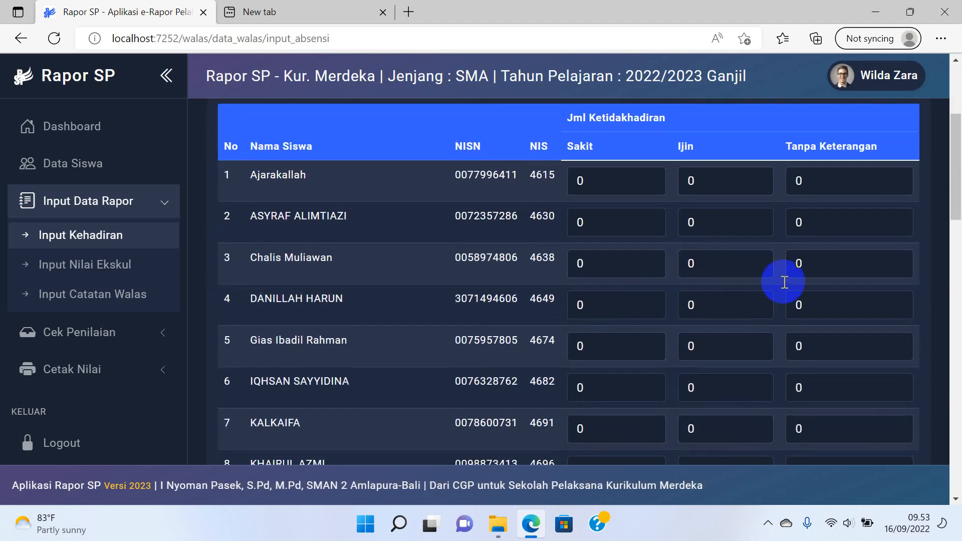
pyautogui.scroll(-10, 837, 276)
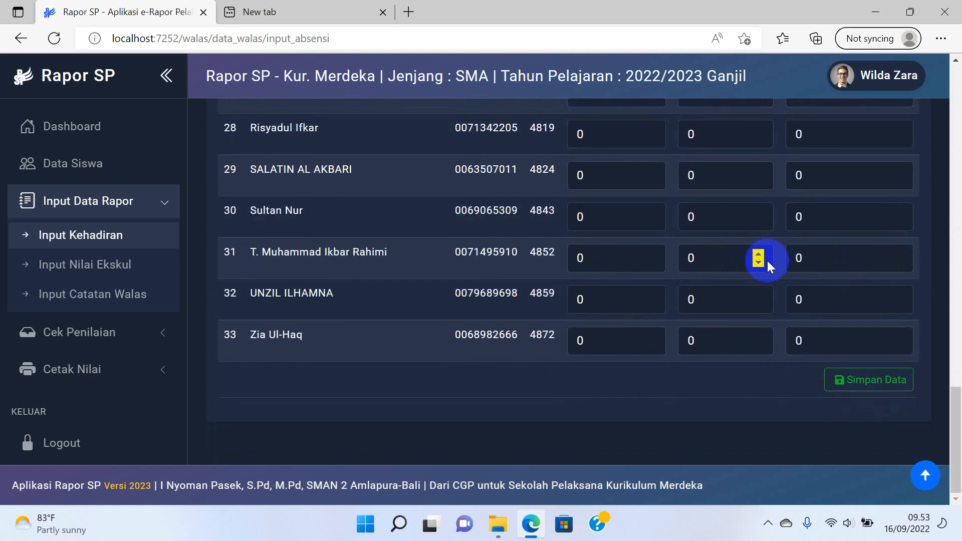
pyautogui.click(850, 381)
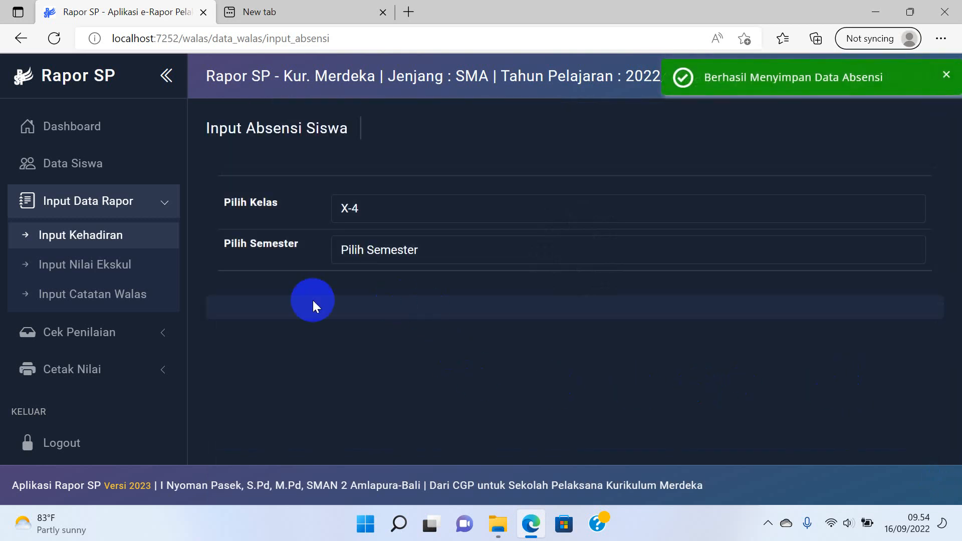
# Load class X-4 Semester 1 on the extracurricular grade entry page.
pyautogui.click(105, 277)
pyautogui.click(413, 215)
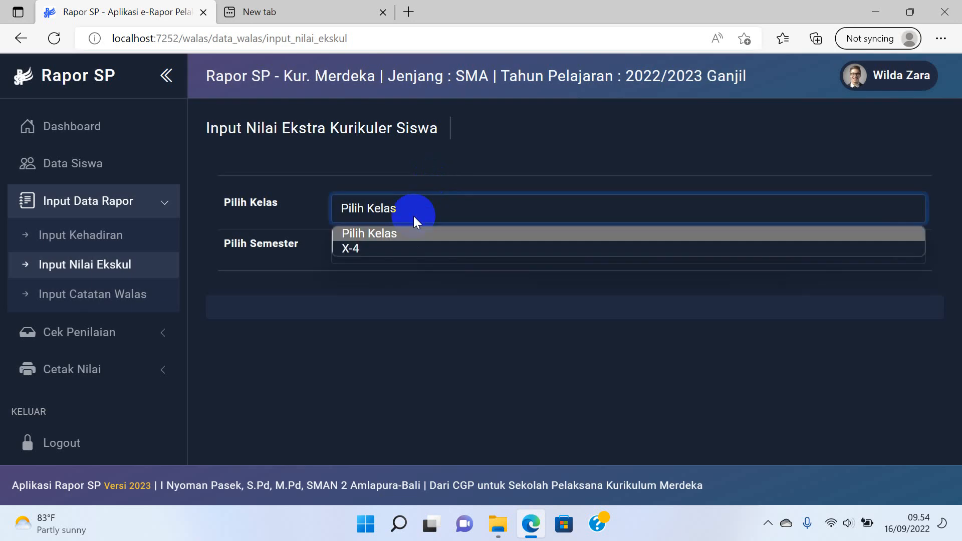
pyautogui.click(383, 248)
pyautogui.click(383, 248)
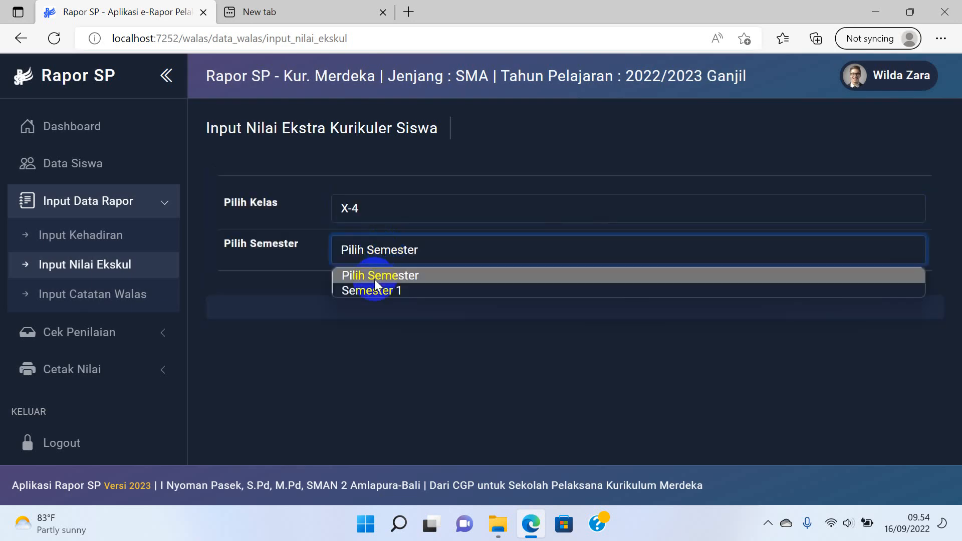
pyautogui.click(383, 290)
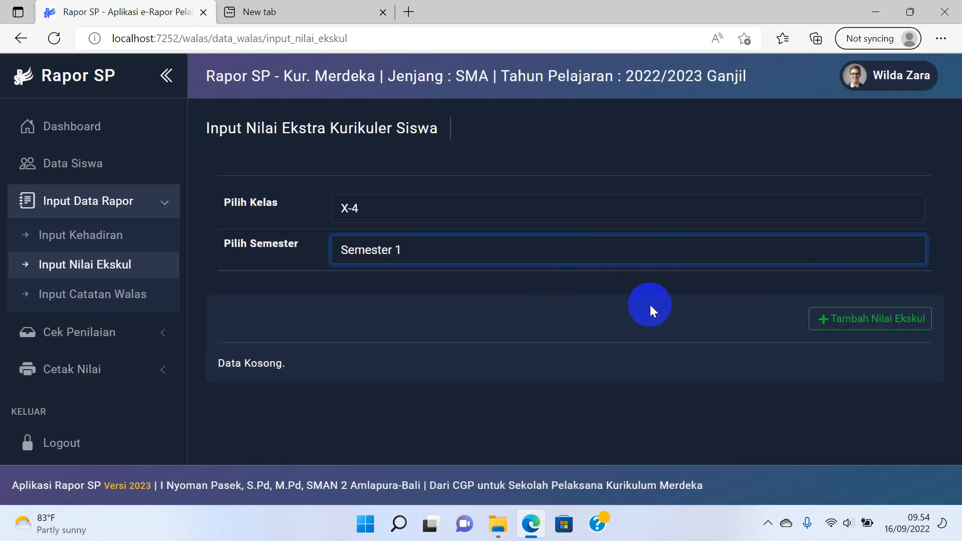
pyautogui.click(827, 316)
pyautogui.scroll(-4, 652, 297)
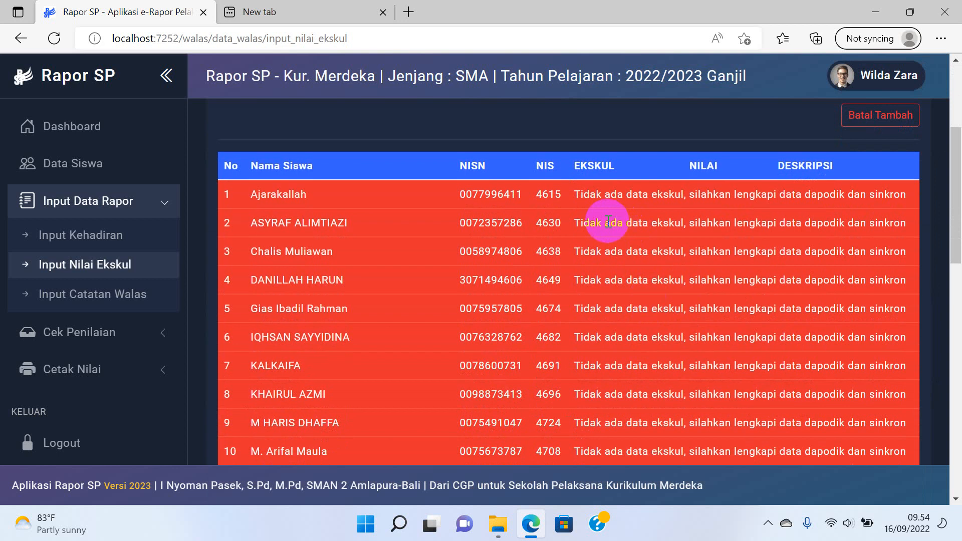
pyautogui.scroll(4, 837, 281)
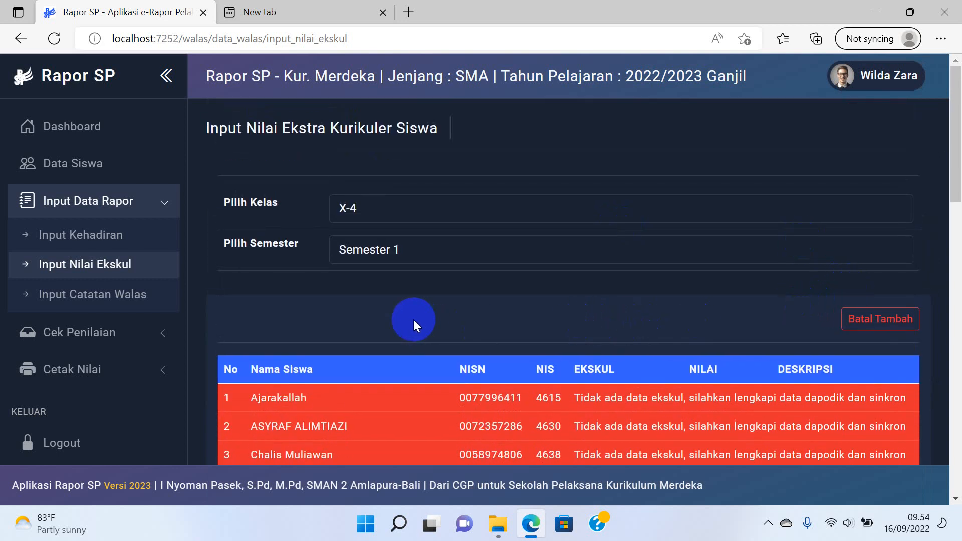
# In Input Catatan Walas for X-4 Semester 1, write 'tingkatkan lagi prestasimu' for the first student.
pyautogui.click(73, 296)
pyautogui.click(393, 208)
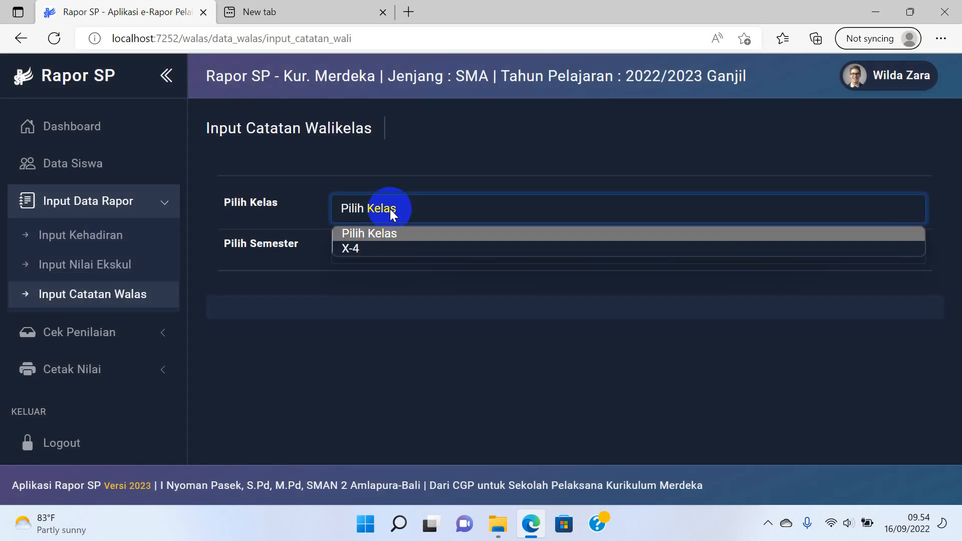
pyautogui.click(370, 248)
pyautogui.click(372, 253)
pyautogui.click(370, 290)
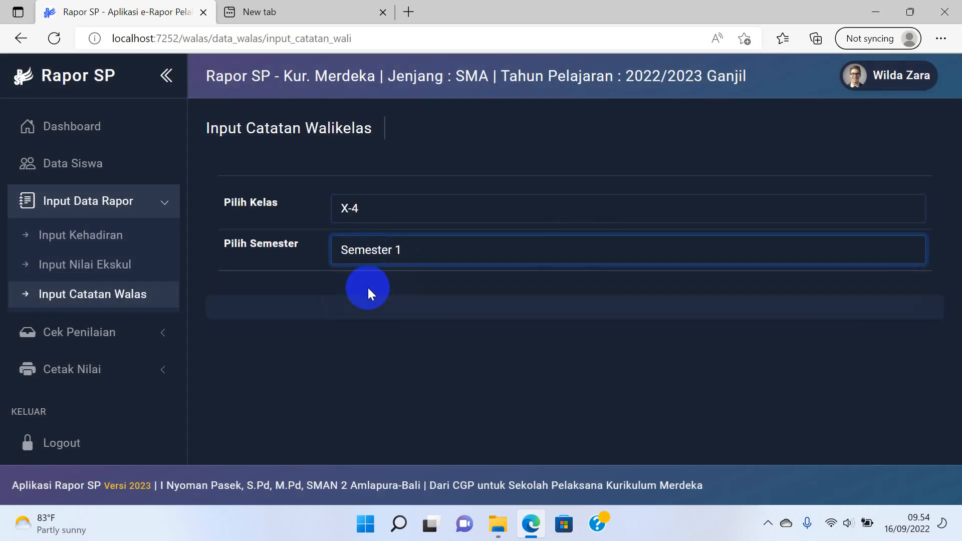
pyautogui.scroll(-2, 436, 283)
pyautogui.click(603, 236)
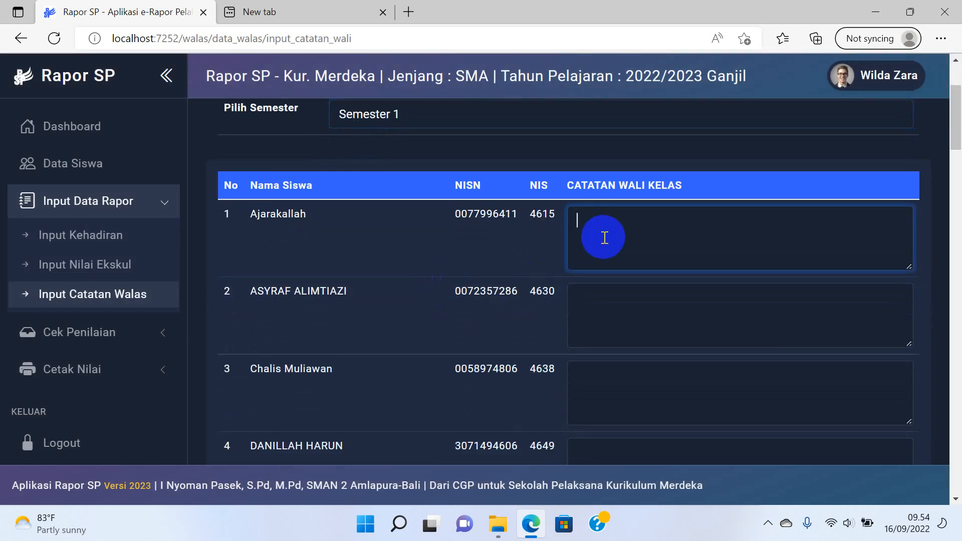
pyautogui.scroll(-1, 646, 363)
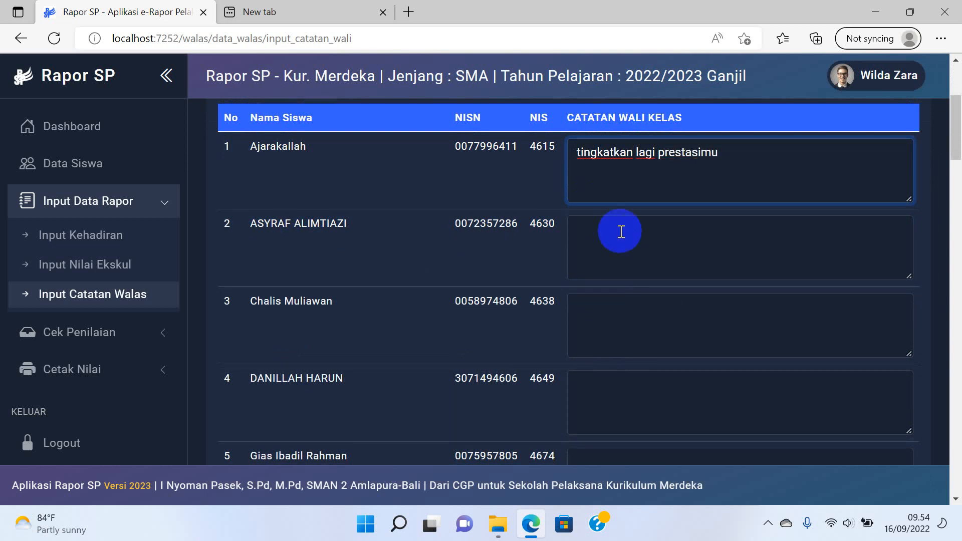
# Copy the same note to the second student and save the homeroom notes.
pyautogui.hotkey('ctrl', 'a')
pyautogui.click(670, 239)
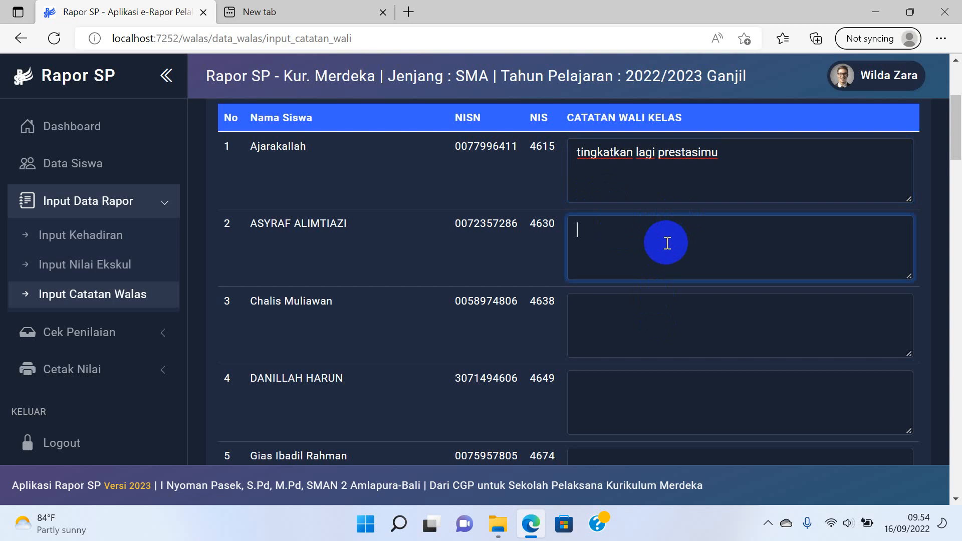
pyautogui.scroll(-15, 702, 226)
pyautogui.scroll(-20, 863, 381)
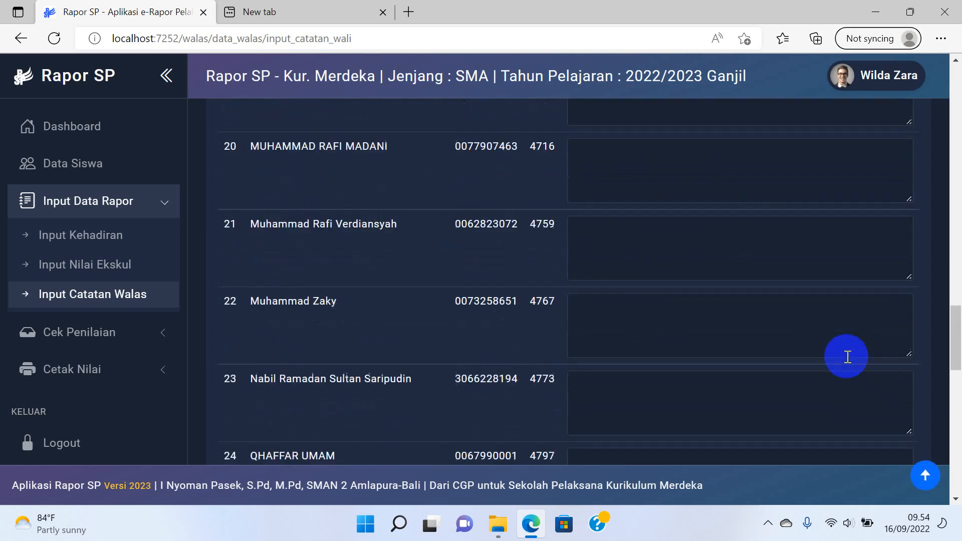
pyautogui.click(873, 382)
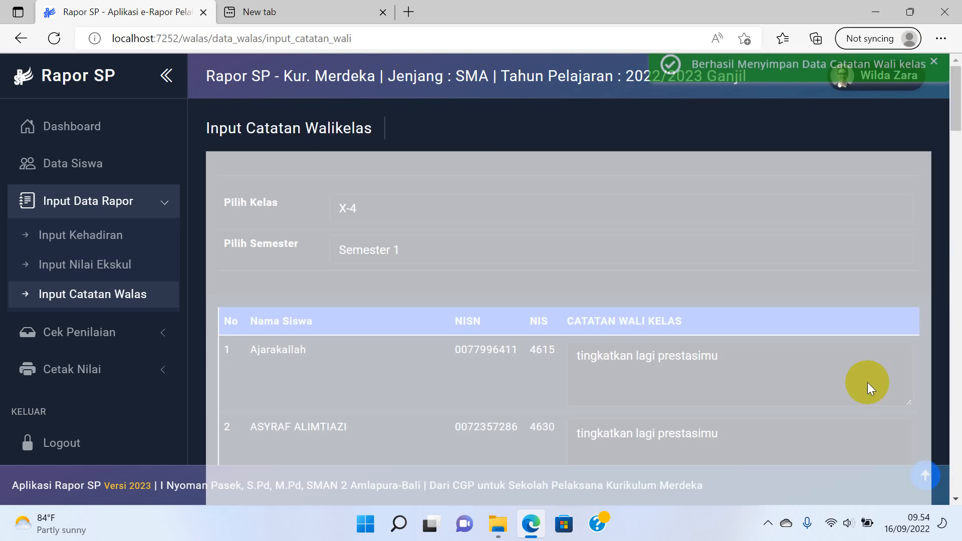
# View X-4's Status Penilaian, where only Bahasa Inggris has data, then open Pencapaian Nilai Rapor.
pyautogui.click(114, 333)
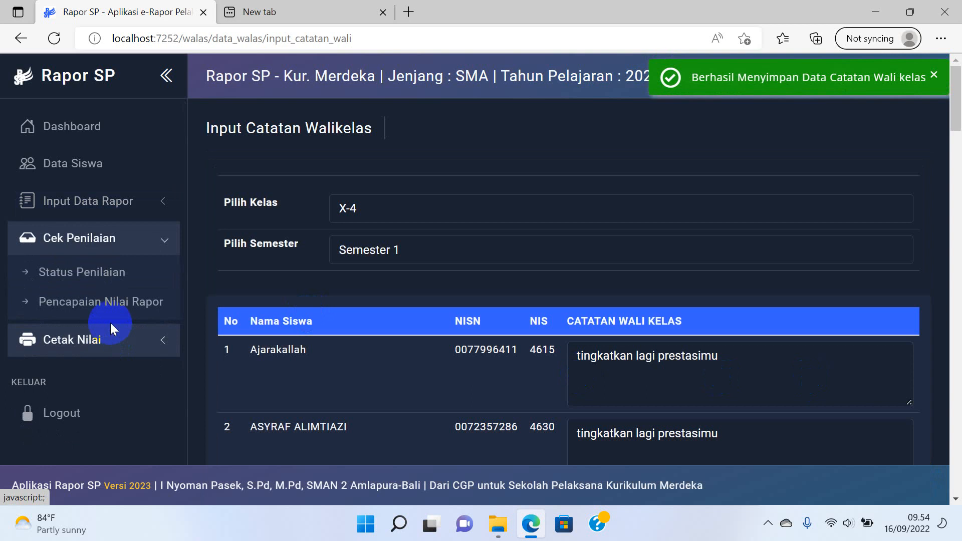
pyautogui.click(110, 280)
pyautogui.click(647, 210)
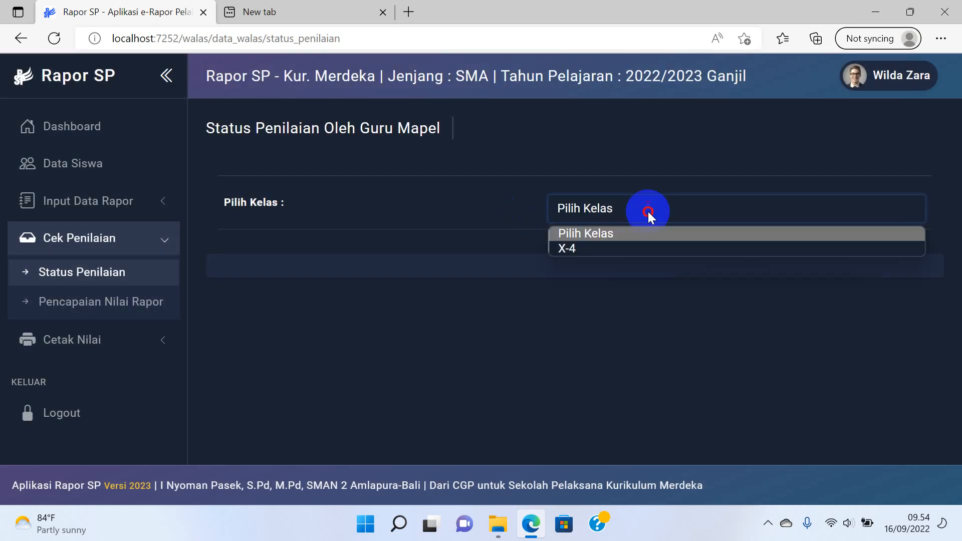
pyautogui.click(603, 245)
pyautogui.scroll(-3, 603, 232)
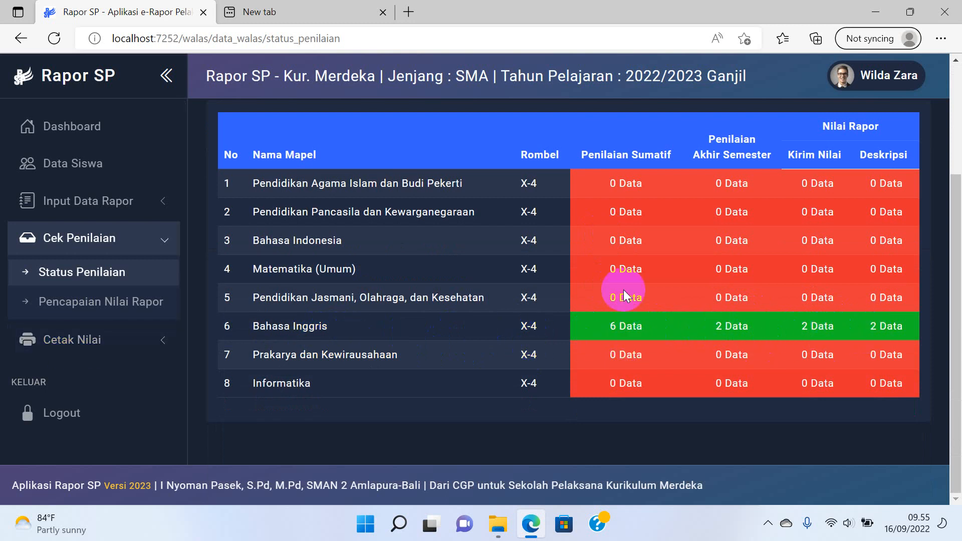
pyautogui.click(124, 310)
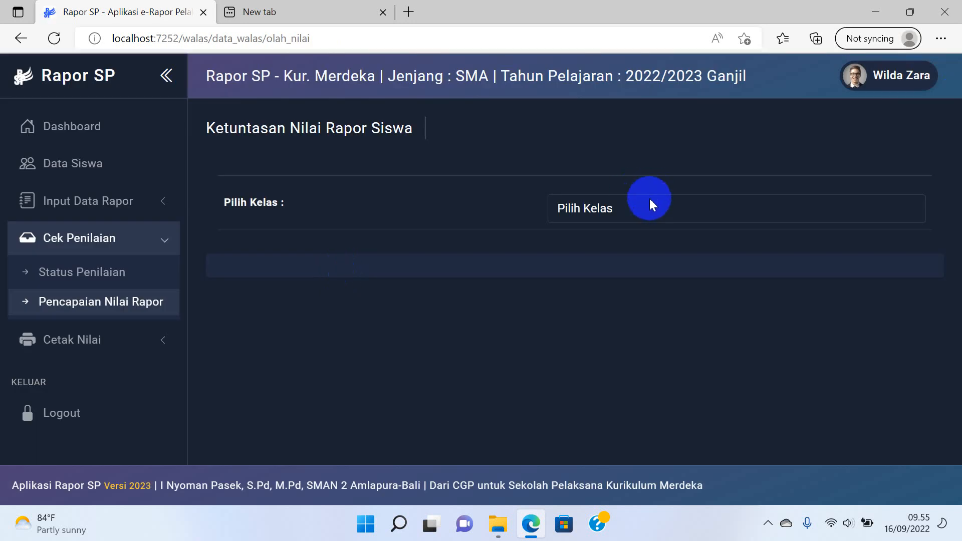
# List X-4 students, check the first student's achievement (Bahasa Inggris 86), and expand Cetak Nilai.
pyautogui.click(648, 205)
pyautogui.click(615, 246)
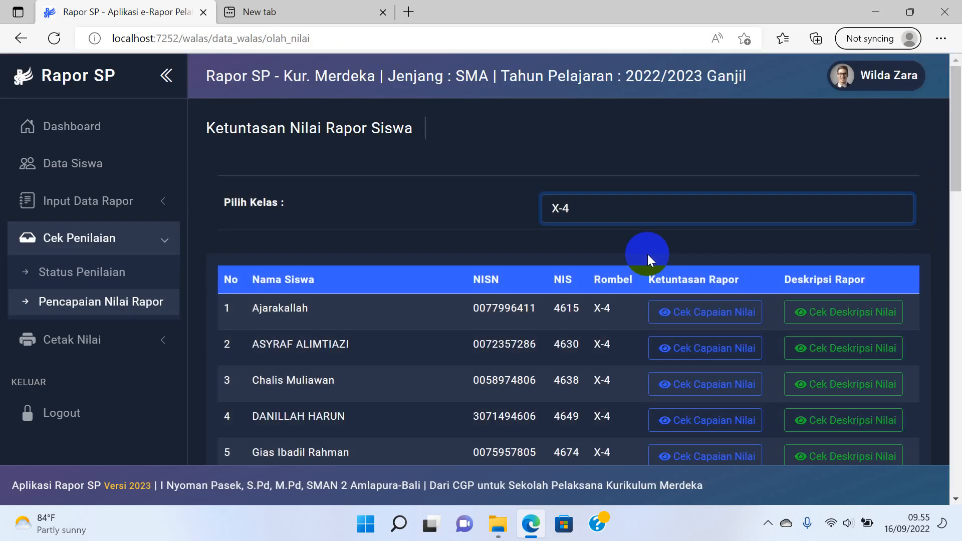
pyautogui.scroll(-1, 648, 254)
pyautogui.click(687, 249)
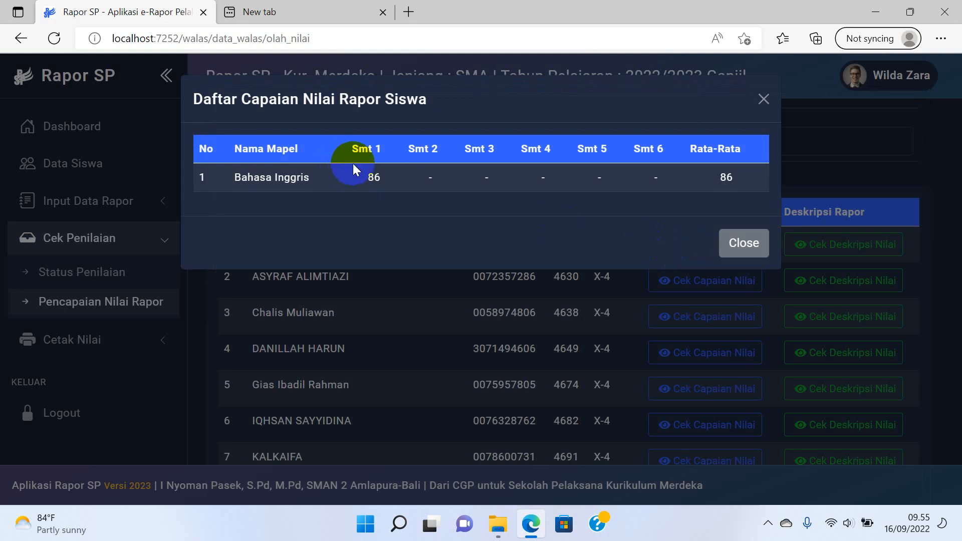
pyautogui.click(745, 245)
pyautogui.click(562, 242)
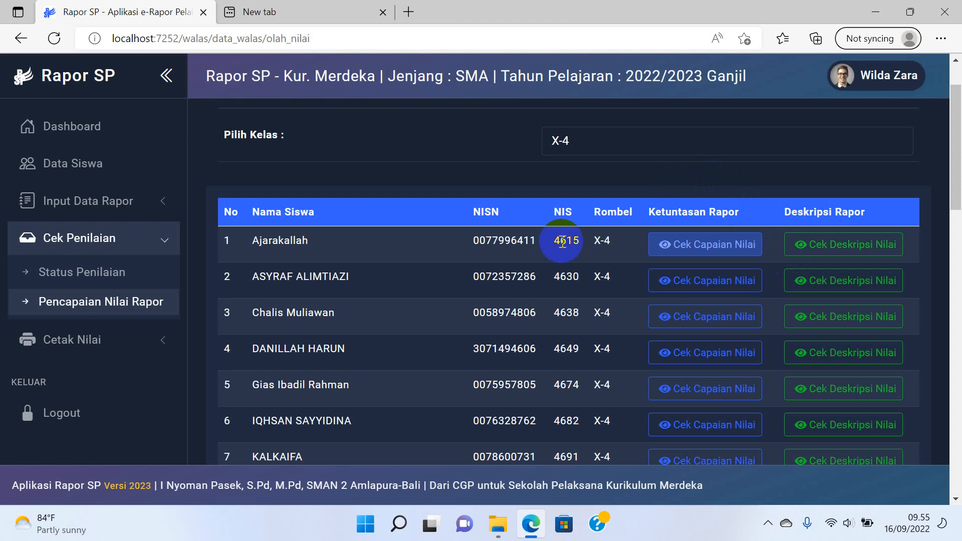
pyautogui.click(42, 335)
pyautogui.click(96, 351)
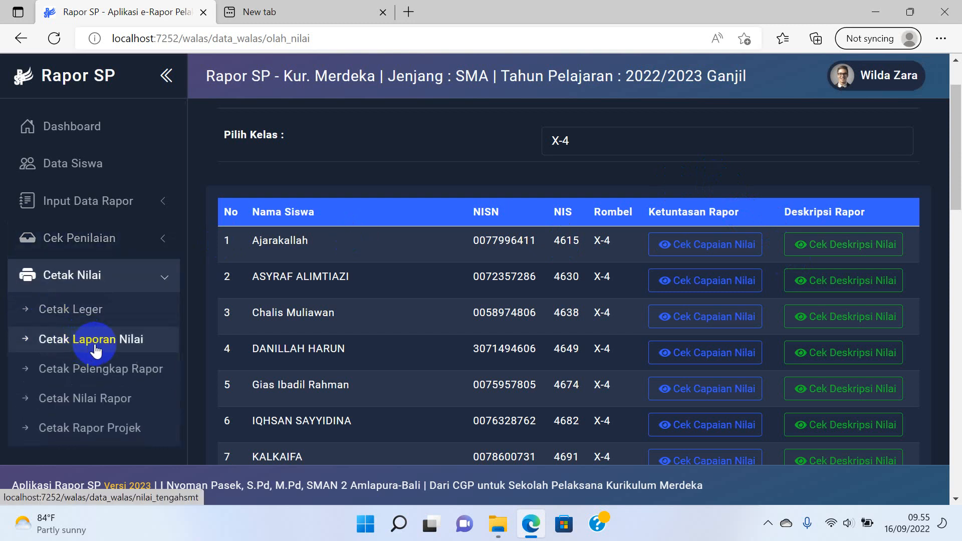
# Download the X-4 ledger from Cetak Leger and open Leger_20221_X-4.xlsx from Downloads.
pyautogui.click(95, 317)
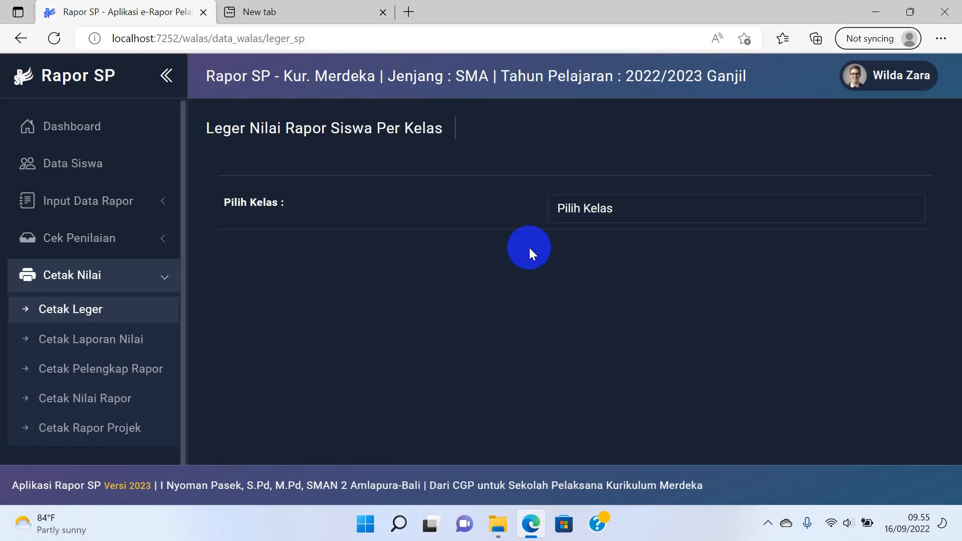
pyautogui.click(592, 213)
pyautogui.click(581, 248)
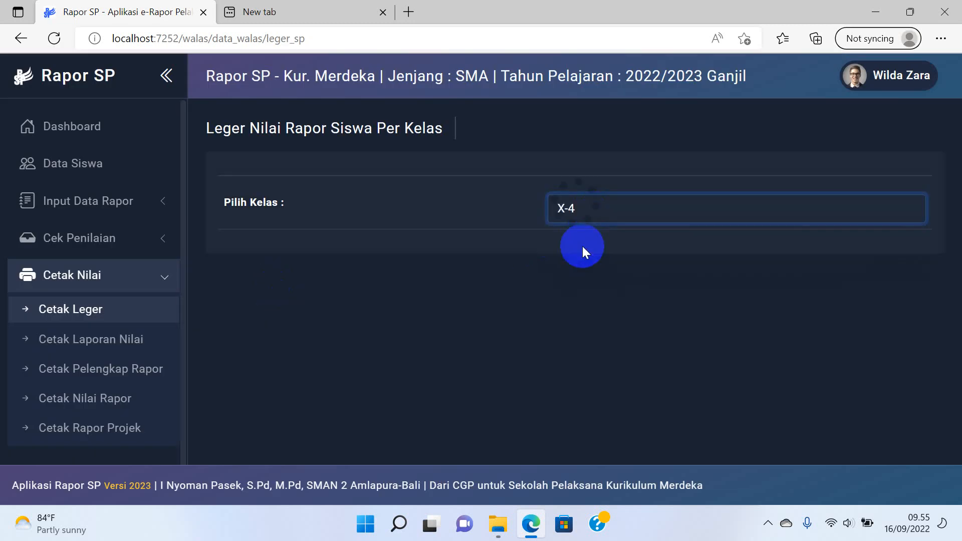
pyautogui.click(884, 349)
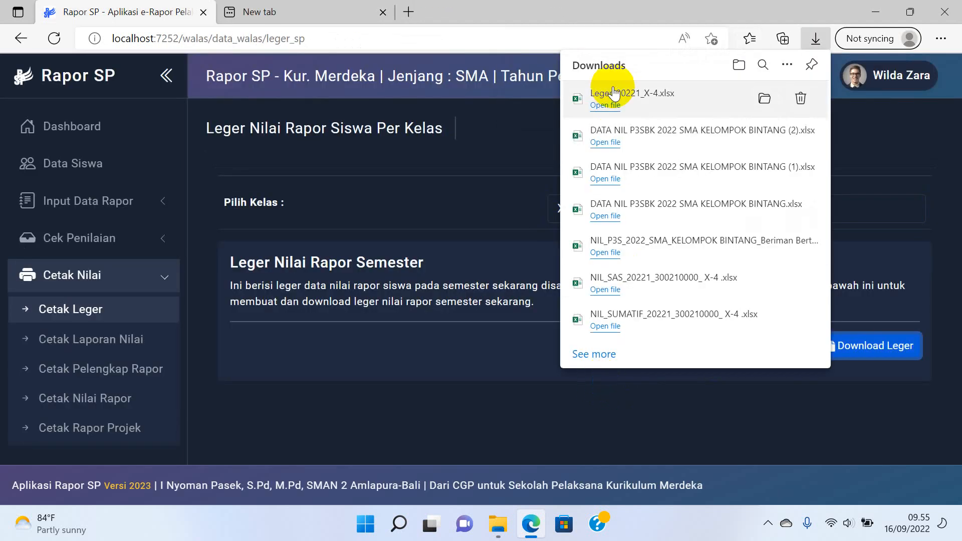
pyautogui.click(613, 93)
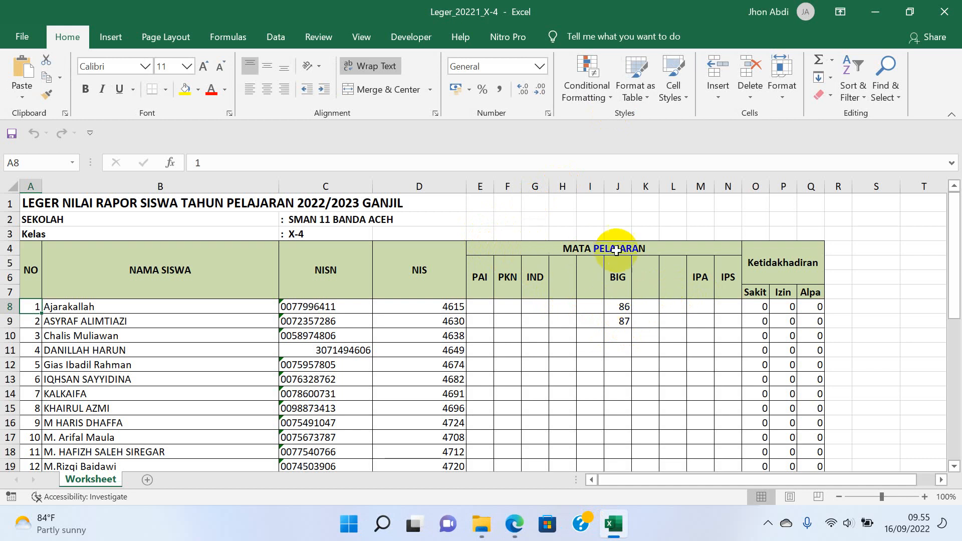
# Inspect the blank subject headers in columns I, L and K, then close Excel.
pyautogui.scroll(-4, 718, 251)
pyautogui.scroll(4, 717, 252)
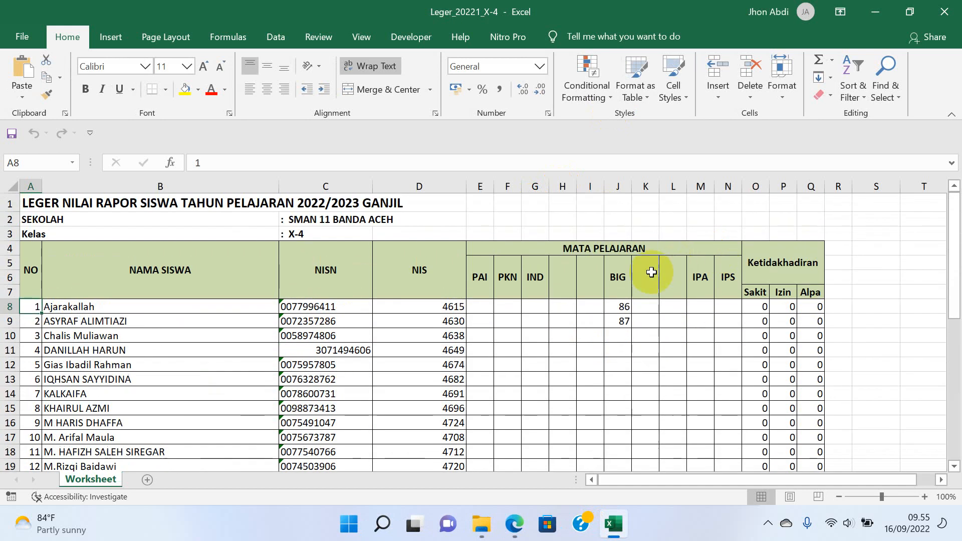
pyautogui.click(574, 290)
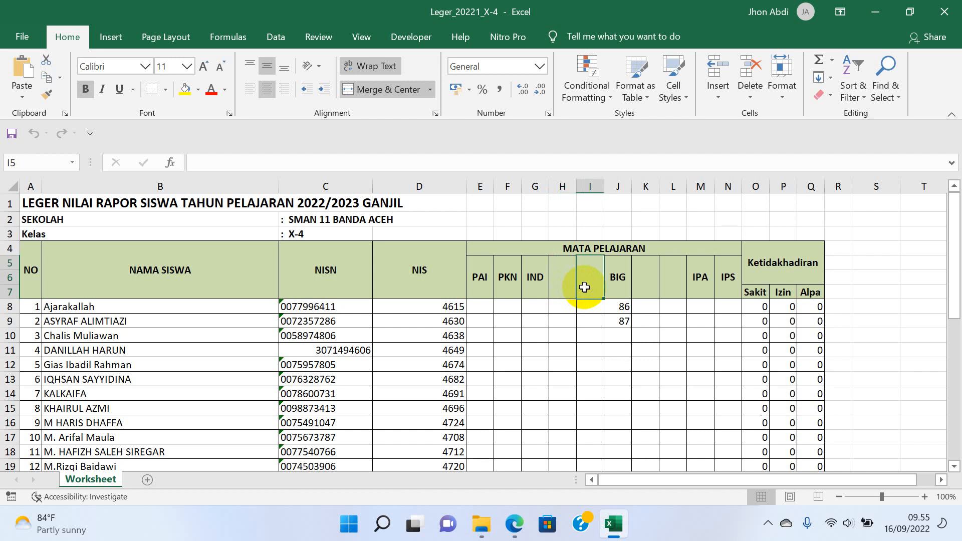
pyautogui.click(661, 288)
pyautogui.click(653, 284)
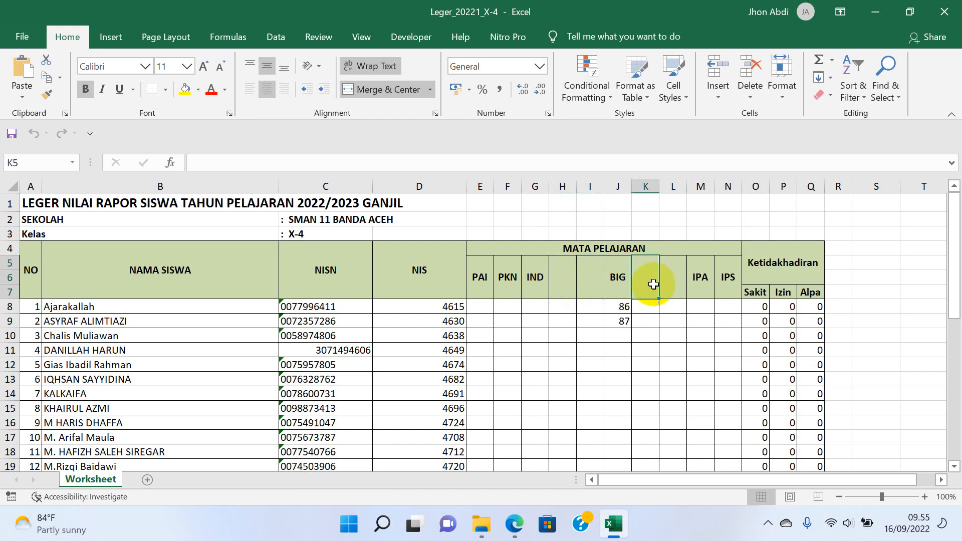
pyautogui.scroll(-14, 653, 284)
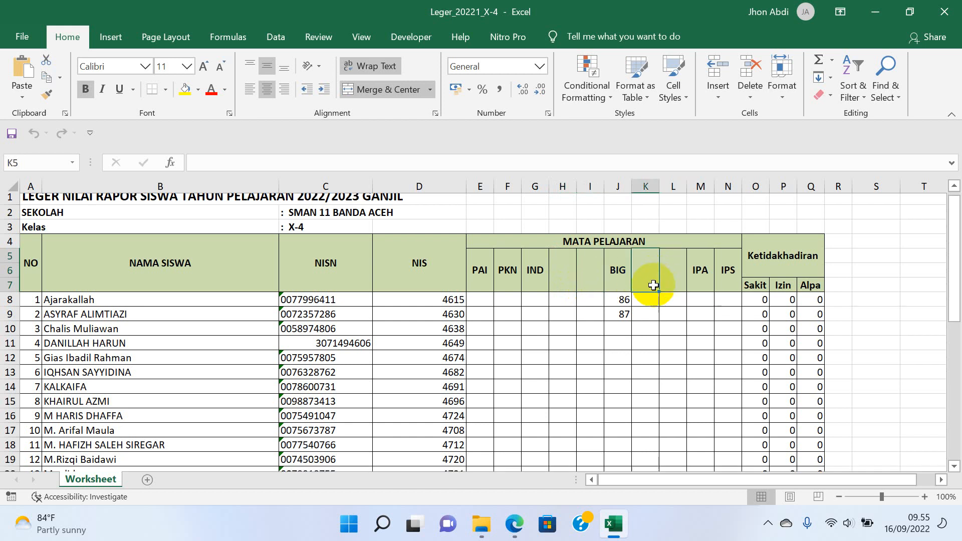
pyautogui.scroll(5, 653, 285)
pyautogui.click(944, 11)
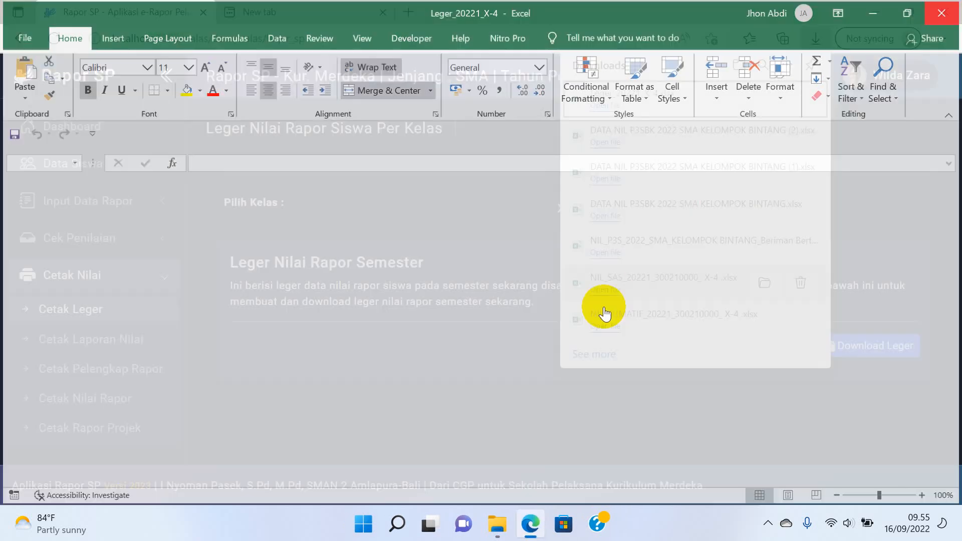
# On the grade report printing page, pick class X-4 and run Cetak Langsung Nilai.
pyautogui.click(359, 377)
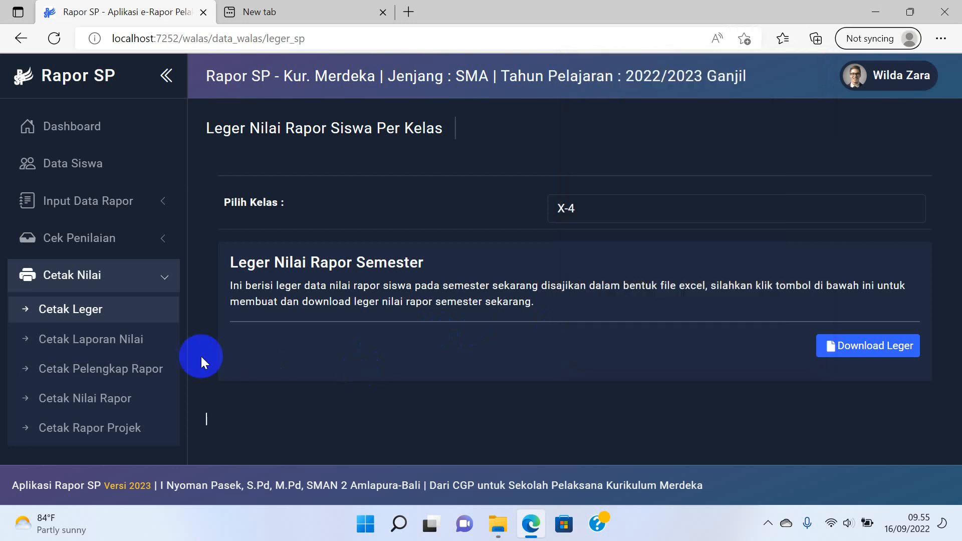
pyautogui.click(106, 346)
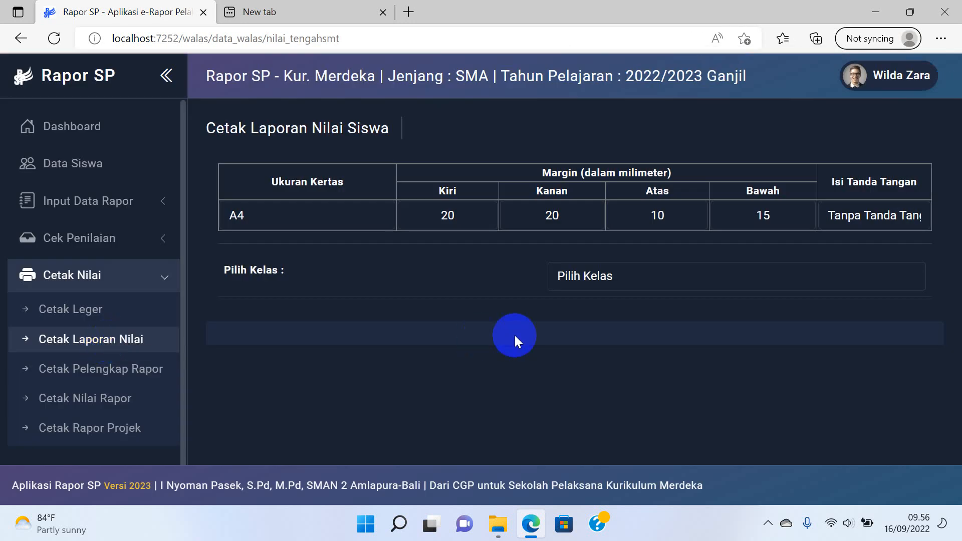
pyautogui.click(598, 278)
pyautogui.click(576, 316)
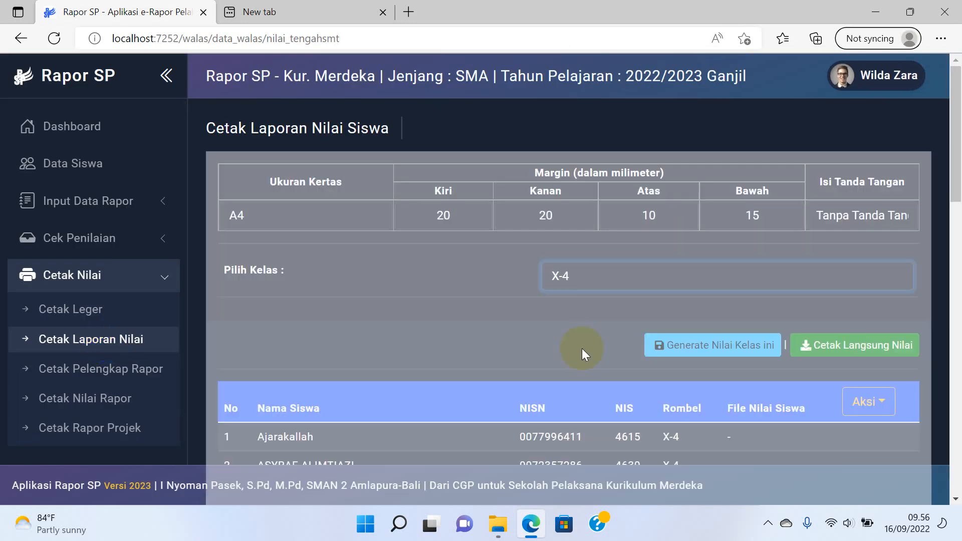
pyautogui.scroll(-2, 764, 351)
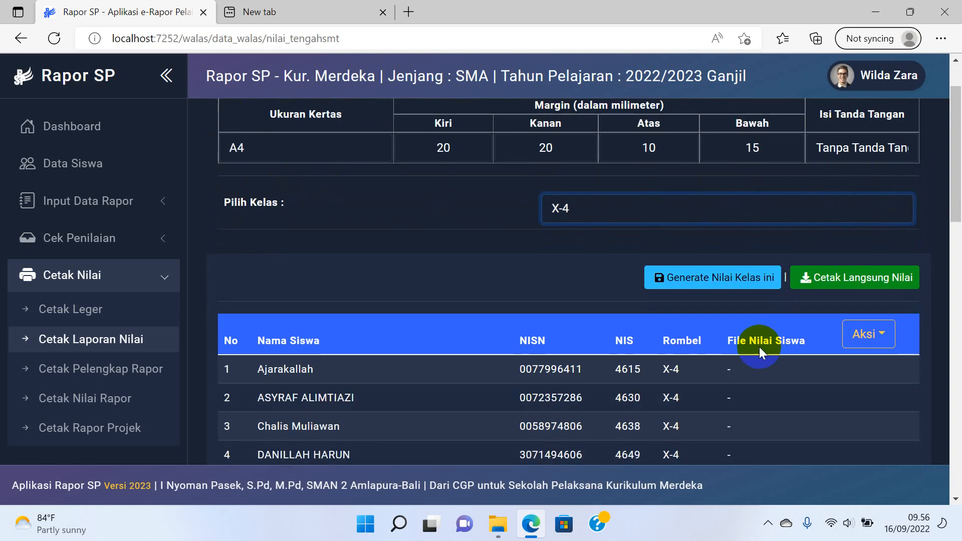
pyautogui.click(854, 282)
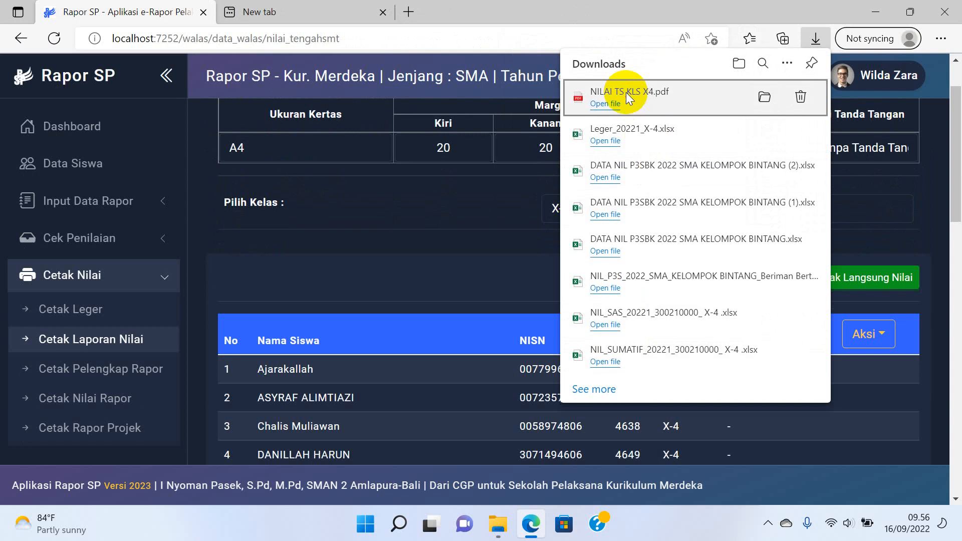
# Review pages 1–2 of NILAI TS KLS X4.pdf, noting the 84.67 Bahasa Inggris average, then return to Rapor SP.
pyautogui.click(627, 92)
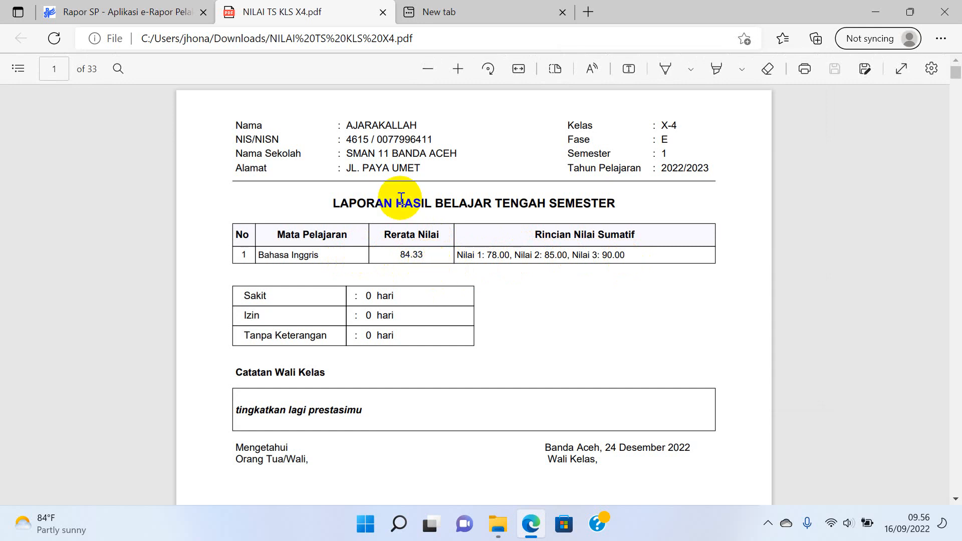
pyautogui.scroll(-12, 518, 265)
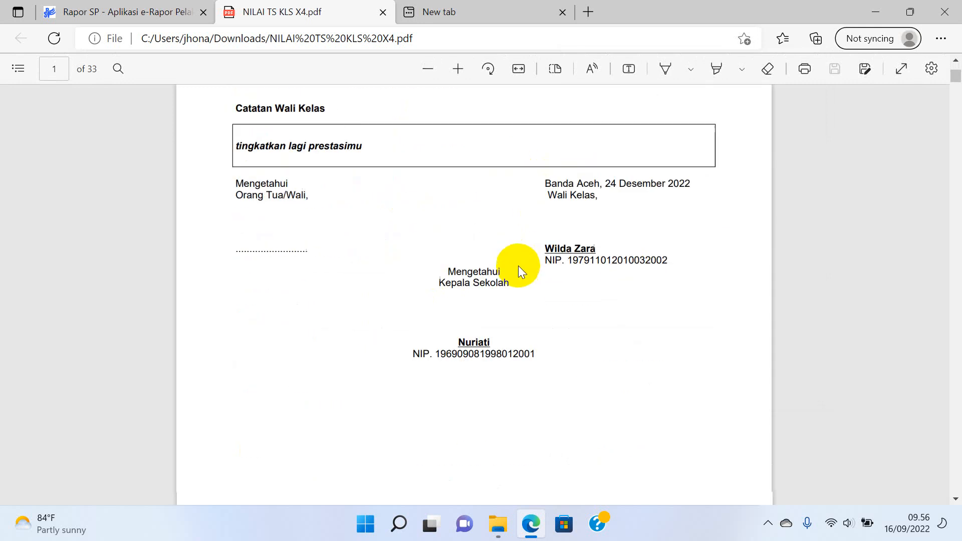
pyautogui.scroll(-2, 515, 271)
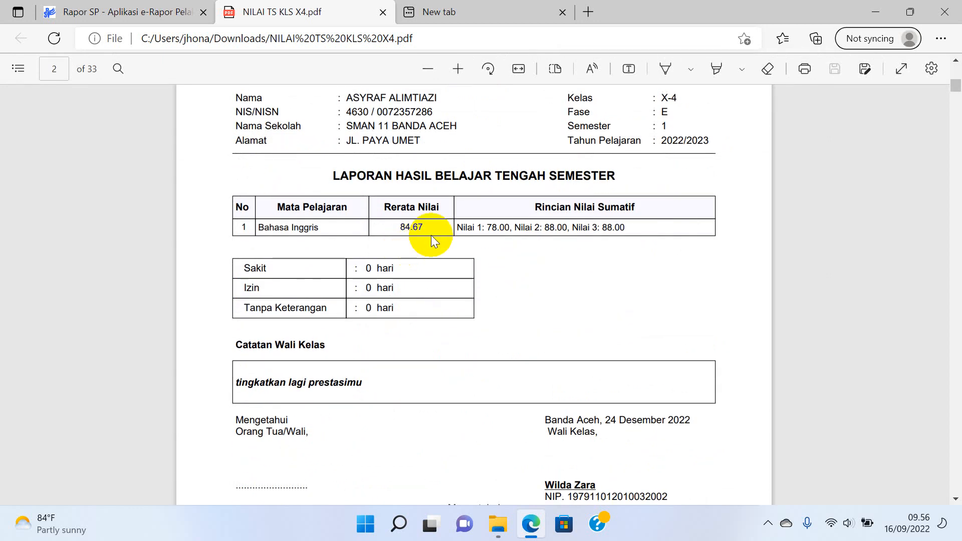
pyautogui.scroll(14, 478, 249)
pyautogui.scroll(-6, 475, 269)
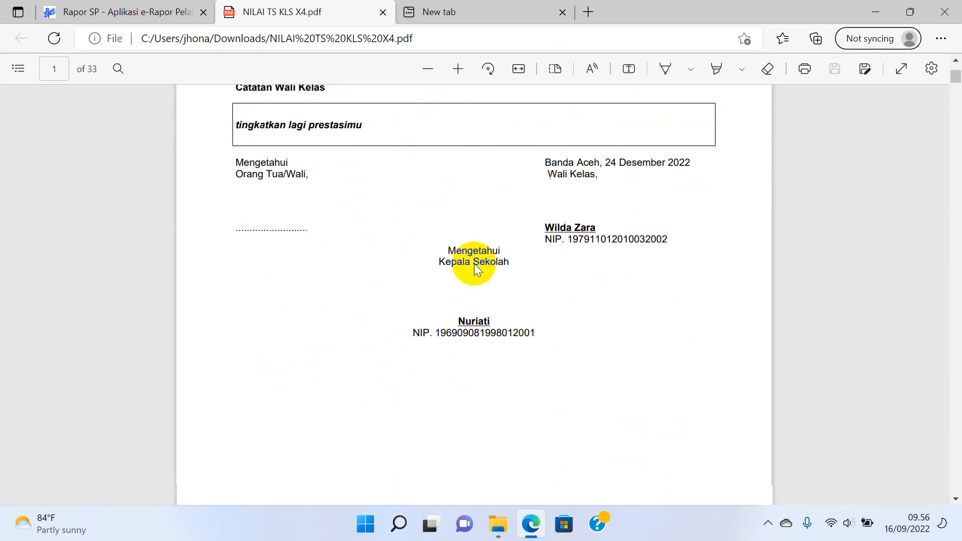
pyautogui.scroll(-15, 473, 268)
pyautogui.scroll(3, 471, 268)
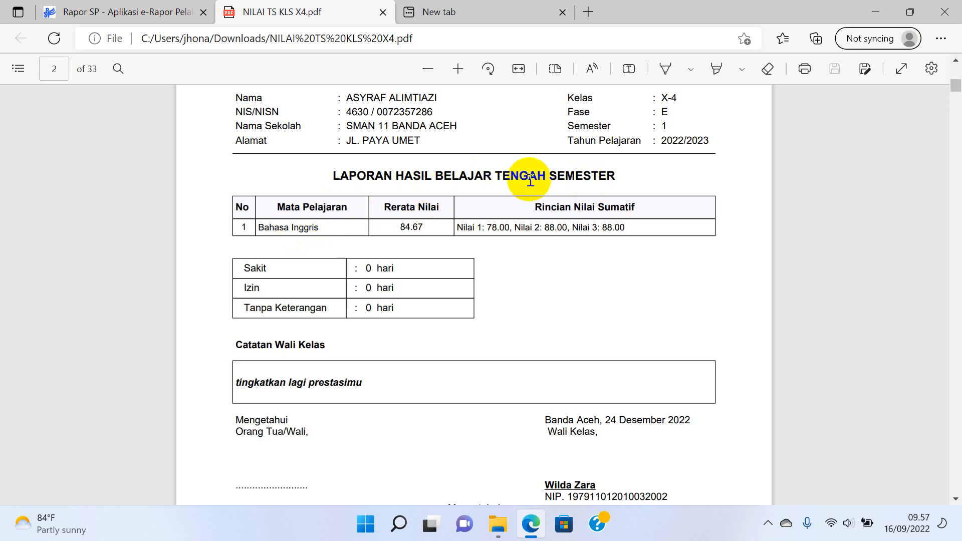
pyautogui.doubleClick(424, 228)
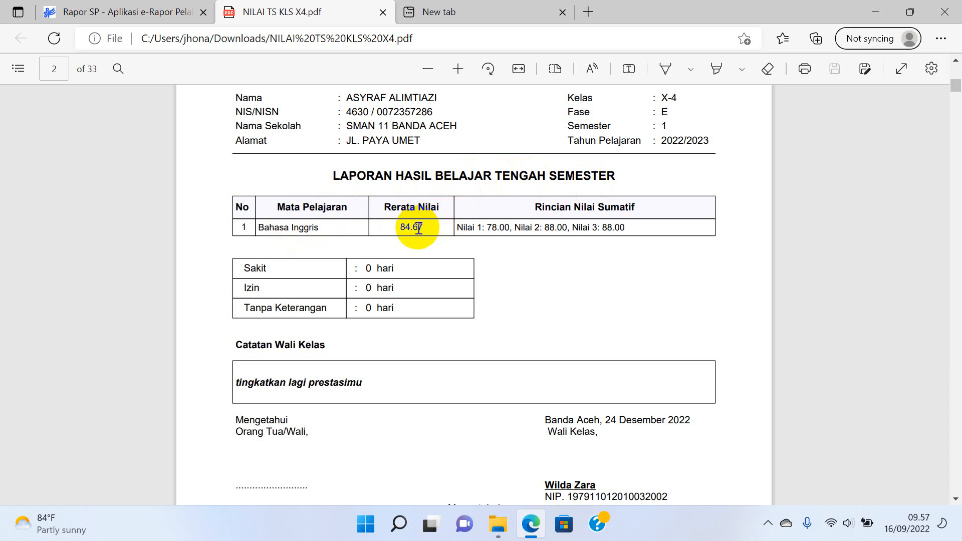
pyautogui.click(171, 12)
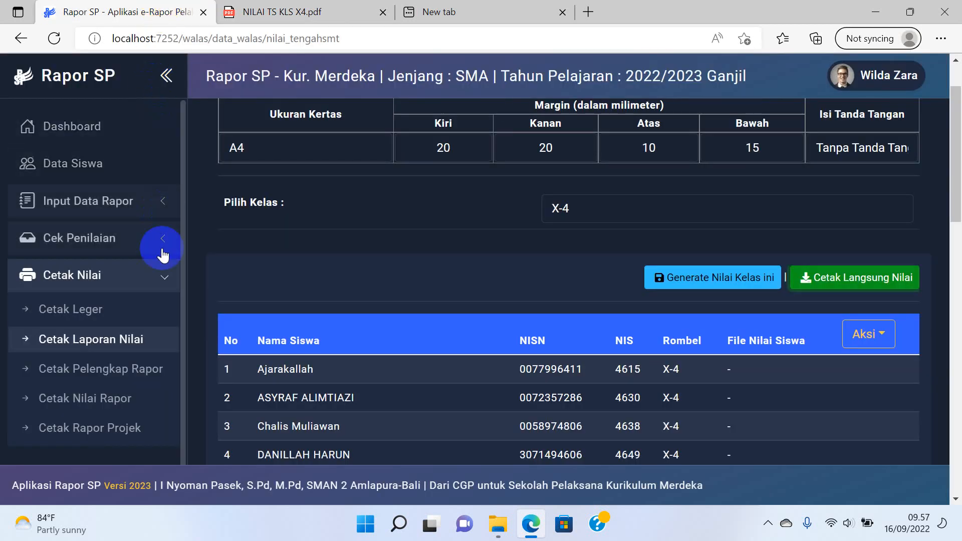
# Start direct printing of class X-4's report supplements from Cetak Pelengkap Rapor.
pyautogui.scroll(-2, 128, 356)
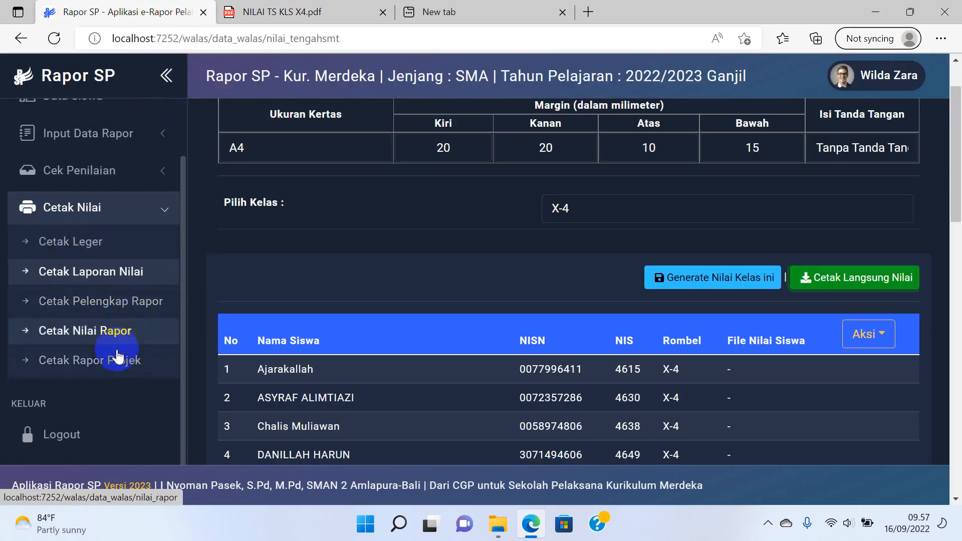
pyautogui.click(110, 311)
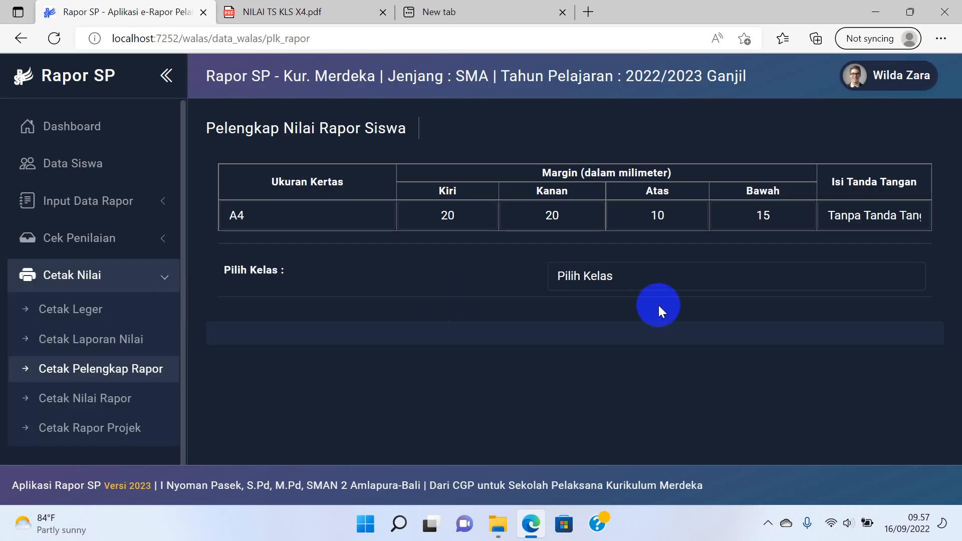
pyautogui.click(666, 277)
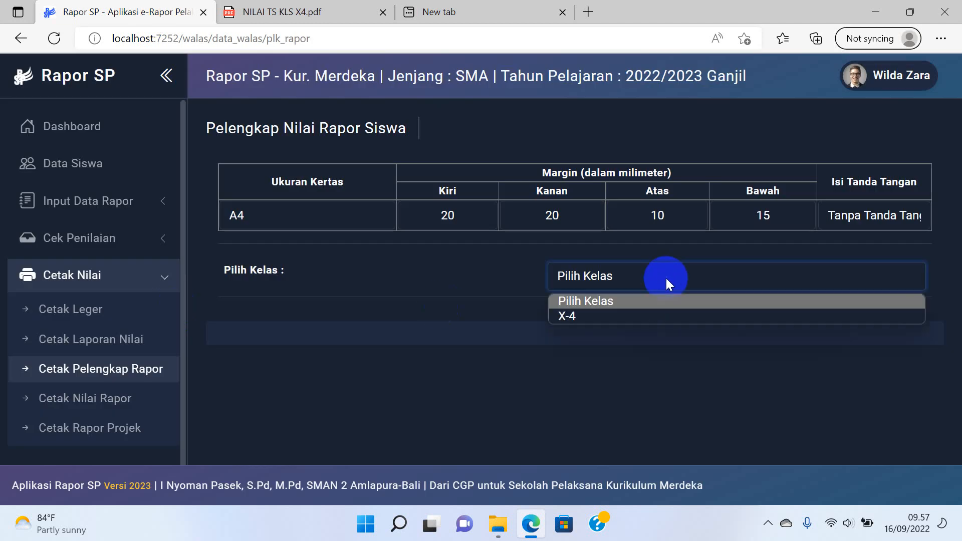
pyautogui.click(657, 310)
pyautogui.scroll(-4, 634, 305)
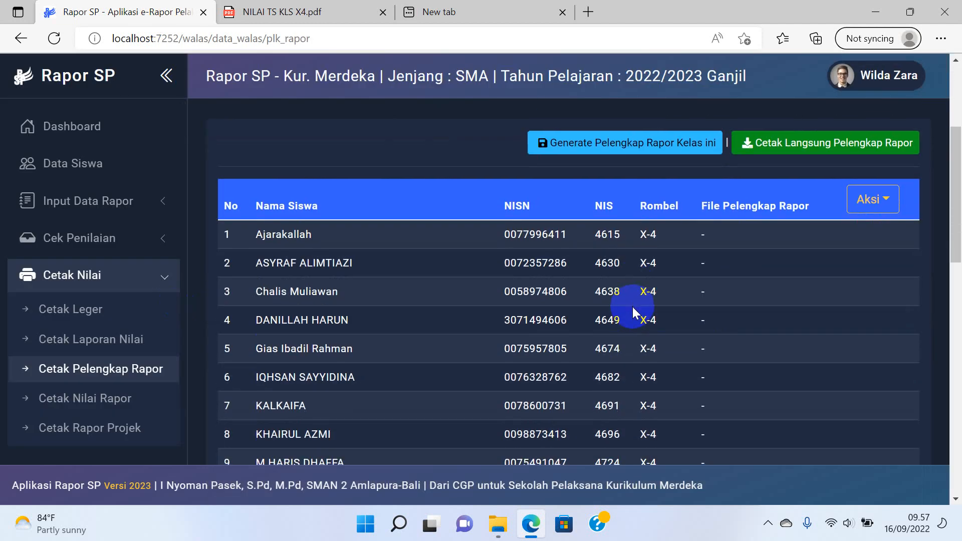
pyautogui.click(783, 142)
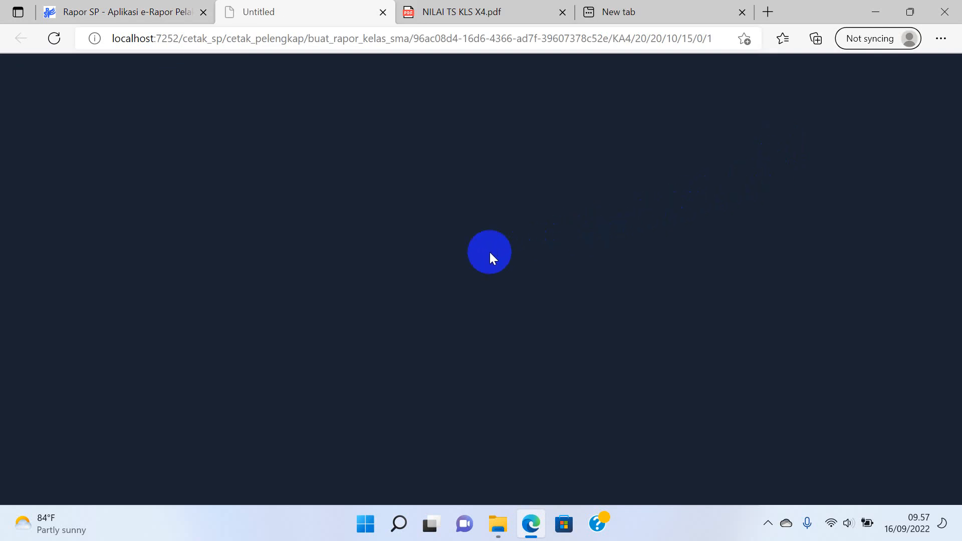
# Back on the supplements page, list all students' supplement files with Aksi > Tampilkan Semua.
pyautogui.click(161, 11)
pyautogui.scroll(-5, 680, 254)
pyautogui.scroll(5, 683, 281)
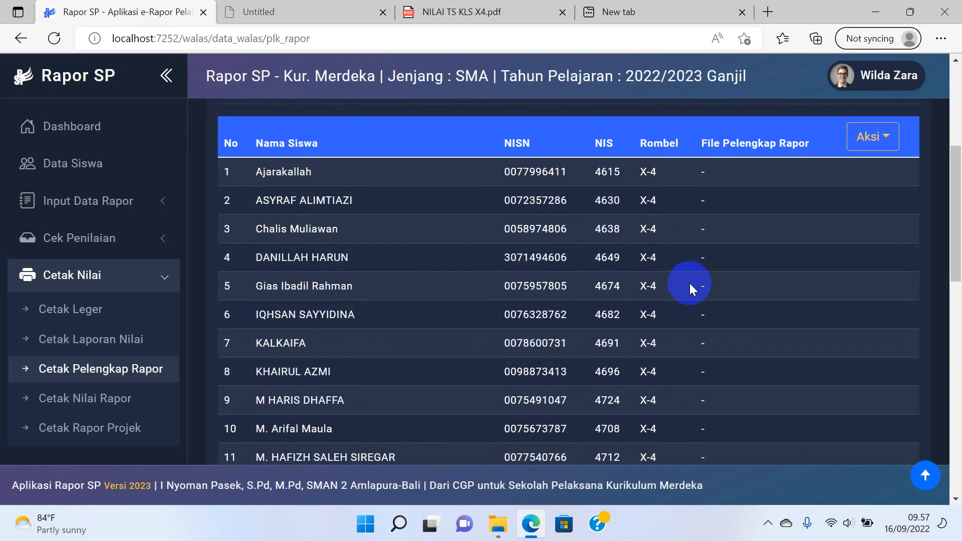
pyautogui.click(863, 198)
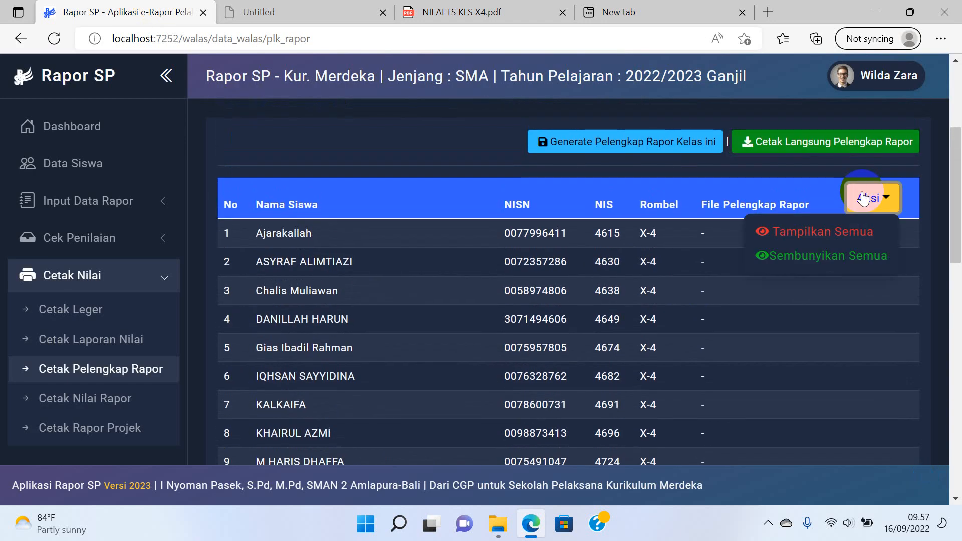
pyautogui.click(841, 232)
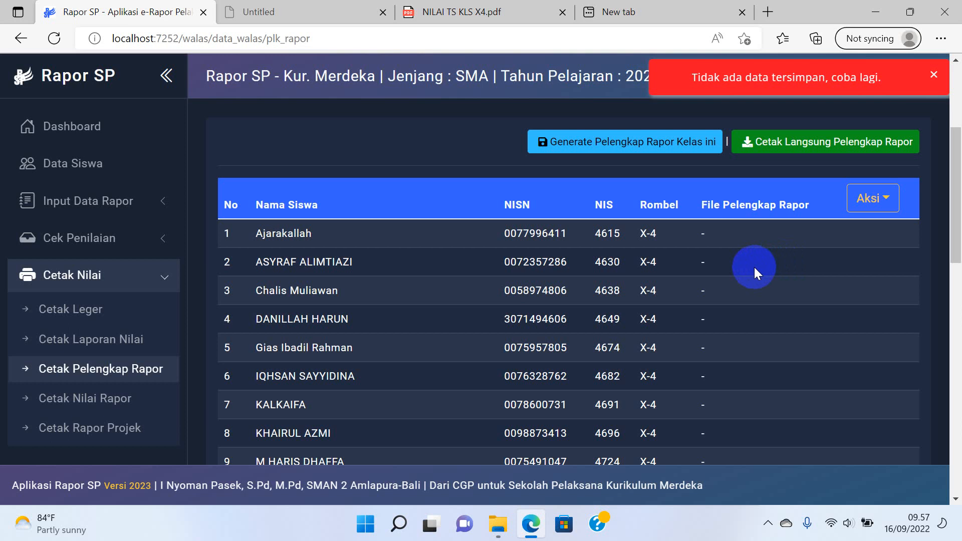
# Reload the supplements generation page to download Pelengkap Kls X4.pdf, then open it.
pyautogui.click(306, 13)
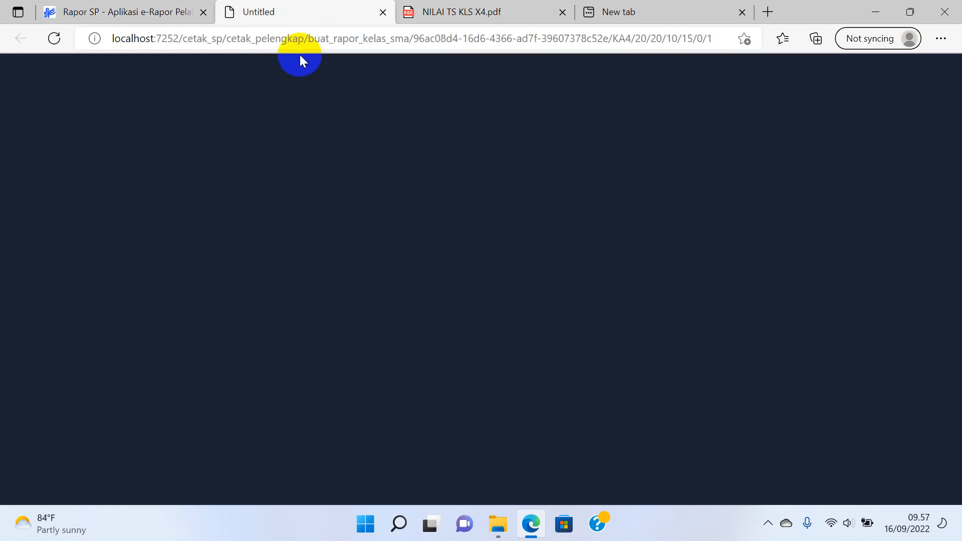
pyautogui.click(275, 38)
pyautogui.press('Return')
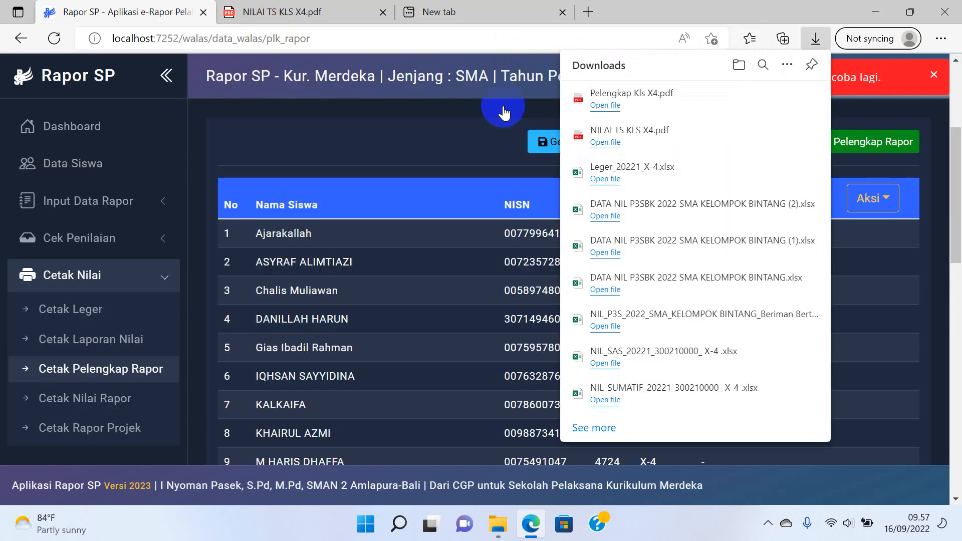
pyautogui.click(640, 95)
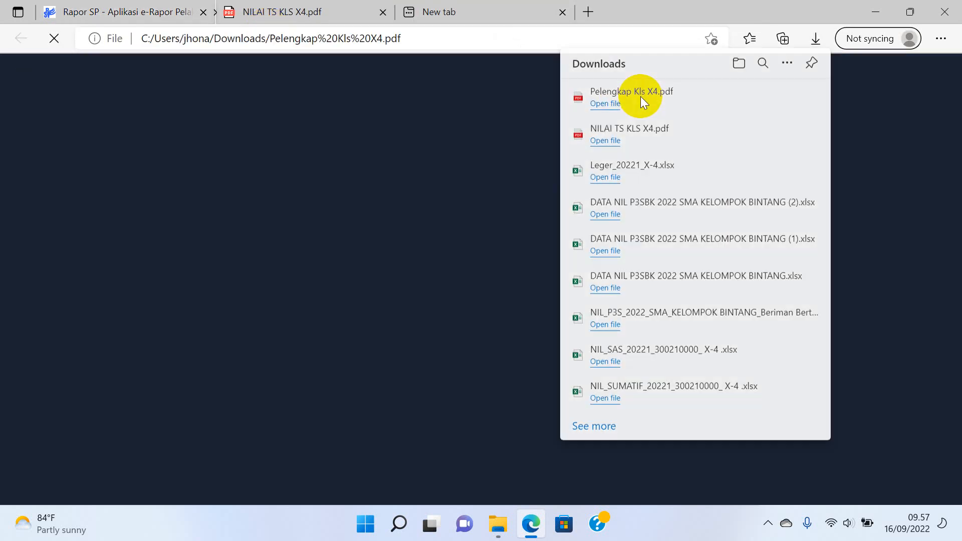
# Review the first pages of the 165-page supplements PDF, then return to Rapor SP.
pyautogui.scroll(-15, 525, 221)
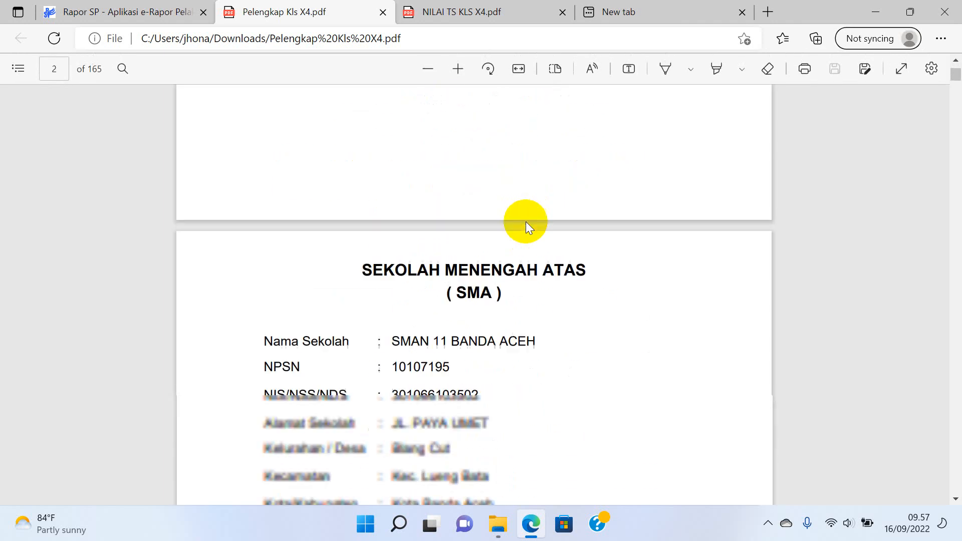
pyautogui.scroll(-18, 525, 222)
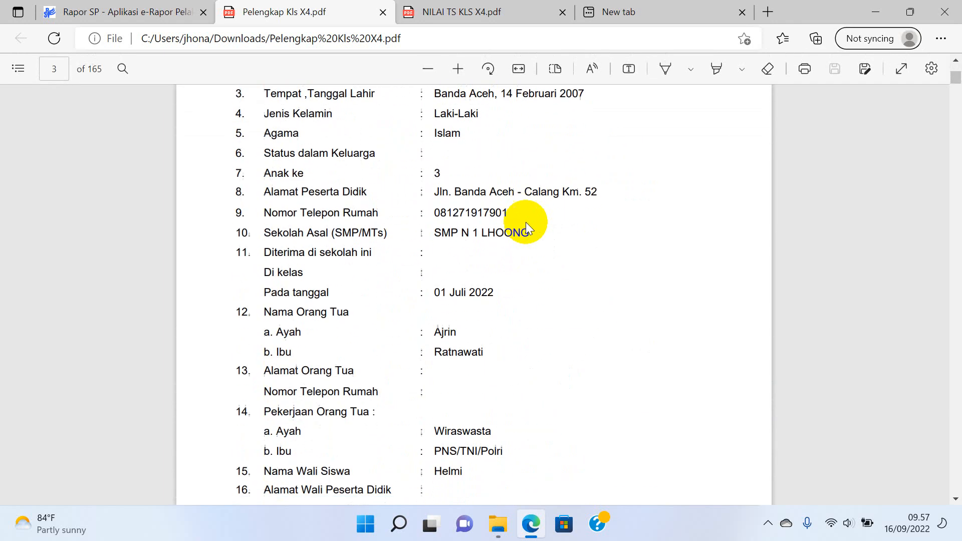
pyautogui.scroll(6, 451, 243)
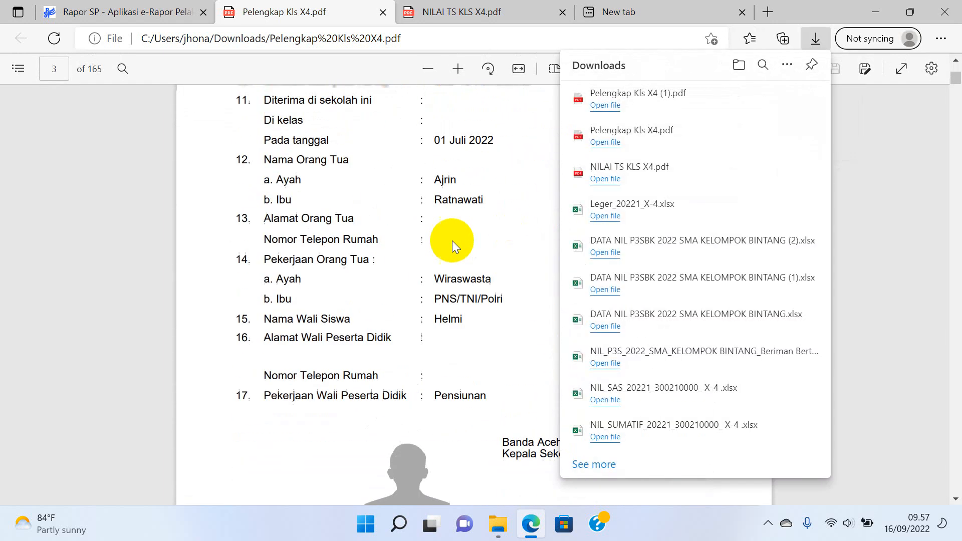
pyautogui.scroll(-6, 411, 310)
pyautogui.scroll(-20, 418, 327)
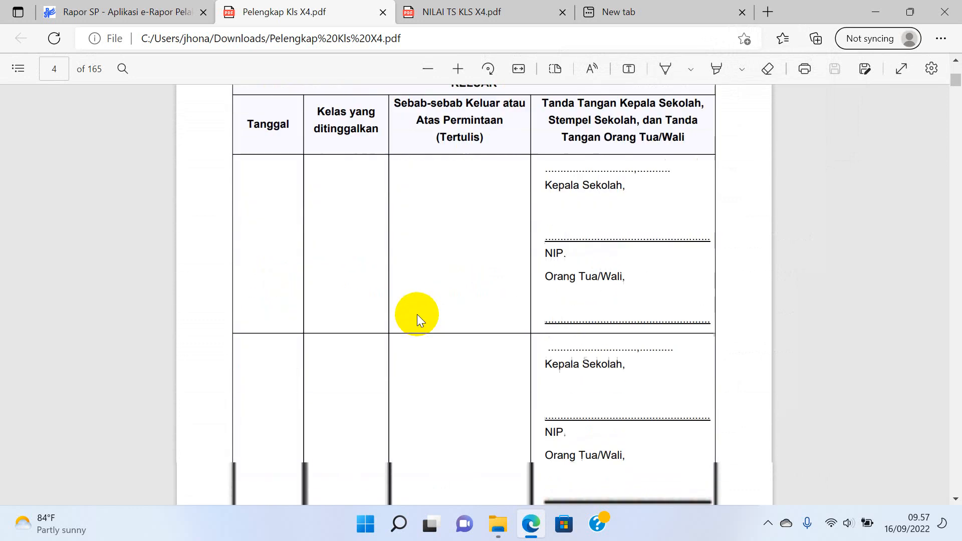
pyautogui.scroll(-12, 418, 314)
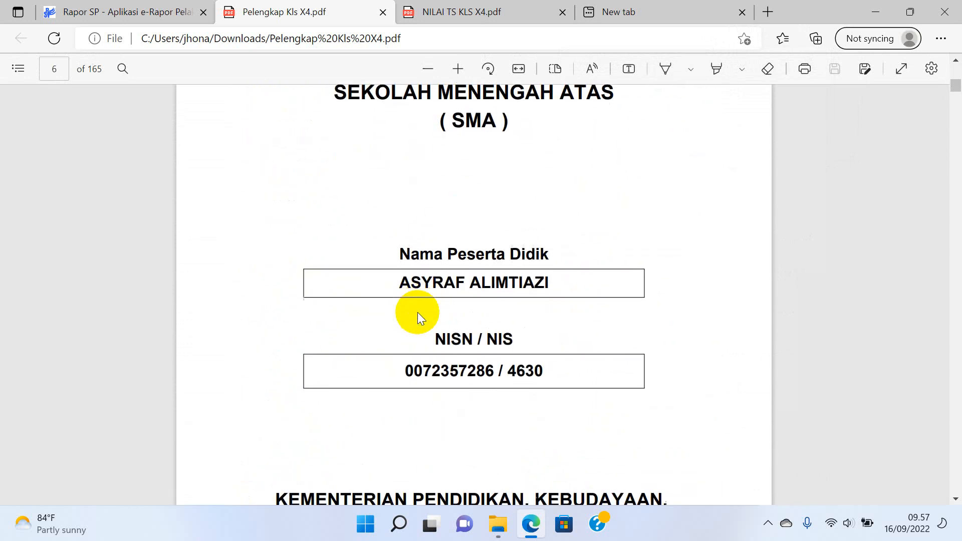
pyautogui.click(150, 9)
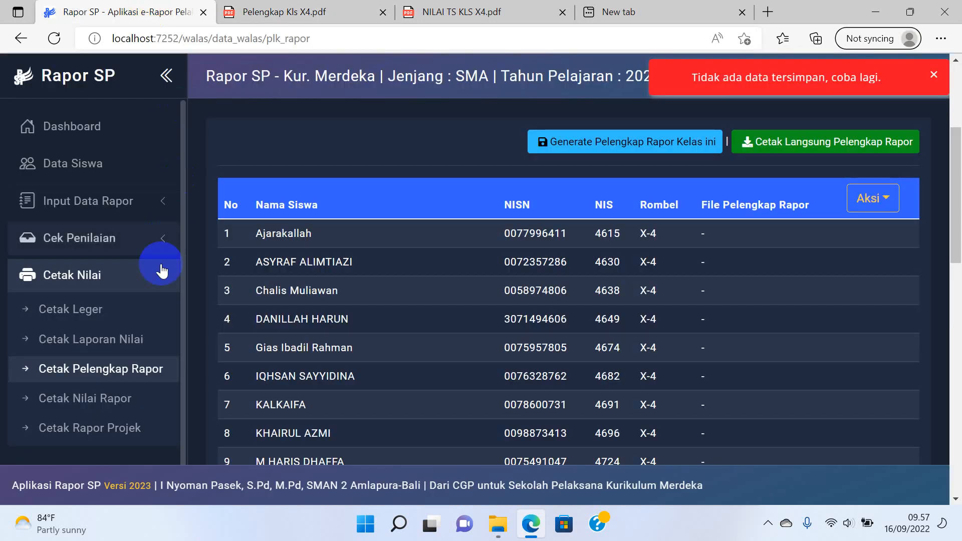
# Generate class X-4's 33-page Laporan Hasil Belajar grade report through Cetak Nilai Rapor direct printing.
pyautogui.scroll(-3, 150, 301)
pyautogui.click(115, 337)
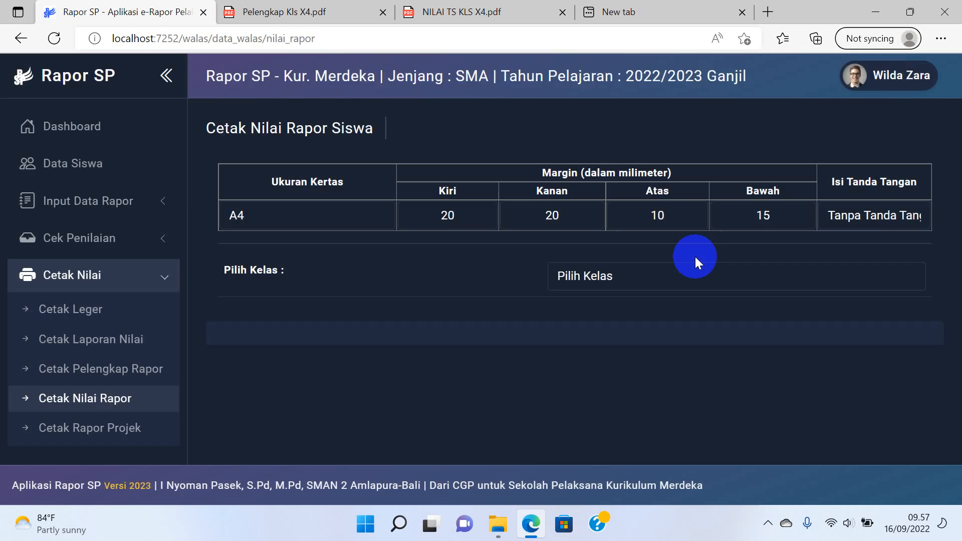
pyautogui.click(682, 275)
pyautogui.click(628, 316)
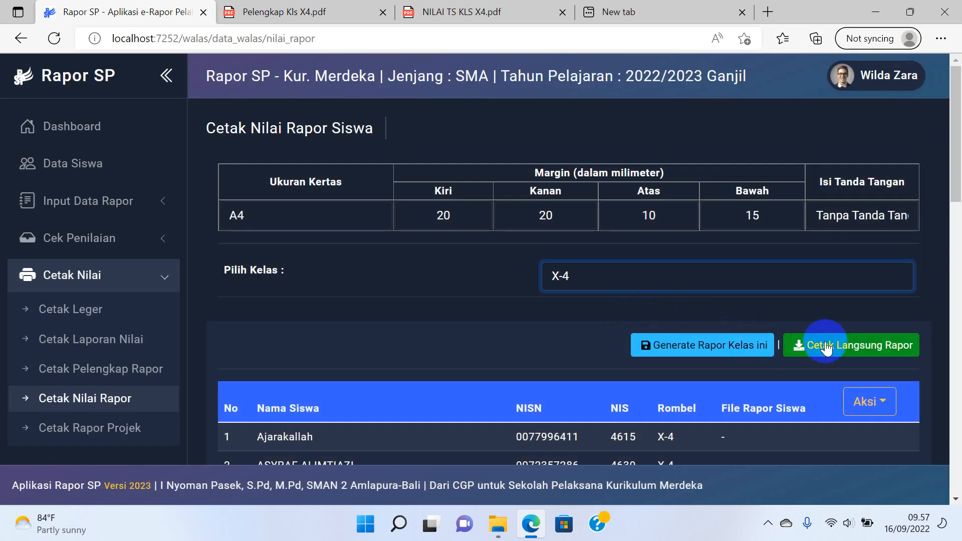
pyautogui.click(826, 345)
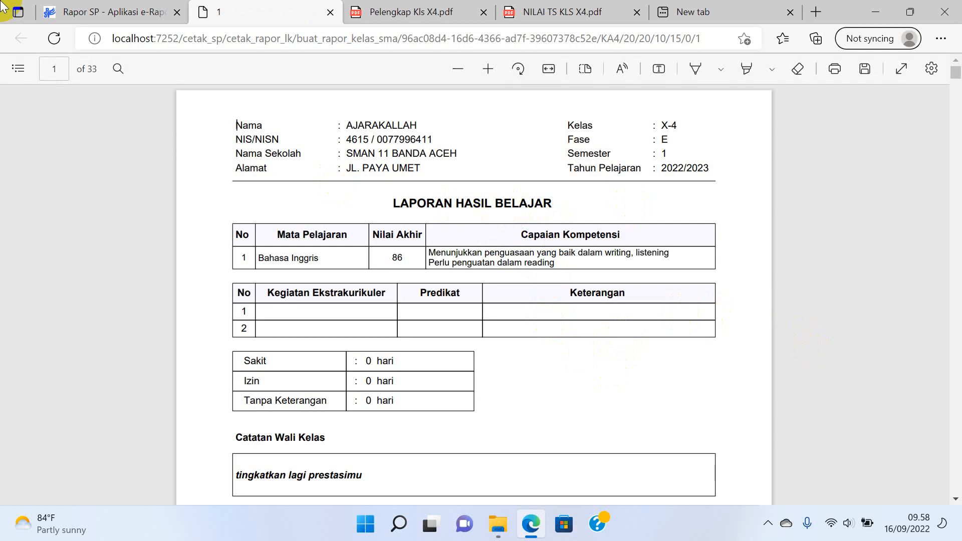
pyautogui.moveTo(472, 206); pyautogui.dragTo(498, 214)
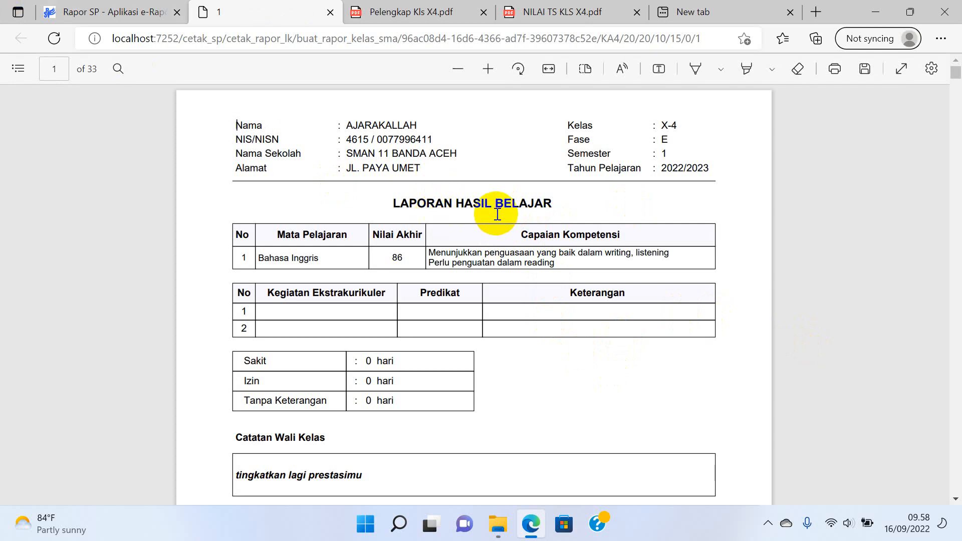
pyautogui.click(116, 12)
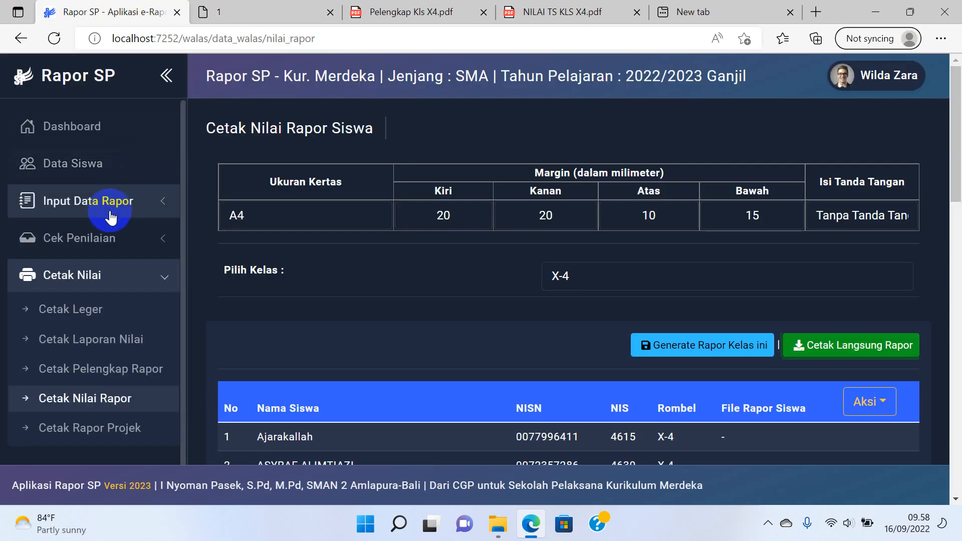
# Directly print class X-4's Pancasila project reports from Cetak Rapor Projek.
pyautogui.scroll(-2, 110, 218)
pyautogui.click(55, 361)
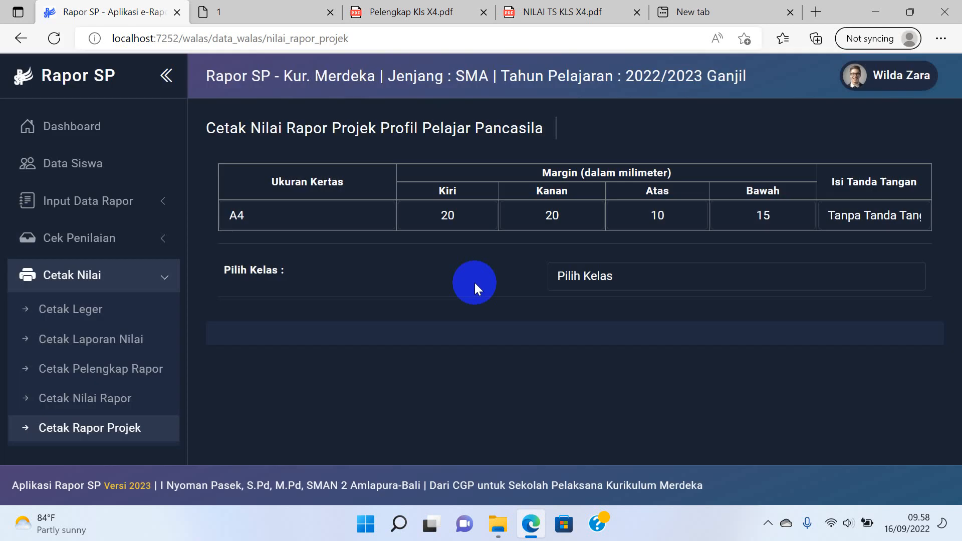
pyautogui.click(617, 262)
pyautogui.click(591, 316)
pyautogui.scroll(-3, 651, 311)
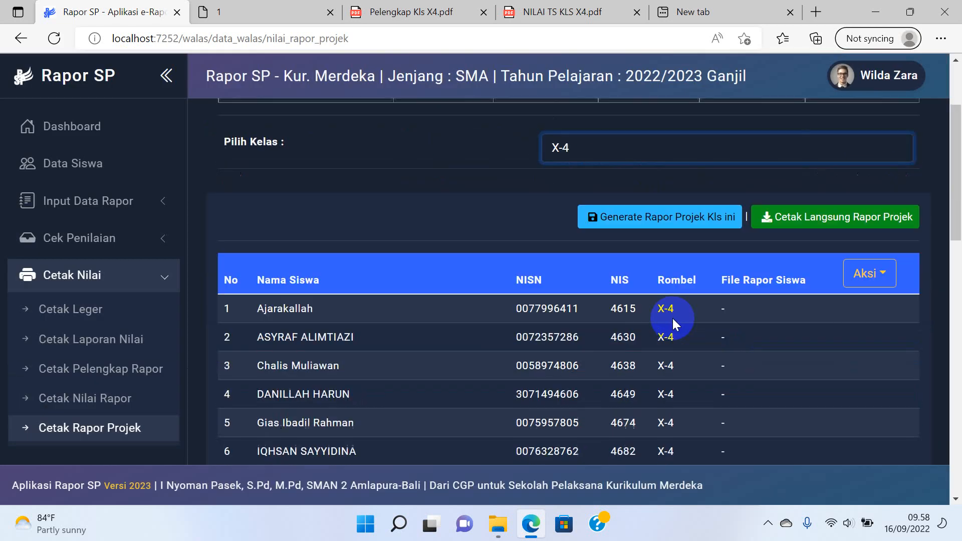
pyautogui.click(816, 211)
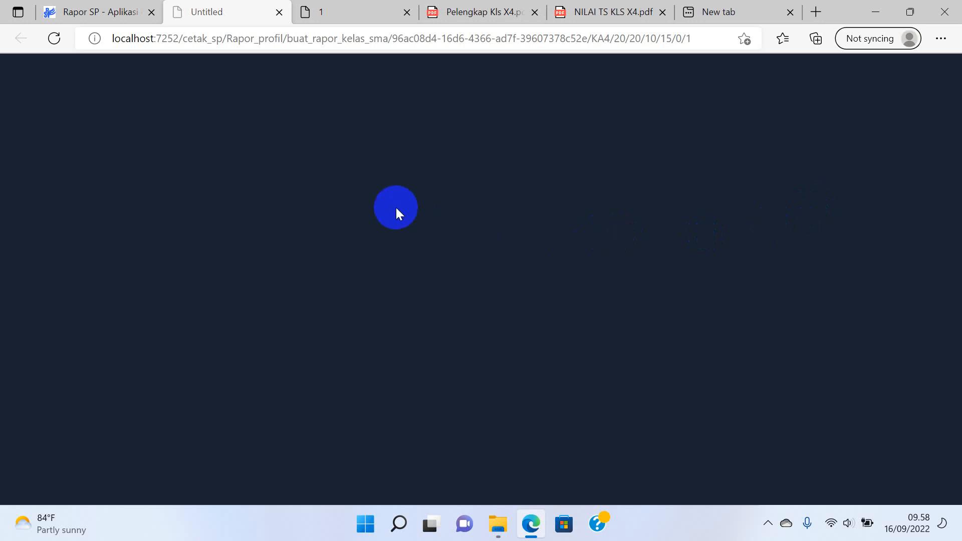
# Close the older report PDF tabs.
pyautogui.click(378, 16)
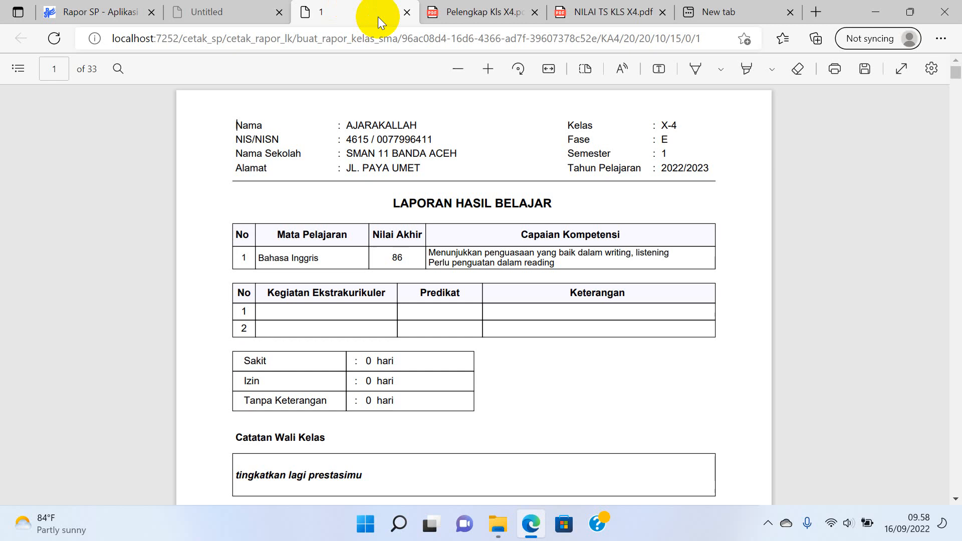
pyautogui.click(405, 13)
pyautogui.click(405, 13)
pyautogui.click(405, 13)
pyautogui.write('localhost:5774')
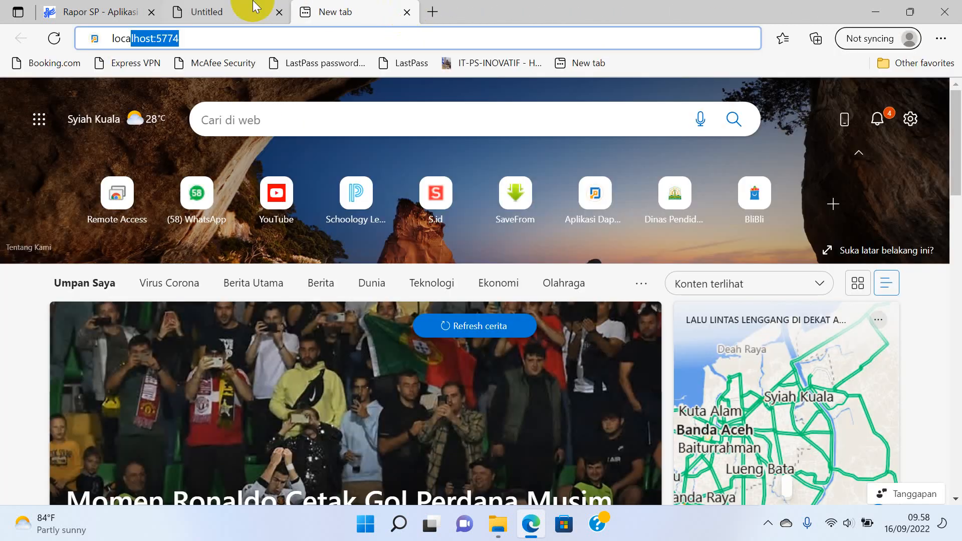
# Reload the project report page to download RAPOR P5BK KLS X4.pdf and show recent downloads.
pyautogui.click(254, 6)
pyautogui.click(526, 44)
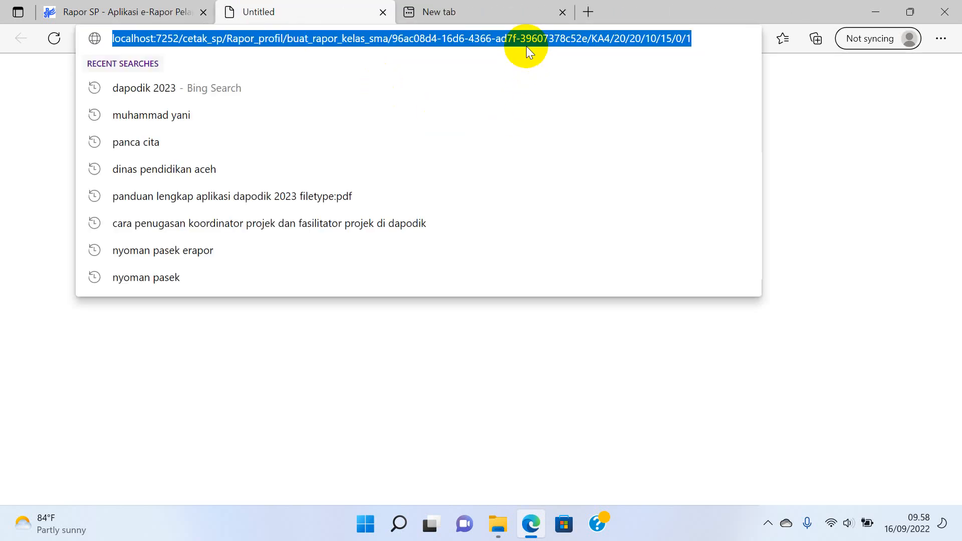
pyautogui.press('Return')
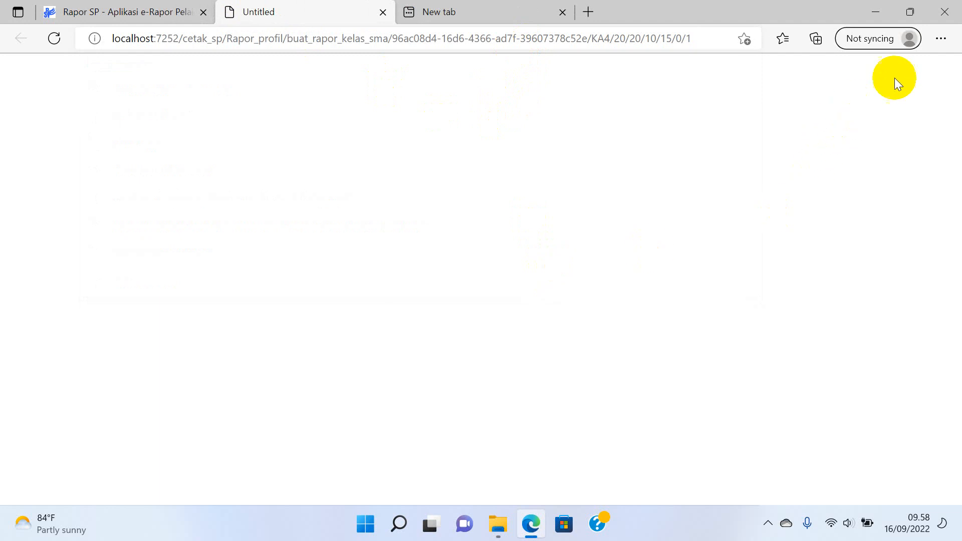
pyautogui.click(933, 40)
pyautogui.click(763, 171)
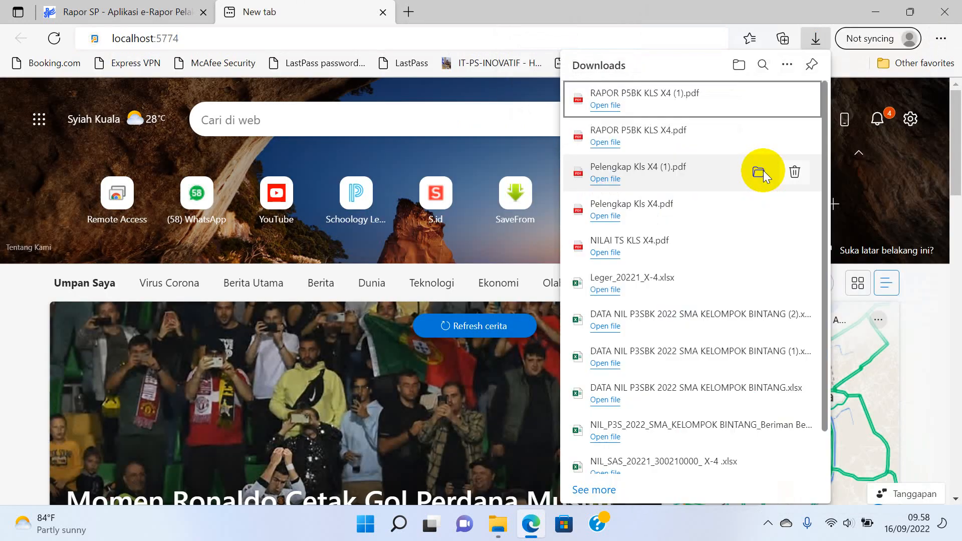
# Open RAPOR P5BK KLS X4 (1).pdf from the recent downloads list.
pyautogui.click(602, 93)
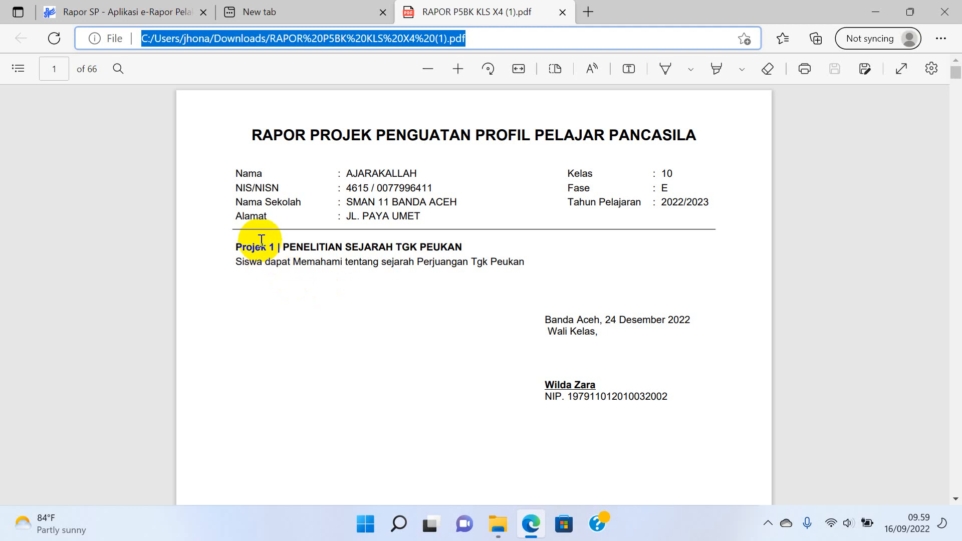
# Review several students' project report pages, then collapse the Cetak Nilai sidebar menu in Rapor SP.
pyautogui.moveTo(260, 246); pyautogui.dragTo(368, 173)
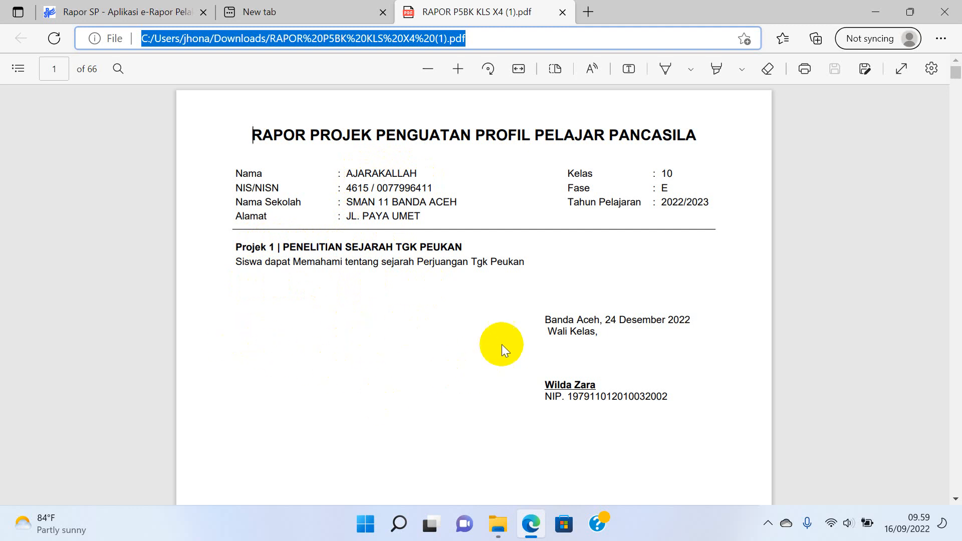
pyautogui.scroll(-10, 467, 372)
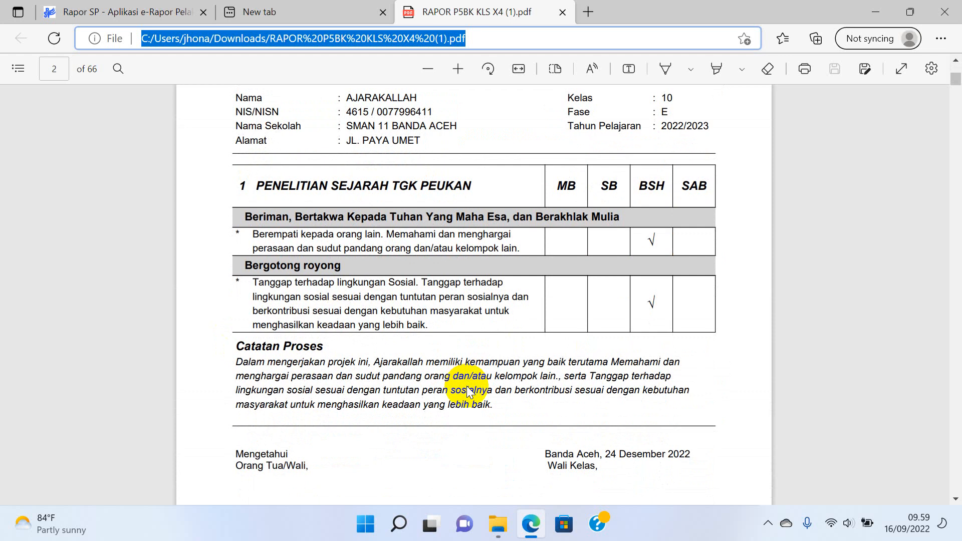
pyautogui.scroll(-3, 467, 387)
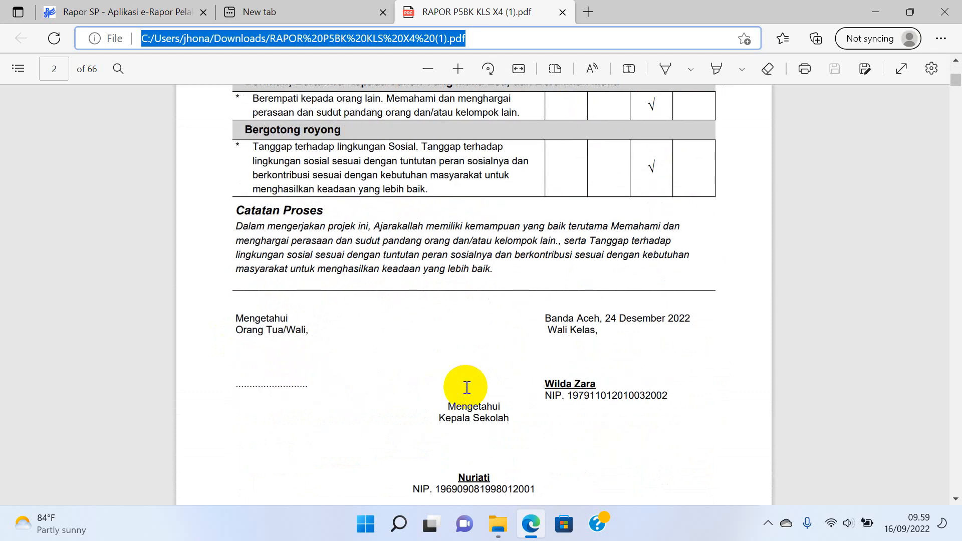
pyautogui.scroll(6, 467, 387)
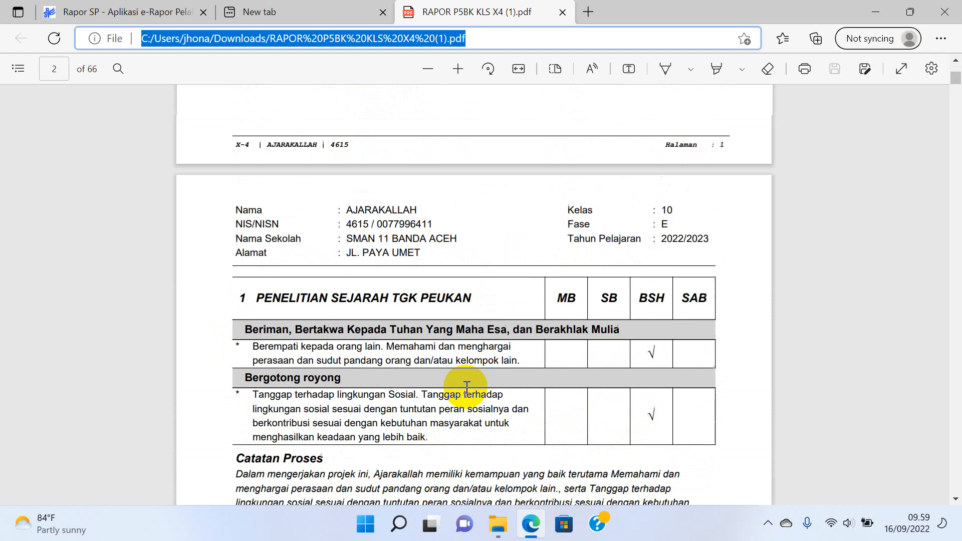
pyautogui.scroll(-5, 467, 387)
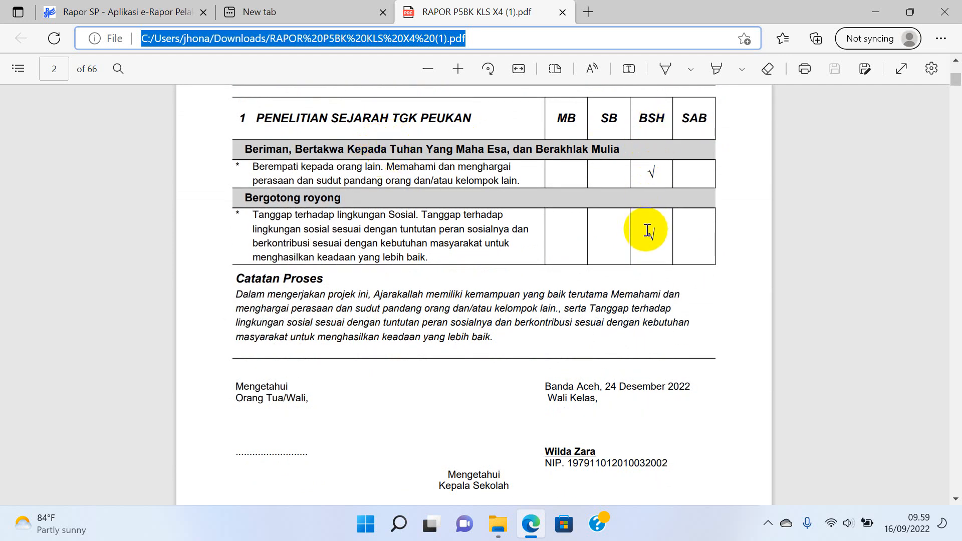
pyautogui.scroll(-10, 645, 234)
pyautogui.scroll(-15, 645, 241)
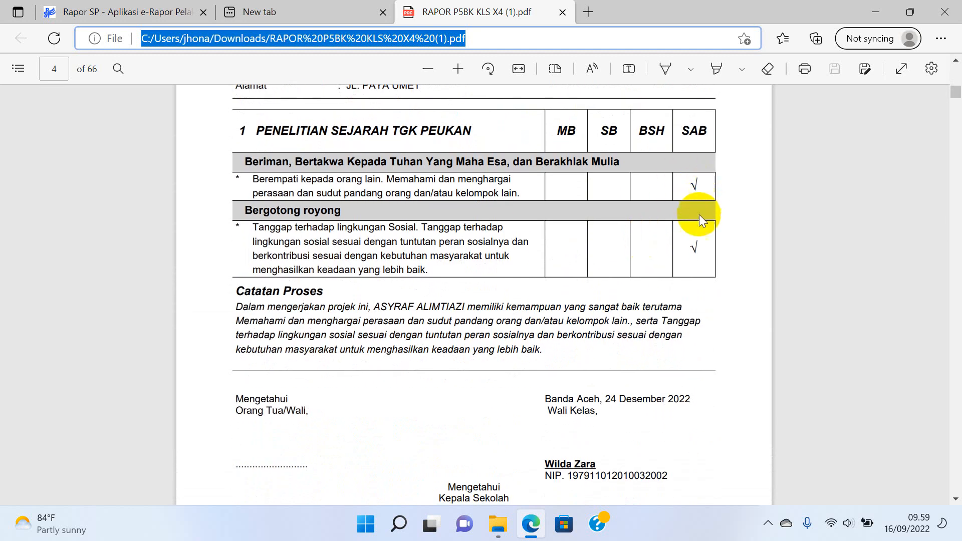
pyautogui.scroll(-4, 693, 246)
pyautogui.scroll(-20, 694, 245)
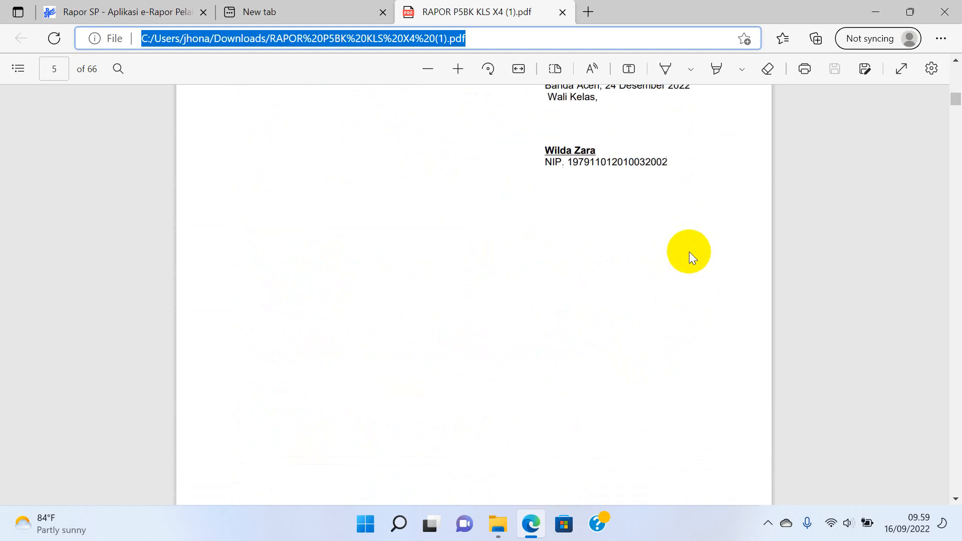
pyautogui.scroll(-1, 686, 261)
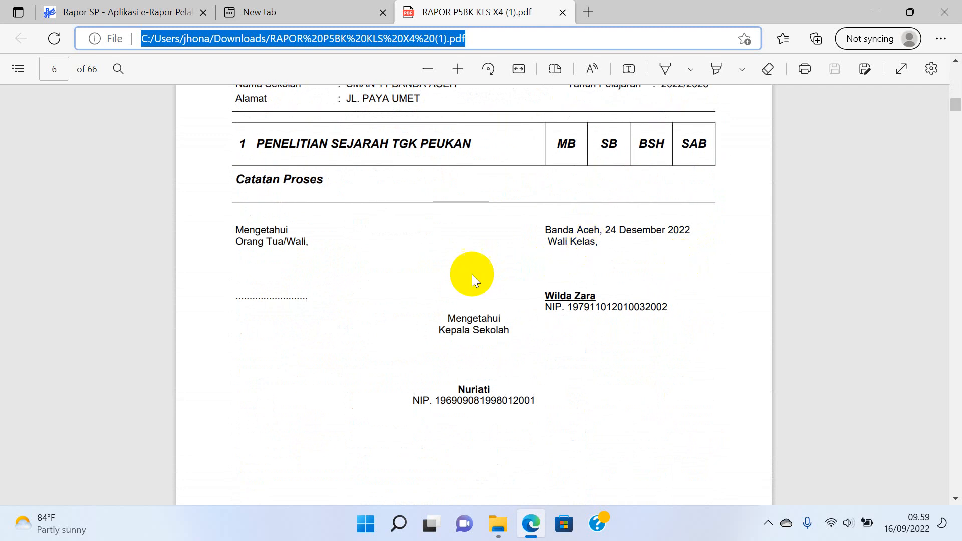
pyautogui.scroll(3, 434, 282)
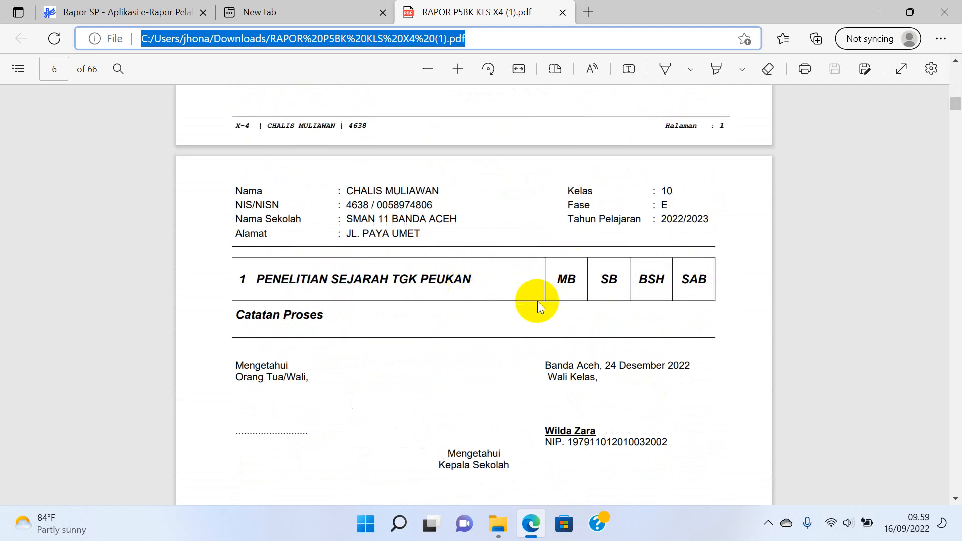
pyautogui.scroll(15, 537, 301)
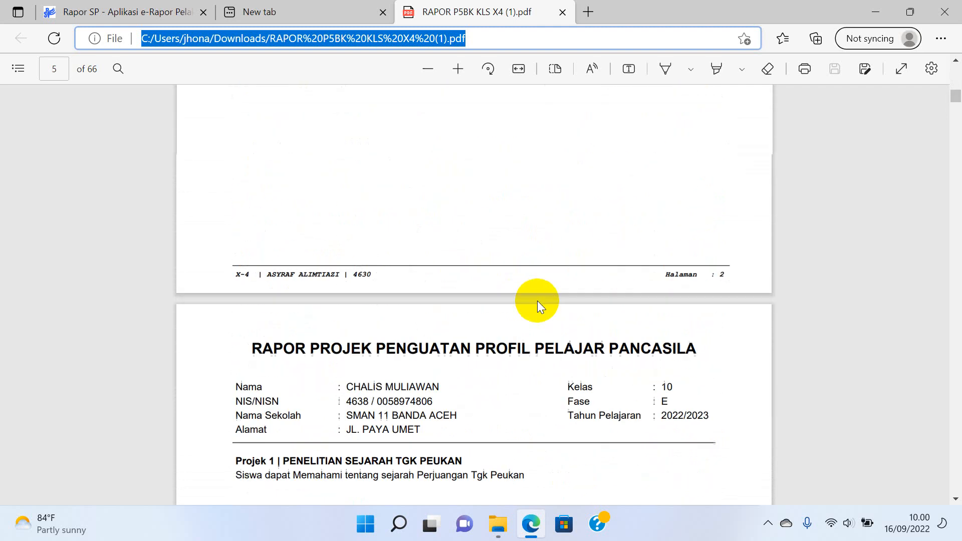
pyautogui.scroll(10, 537, 300)
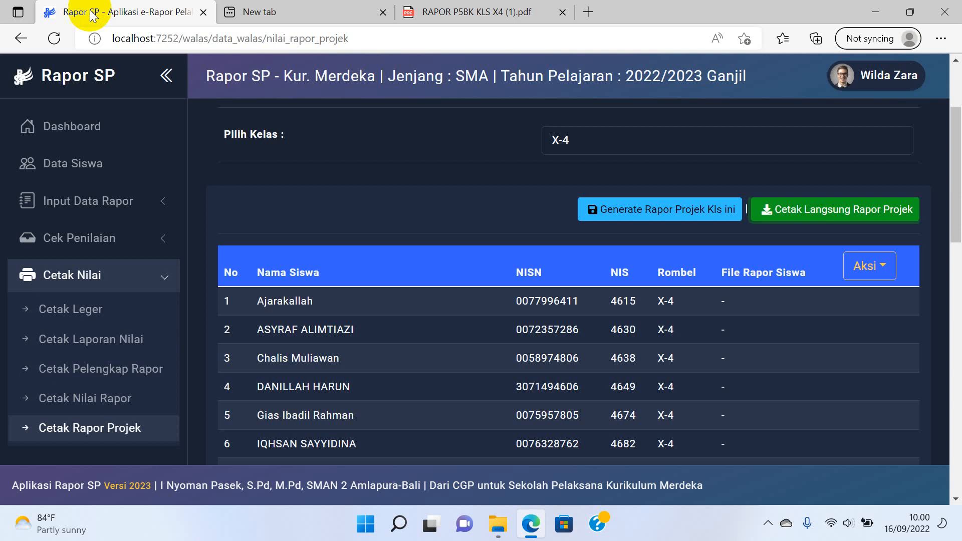
pyautogui.scroll(-2, 66, 311)
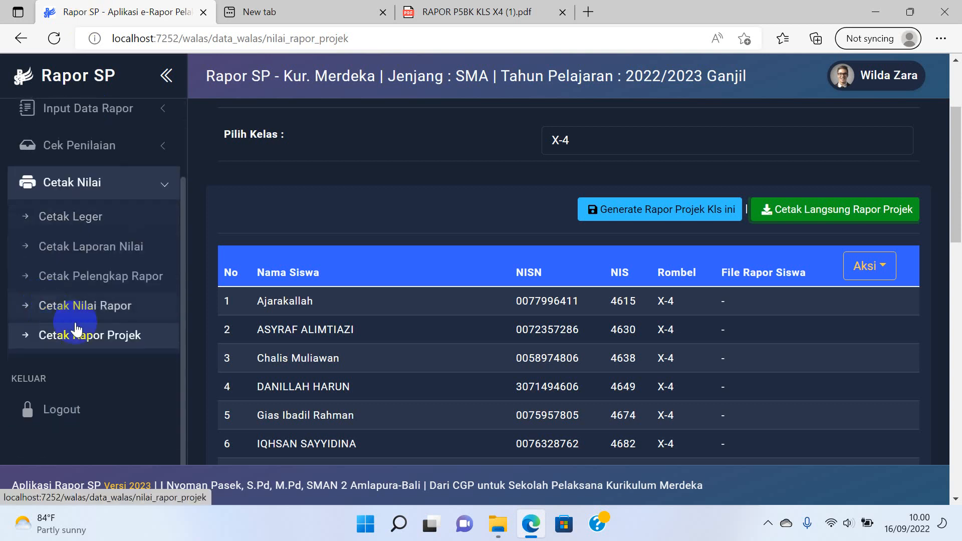
pyautogui.click(151, 182)
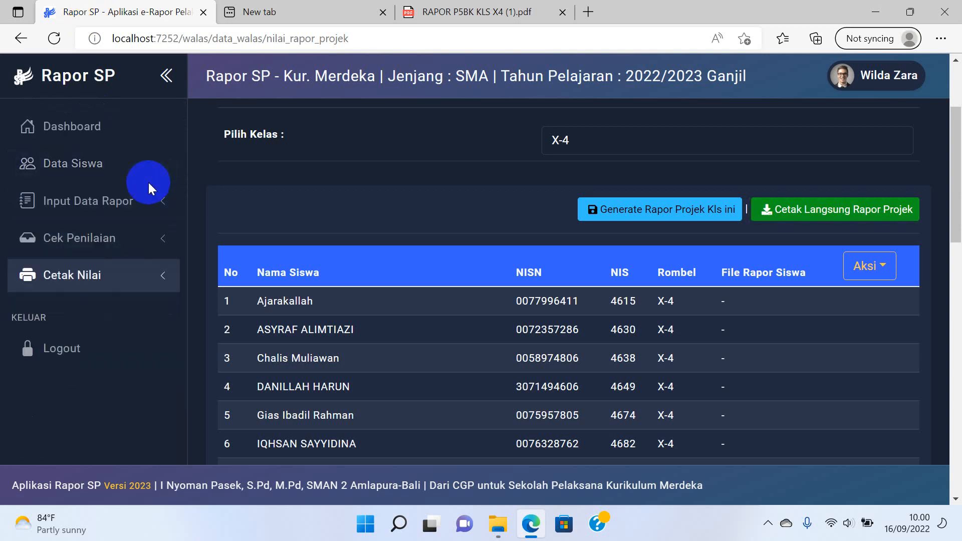